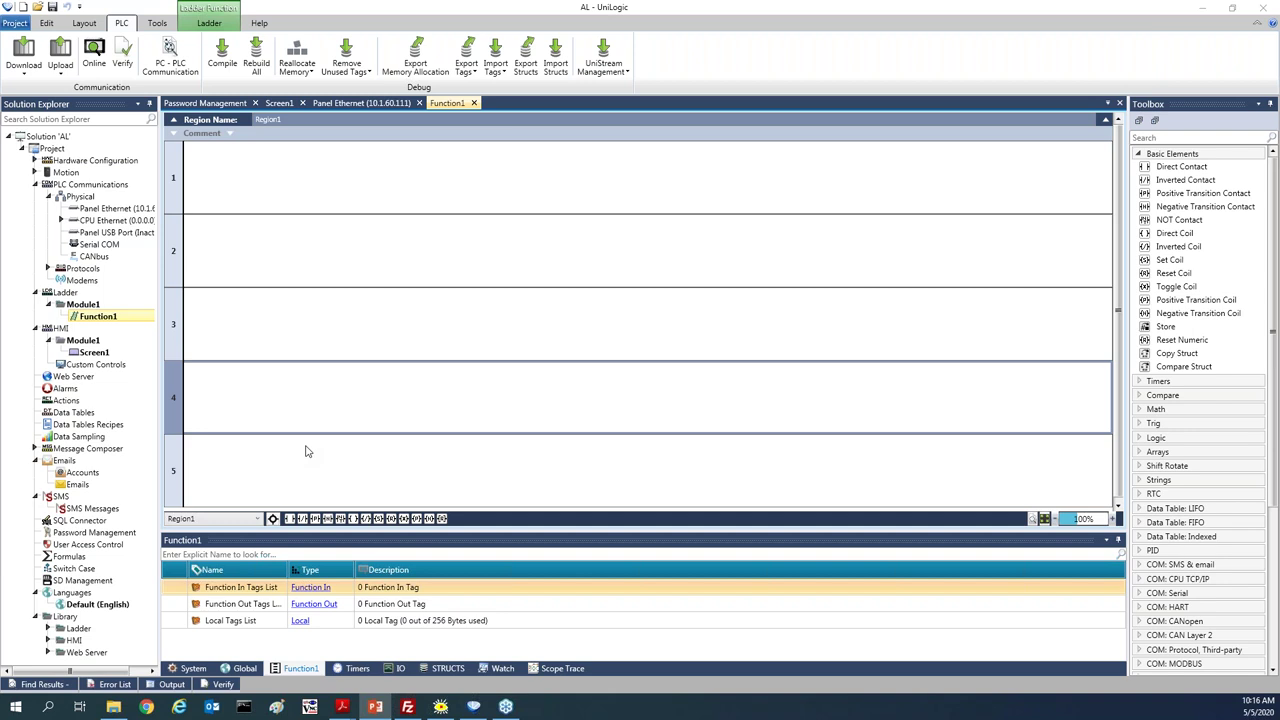
# Open Screen1 for editing and expand the Toolbox's Text Elements
pyautogui.doubleClick(90, 353)
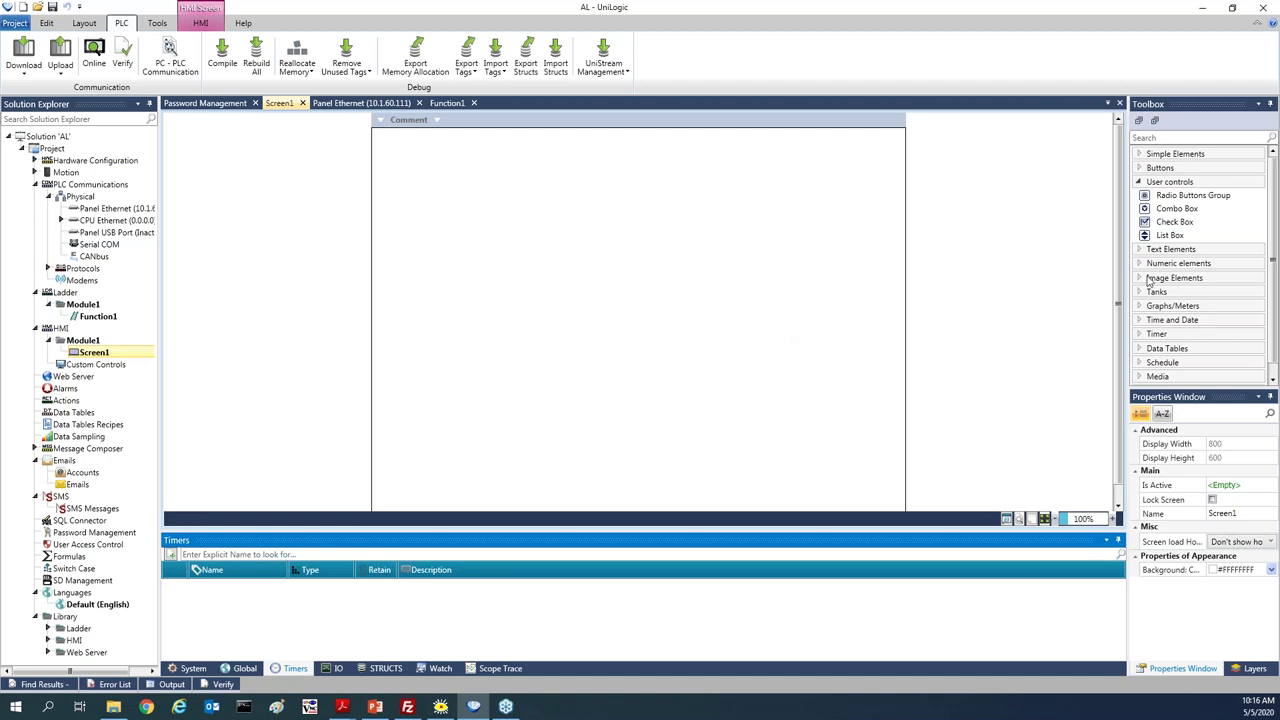
pyautogui.click(1166, 251)
# Place a Fixed Text label reading 'Temperature' on Screen1
pyautogui.moveTo(1175, 268); pyautogui.dragTo(435, 157)
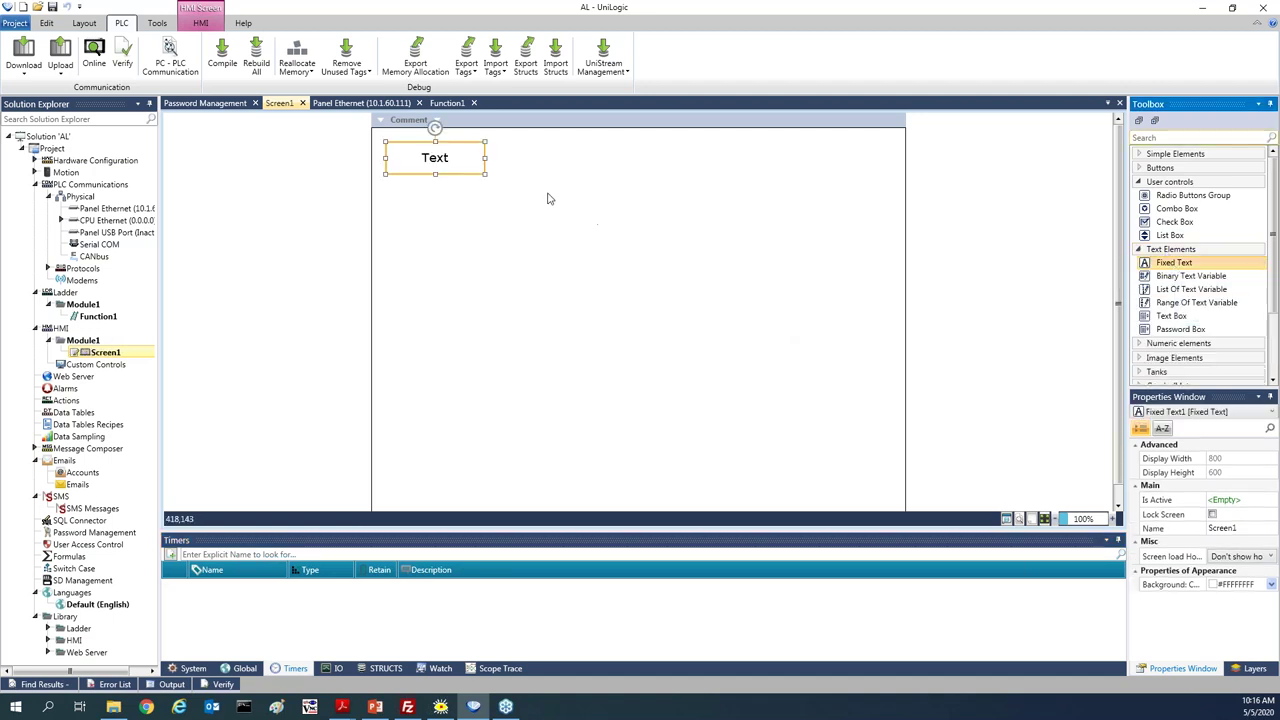
pyautogui.click(1226, 458)
pyautogui.click(1150, 460)
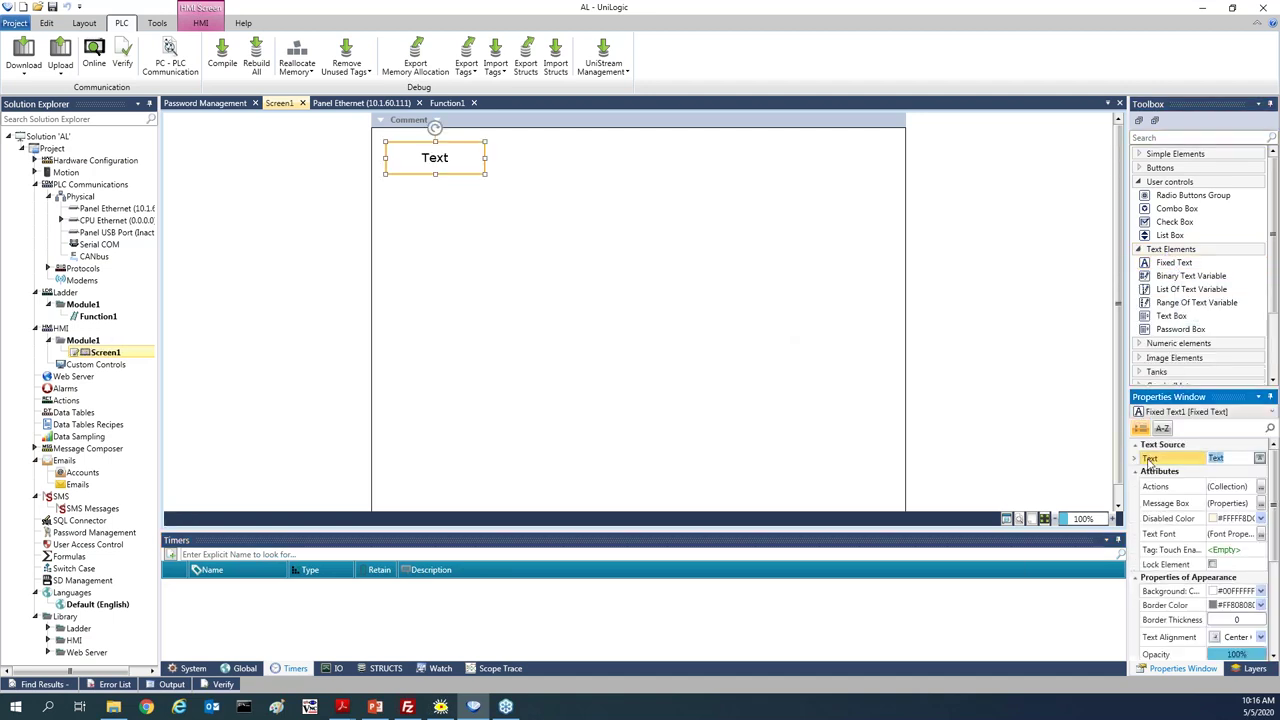
pyautogui.write('Temperature')
pyautogui.press('Return')
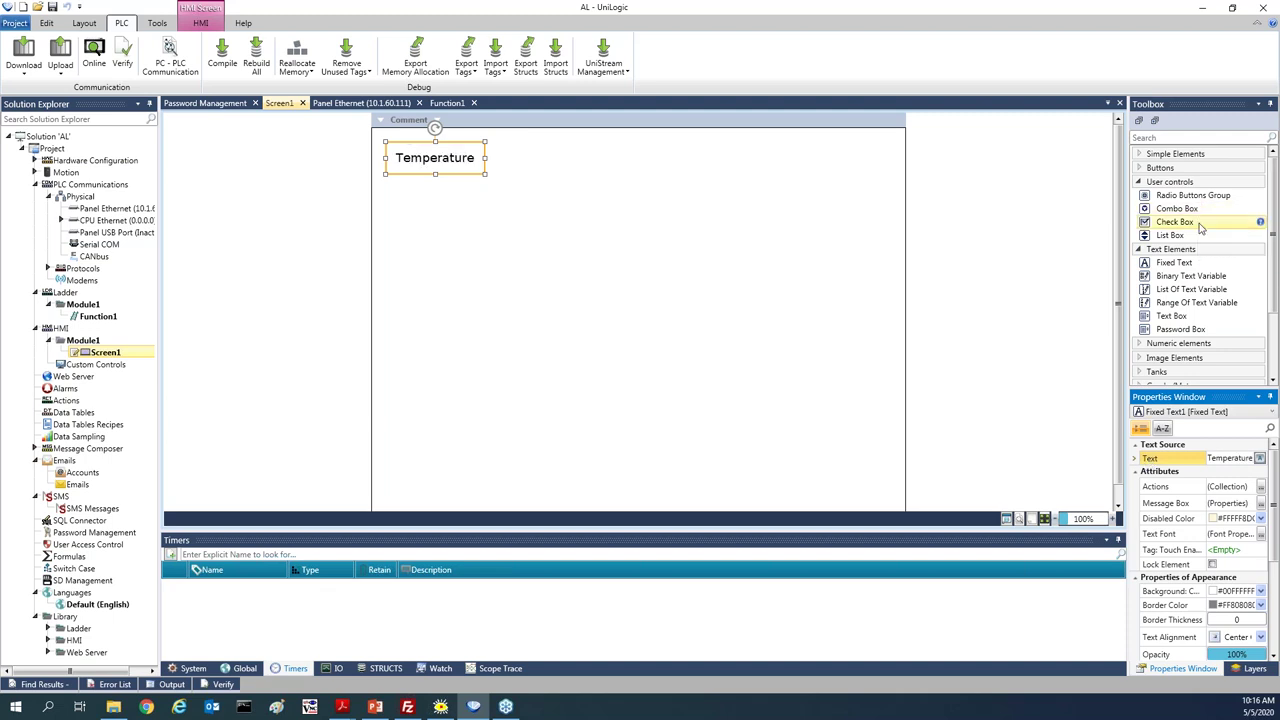
# Add an editable numeric box below the label, bound to a new Temperature tag
pyautogui.click(1180, 343)
pyautogui.moveTo(1178, 356); pyautogui.dragTo(527, 188)
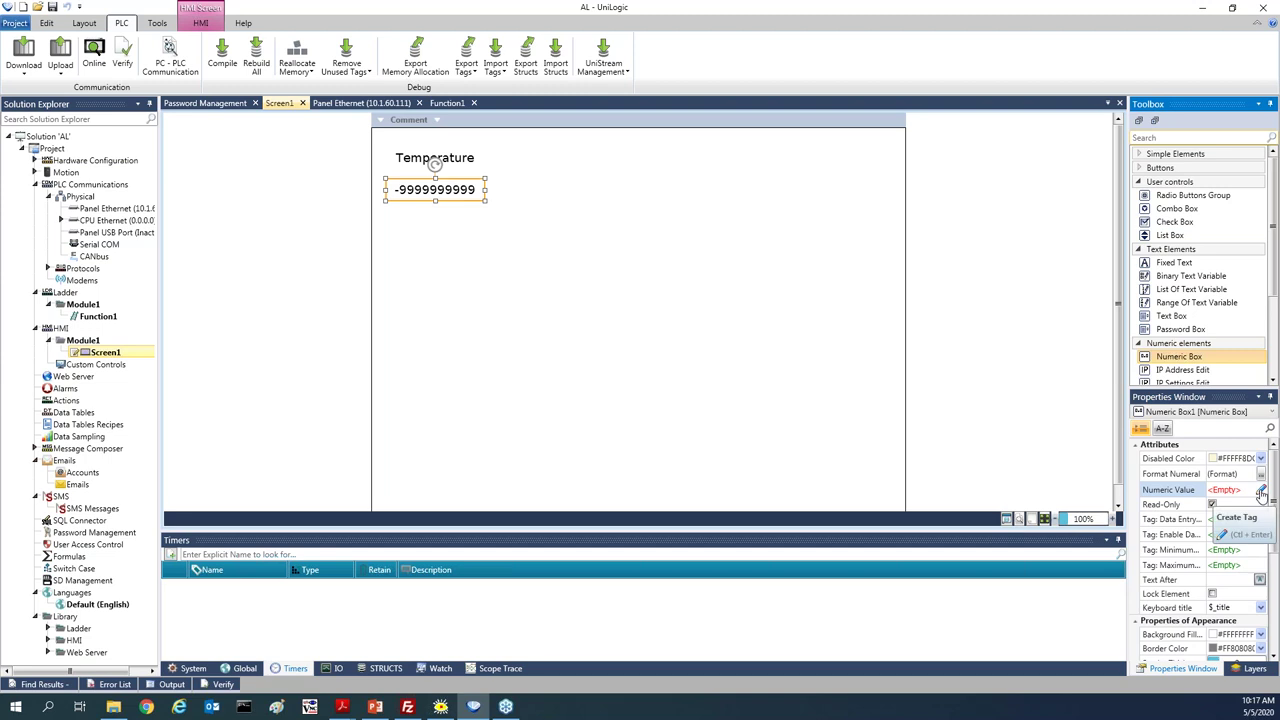
pyautogui.click(1262, 493)
pyautogui.write('Te')
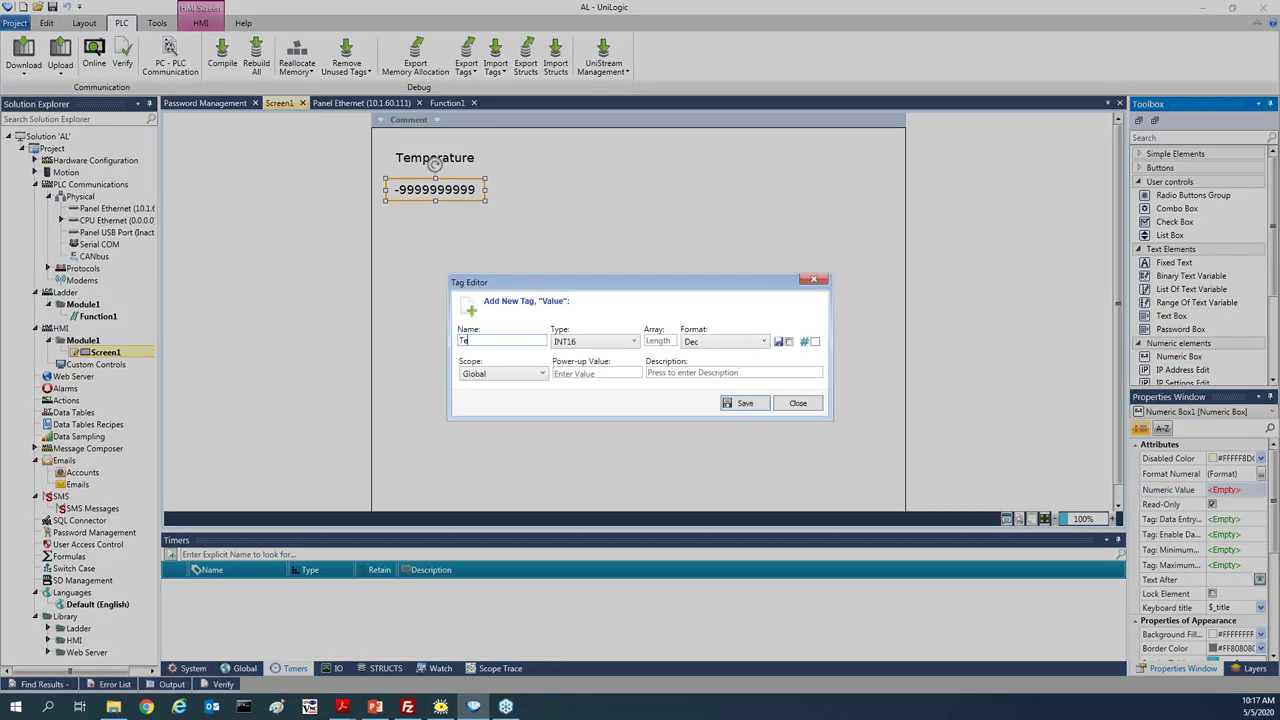
pyautogui.write('mperature')
pyautogui.click(742, 406)
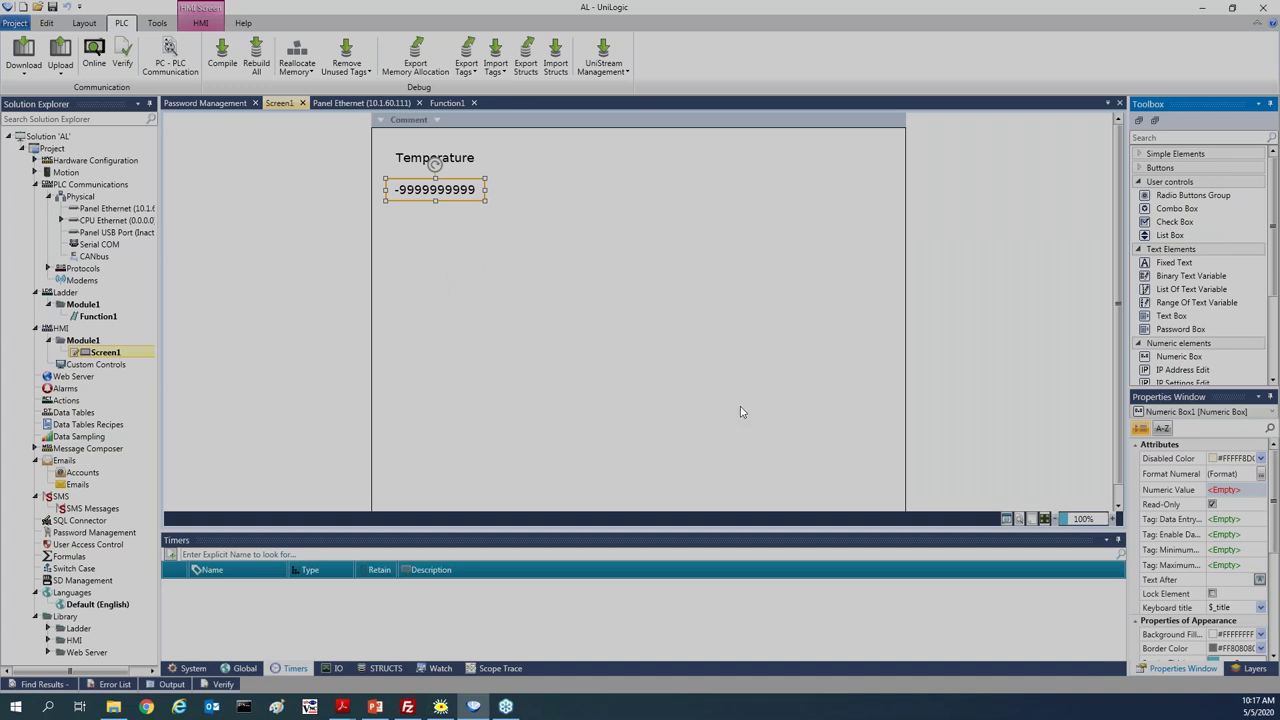
pyautogui.click(1212, 505)
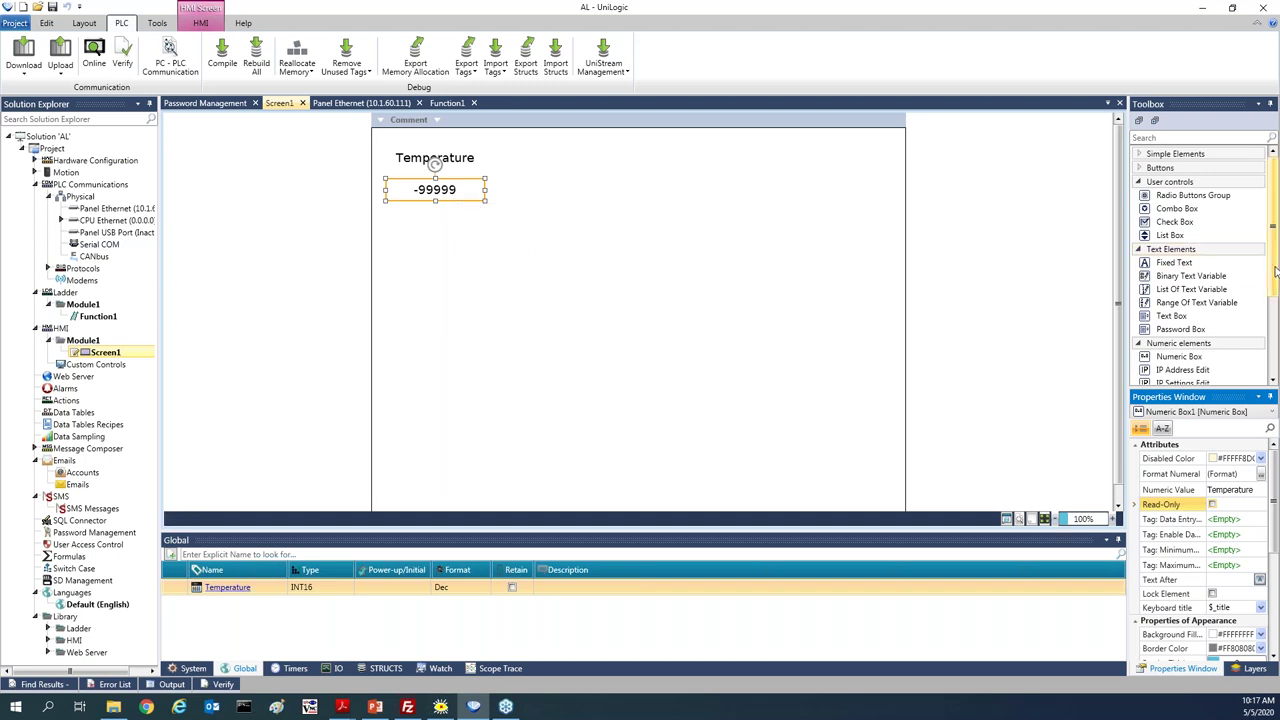
# Add a slider below the numeric box linked to the Temperature tag
pyautogui.scroll(-3, 1245, 300)
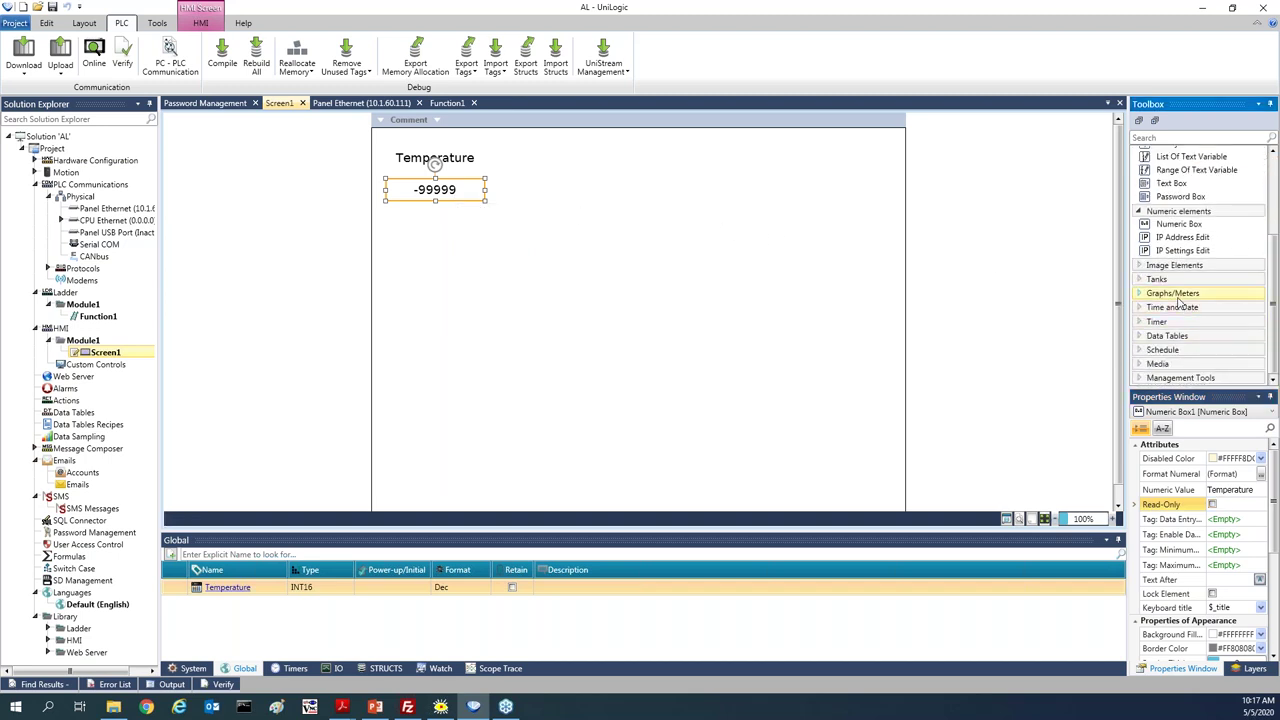
pyautogui.click(1178, 295)
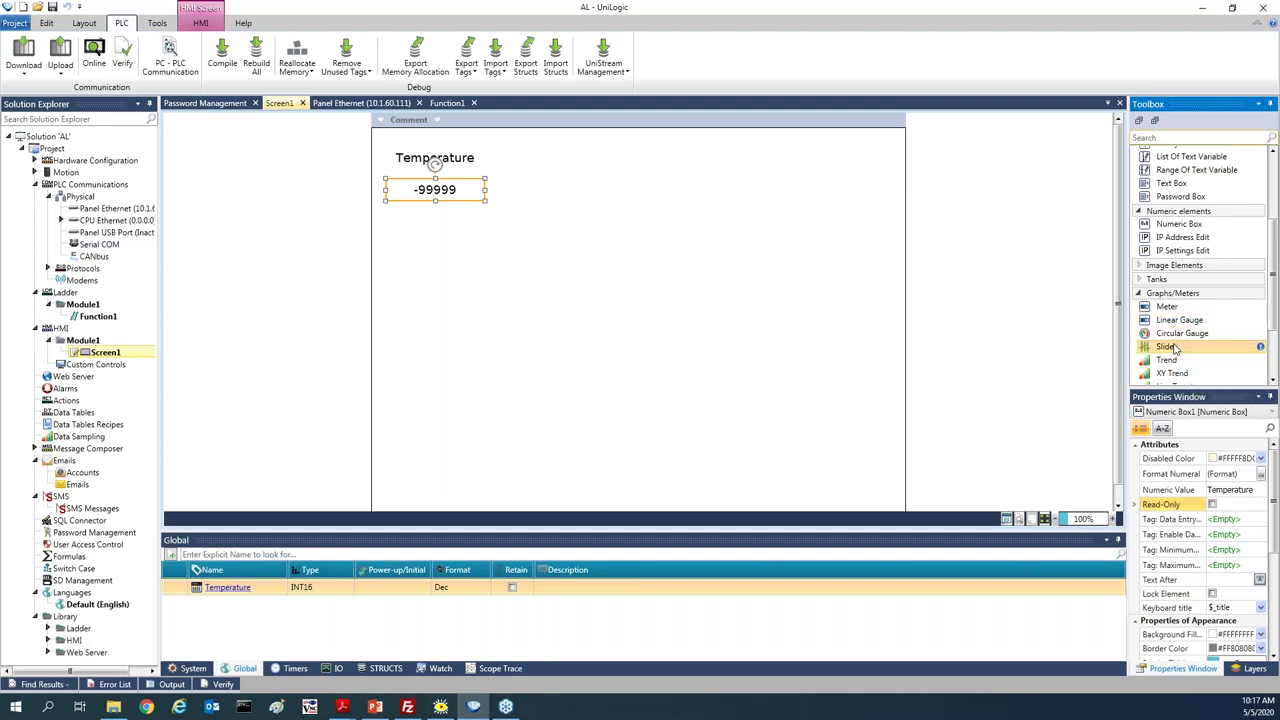
pyautogui.doubleClick(1165, 347)
pyautogui.click(1228, 459)
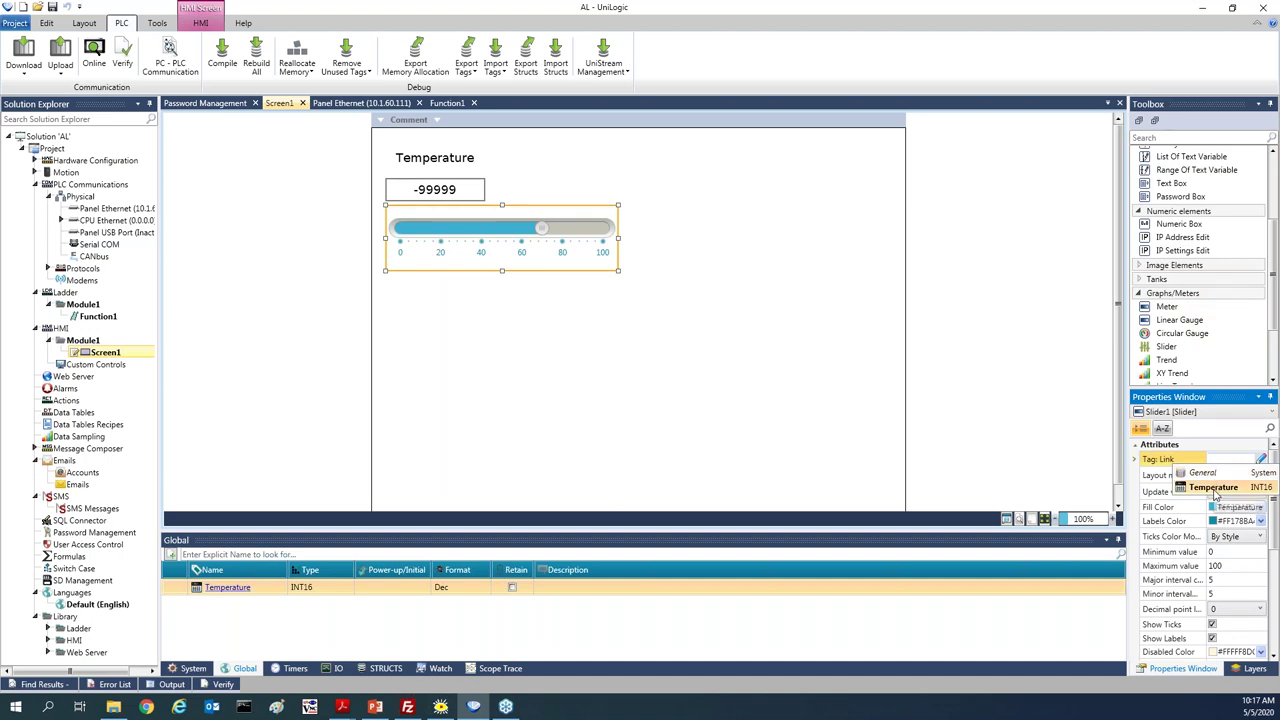
pyautogui.click(1215, 488)
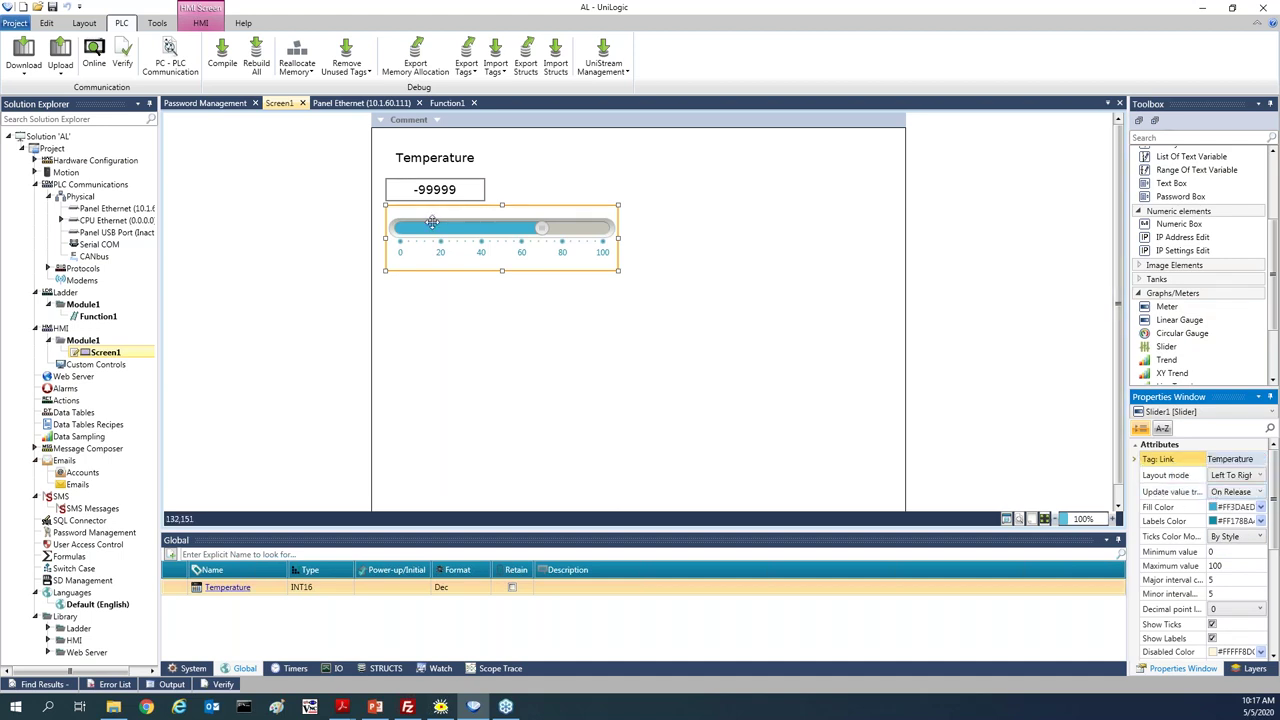
# Move the Temperature label and numeric box right, centred above the slider
pyautogui.moveTo(500, 142); pyautogui.dragTo(502, 196)
pyautogui.click(668, 205)
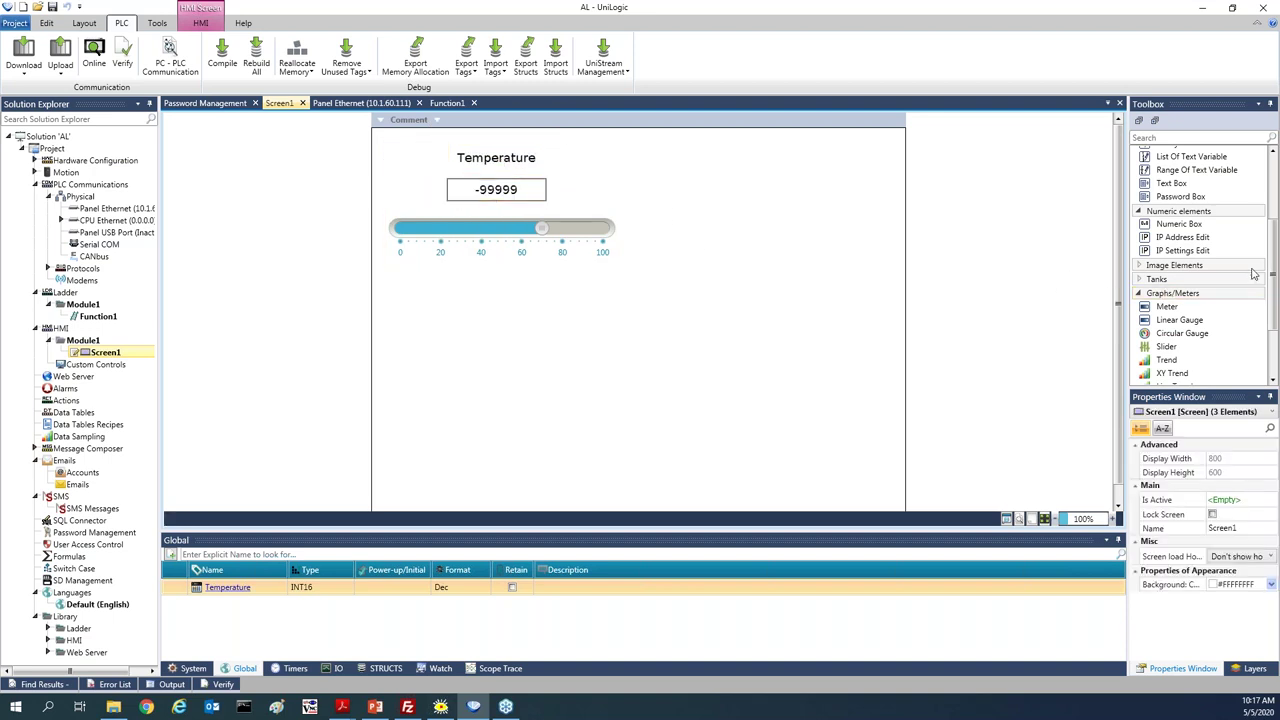
pyautogui.click(1198, 268)
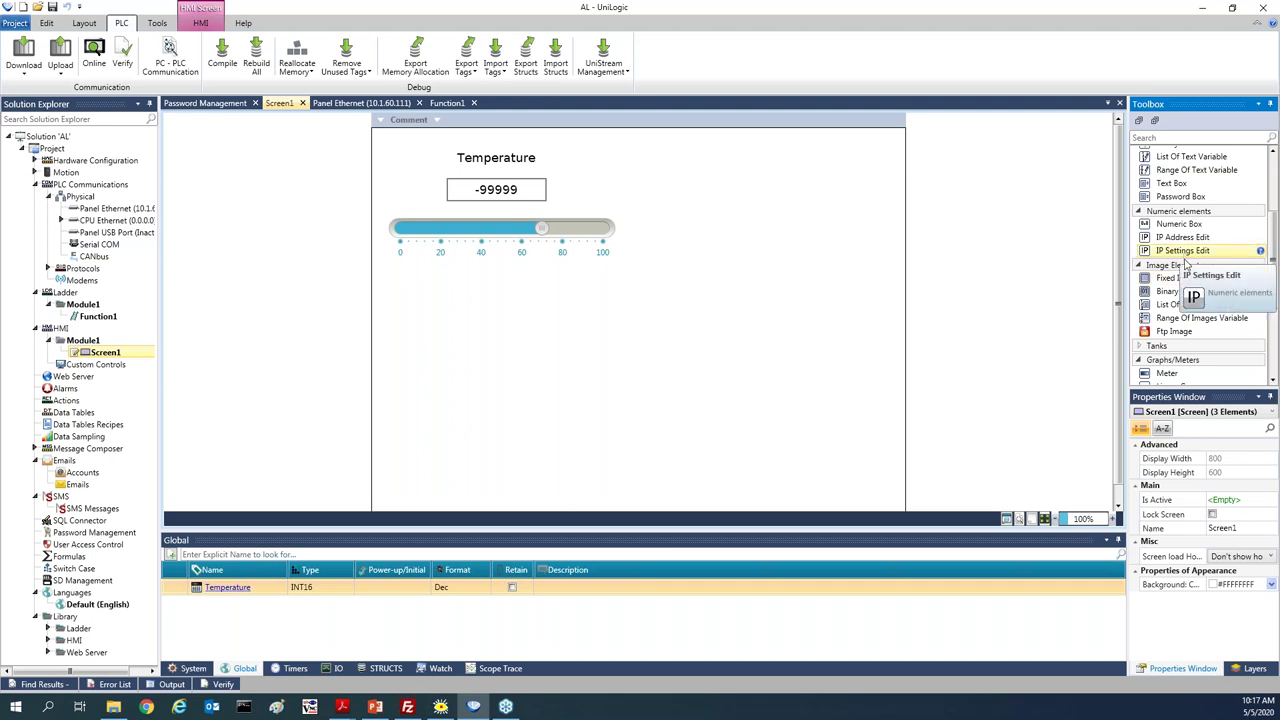
# Add a binary image variable right of the slider and enlarge it to about double size
pyautogui.doubleClick(1195, 291)
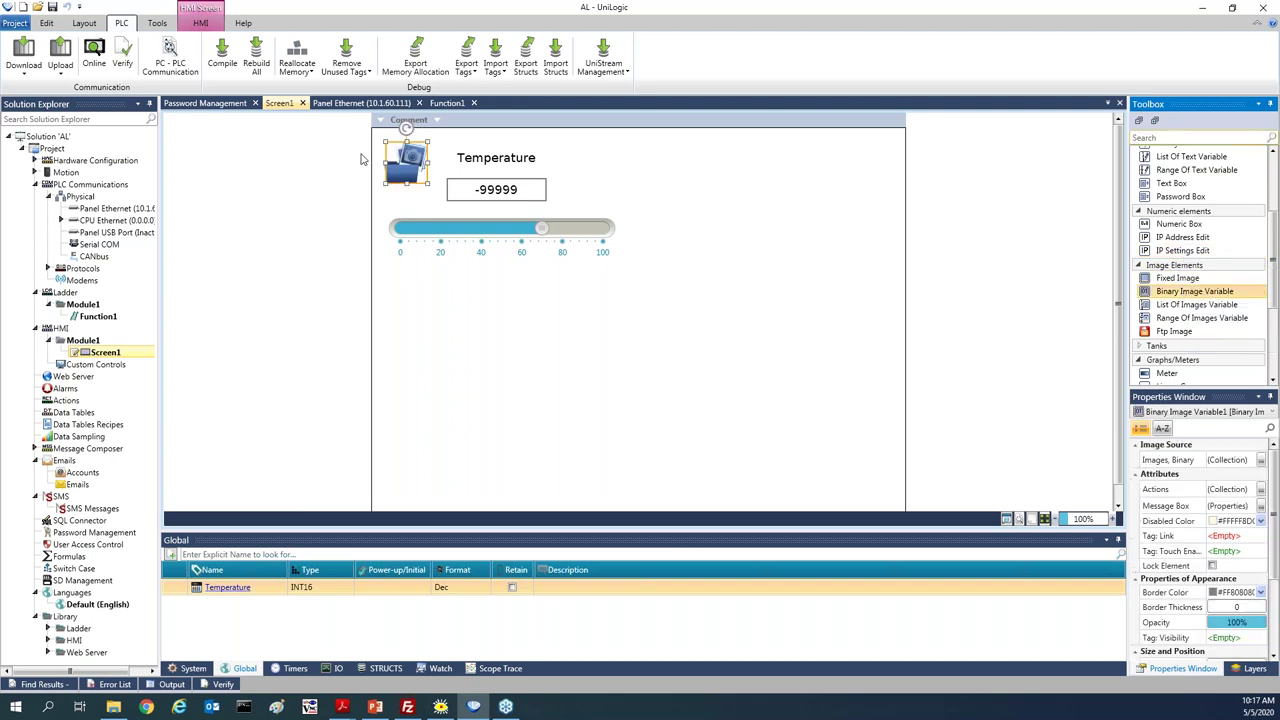
pyautogui.moveTo(406, 162); pyautogui.dragTo(748, 208)
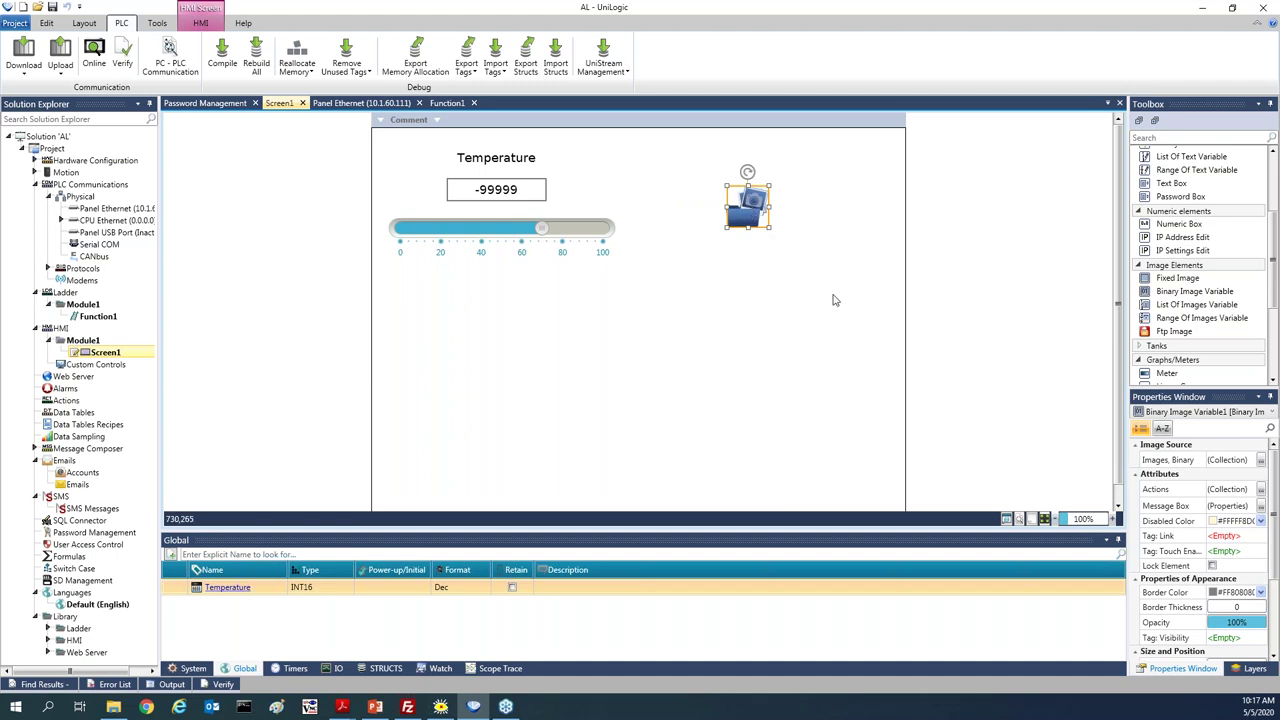
pyautogui.moveTo(772, 231); pyautogui.dragTo(818, 276)
# Set the binary image to Emergency OFF.png for state 0 and Emergency ON.png for state 1
pyautogui.click(1168, 459)
pyautogui.click(1261, 460)
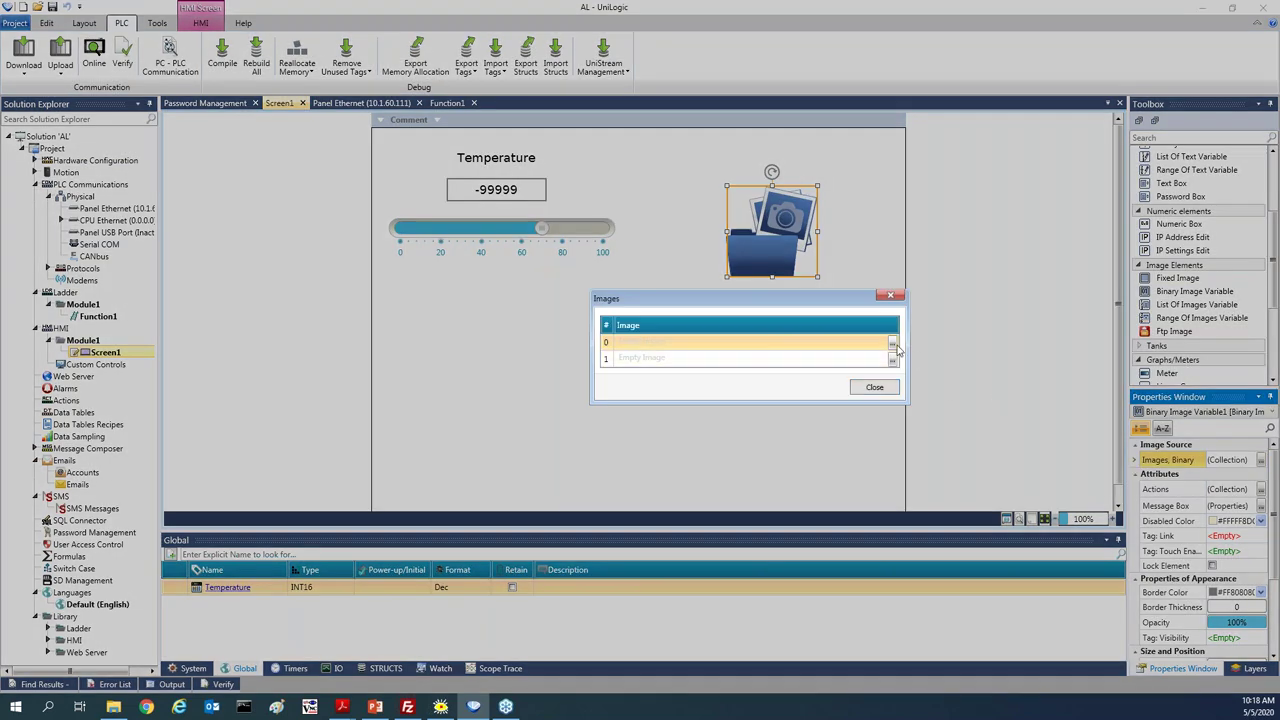
pyautogui.click(892, 343)
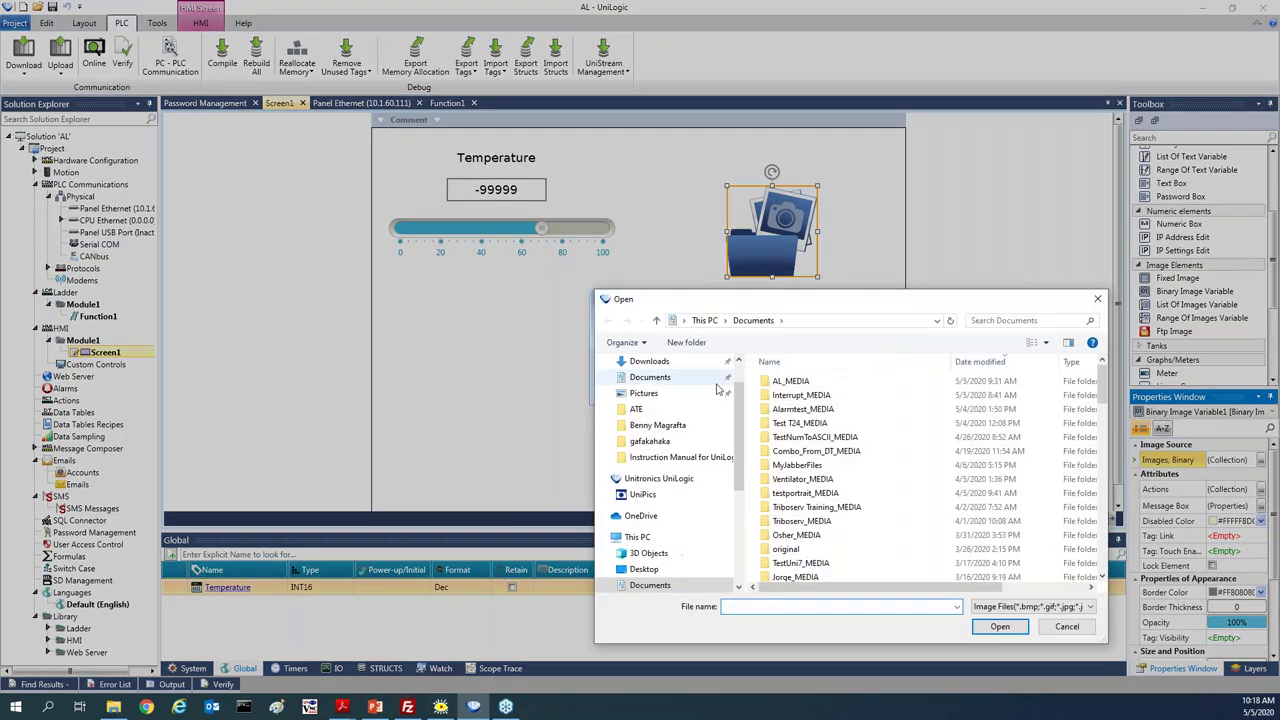
pyautogui.click(673, 395)
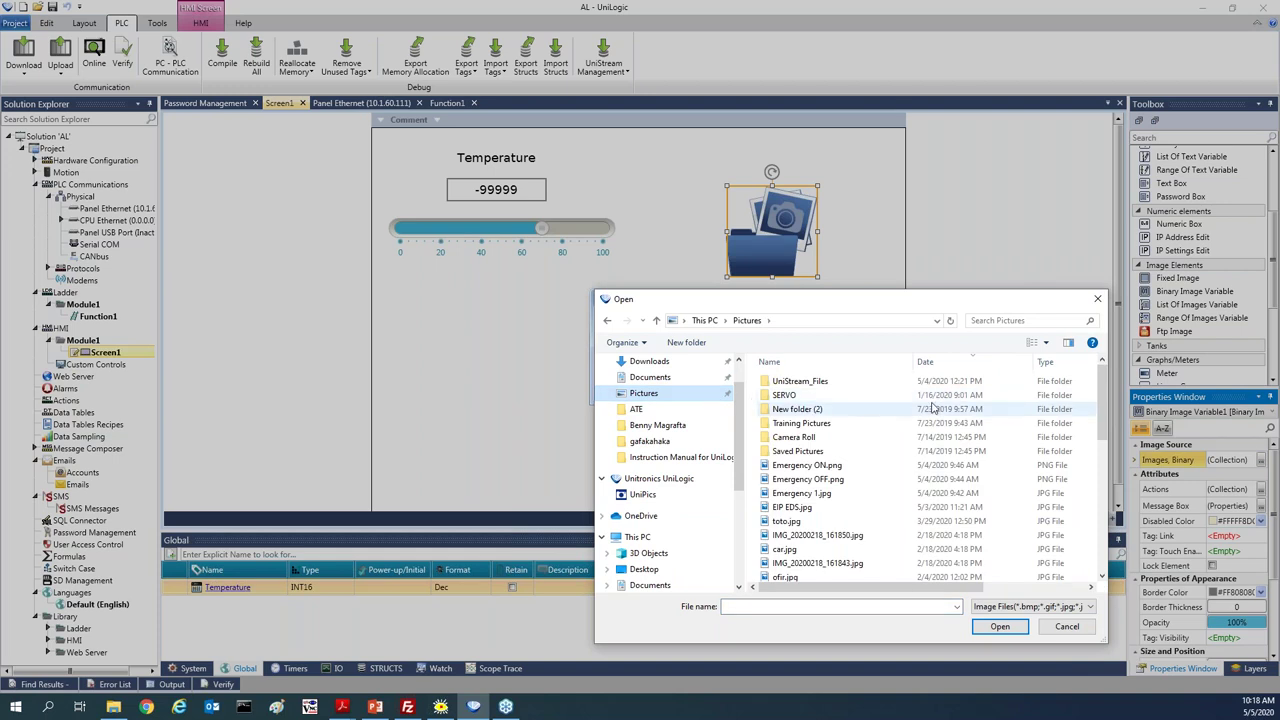
pyautogui.doubleClick(812, 481)
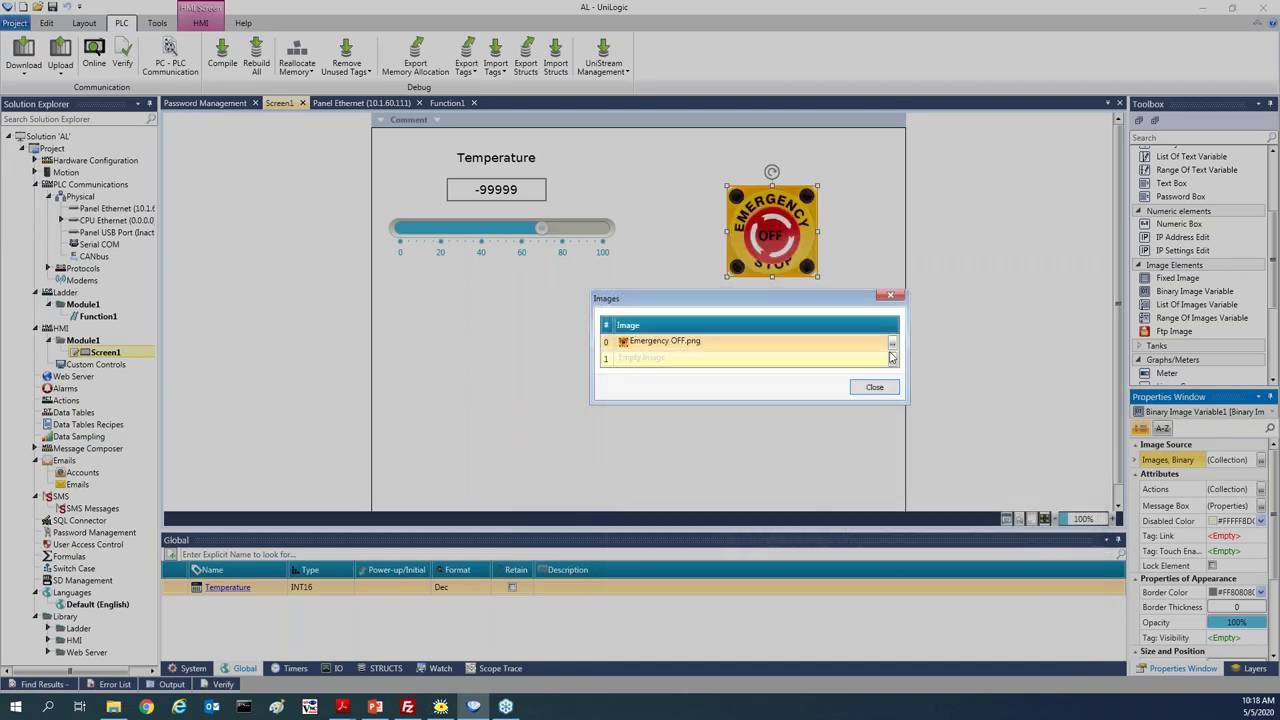
pyautogui.click(892, 358)
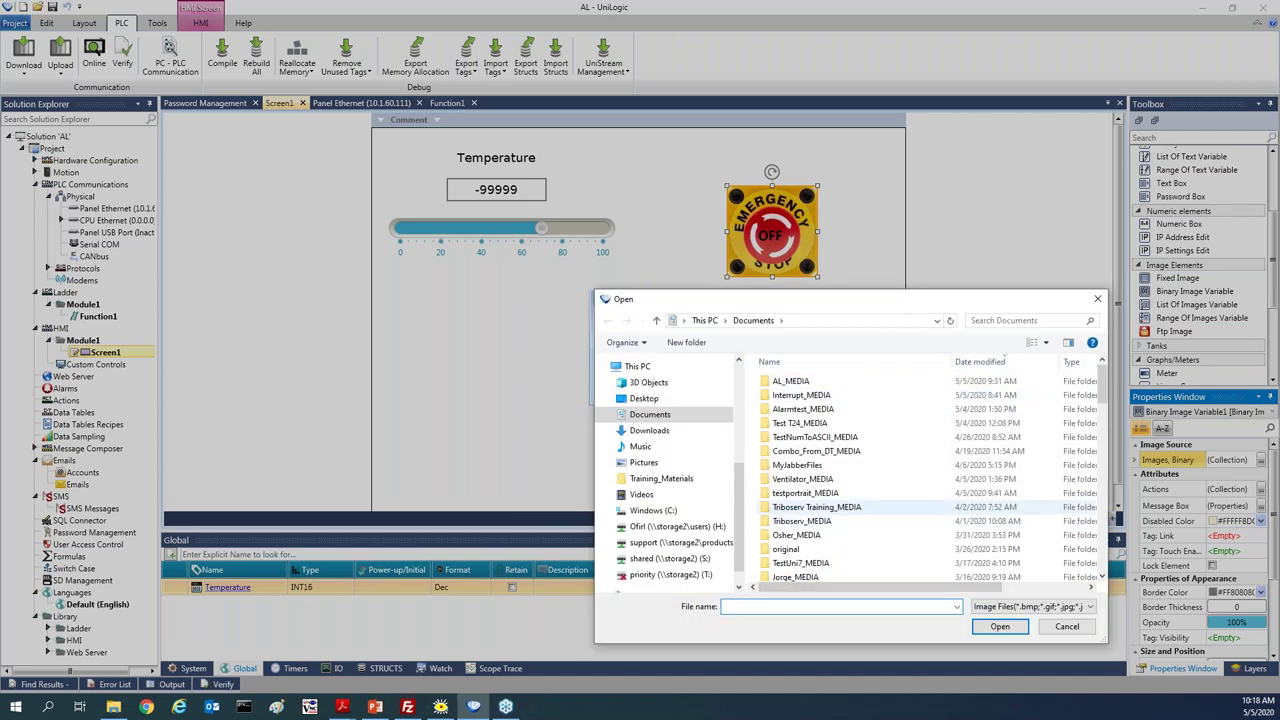
pyautogui.click(647, 463)
pyautogui.click(810, 467)
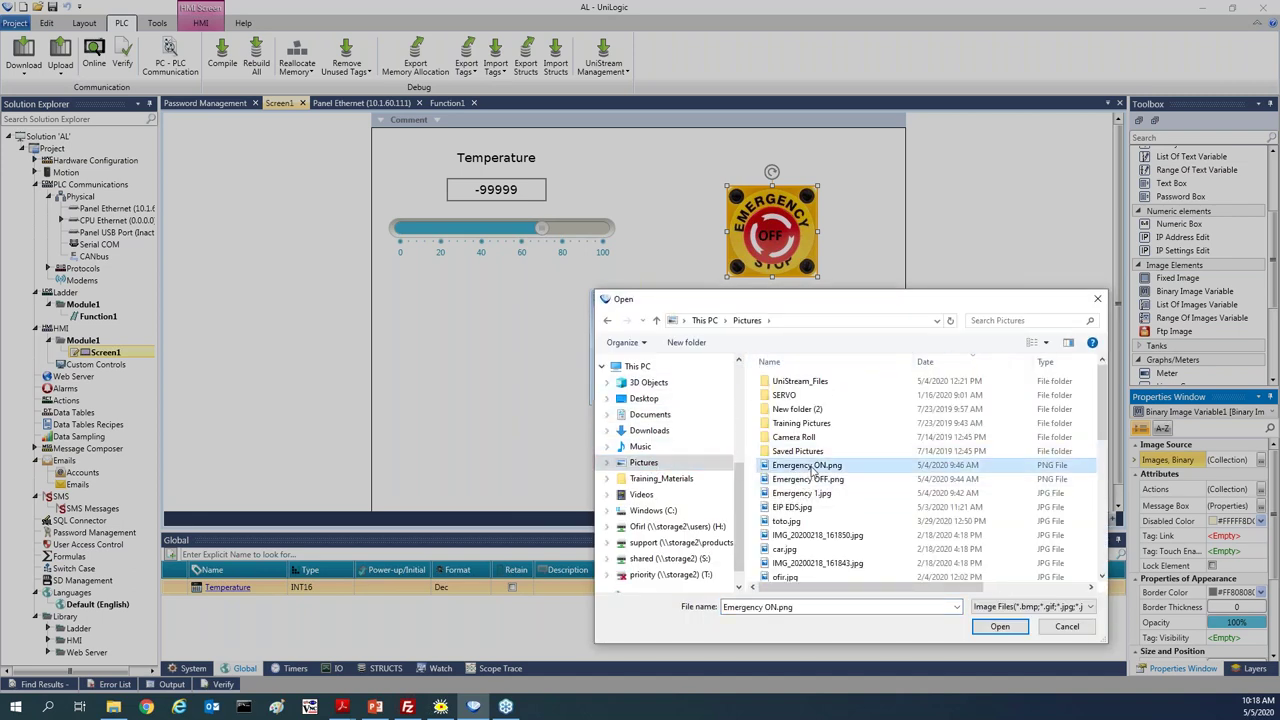
pyautogui.doubleClick(813, 468)
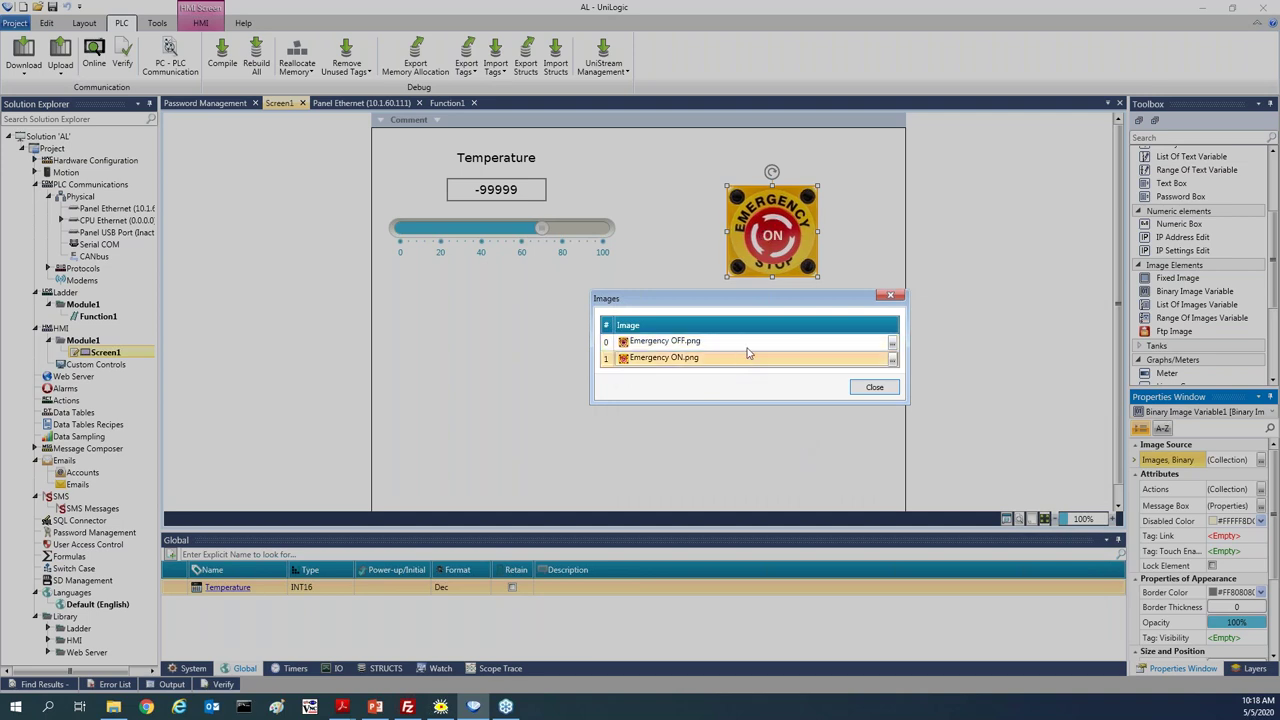
pyautogui.click(872, 389)
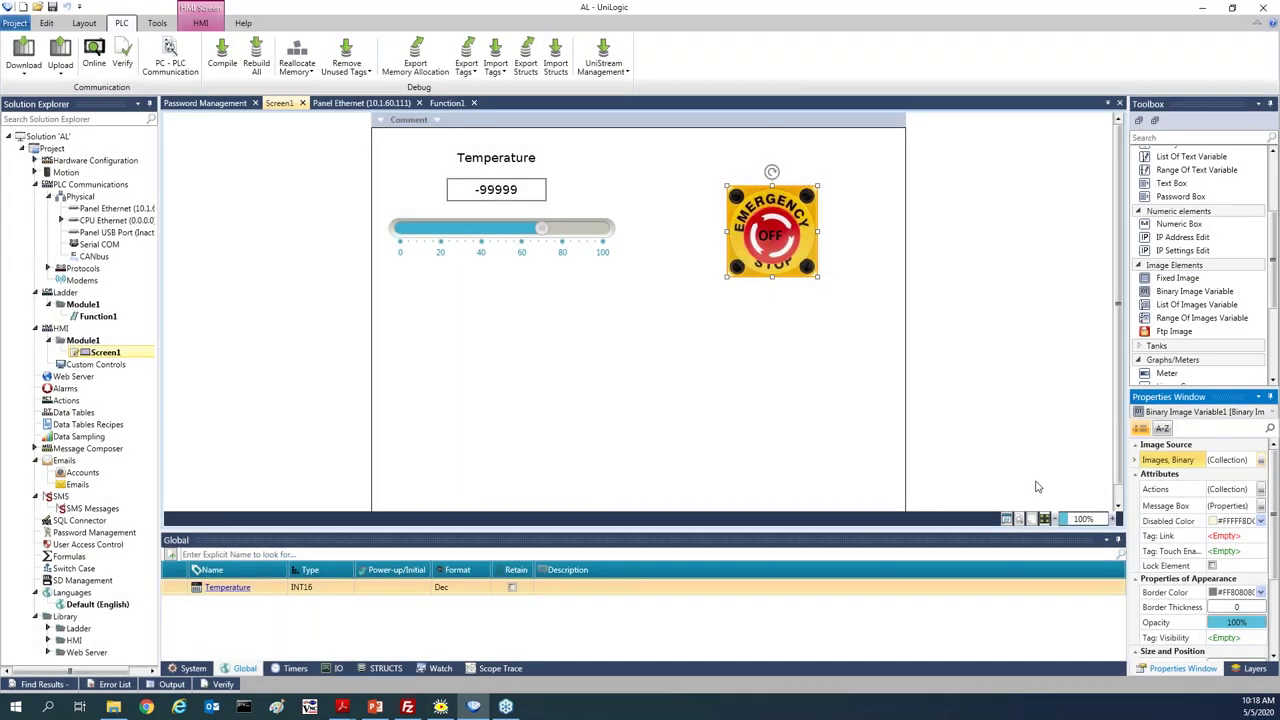
# Create a new BIT tag 'Emergency button' for the emergency-stop image
pyautogui.click(1259, 537)
pyautogui.write('Emergency button')
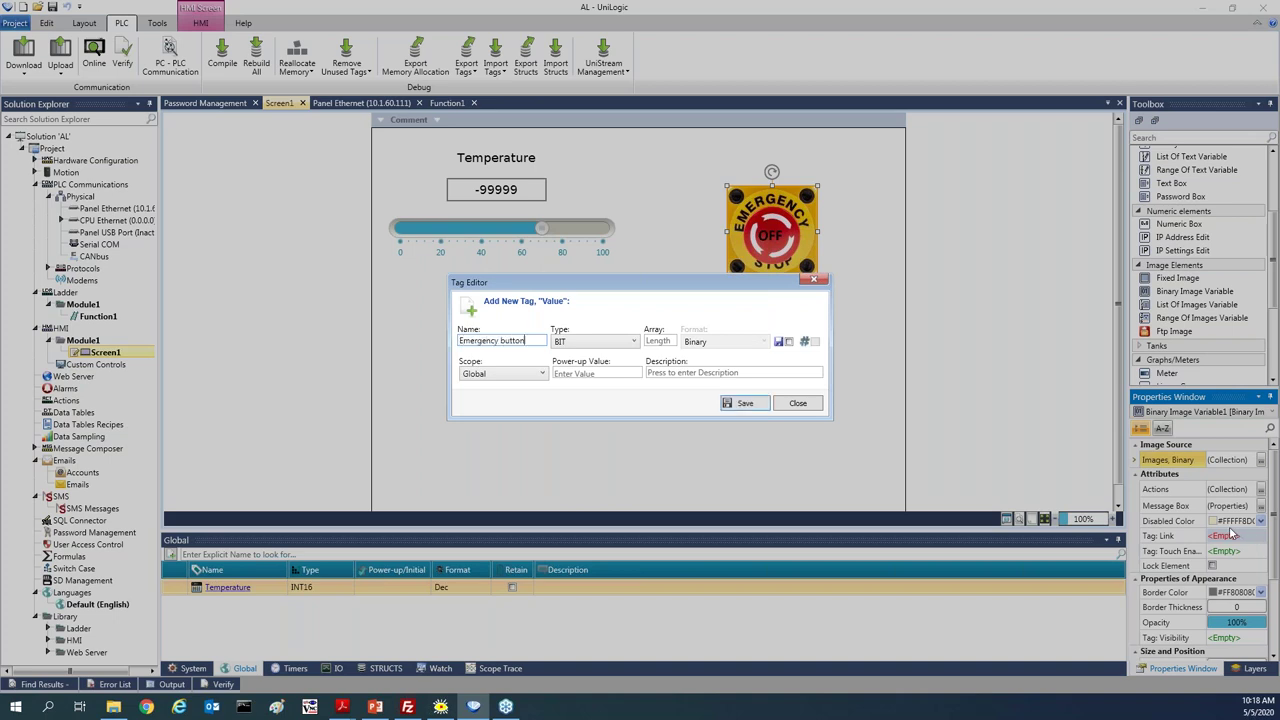
pyautogui.press('Return')
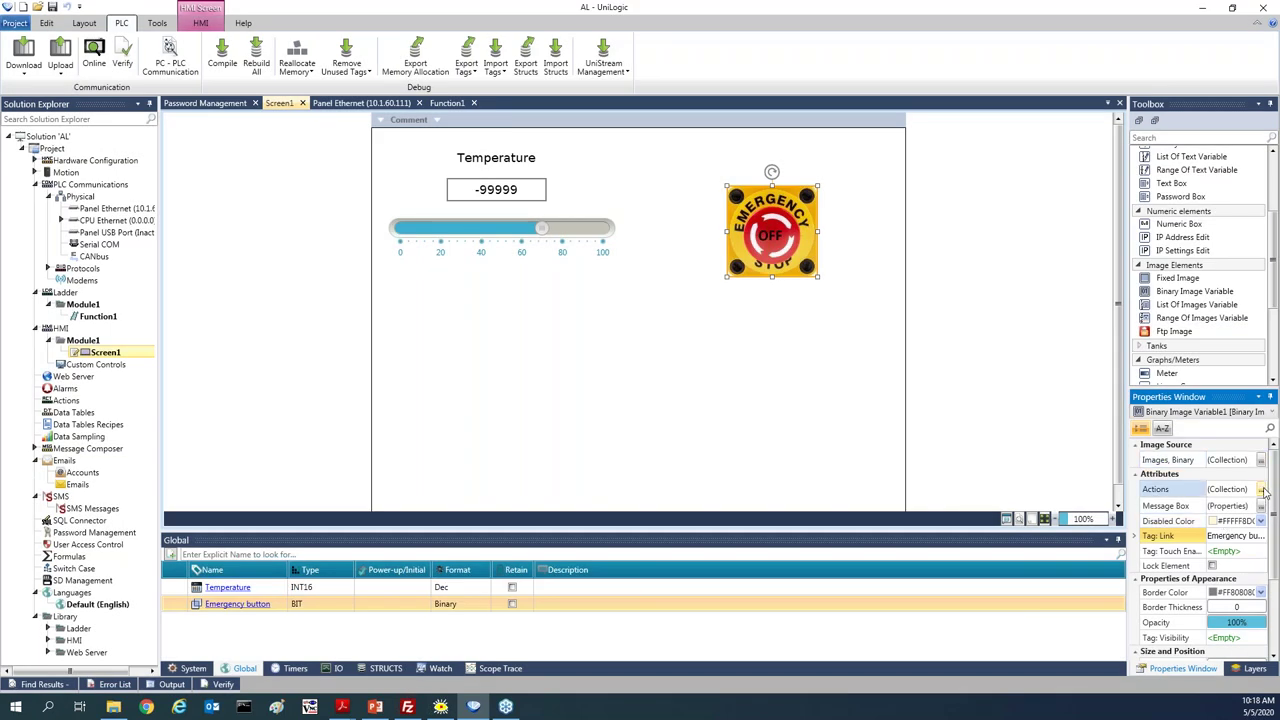
# Add a Toggle Bit on Press action for Emergency button and nudge the image up-left
pyautogui.click(1262, 489)
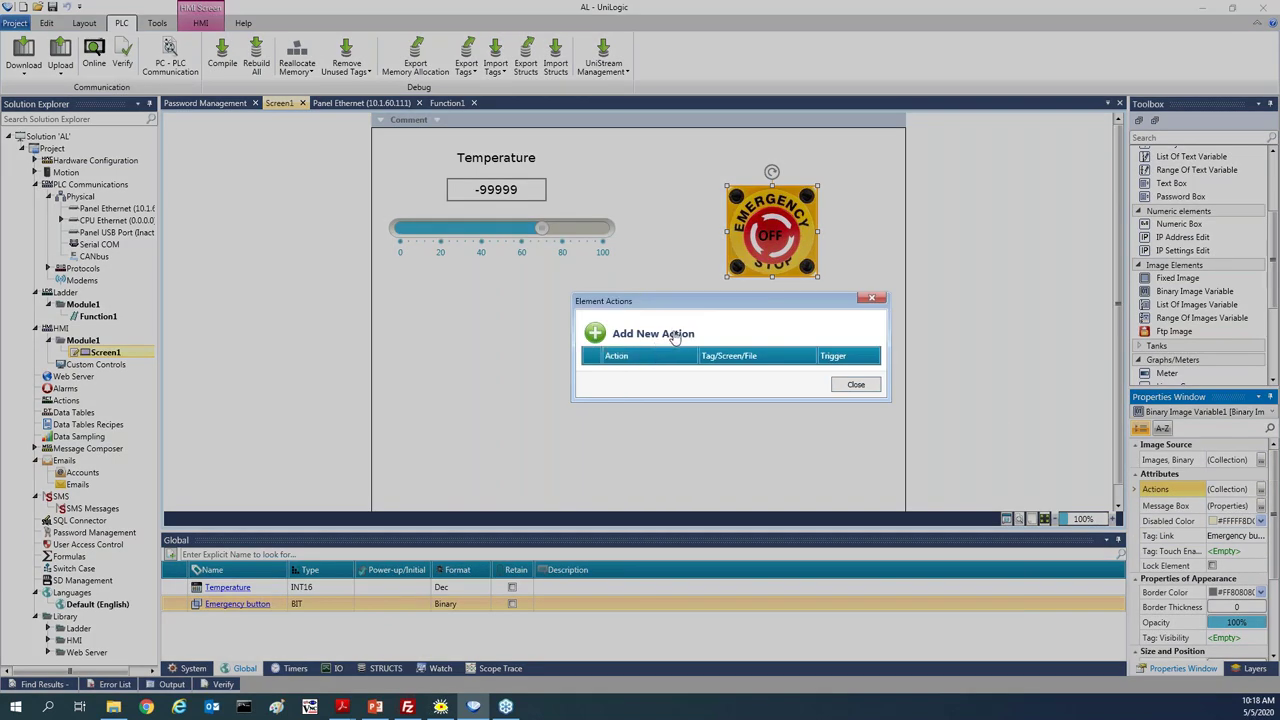
pyautogui.click(674, 334)
pyautogui.click(650, 378)
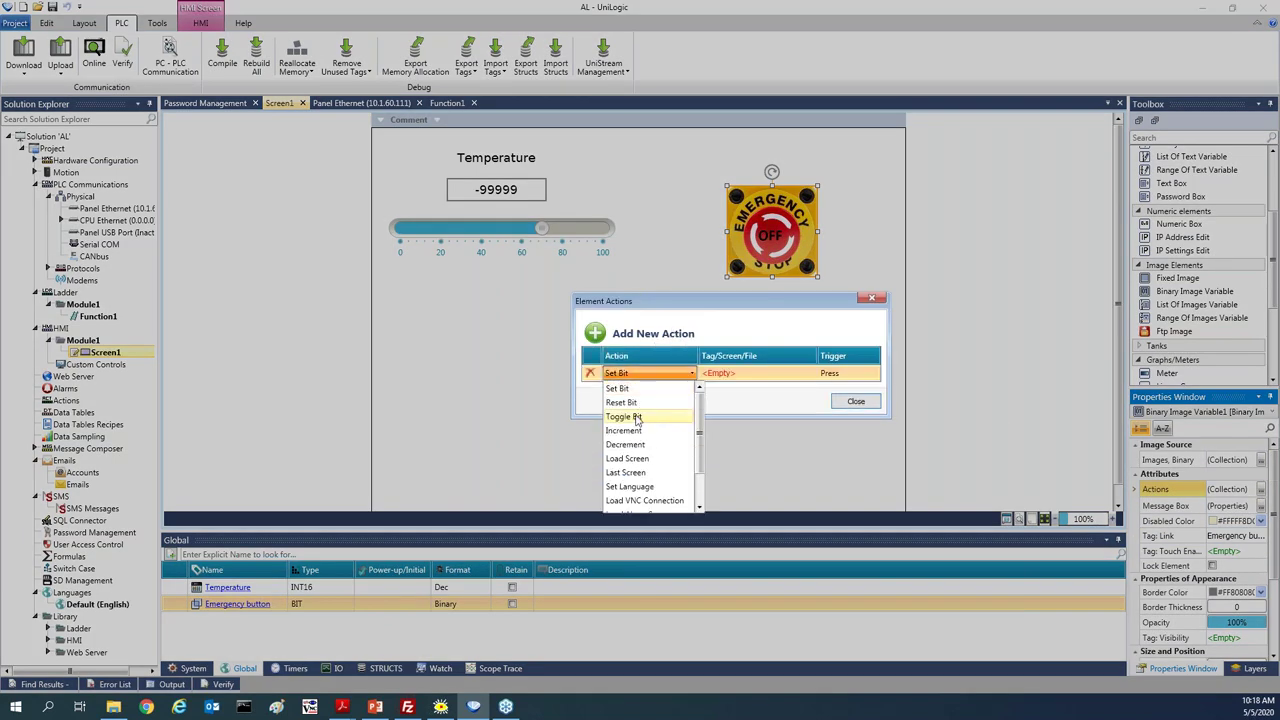
pyautogui.click(640, 418)
pyautogui.click(725, 375)
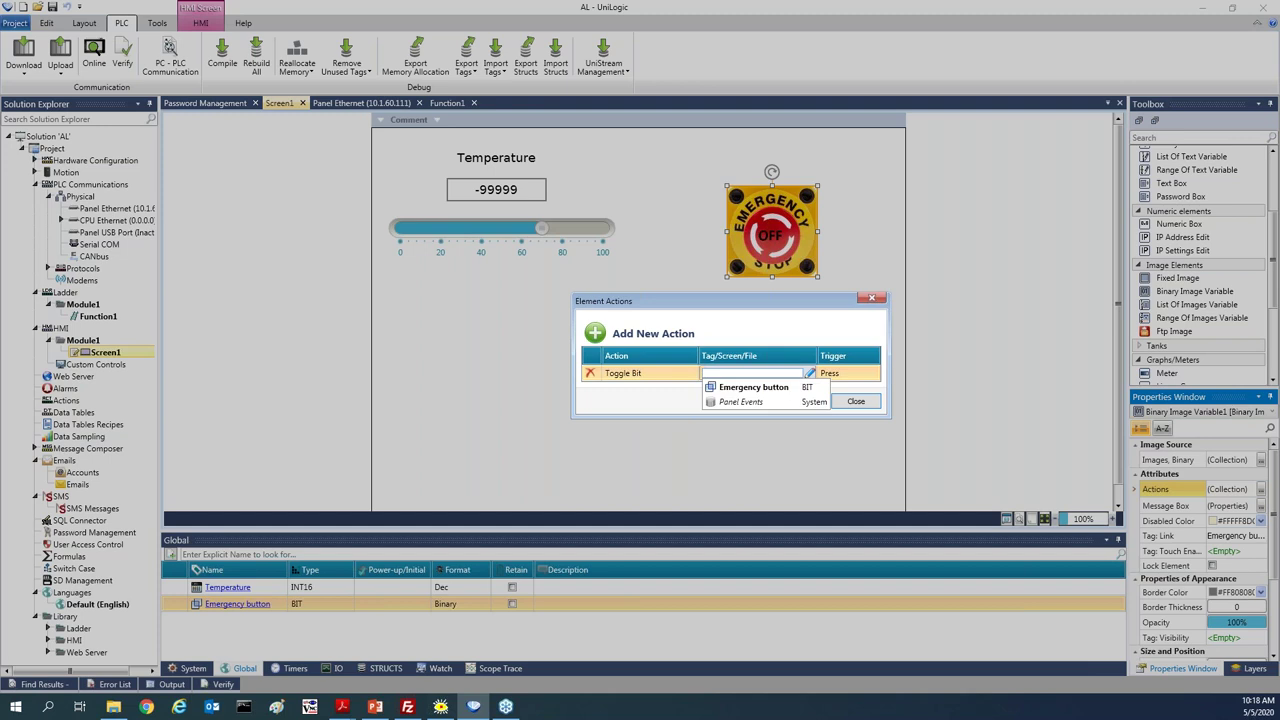
pyautogui.click(757, 388)
pyautogui.click(855, 402)
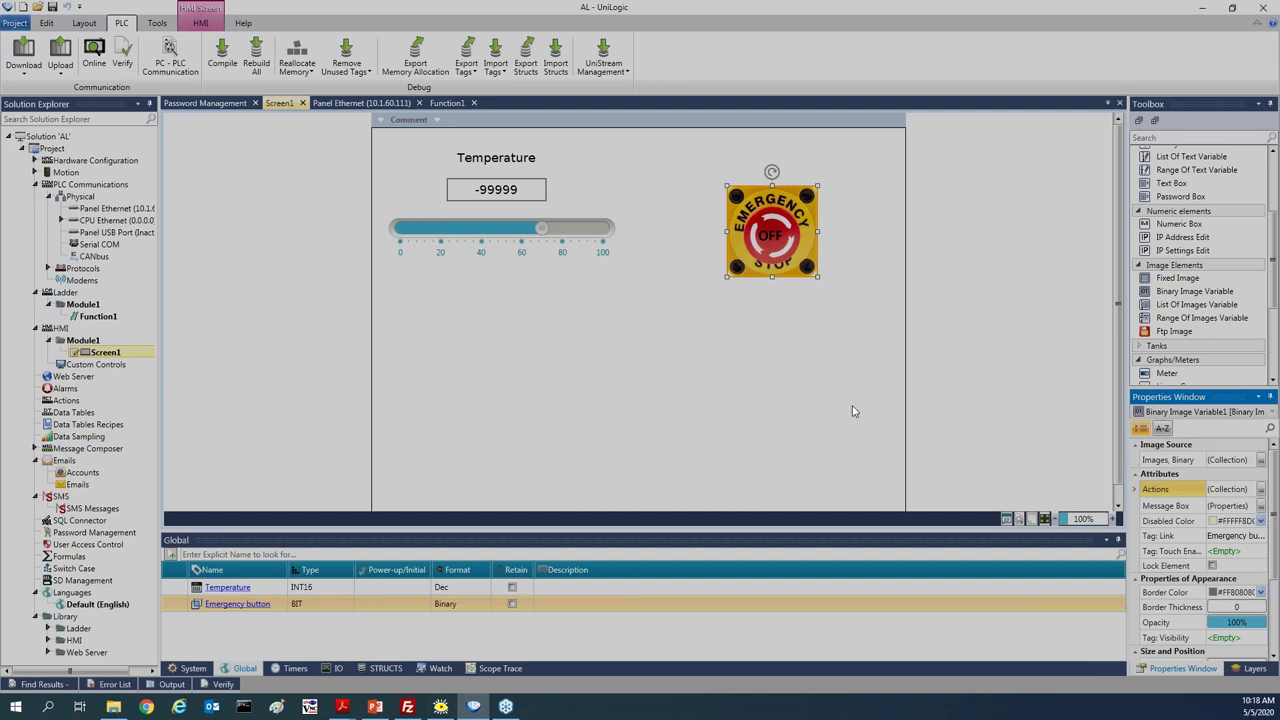
pyautogui.moveTo(773, 226); pyautogui.dragTo(756, 196)
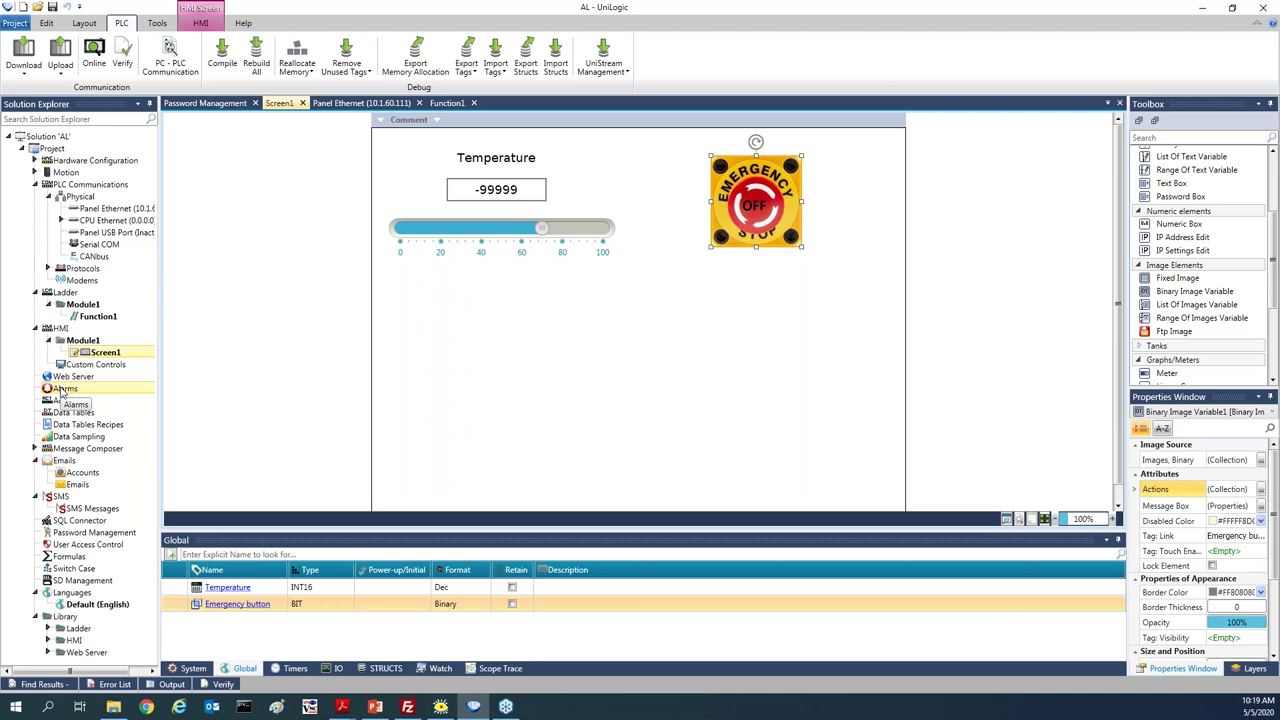
# Open the Alarms configuration, widen its Properties panel, and review the date/time format
pyautogui.doubleClick(60, 389)
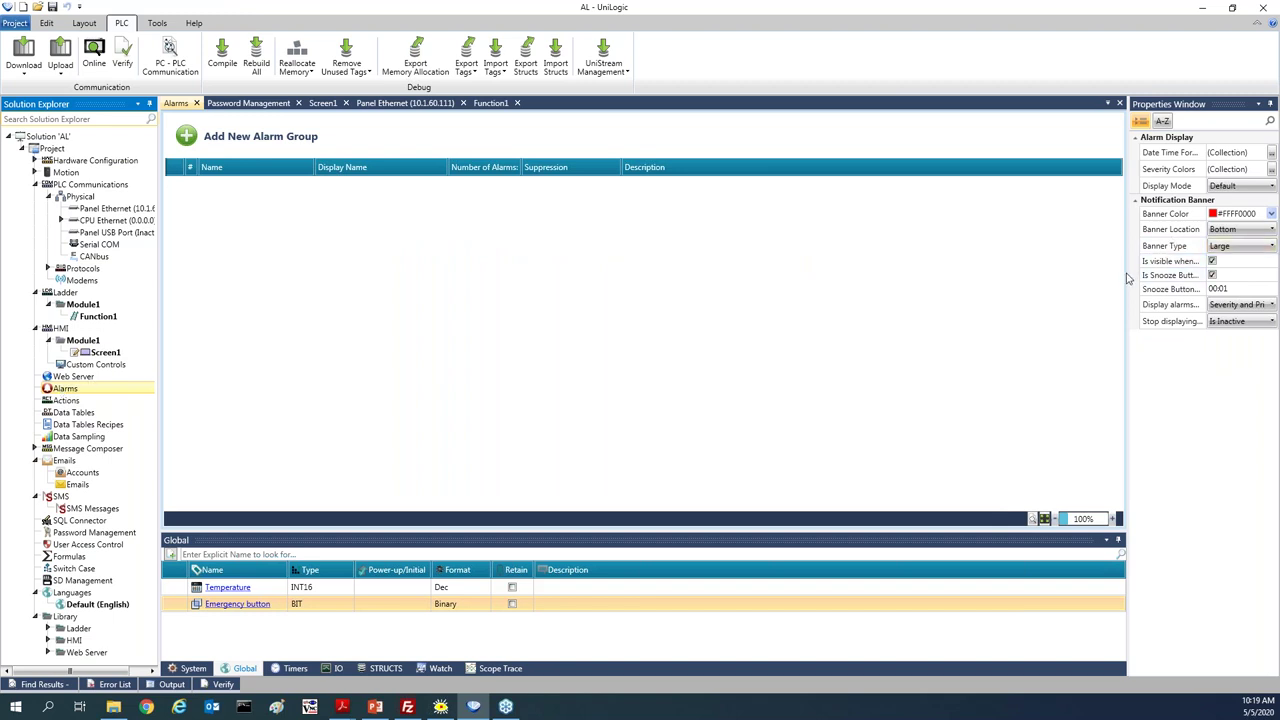
pyautogui.moveTo(1128, 278); pyautogui.dragTo(1066, 271)
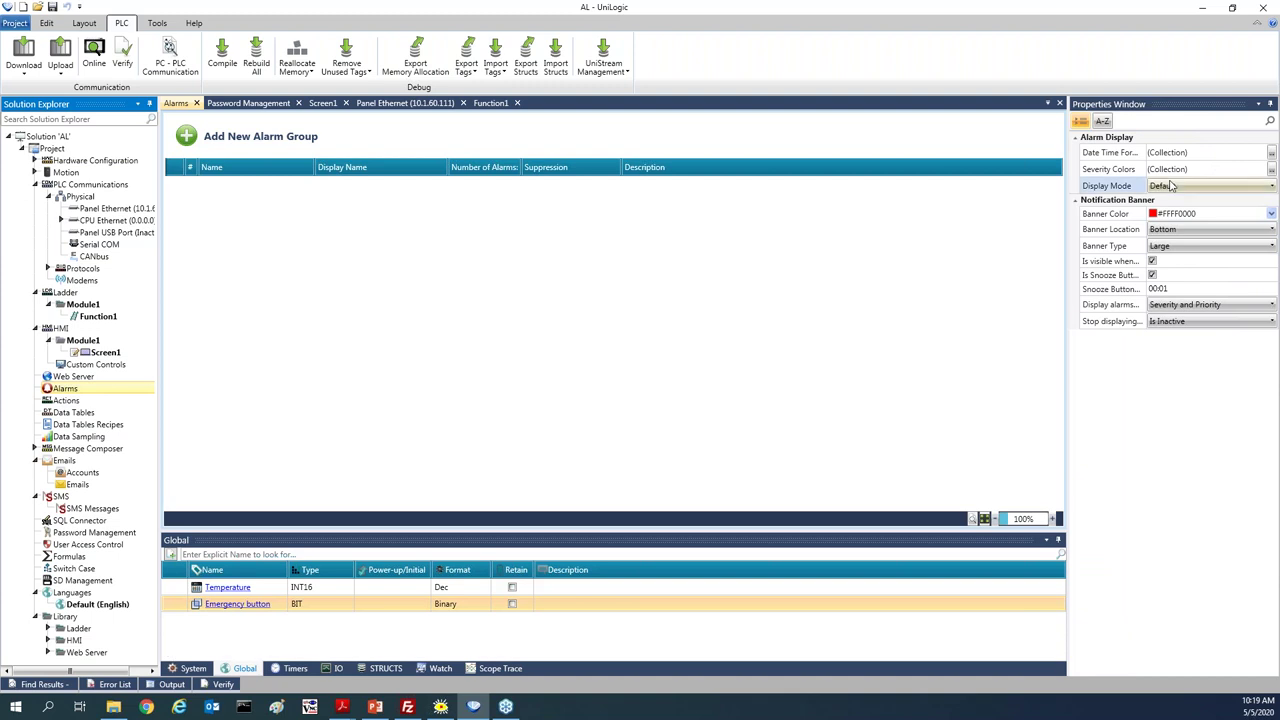
pyautogui.moveTo(1141, 169); pyautogui.dragTo(1178, 171)
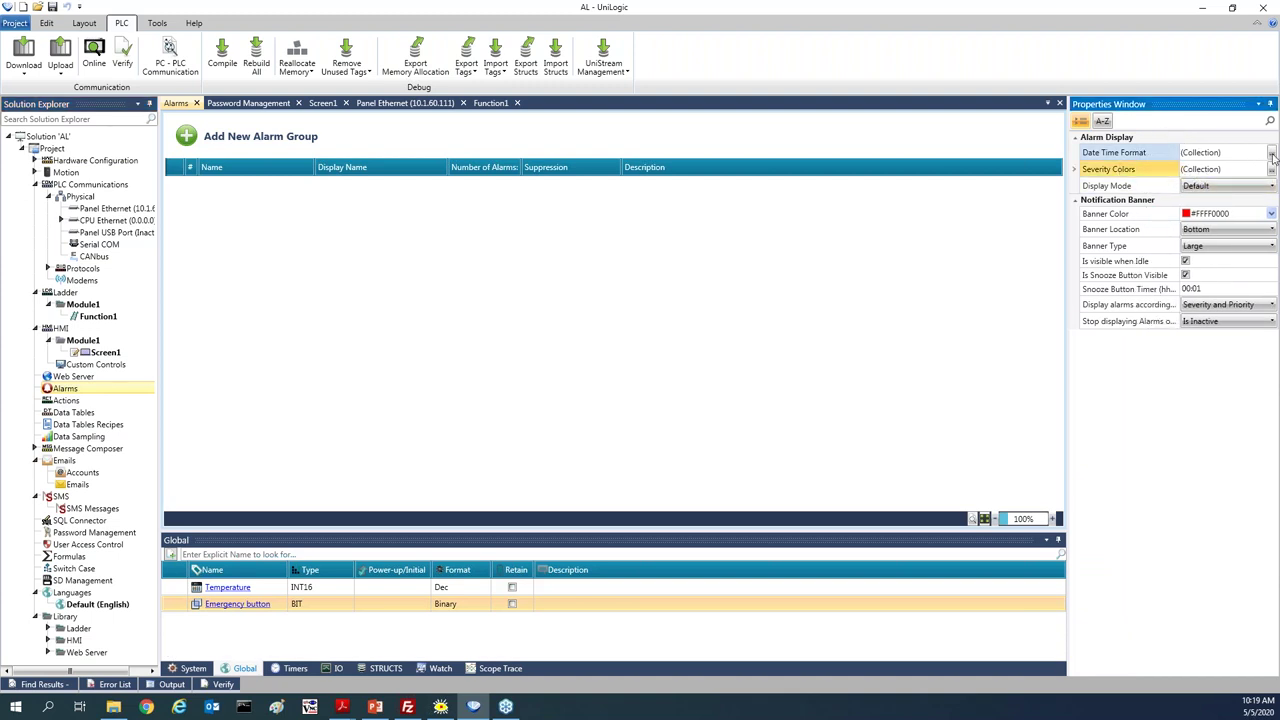
pyautogui.click(1272, 154)
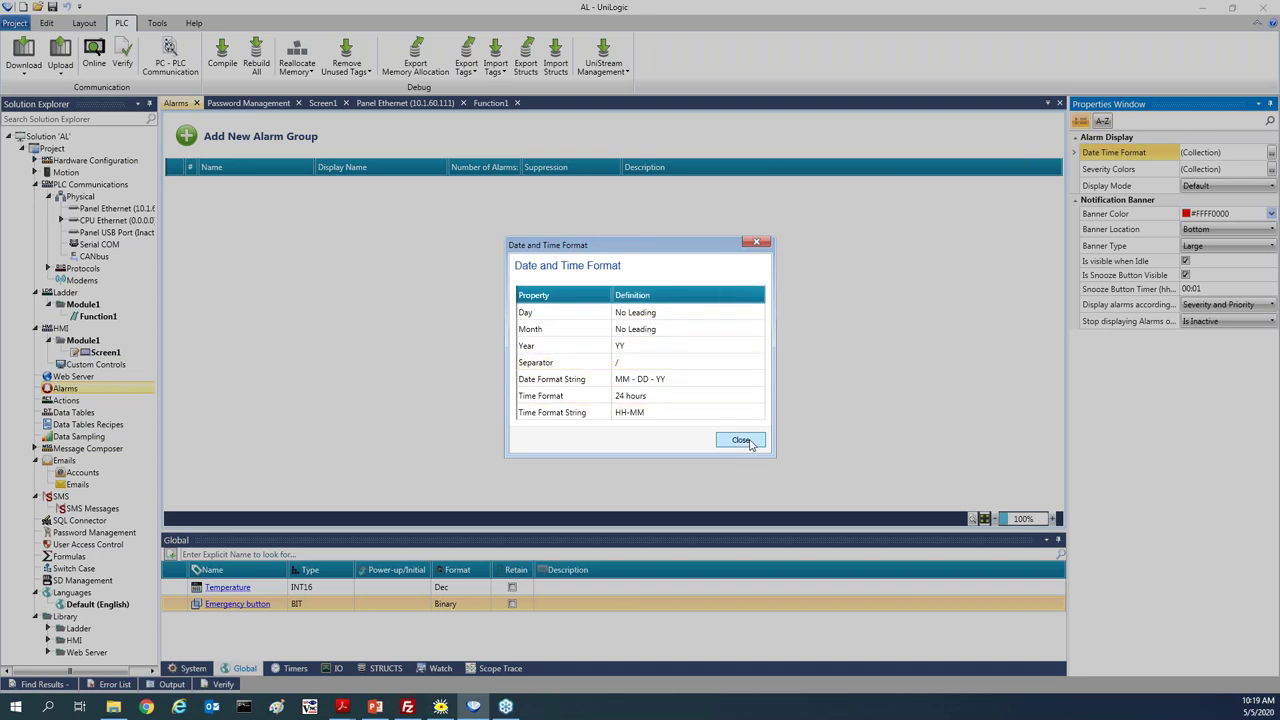
pyautogui.click(740, 441)
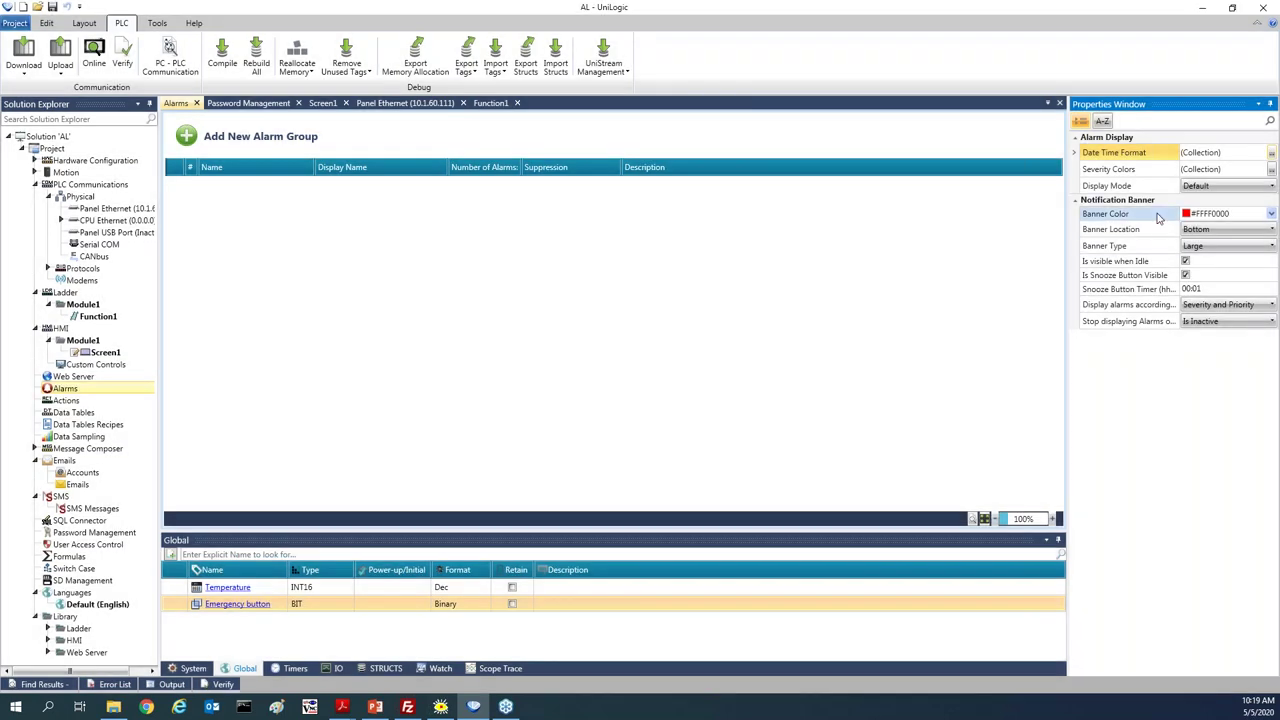
# Review the alarm severity colours, including Critical, without changing them
pyautogui.click(1272, 170)
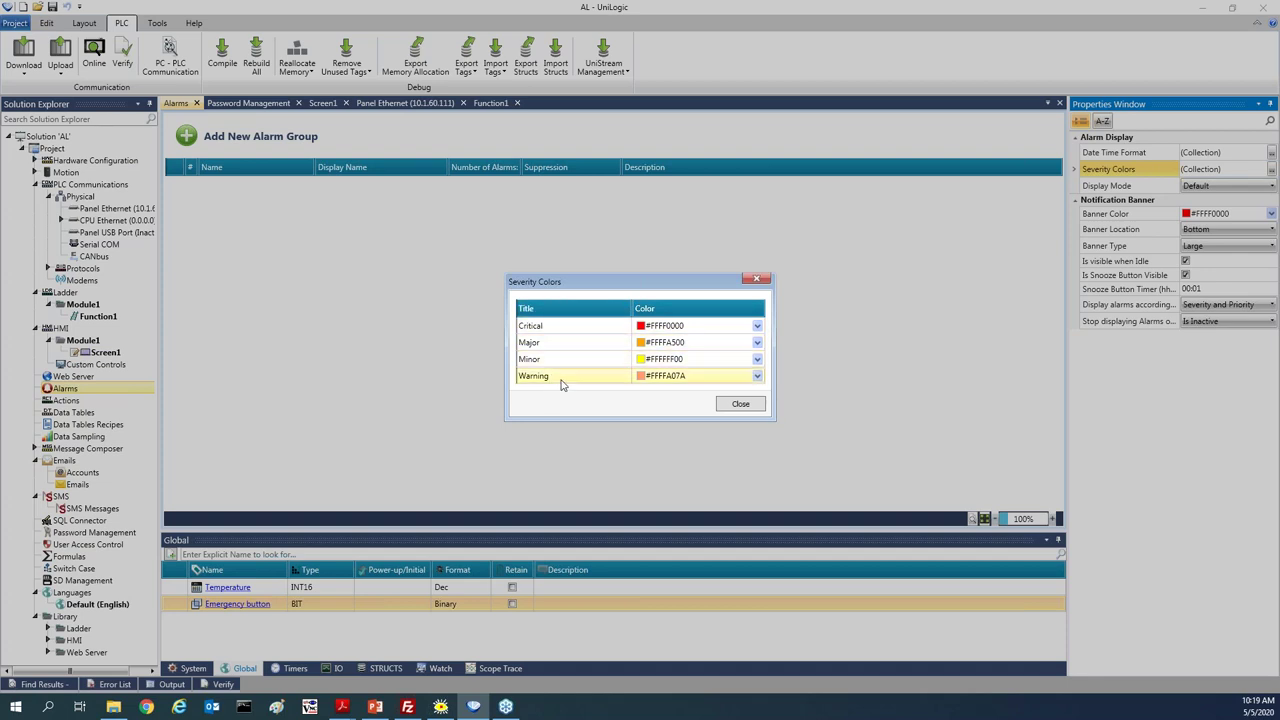
pyautogui.click(757, 325)
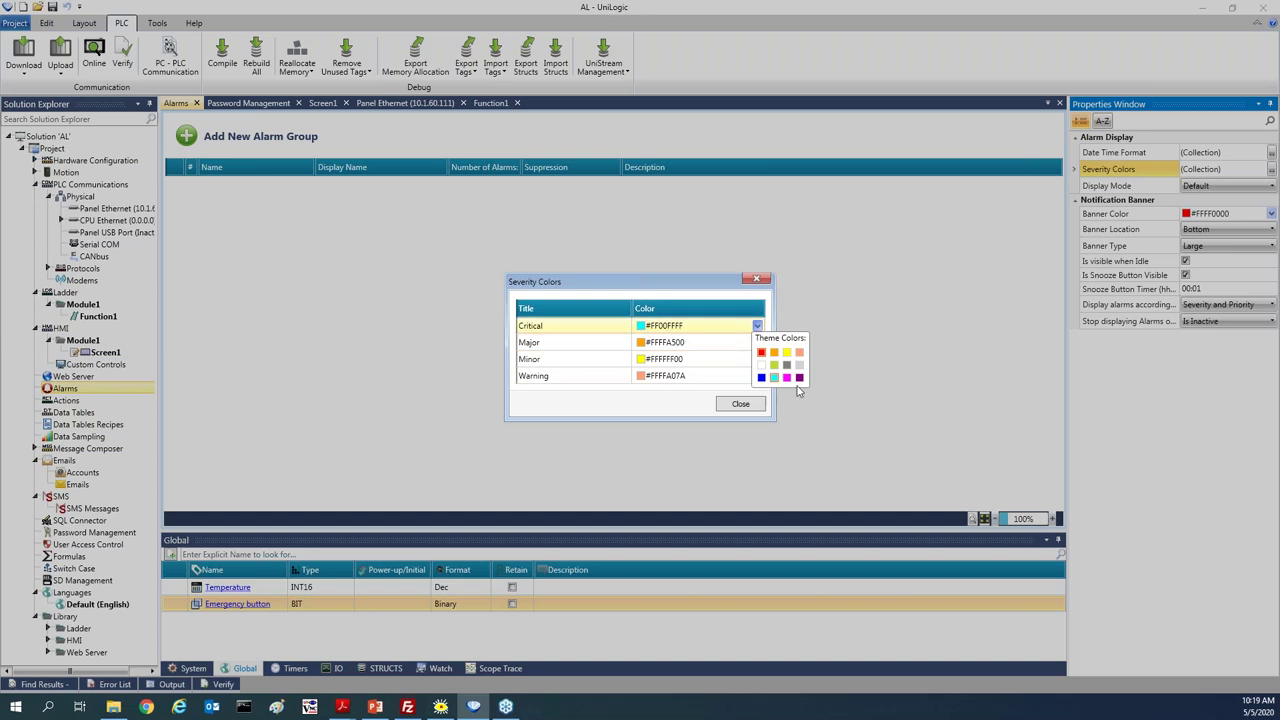
pyautogui.click(720, 345)
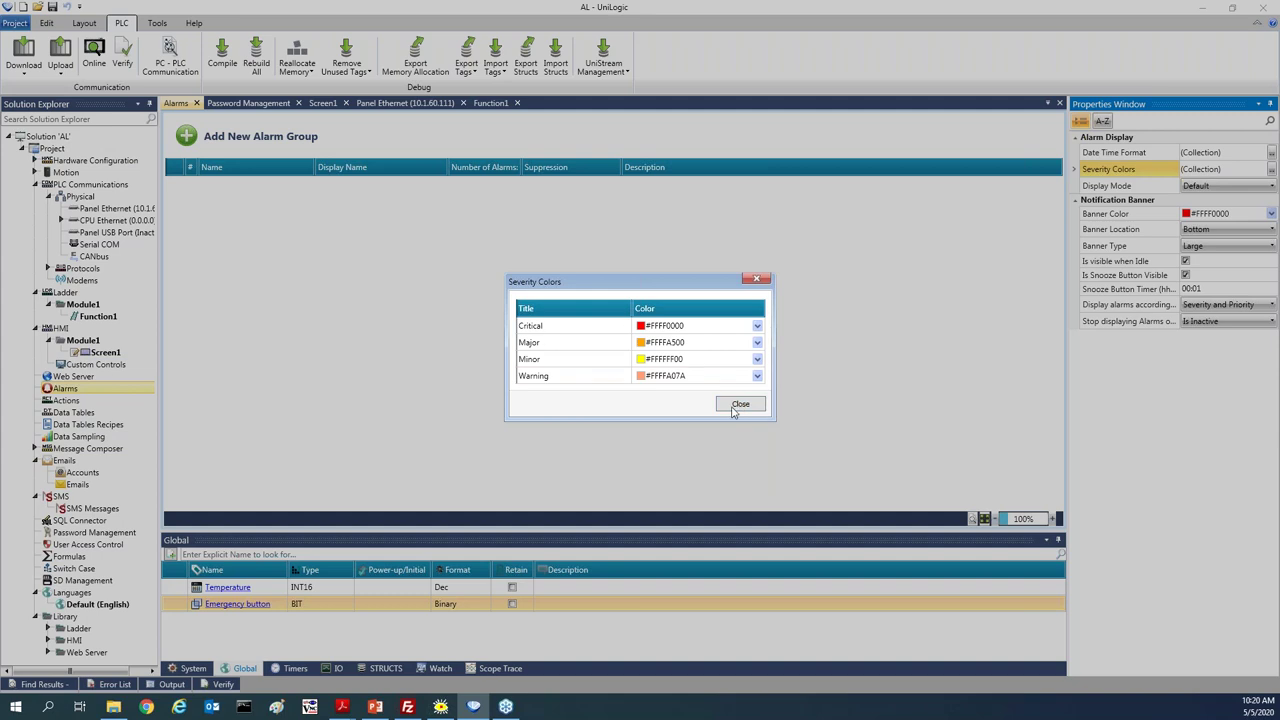
pyautogui.click(741, 404)
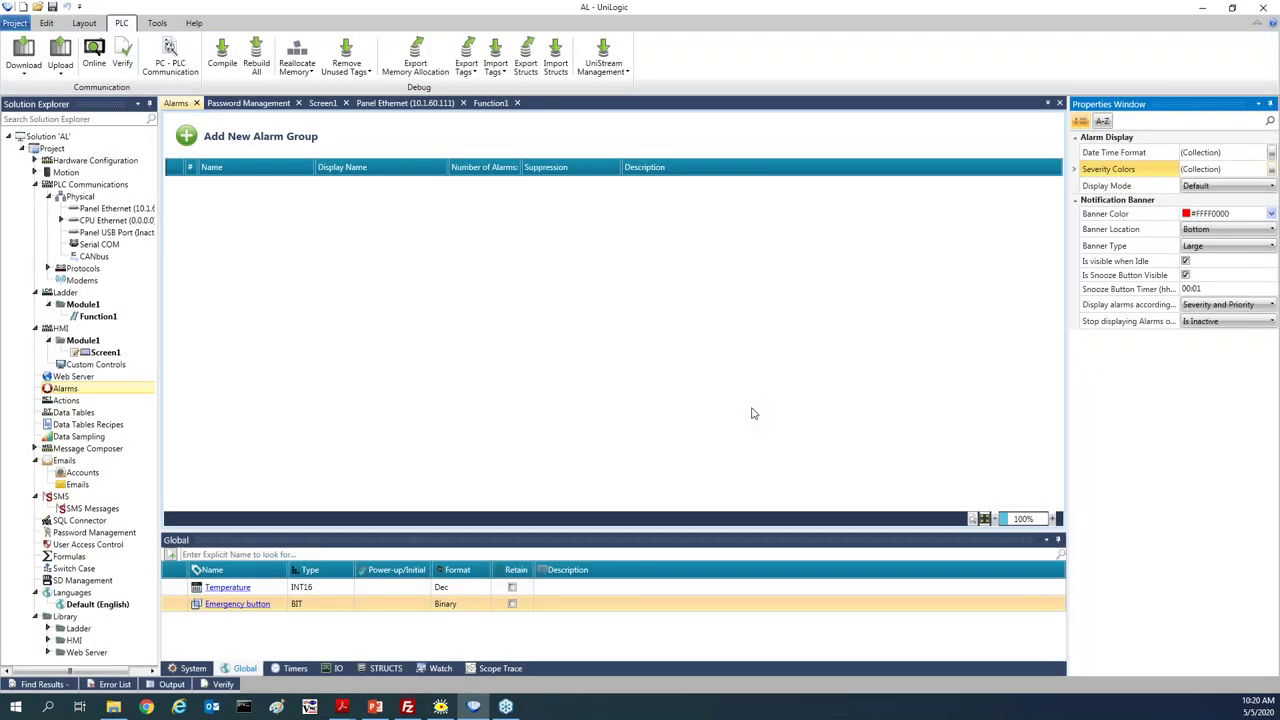
# Leave the alarm Display Mode at Default
pyautogui.click(1266, 186)
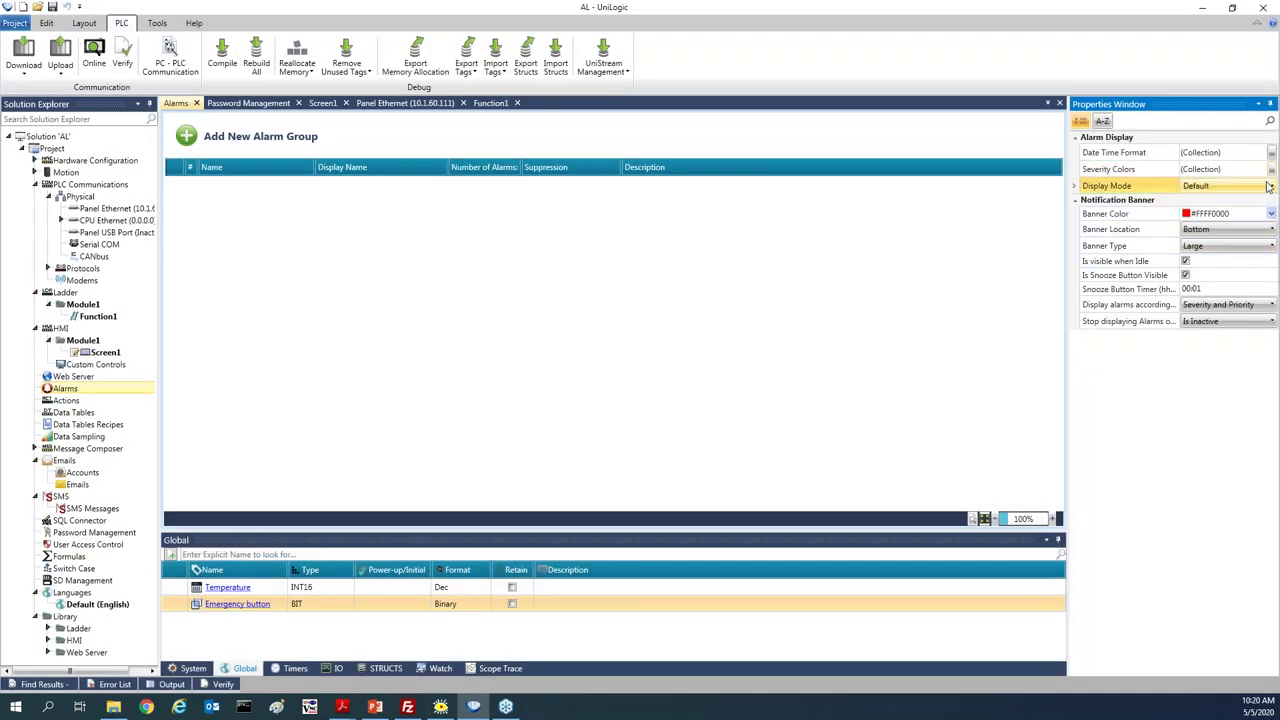
pyautogui.click(1268, 187)
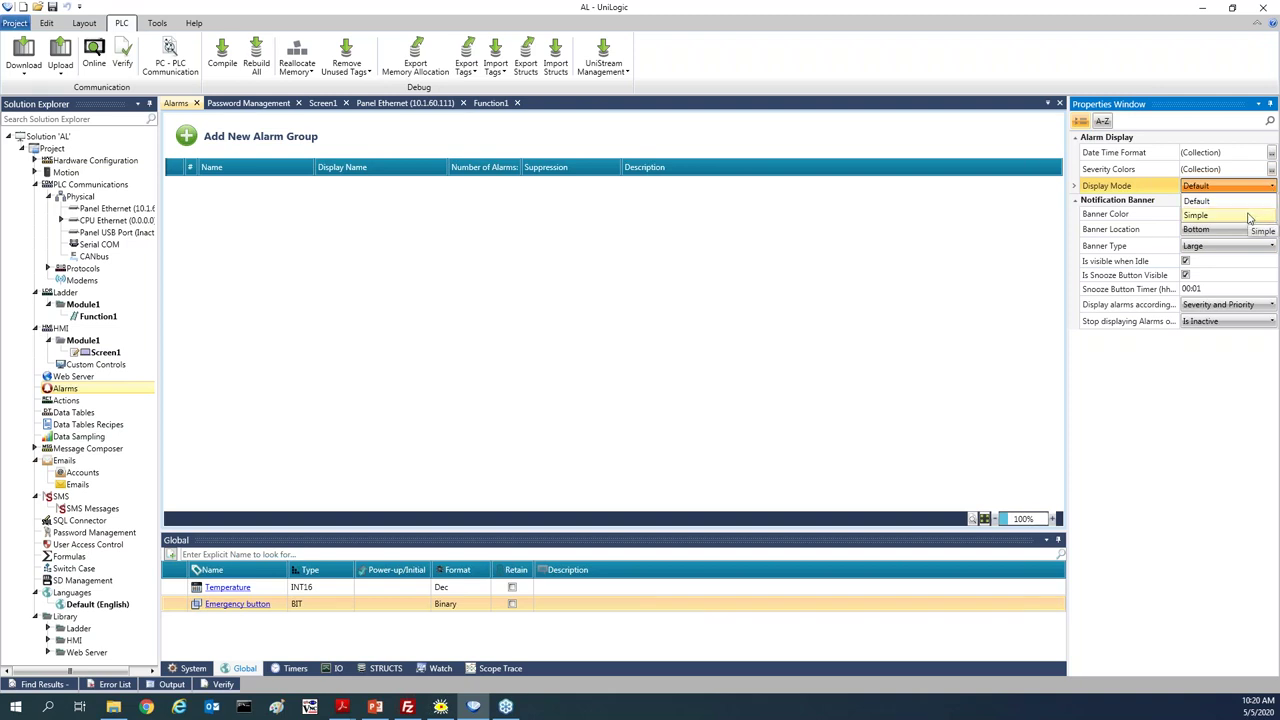
pyautogui.click(1199, 382)
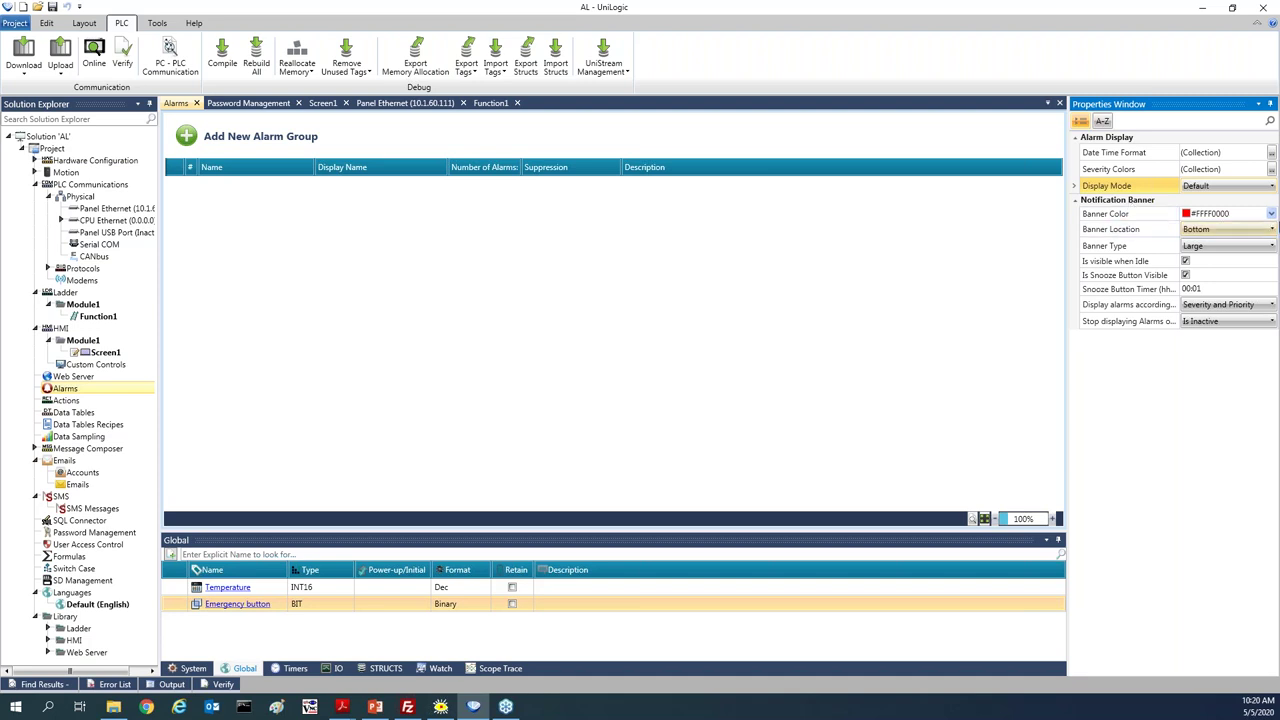
pyautogui.click(1272, 214)
pyautogui.click(1272, 214)
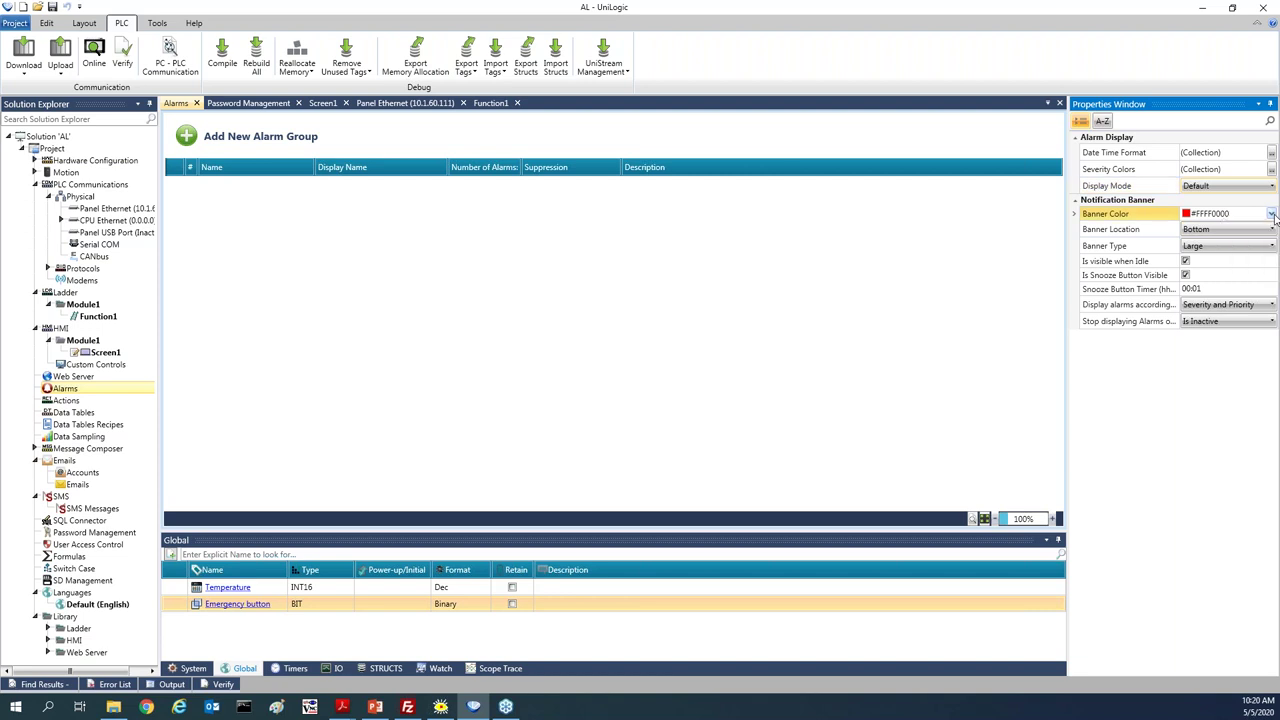
pyautogui.click(1215, 233)
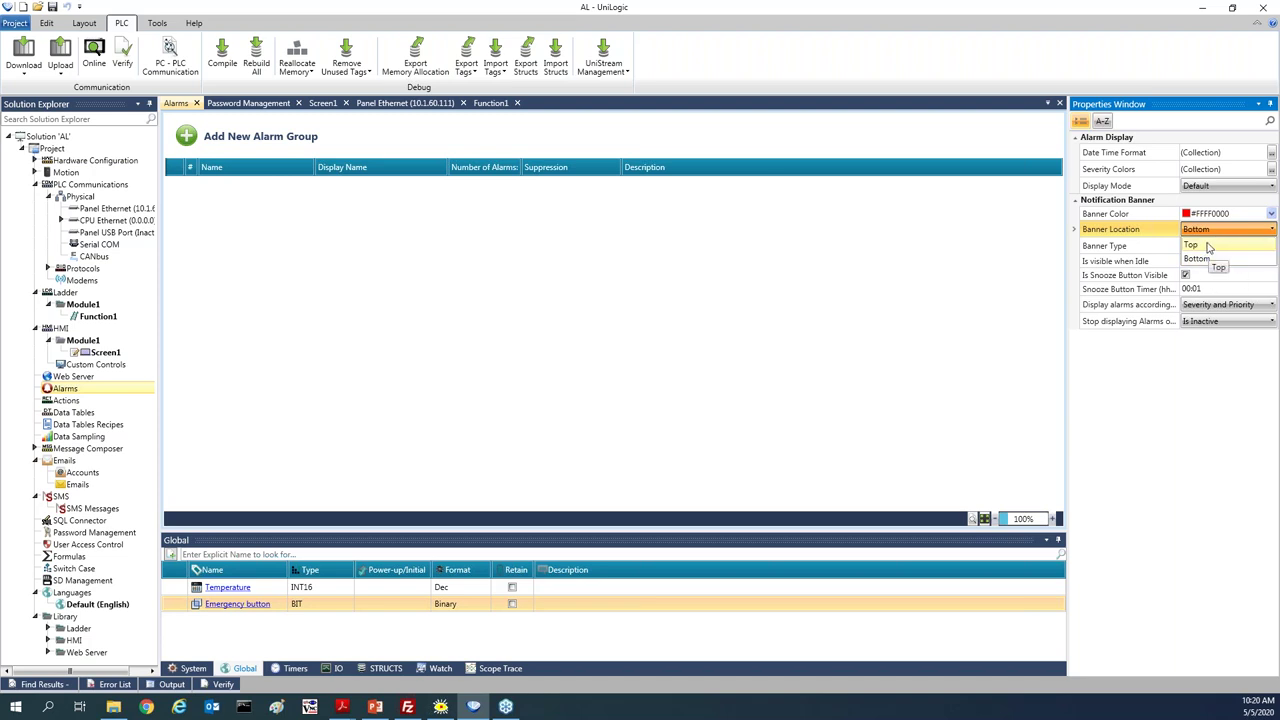
pyautogui.click(976, 265)
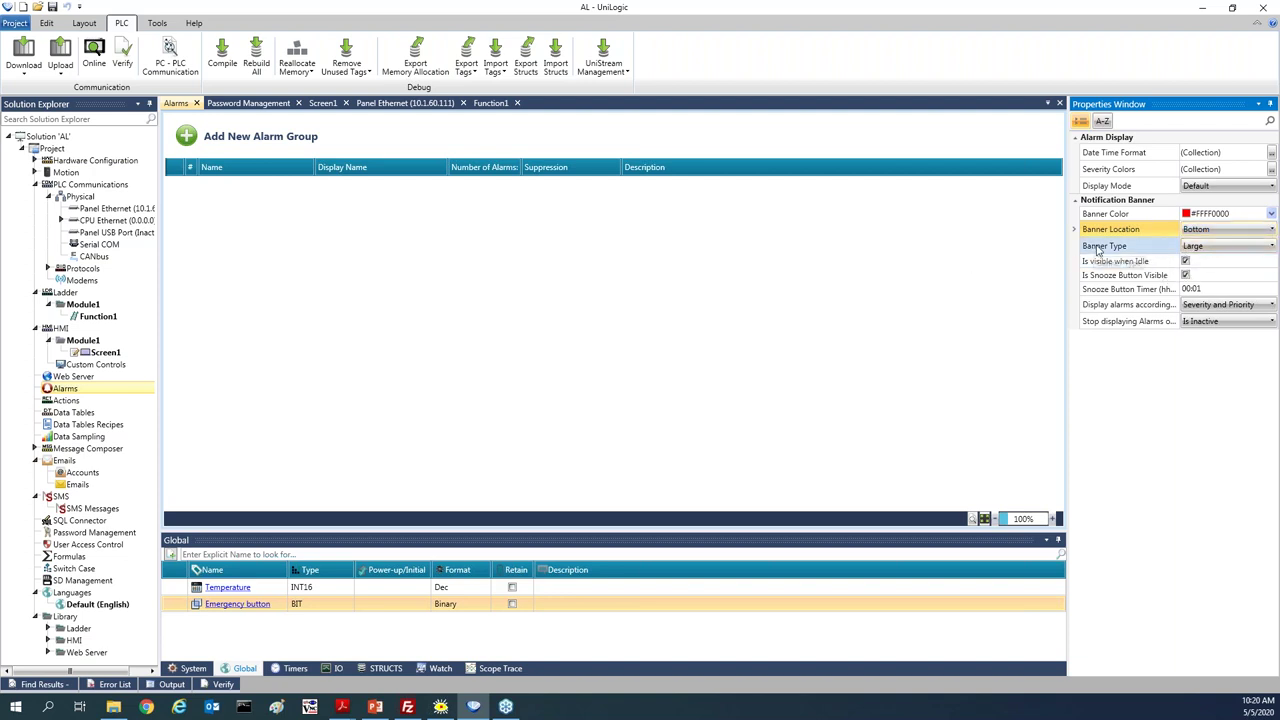
pyautogui.click(1219, 253)
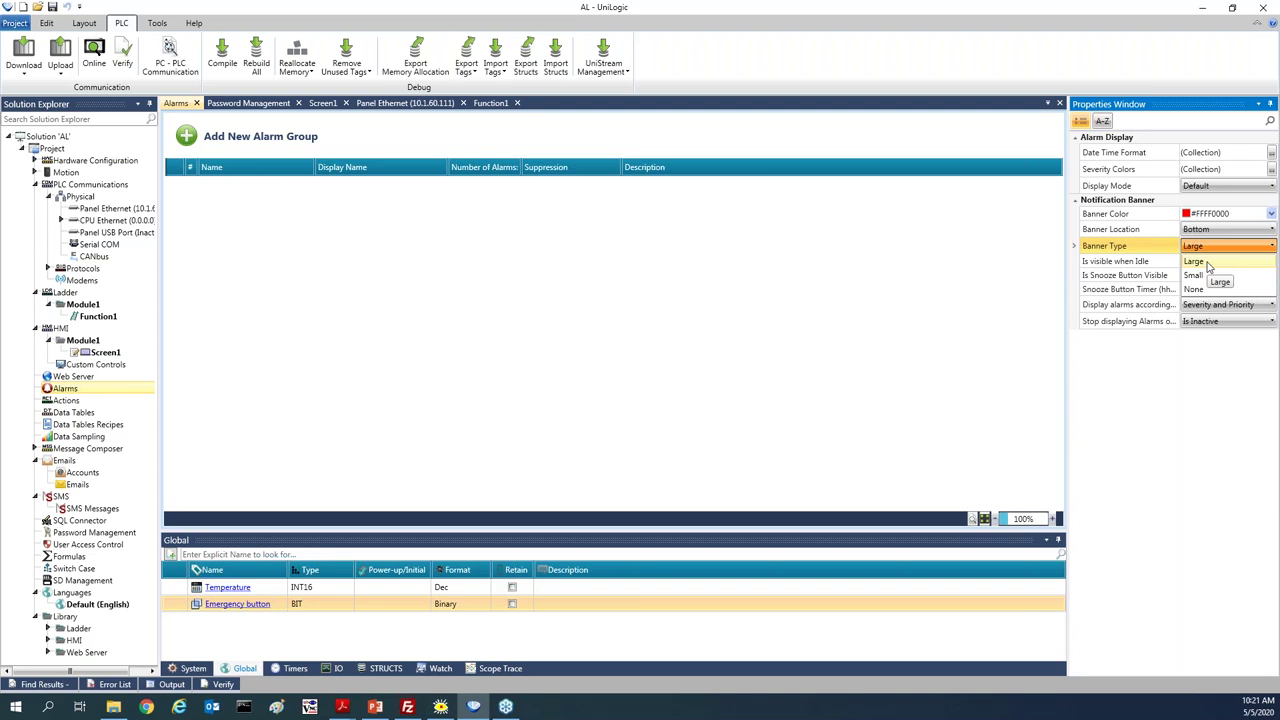
pyautogui.click(1010, 277)
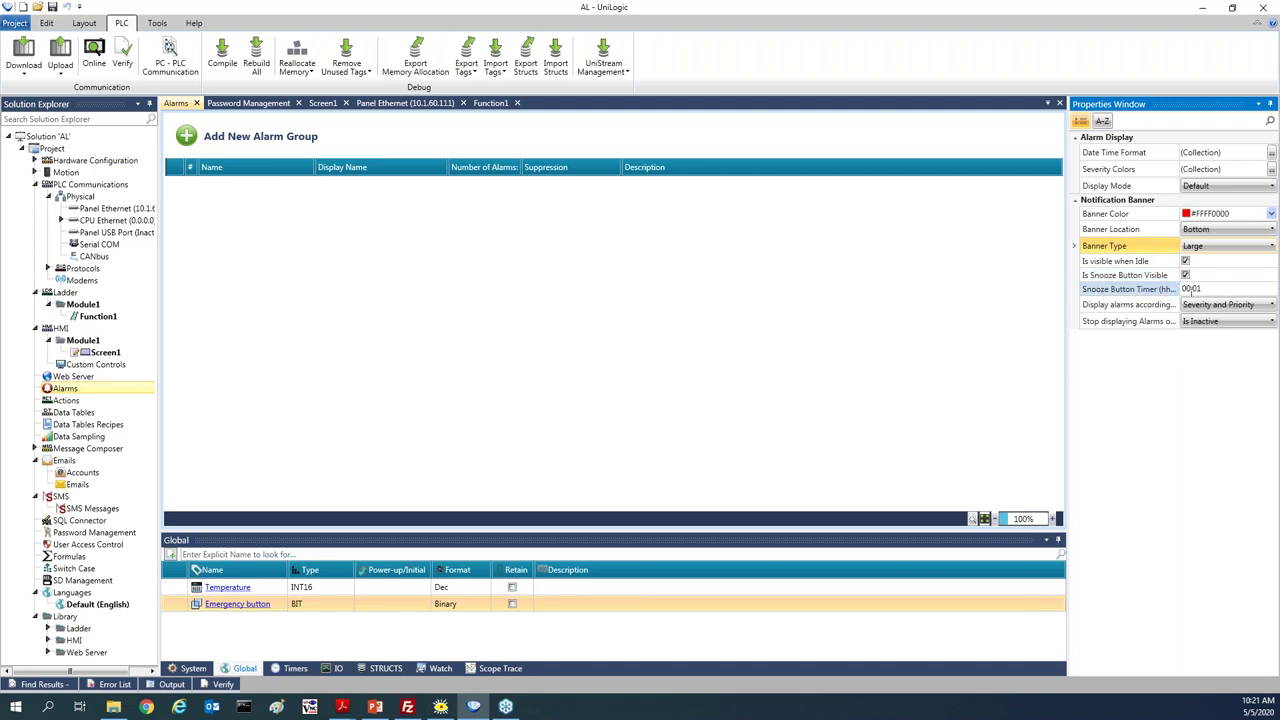
pyautogui.click(1190, 288)
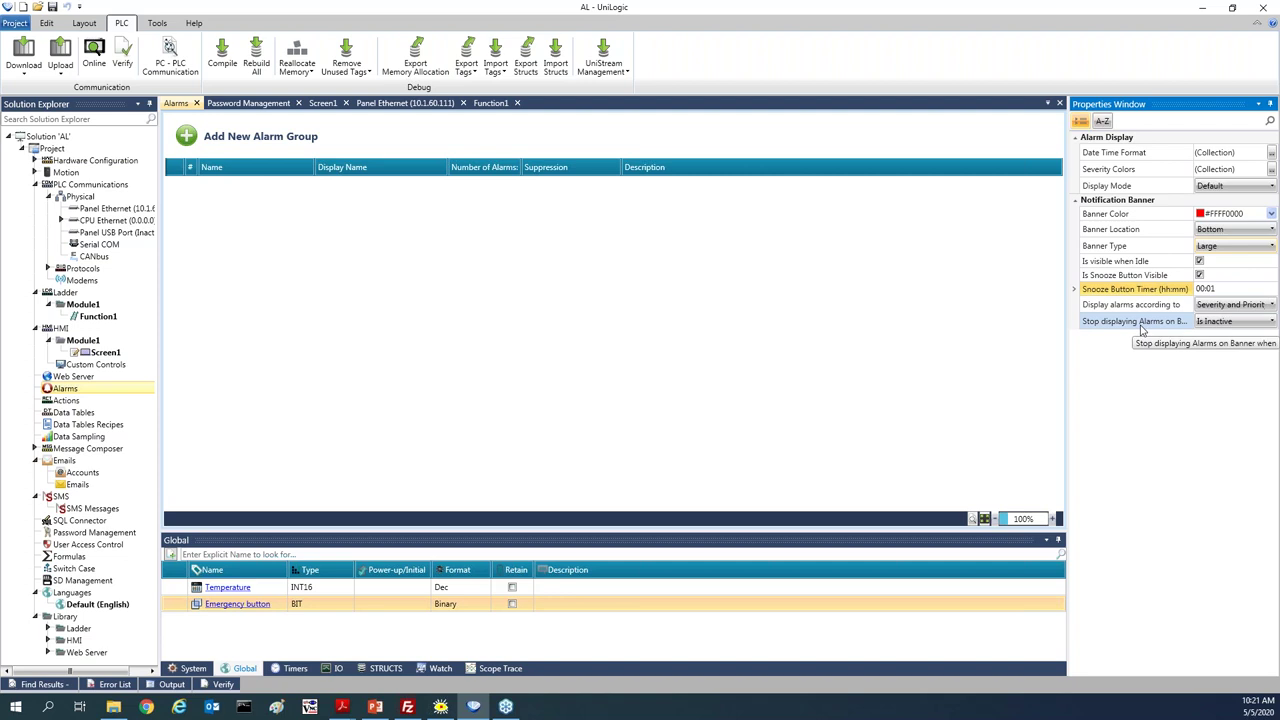
pyautogui.click(1232, 304)
pyautogui.click(1232, 305)
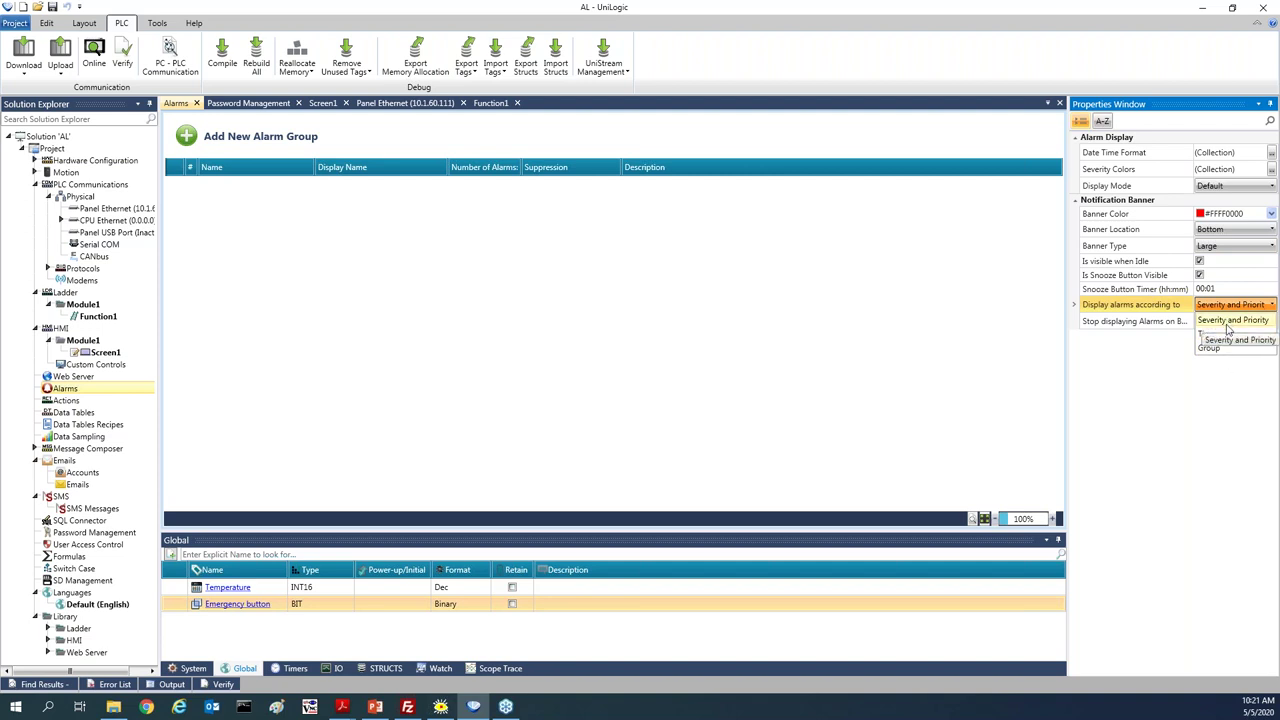
pyautogui.click(1233, 320)
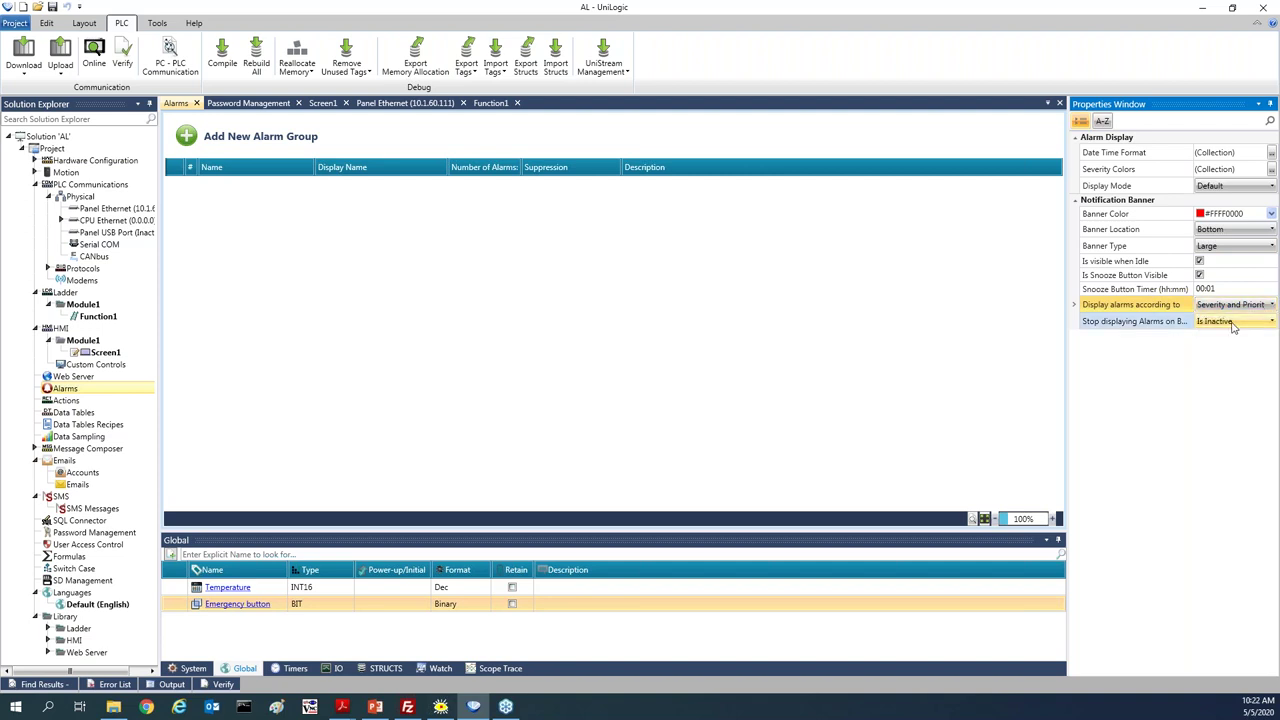
pyautogui.click(1210, 322)
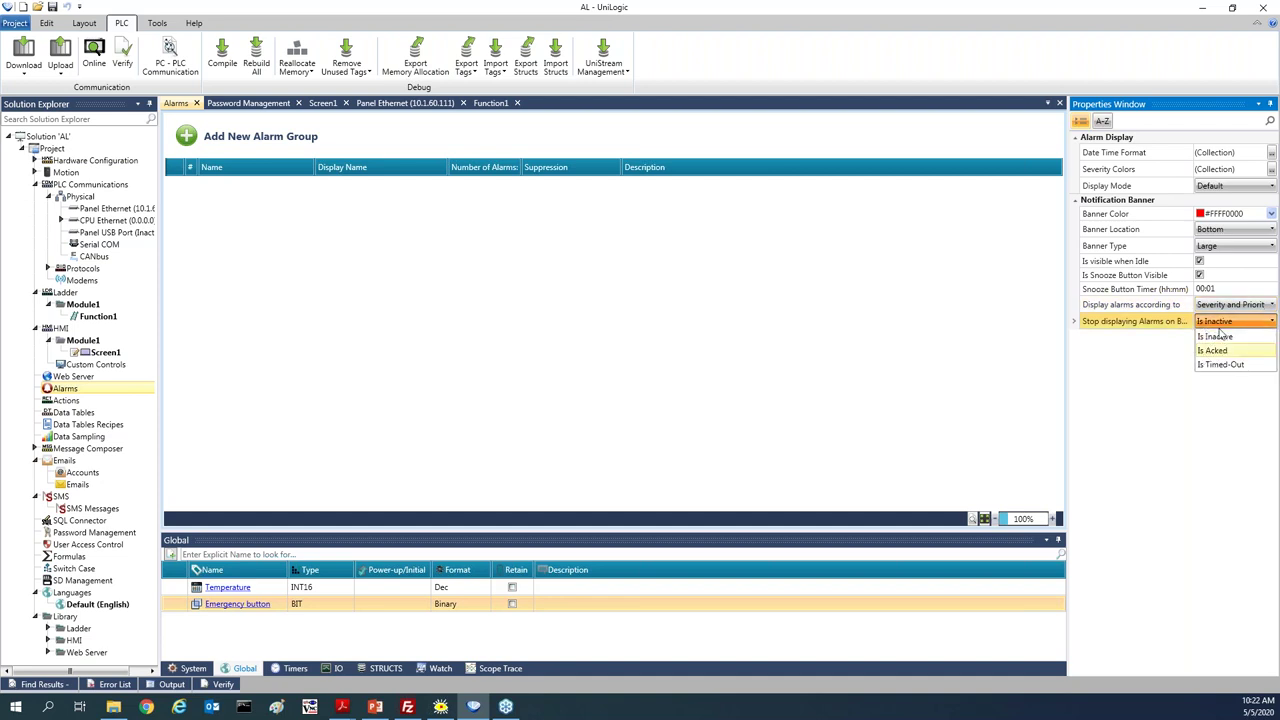
pyautogui.click(1168, 408)
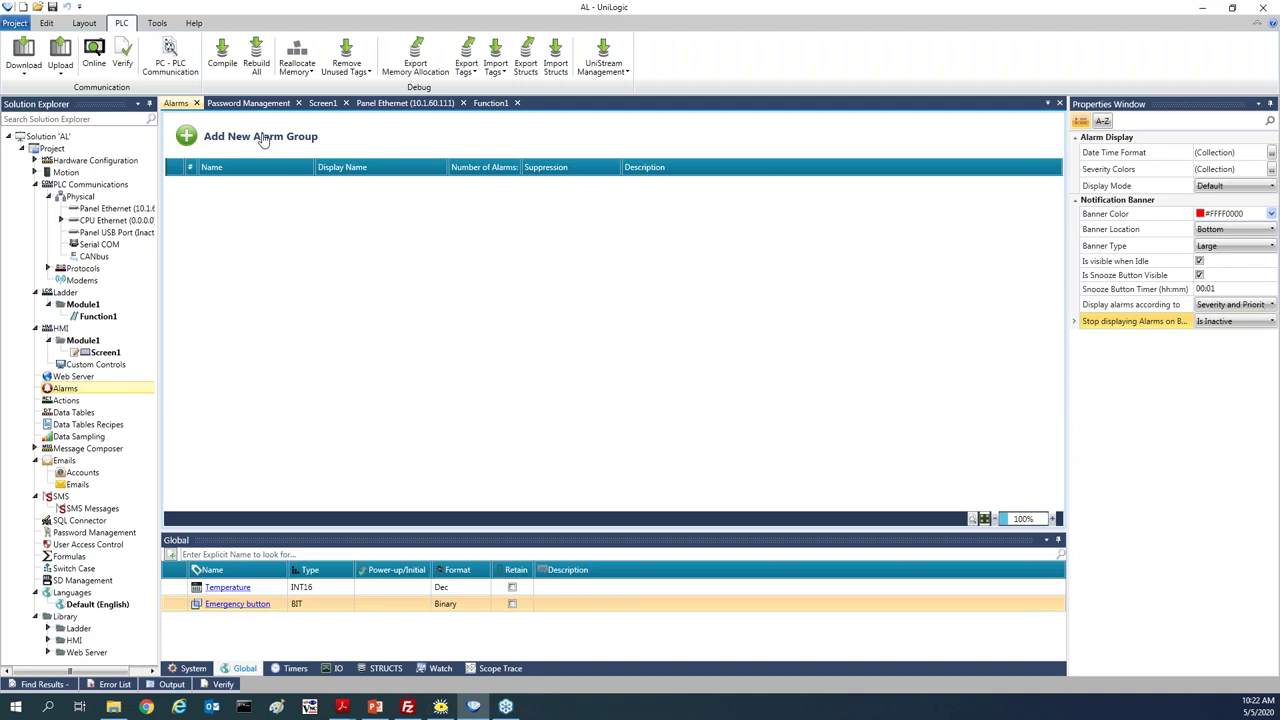
# Add a new alarm group, keeping its display name as Alarm Group 1
pyautogui.click(263, 140)
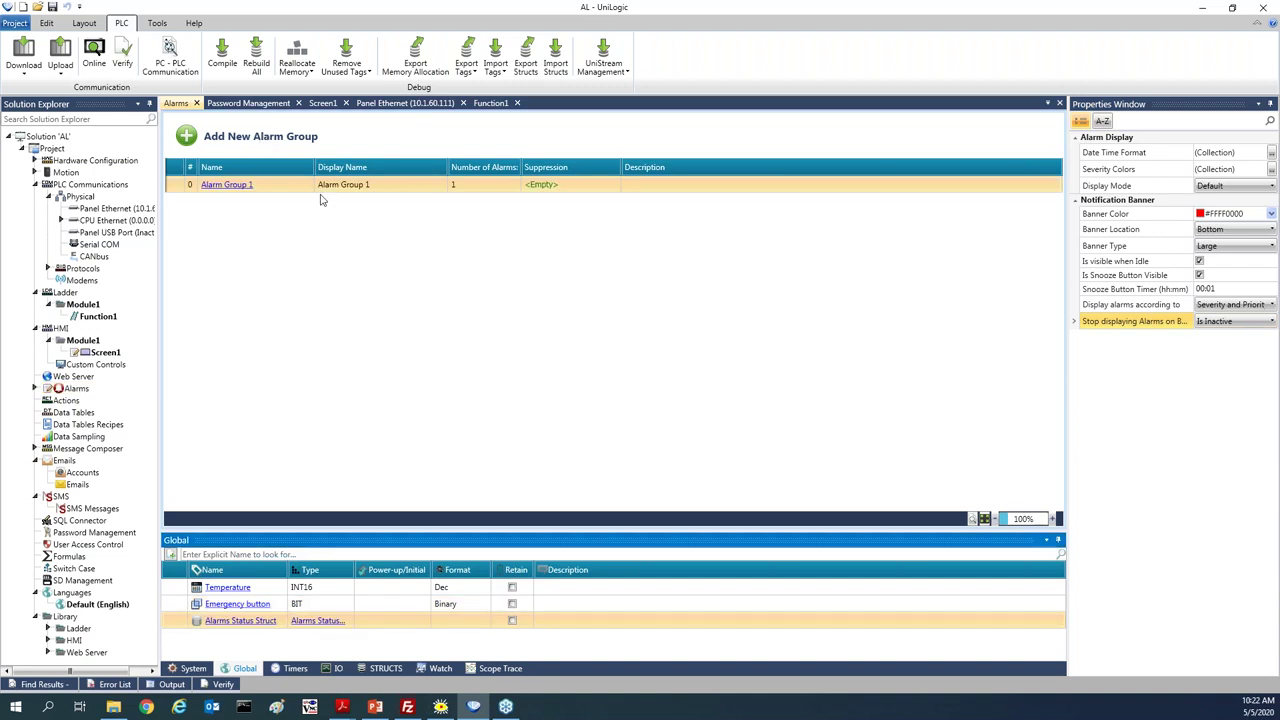
pyautogui.click(393, 186)
pyautogui.click(360, 205)
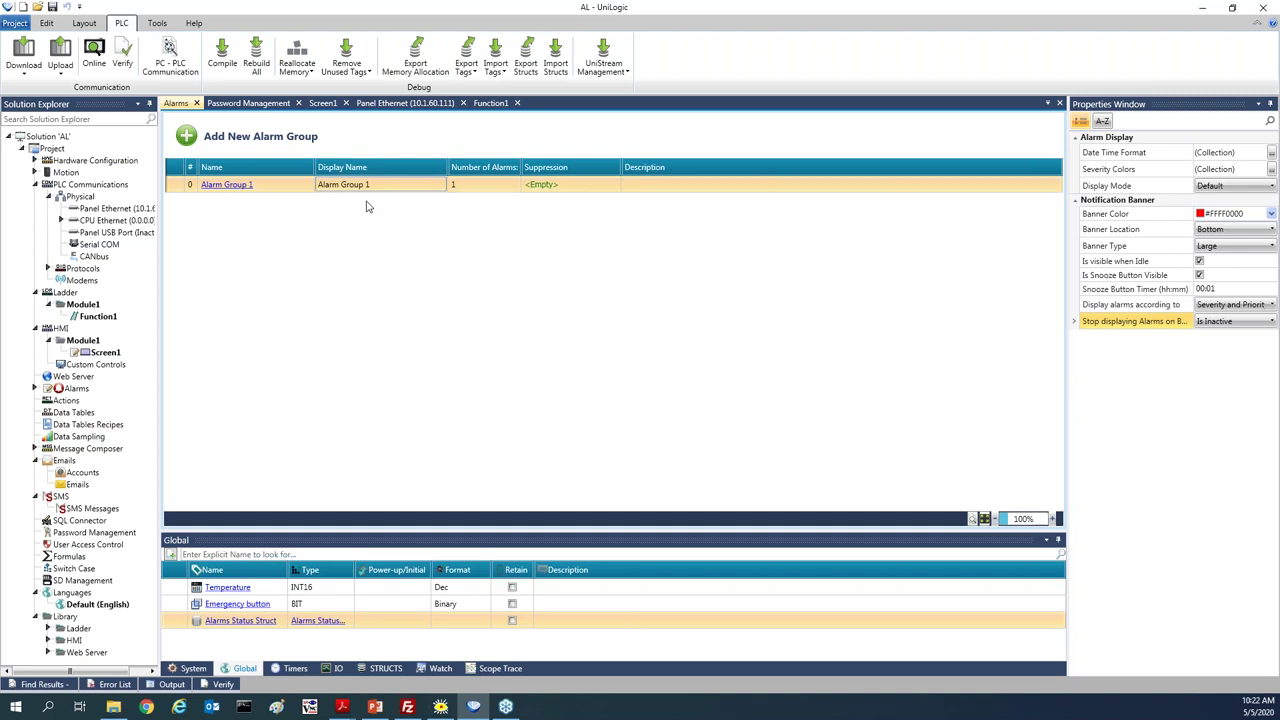
pyautogui.click(535, 186)
# Rename Alarm 1 to 'High Temperature' and set its severity to Major
pyautogui.click(238, 189)
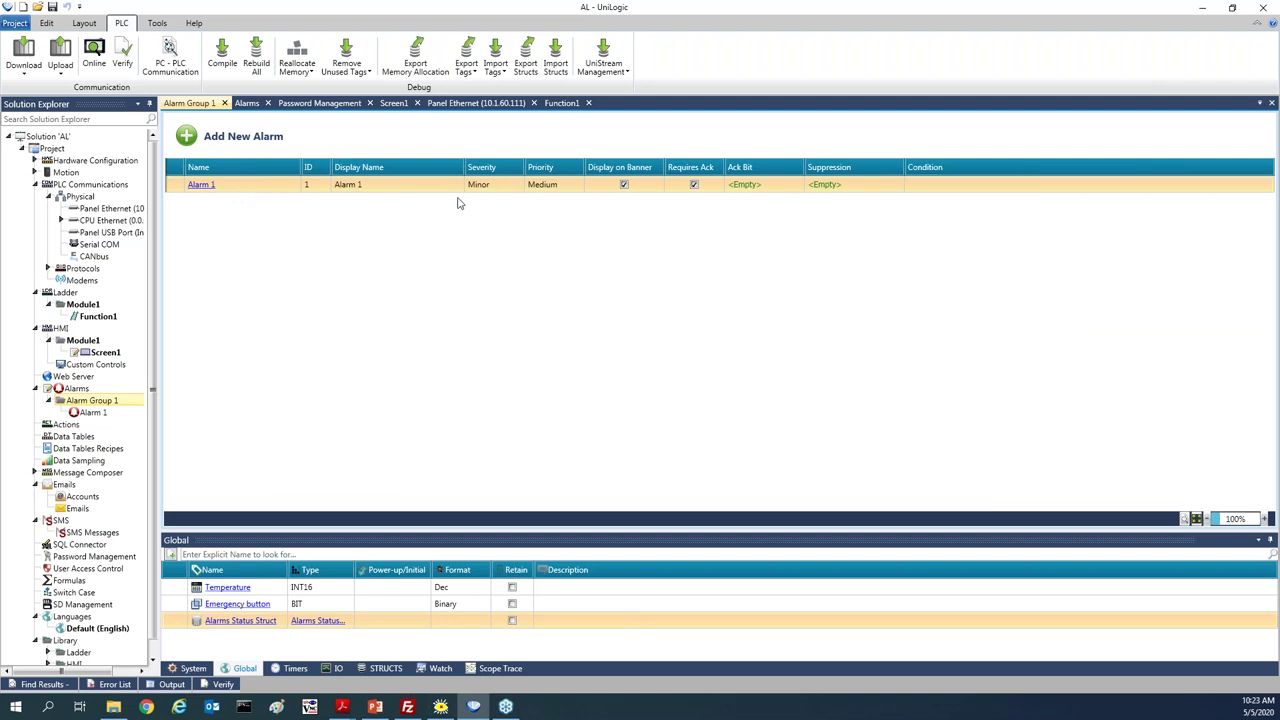
pyautogui.click(387, 188)
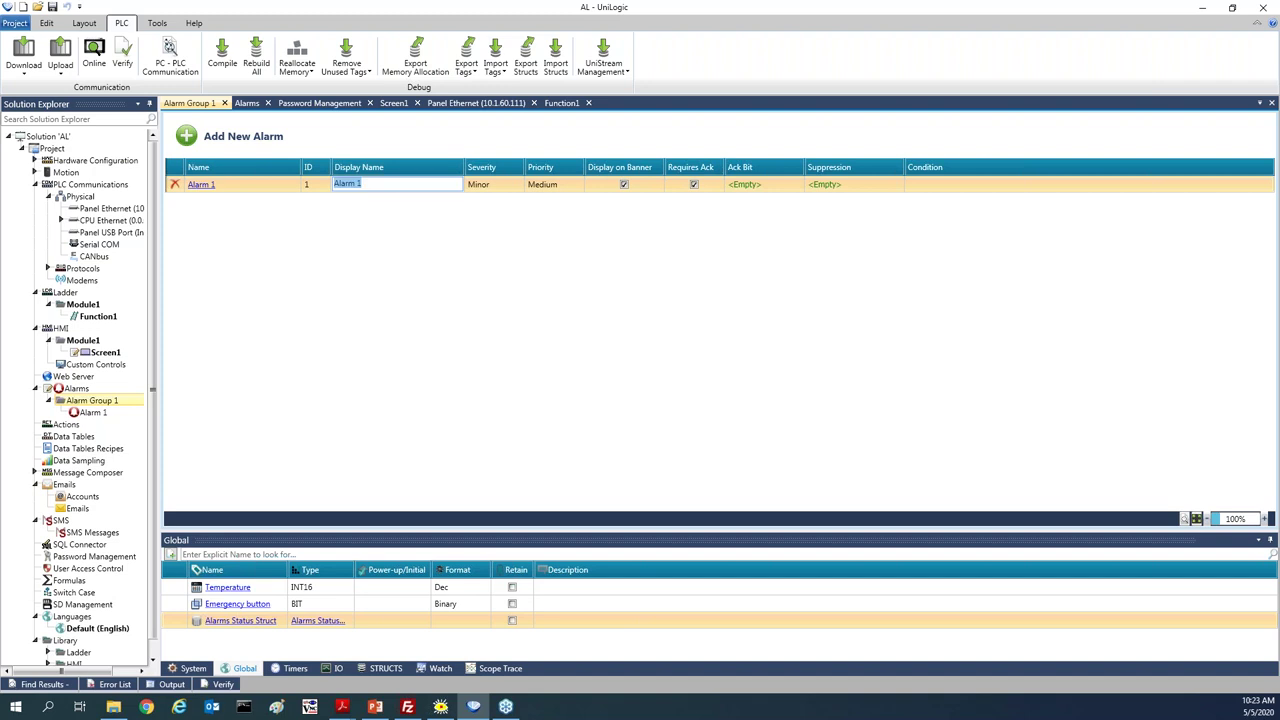
pyautogui.write('High Temperature')
pyautogui.click(530, 186)
pyautogui.click(540, 212)
pyautogui.click(512, 186)
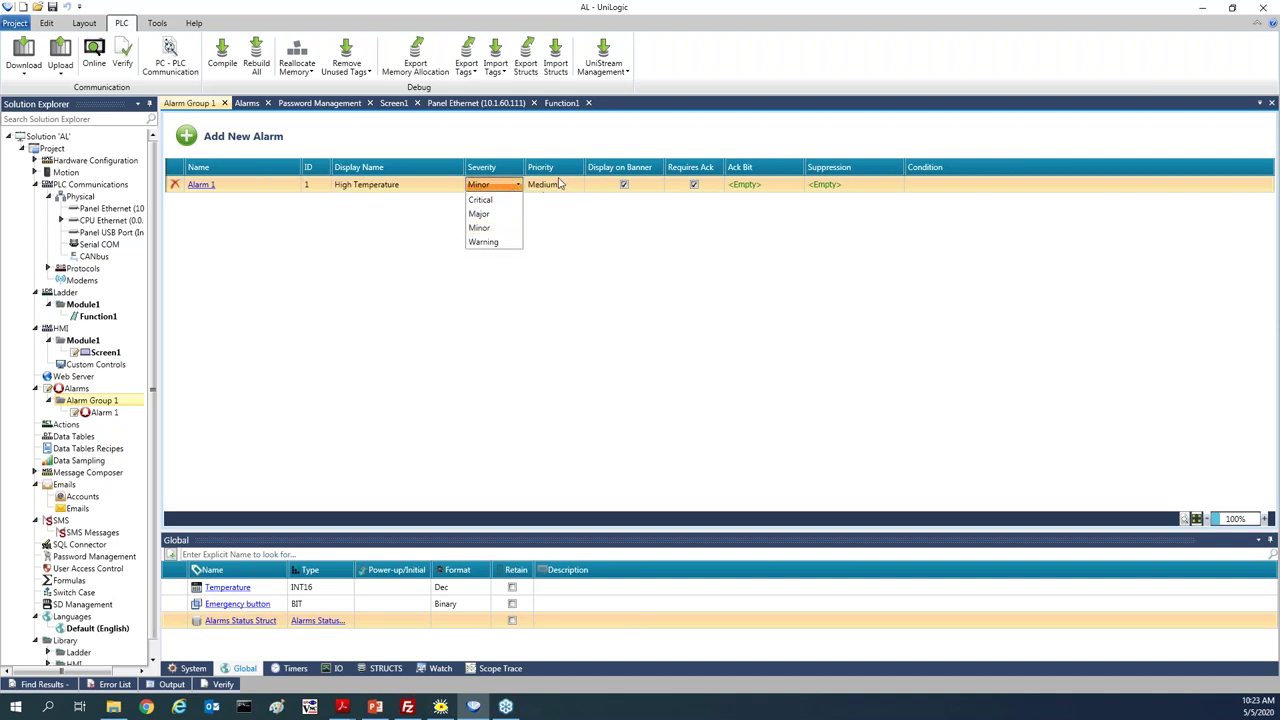
pyautogui.click(503, 224)
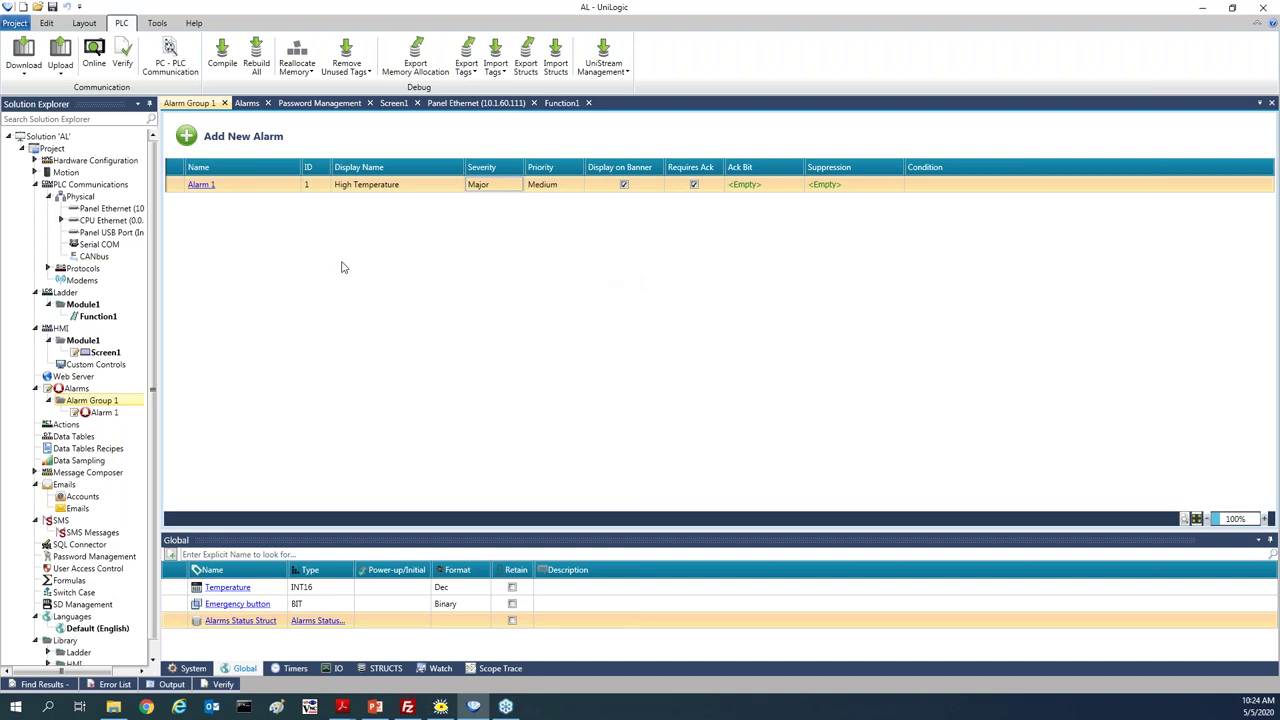
# Make the High Temperature alarm an analog condition triggered by the Temperature tag
pyautogui.click(201, 186)
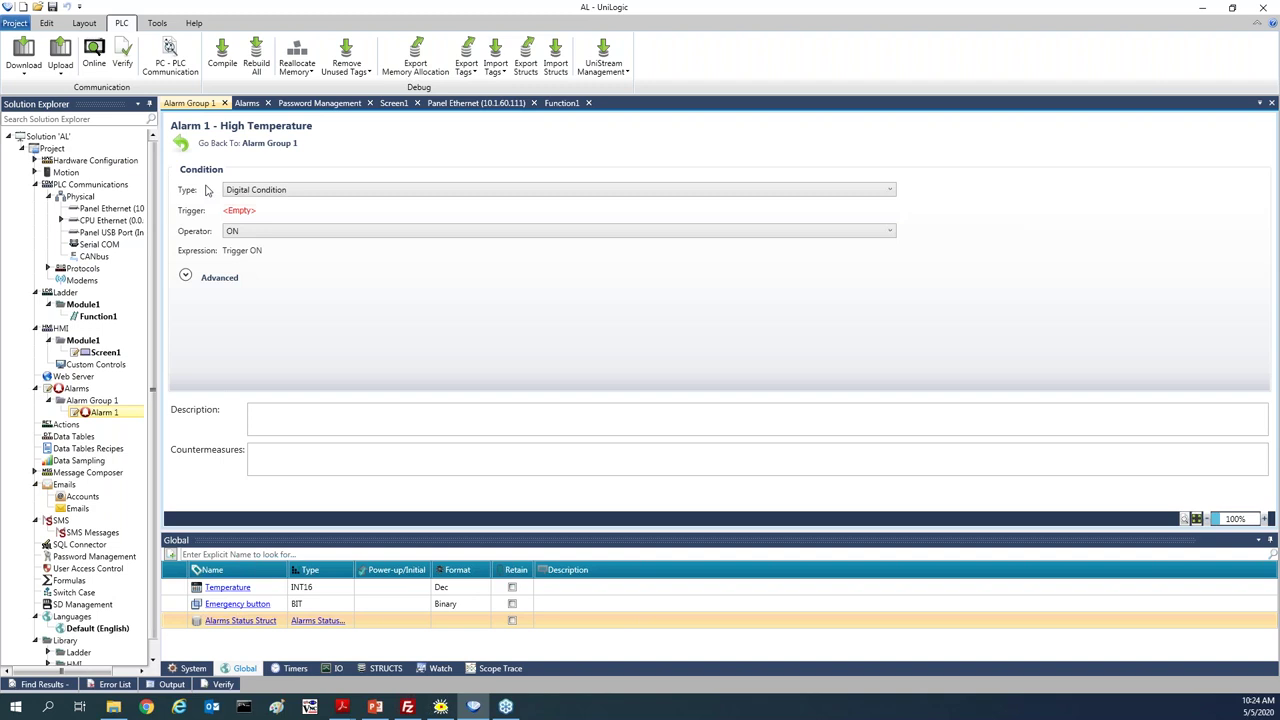
pyautogui.click(275, 193)
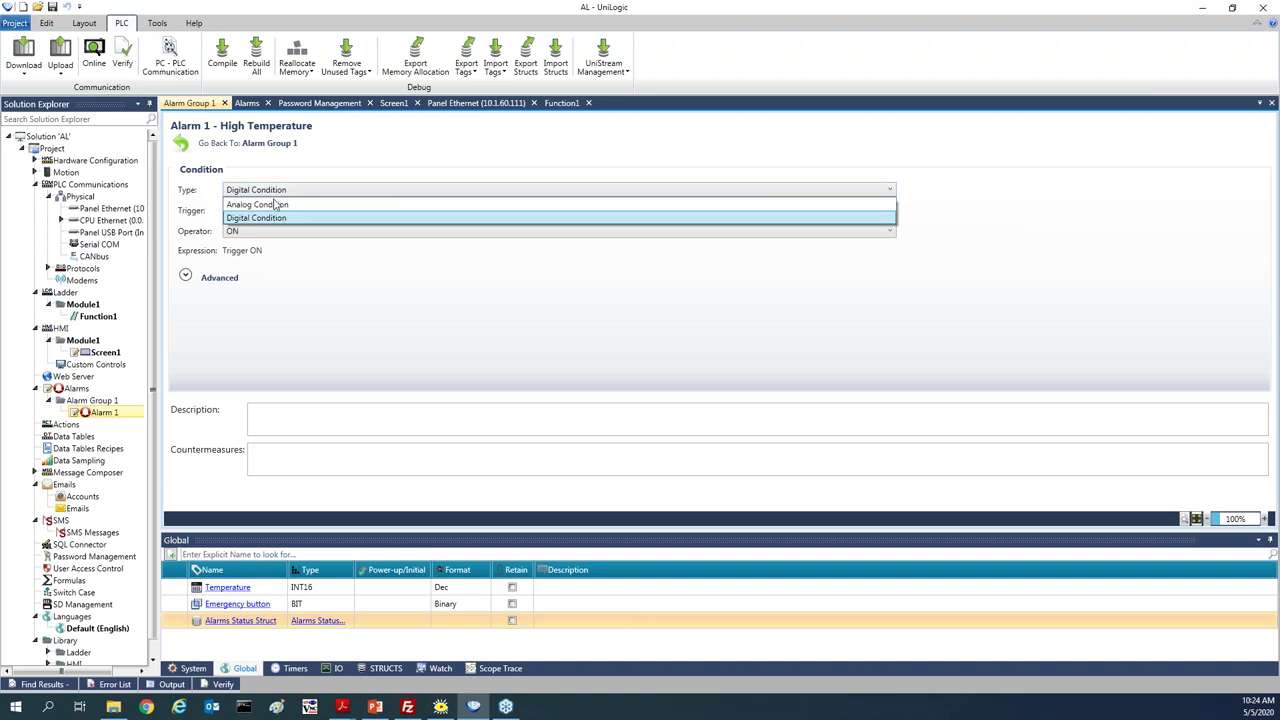
pyautogui.click(276, 205)
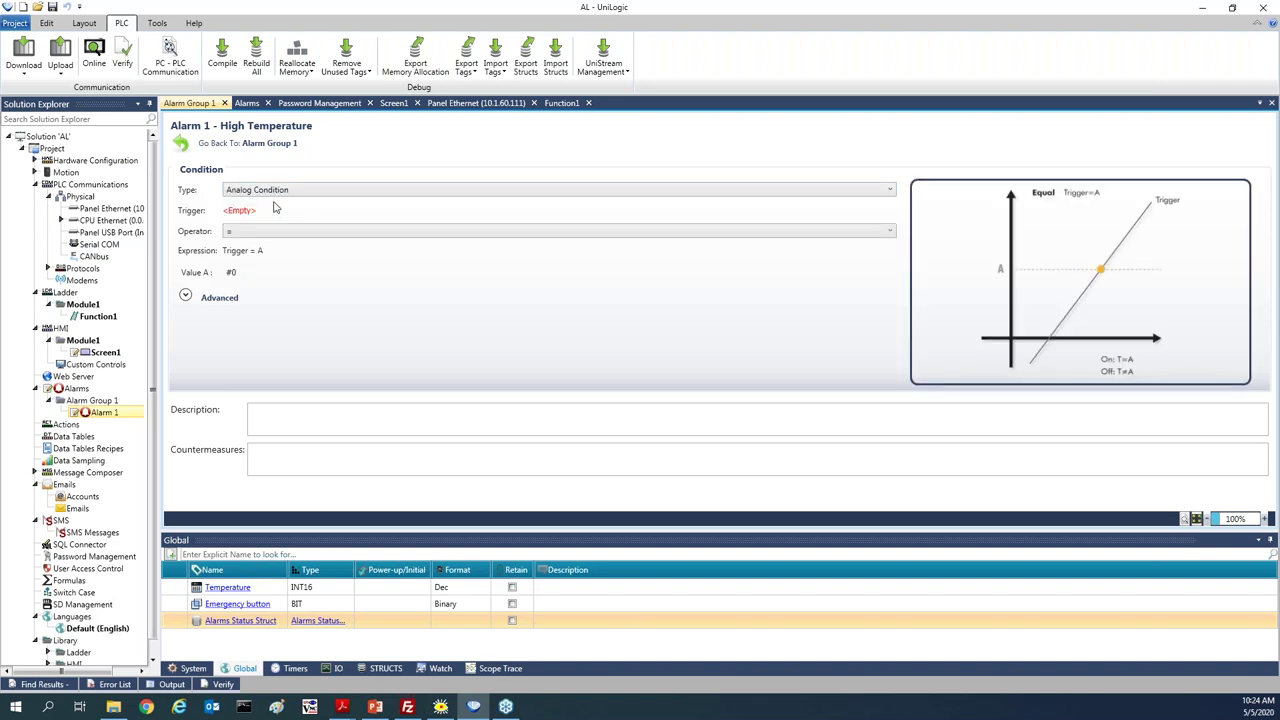
pyautogui.click(276, 209)
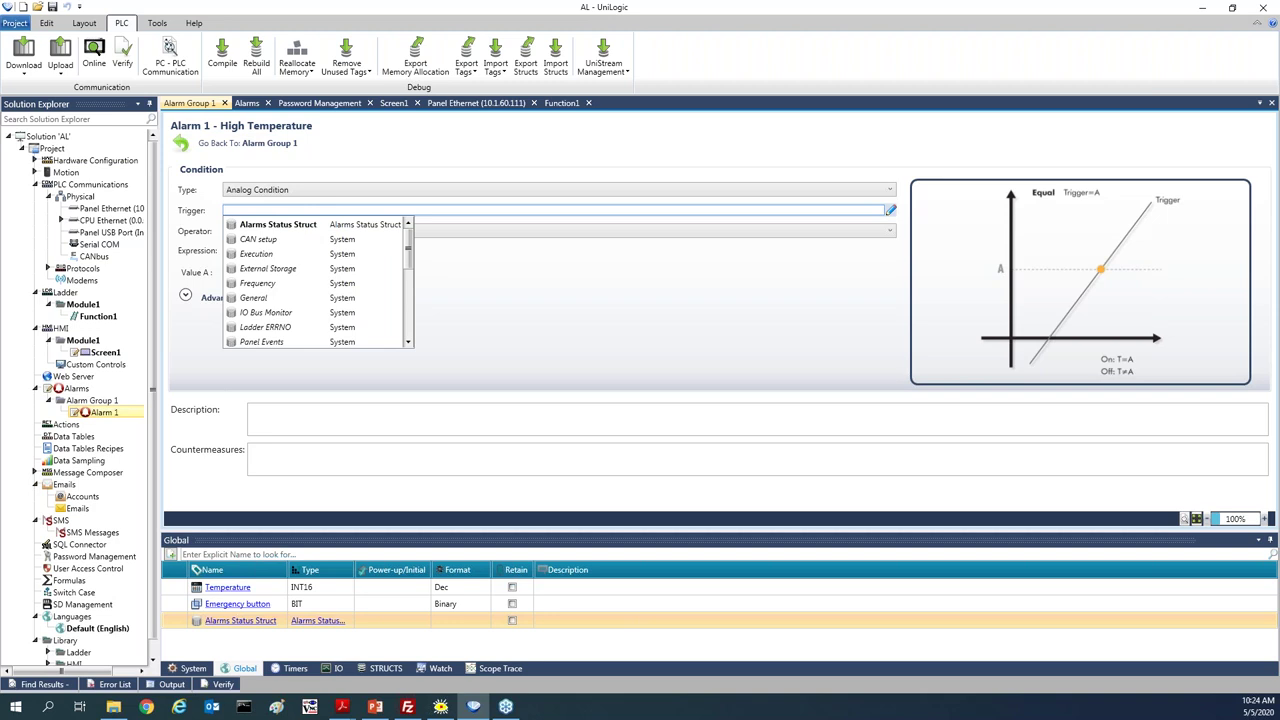
pyautogui.write('te')
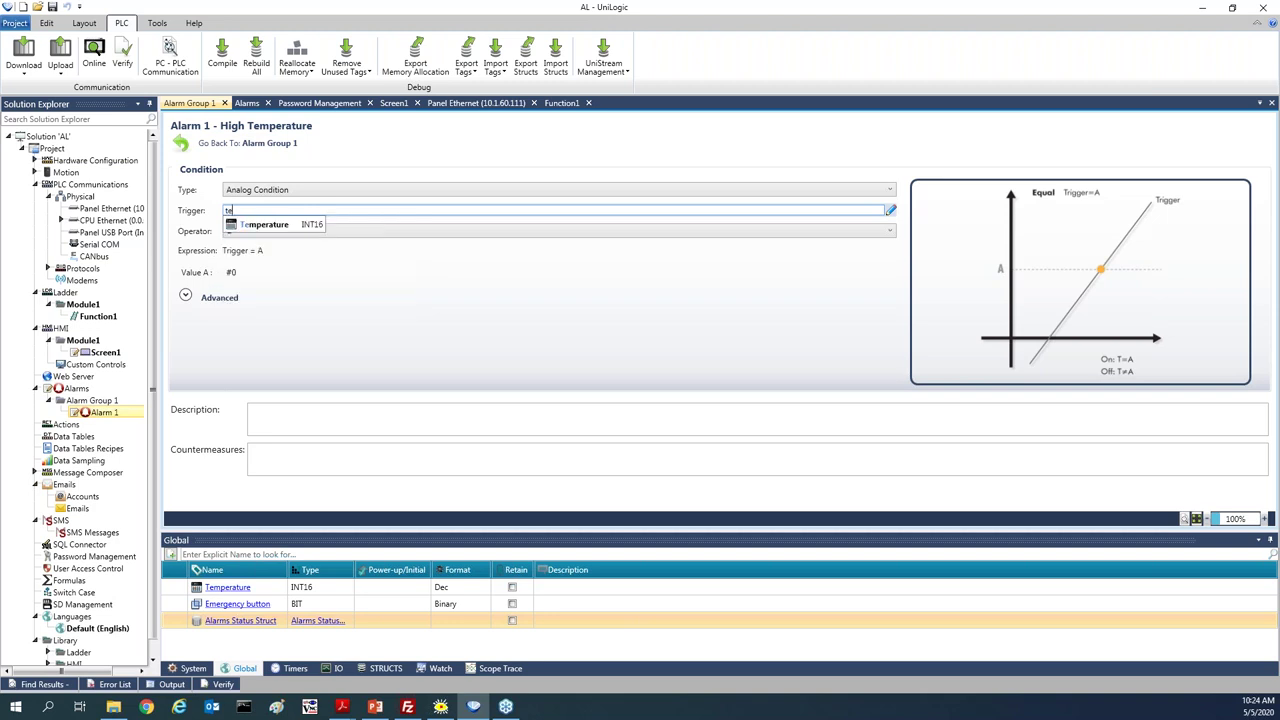
pyautogui.click(276, 226)
# Set the condition to fire when Temperature > 50 and show the Advanced settings
pyautogui.click(276, 231)
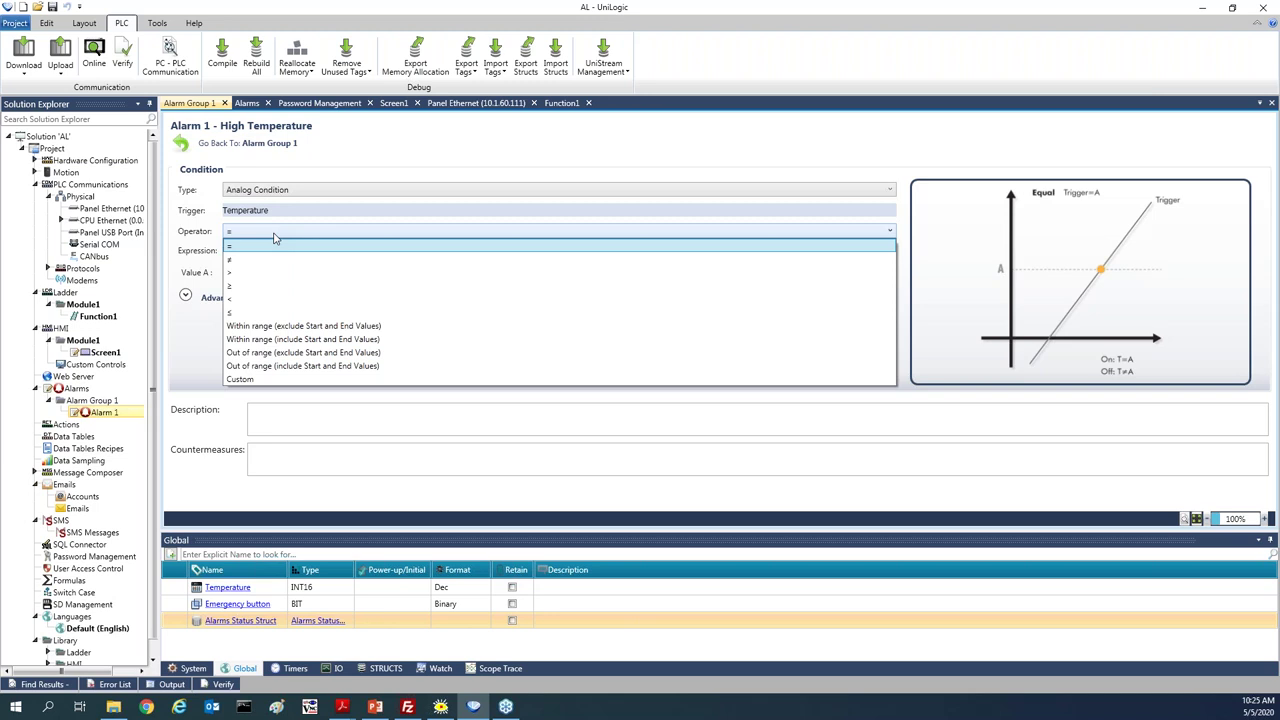
pyautogui.click(240, 380)
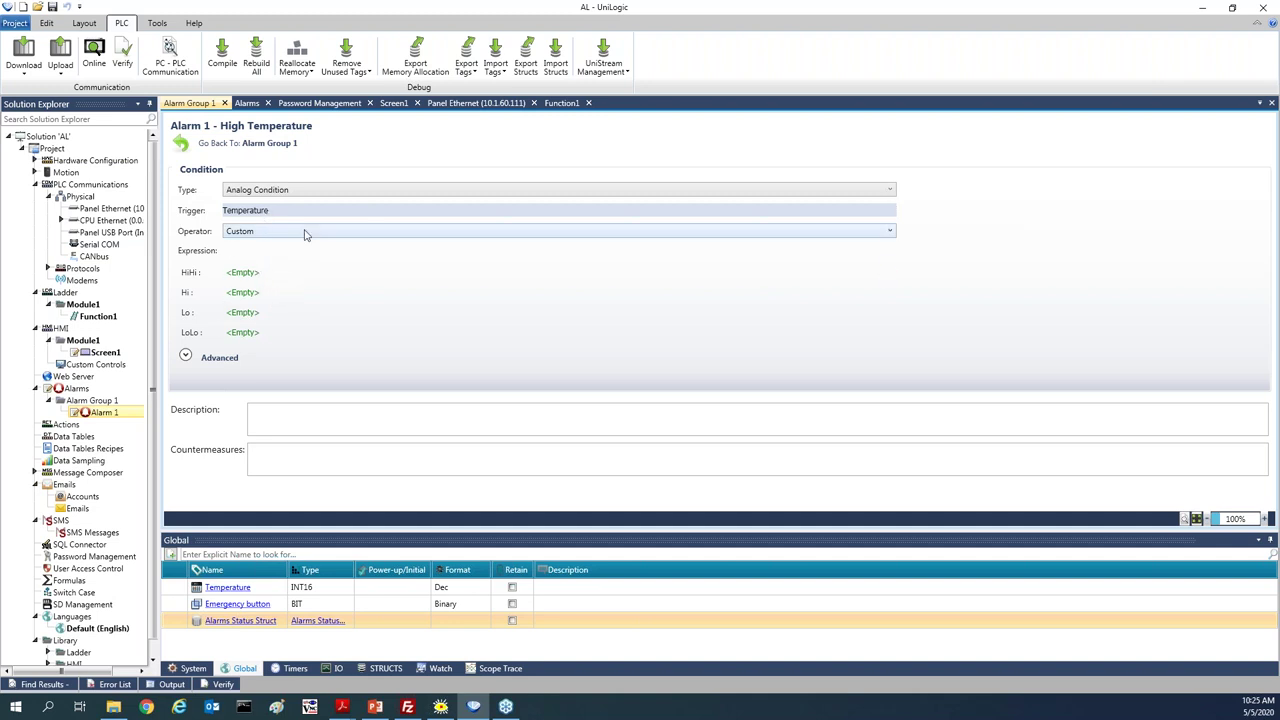
pyautogui.click(305, 233)
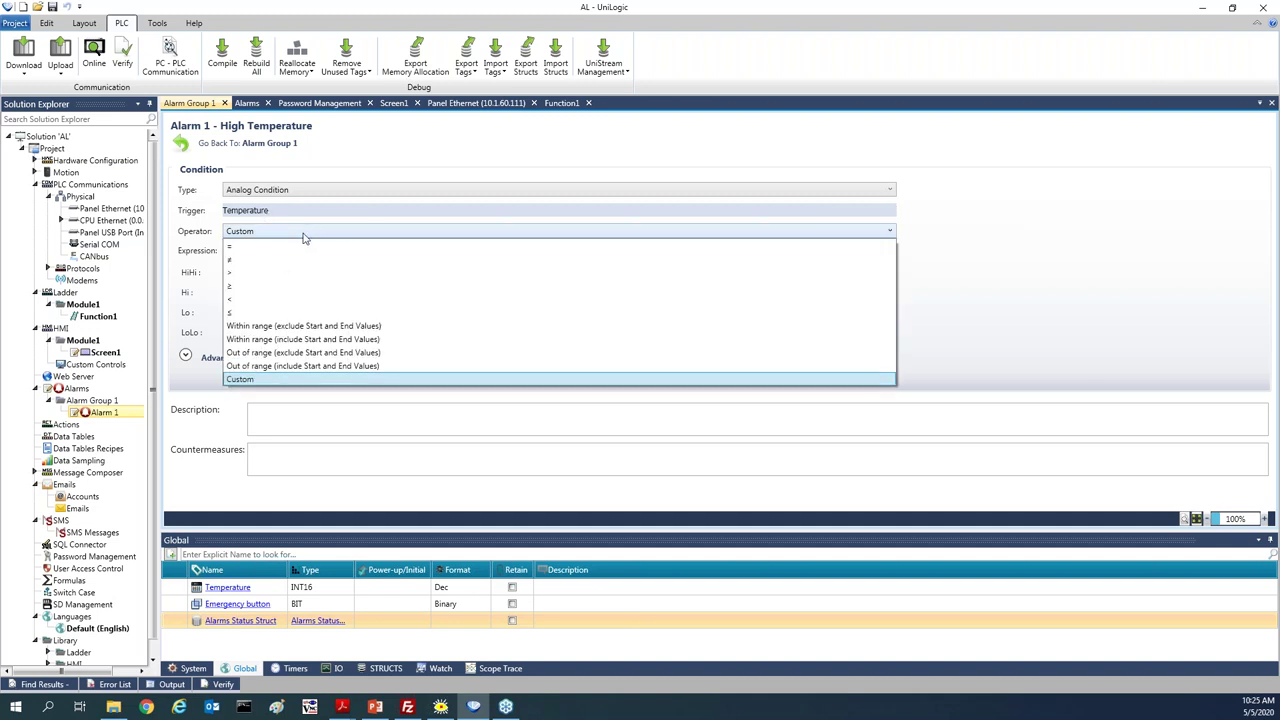
pyautogui.click(272, 276)
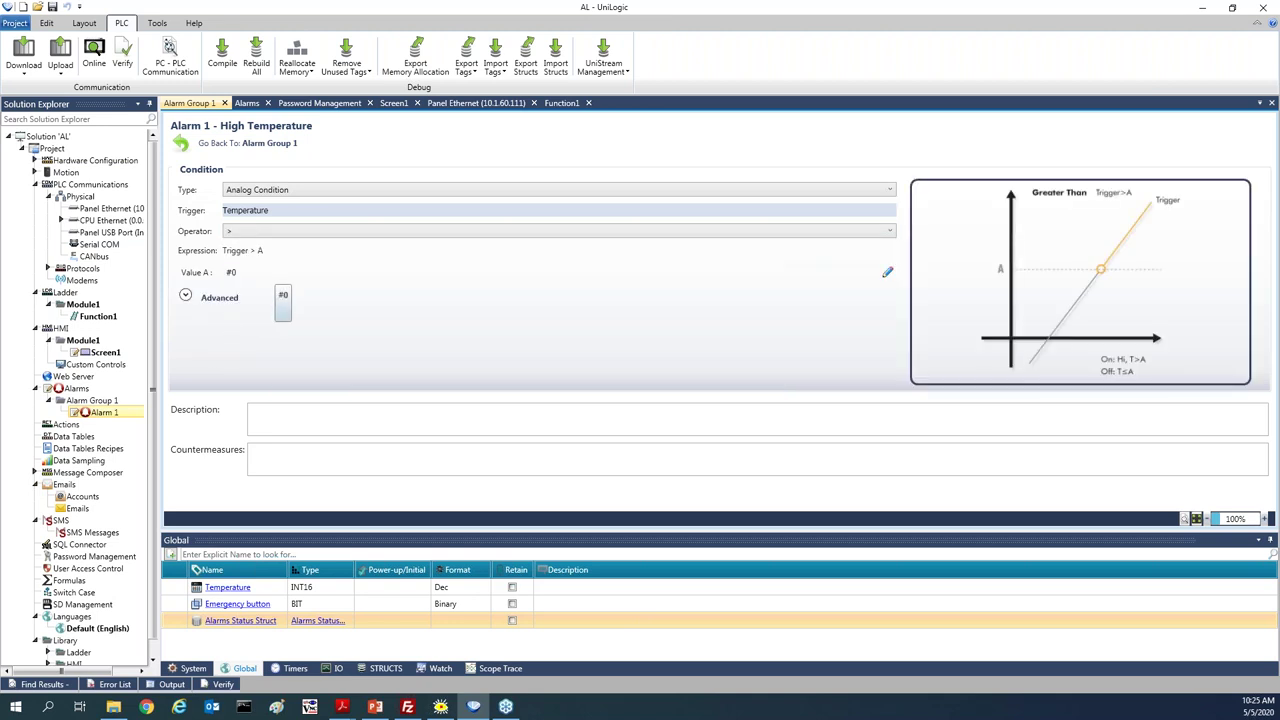
pyautogui.click(247, 273)
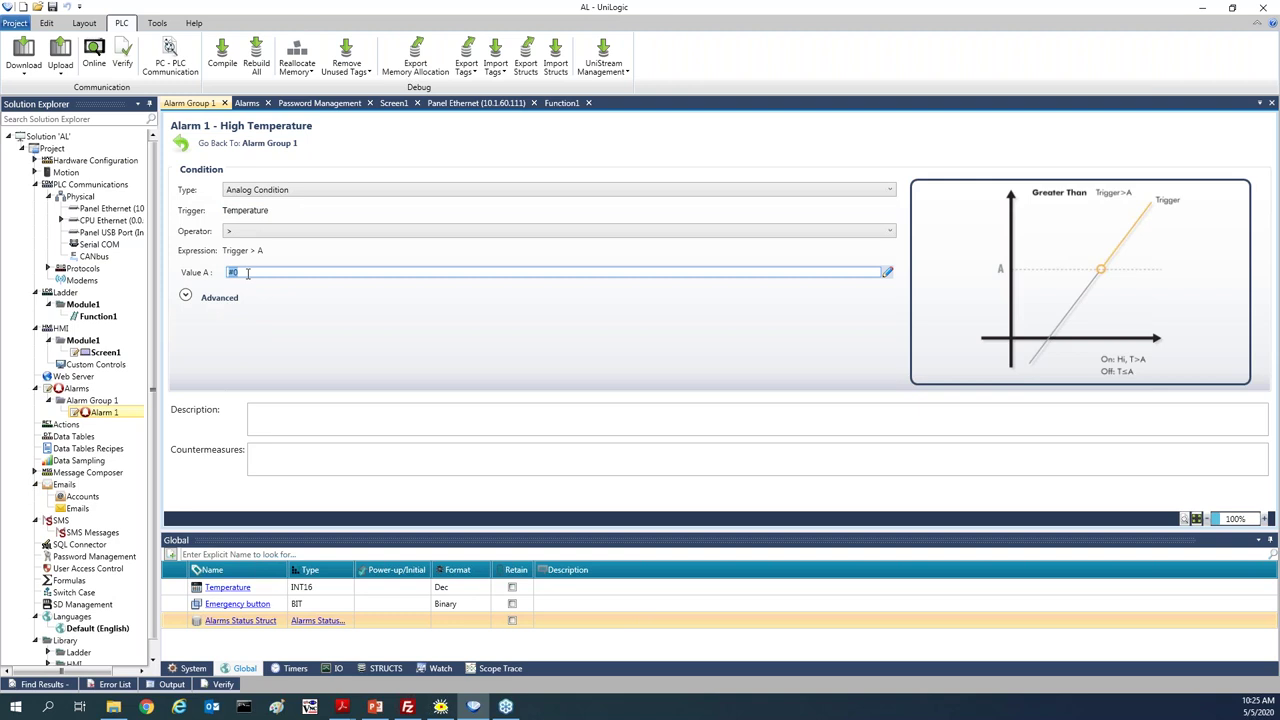
pyautogui.write('50')
pyautogui.click(255, 299)
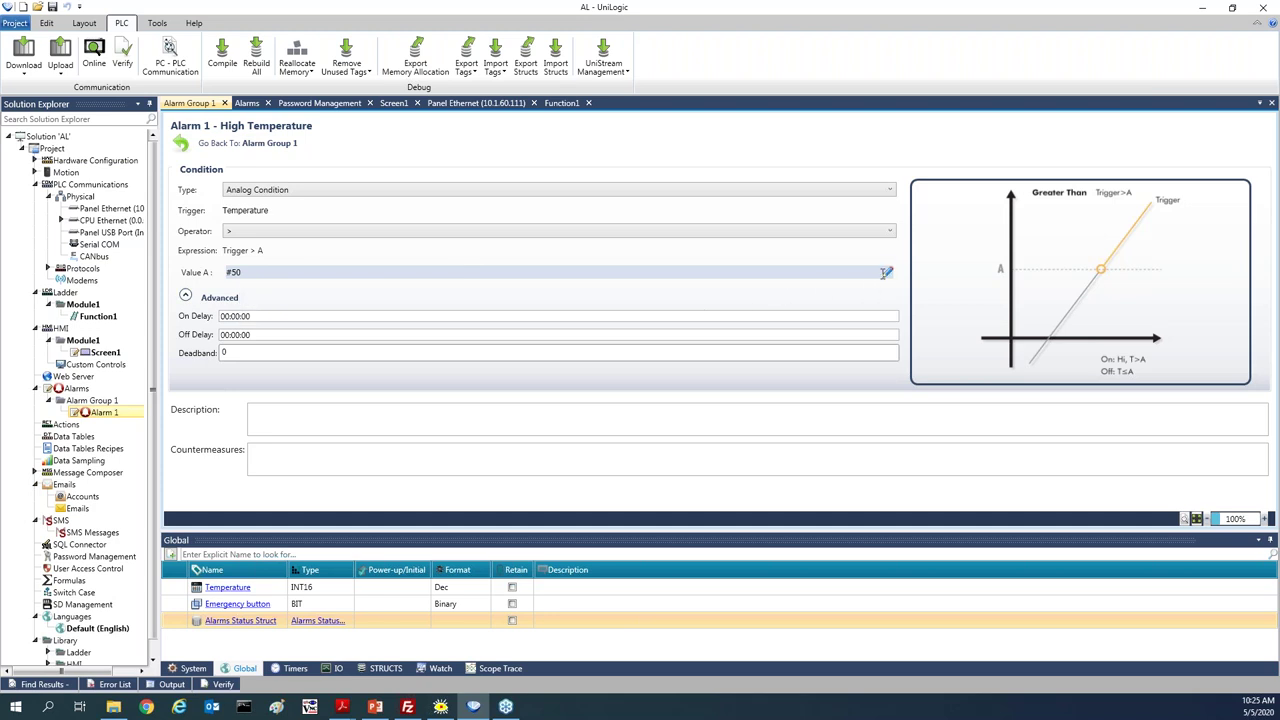
pyautogui.click(888, 276)
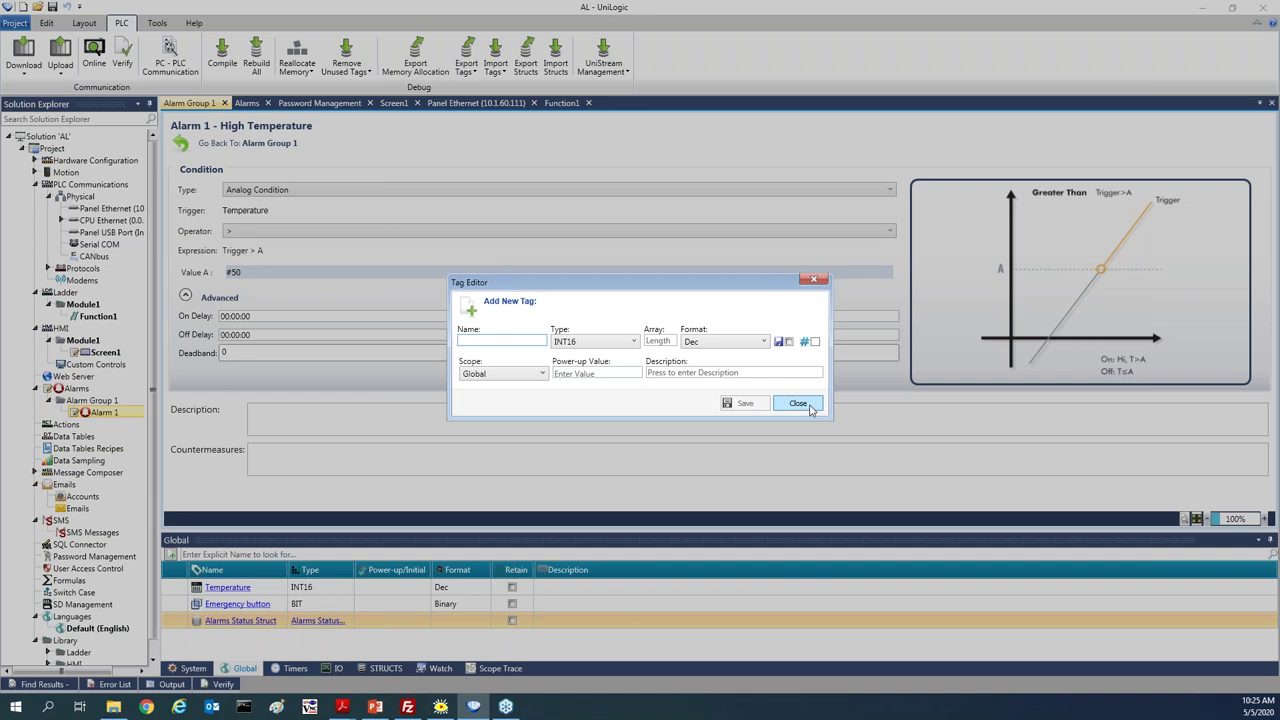
pyautogui.click(808, 406)
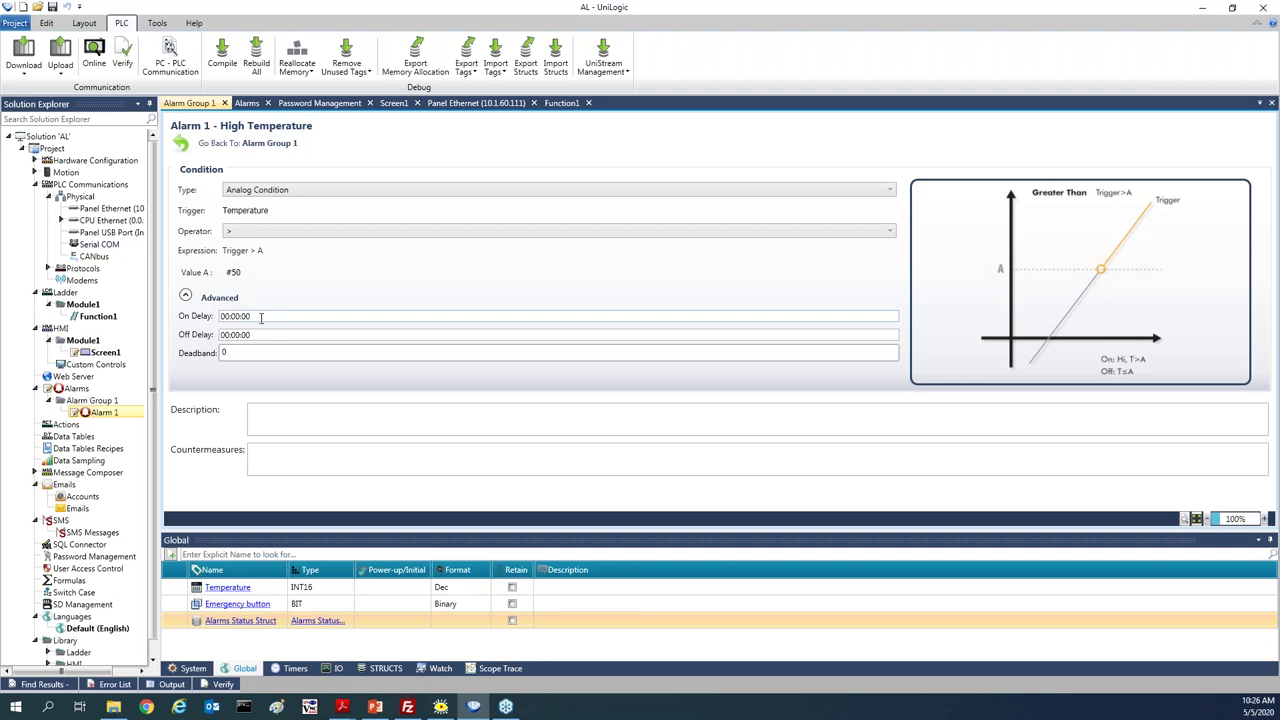
pyautogui.click(261, 316)
# Set the alarm's On Delay to 00:00:05, keeping Deadband at 0
pyautogui.write('5')
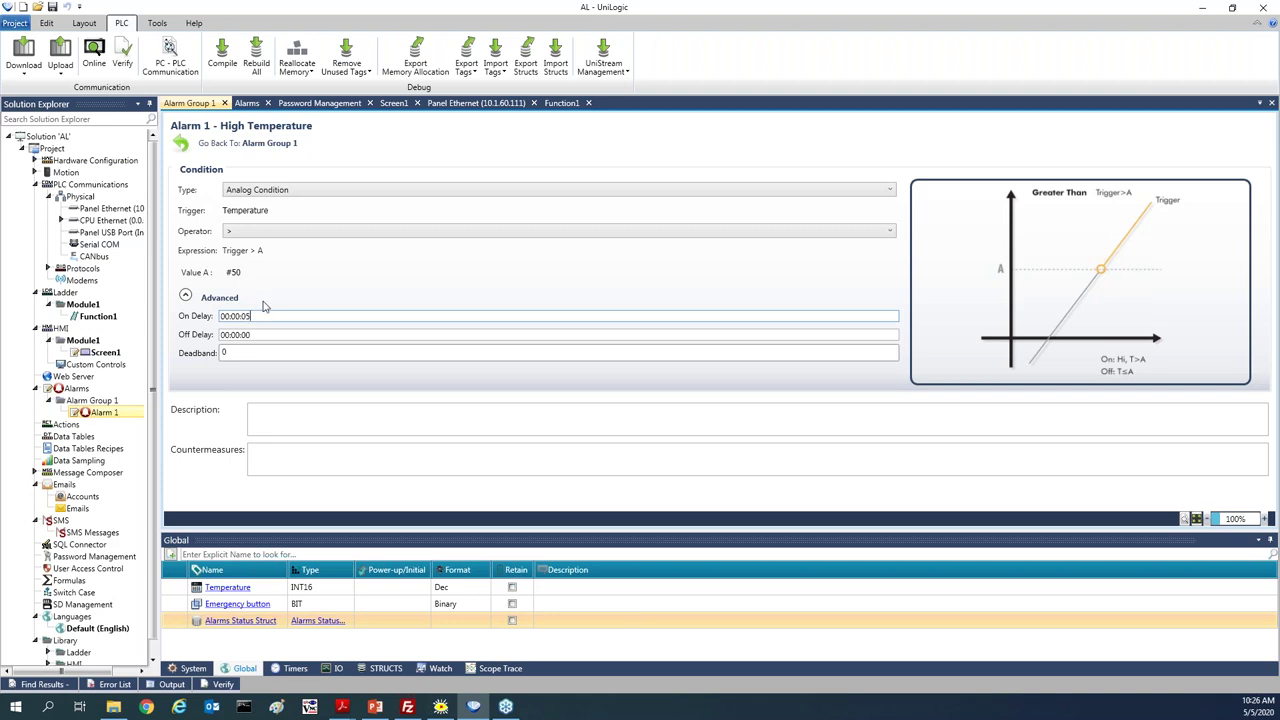
pyautogui.moveTo(263, 211)
pyautogui.click(231, 353)
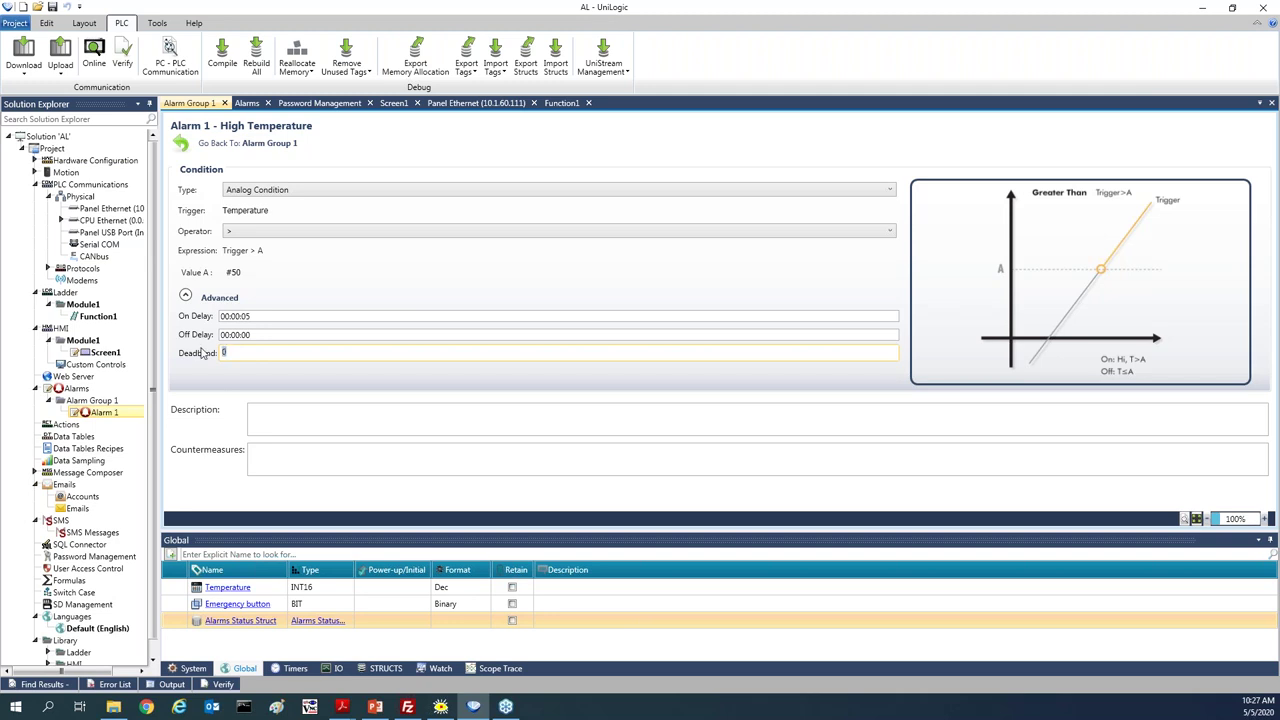
pyautogui.write('5')
pyautogui.press('BackSpace')
# Commit a deadband of 0, describe Alarm 1 as 'High Temperature in Room1', and add countermeasure 'Please check Room1'
pyautogui.write('0')
pyautogui.click(215, 388)
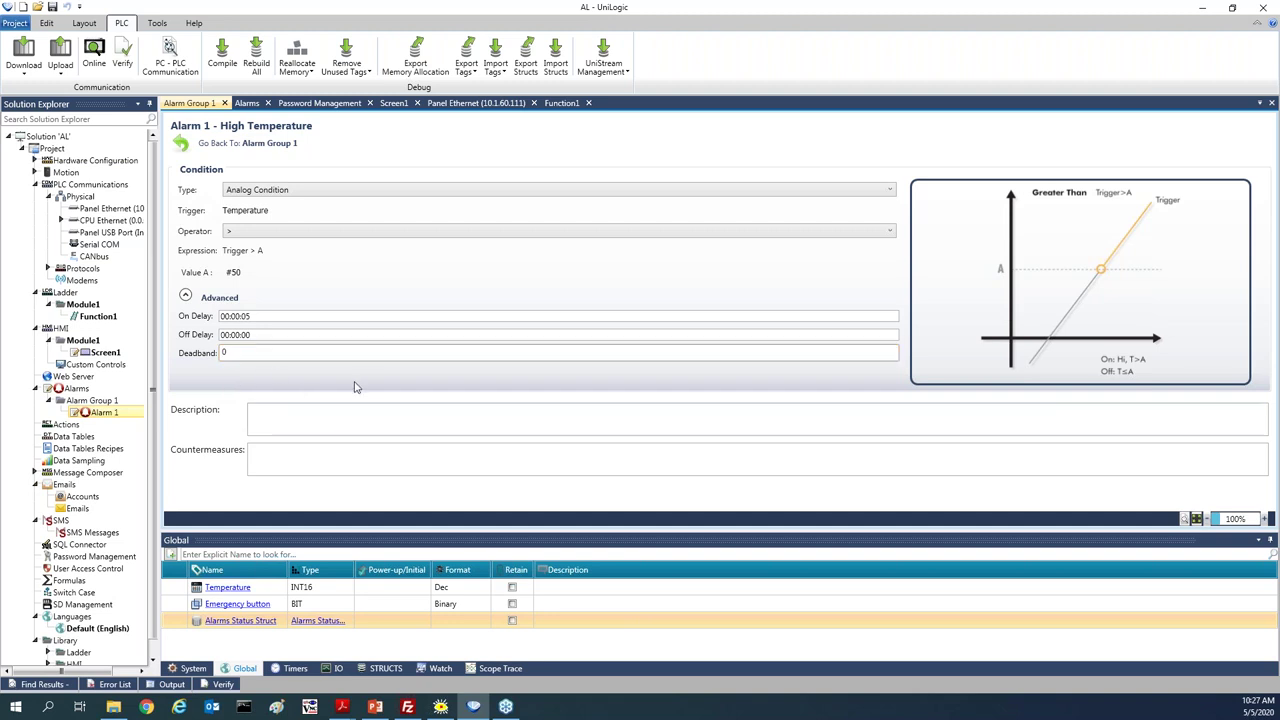
pyautogui.click(313, 424)
pyautogui.write('High Temperature in Room1')
pyautogui.click(298, 450)
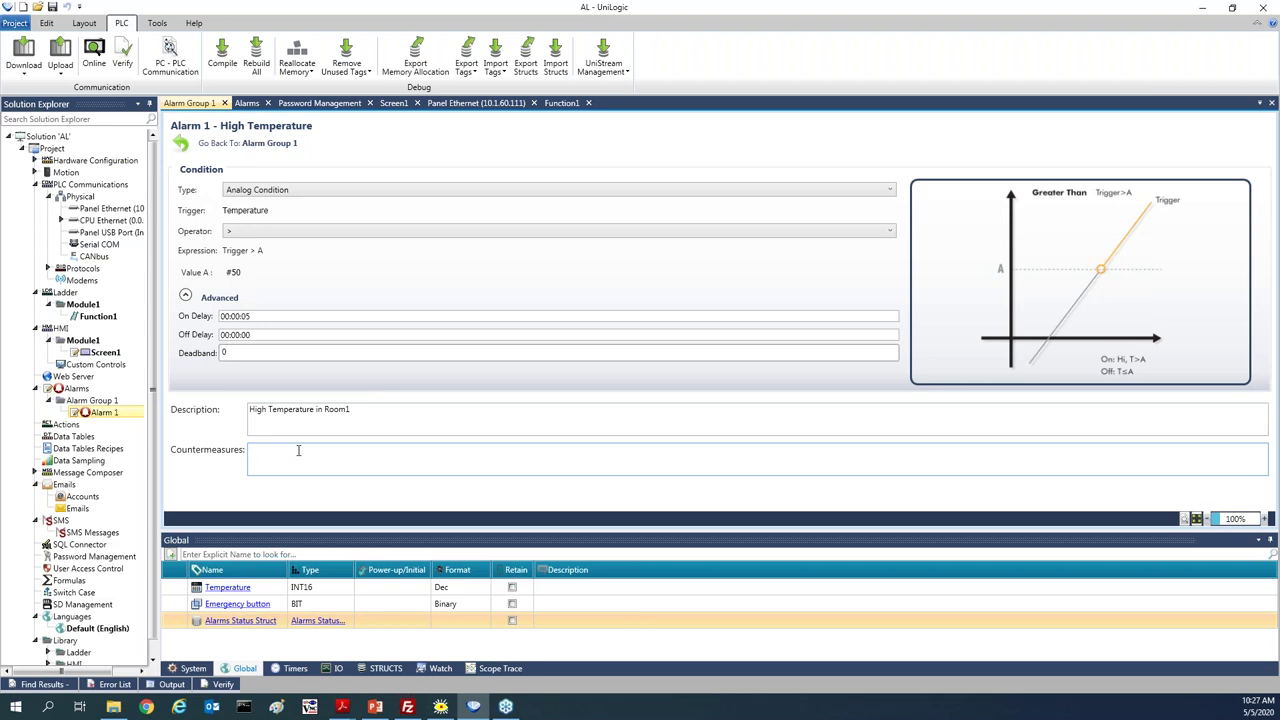
pyautogui.write('Please check Room1')
pyautogui.click(384, 402)
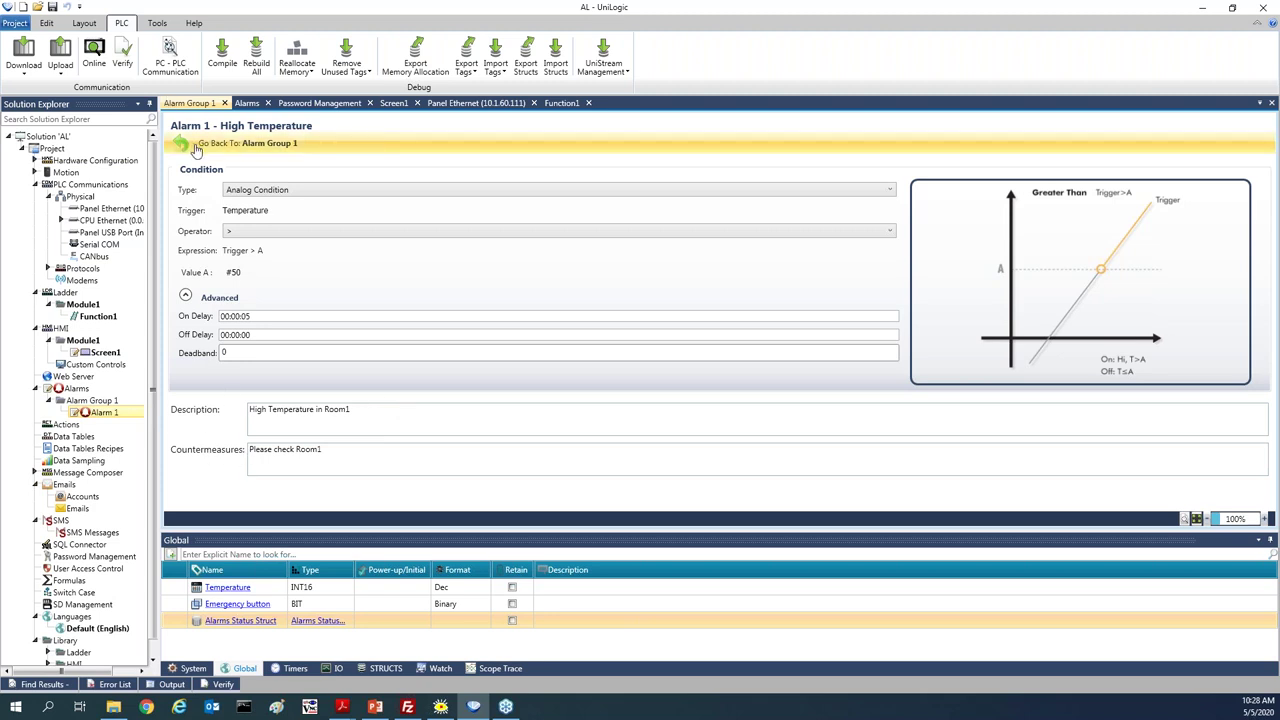
# Add Alarm 2 to Alarm Group 1, display it as 'Emergency Pressed' with Critical severity, and open its details
pyautogui.click(204, 146)
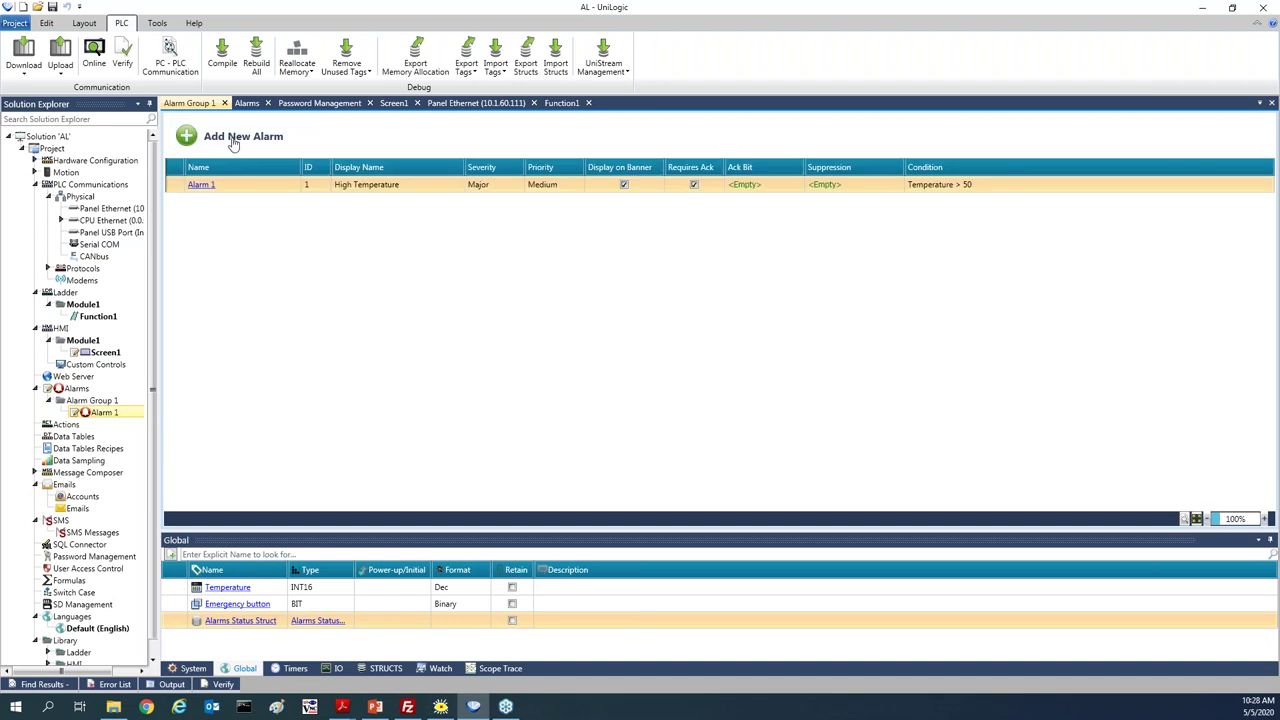
pyautogui.click(232, 142)
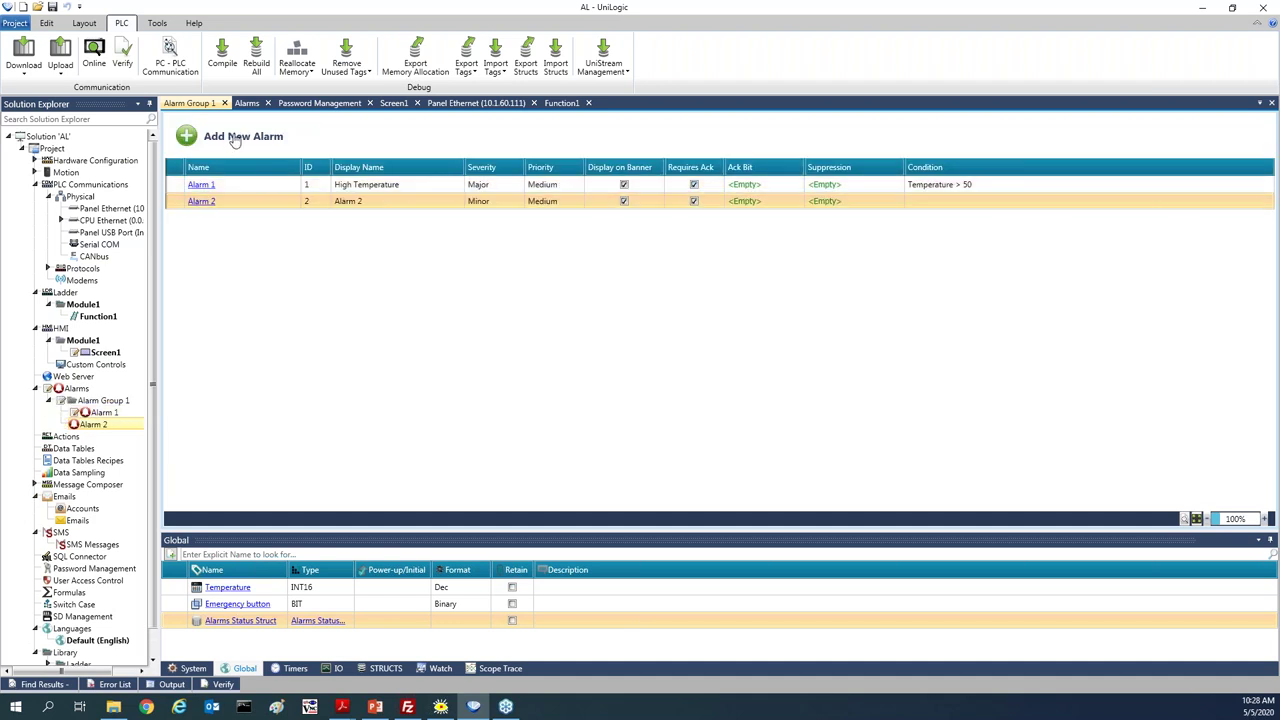
pyautogui.click(393, 203)
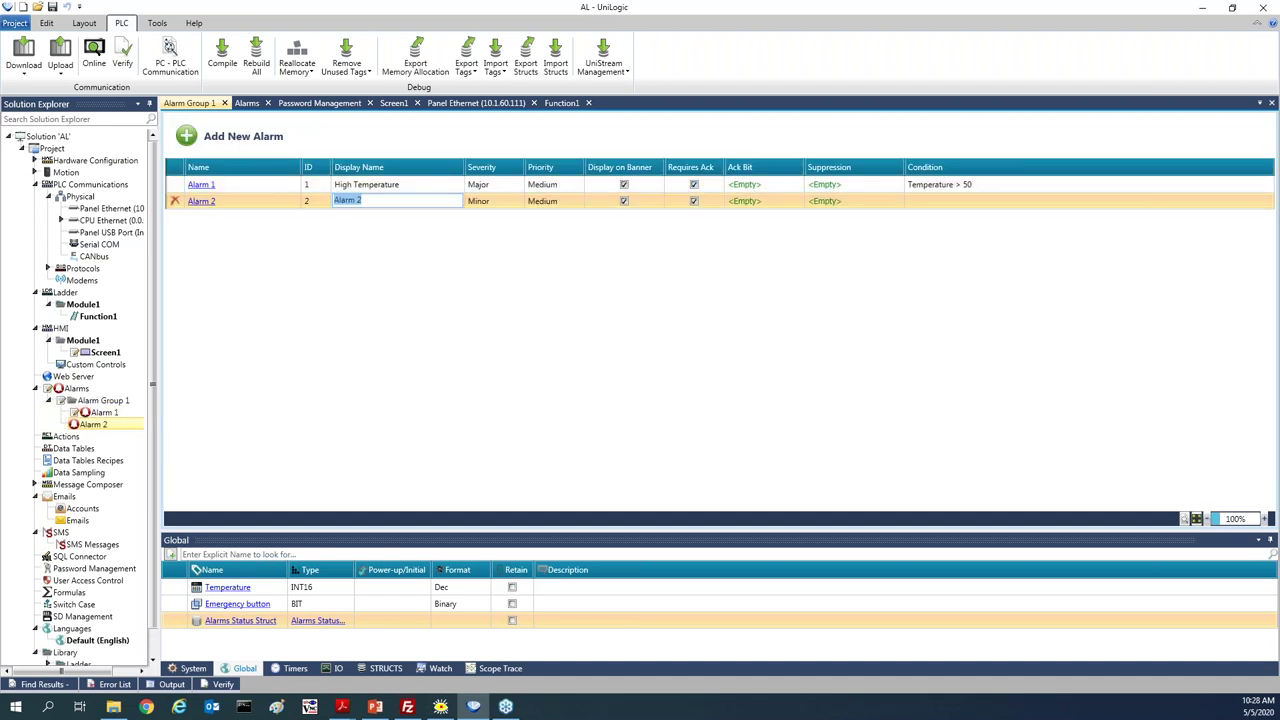
pyautogui.write('Emerg')
pyautogui.write('ency')
pyautogui.write(' Butt')
pyautogui.press('BackSpace')
pyautogui.press('BackSpace')
pyautogui.press('BackSpace')
pyautogui.press('BackSpace')
pyautogui.press('BackSpace')
pyautogui.write('Pressed')
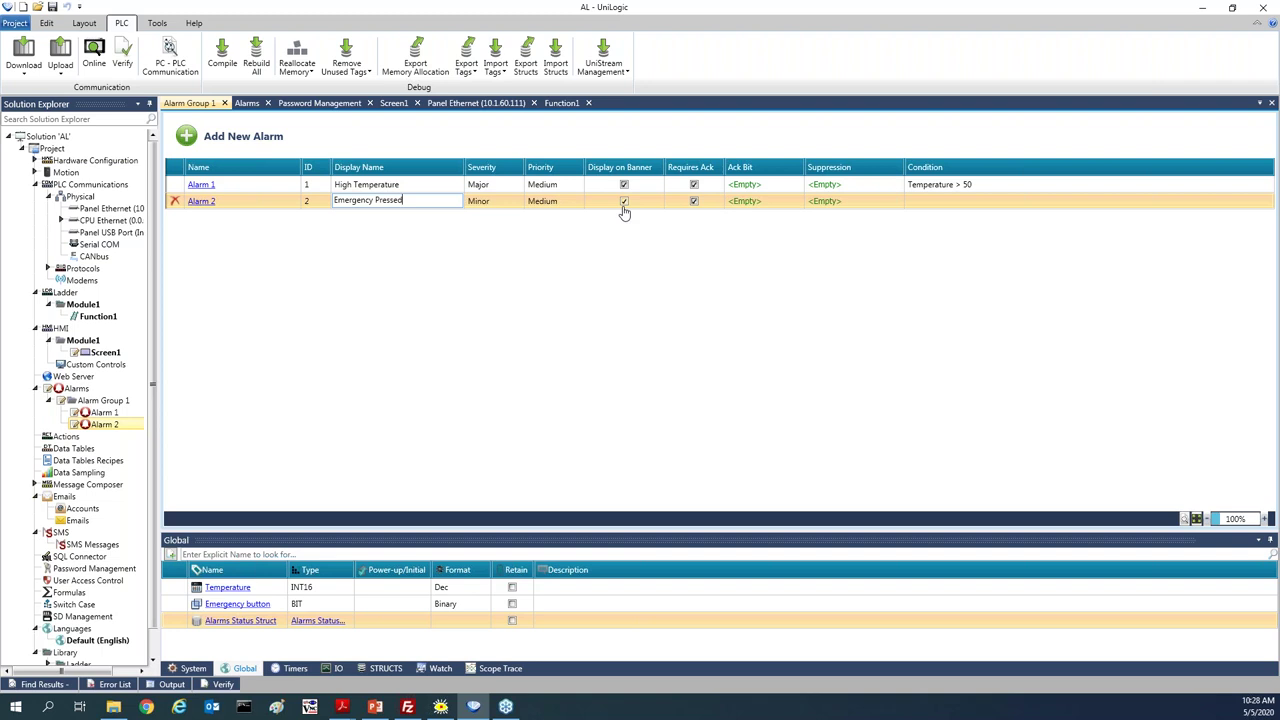
pyautogui.click(490, 203)
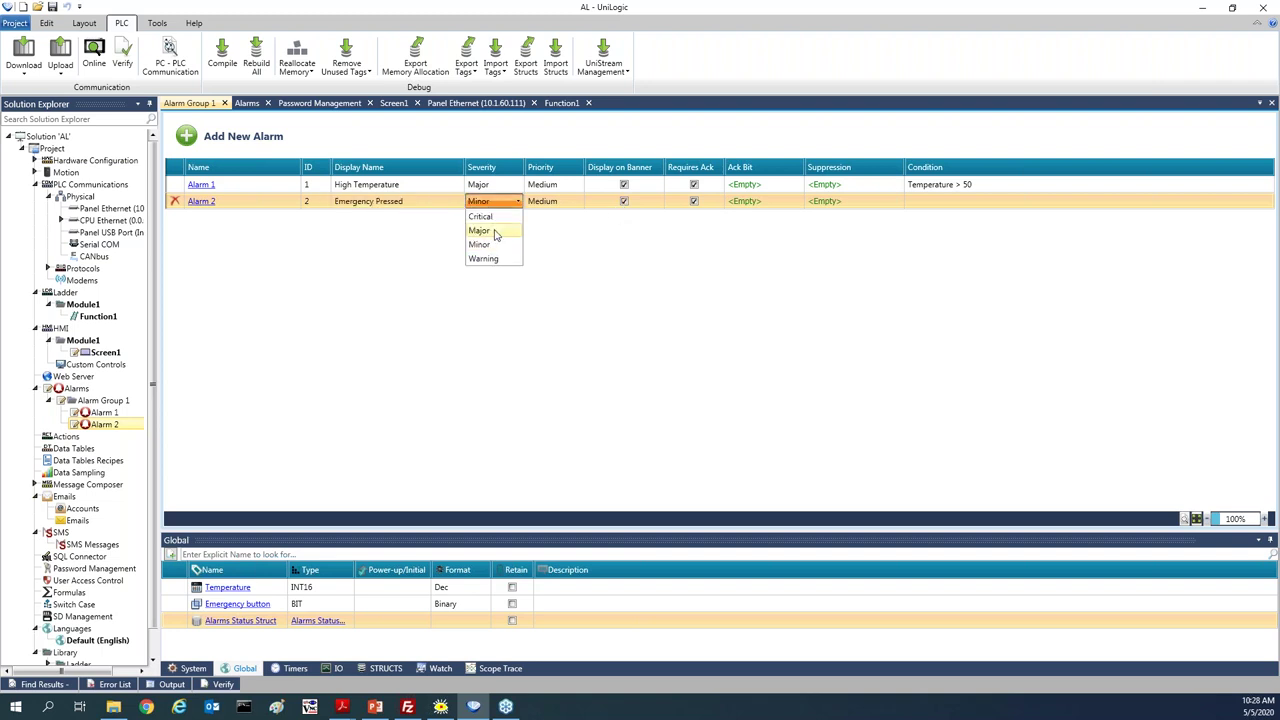
pyautogui.click(500, 217)
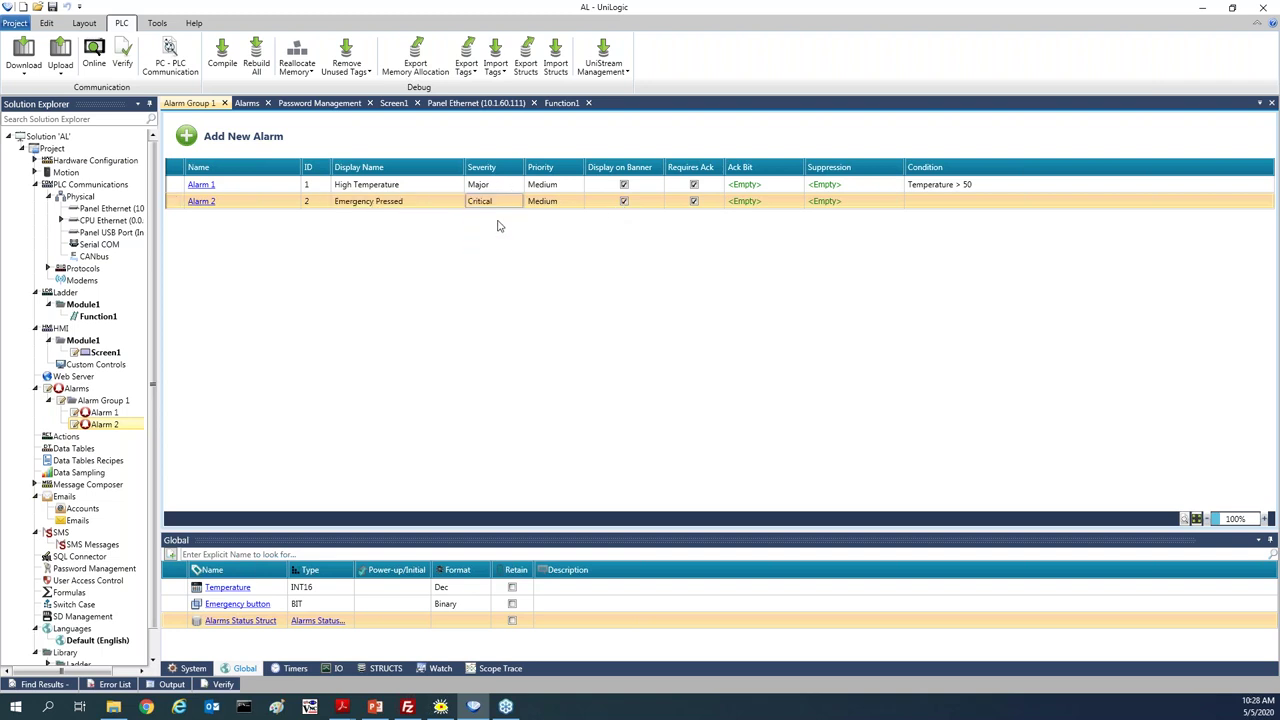
pyautogui.click(200, 203)
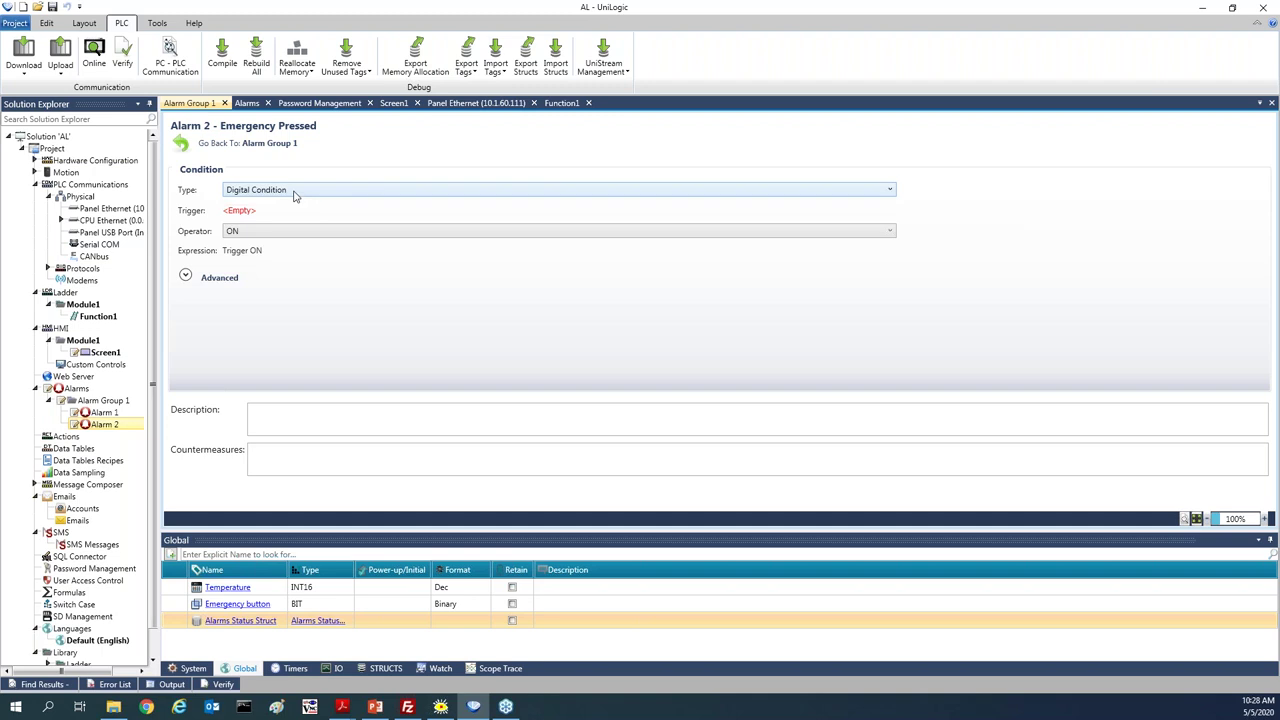
# Make Alarm 2 trigger when the Emergency button tag is ON, showing the advanced delay settings
pyautogui.click(240, 210)
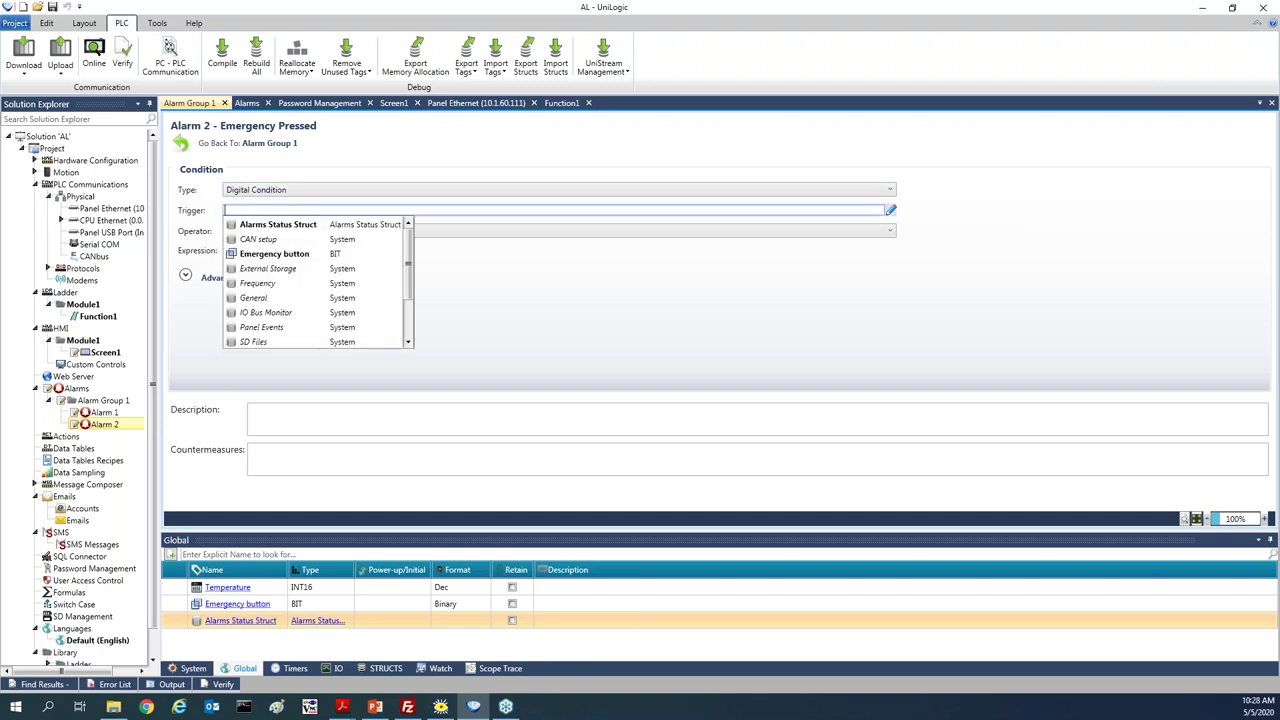
pyautogui.click(287, 256)
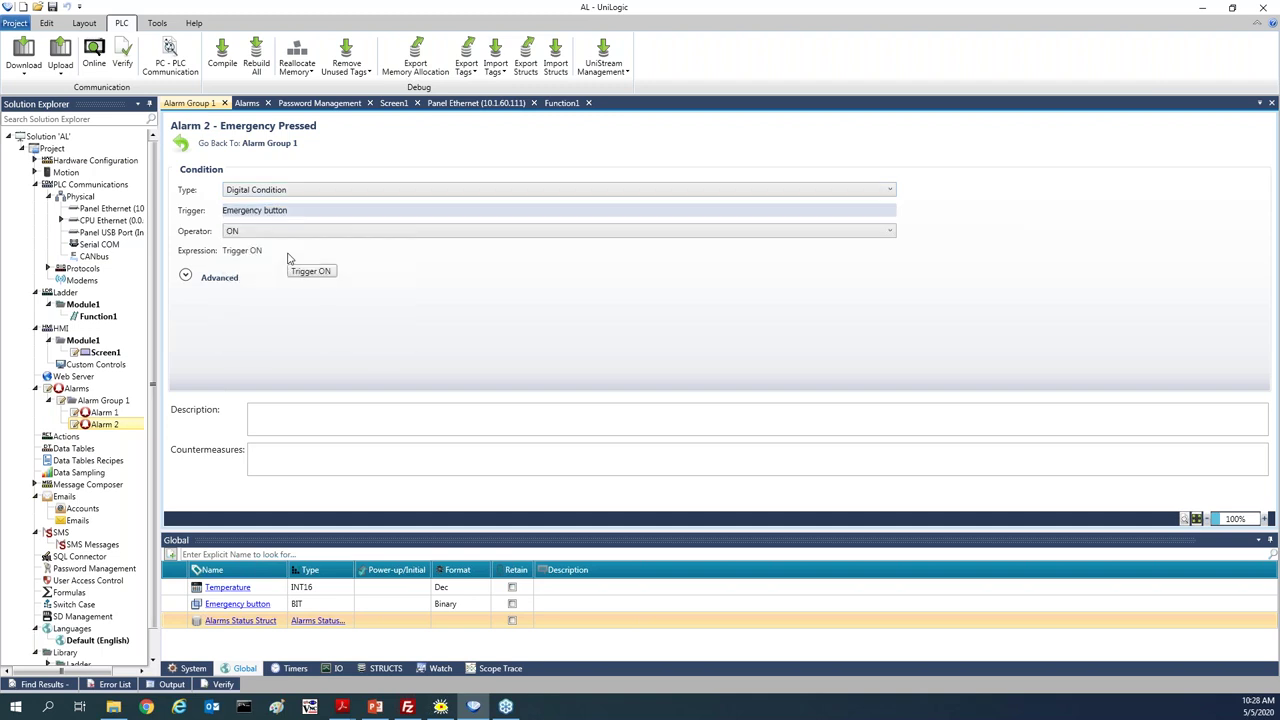
pyautogui.click(286, 231)
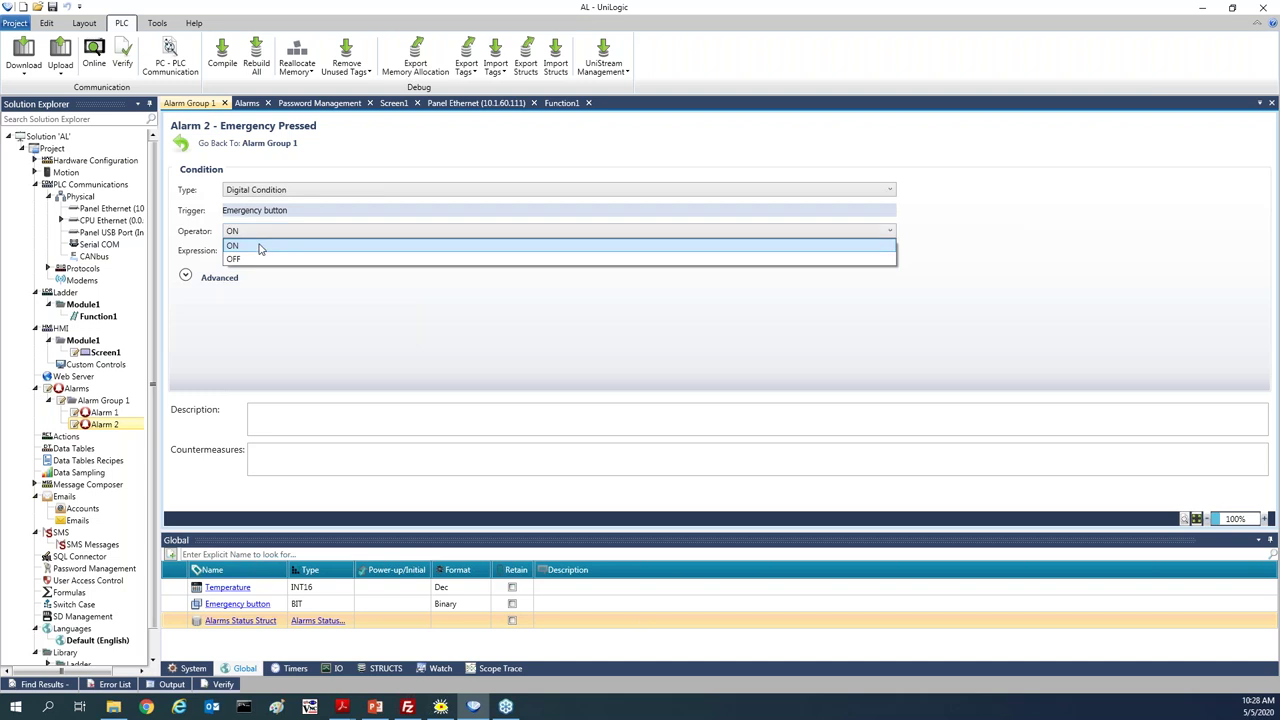
pyautogui.click(259, 248)
pyautogui.click(186, 276)
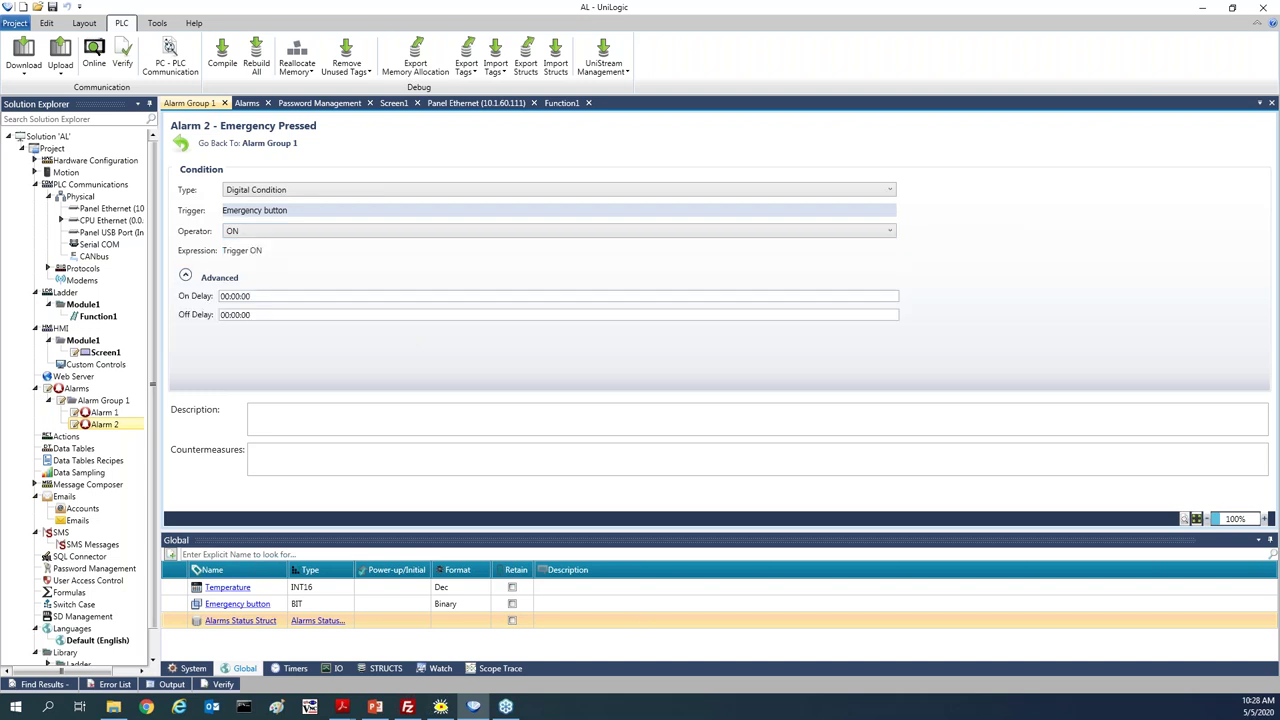
# Enter the description 'Emergency Buuton was pressed' and countermeasure 'Please check system', then return to Alarm Group 1
pyautogui.click(276, 417)
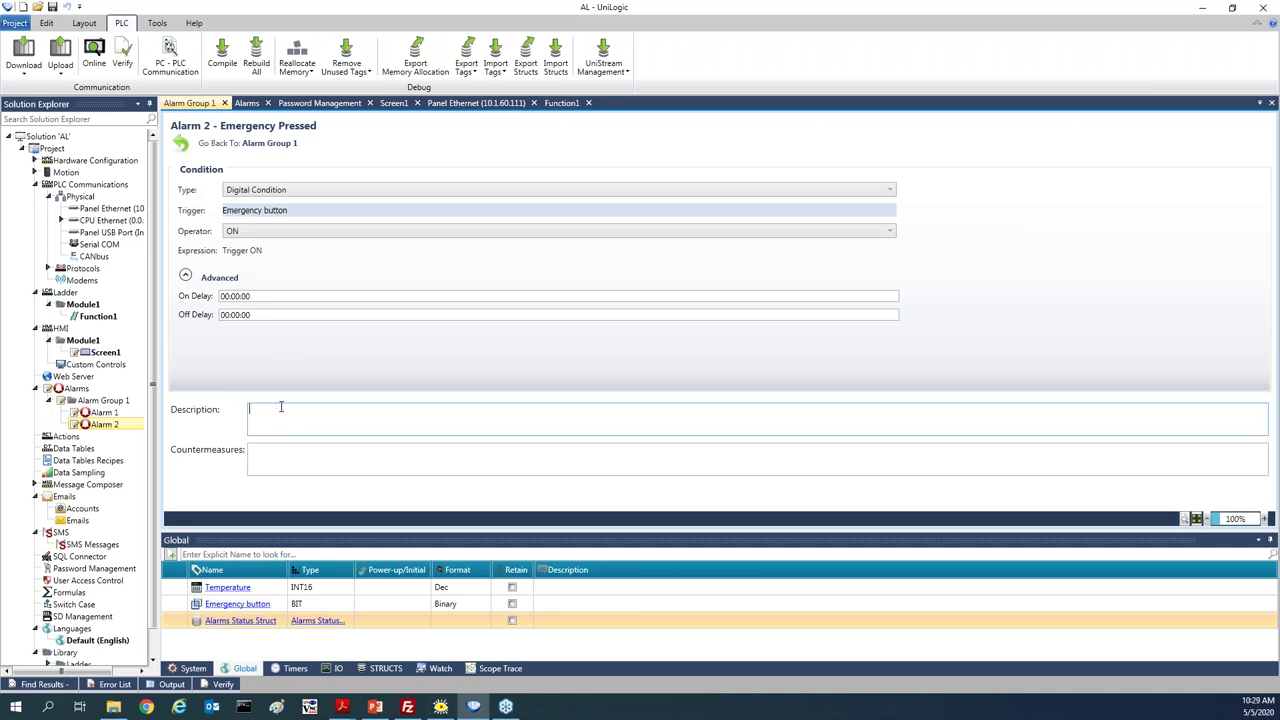
pyautogui.write('Emergency Buuton was pressed')
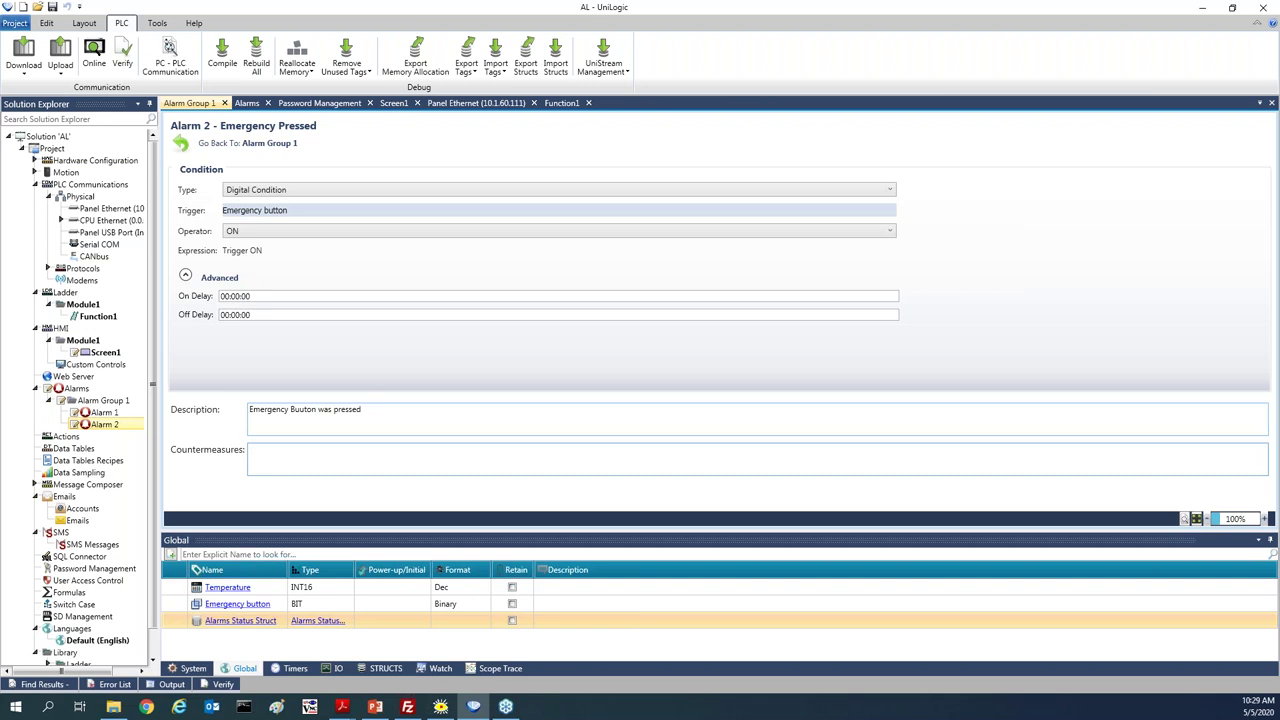
pyautogui.write('Please check system')
pyautogui.moveTo(289, 210)
pyautogui.click(269, 143)
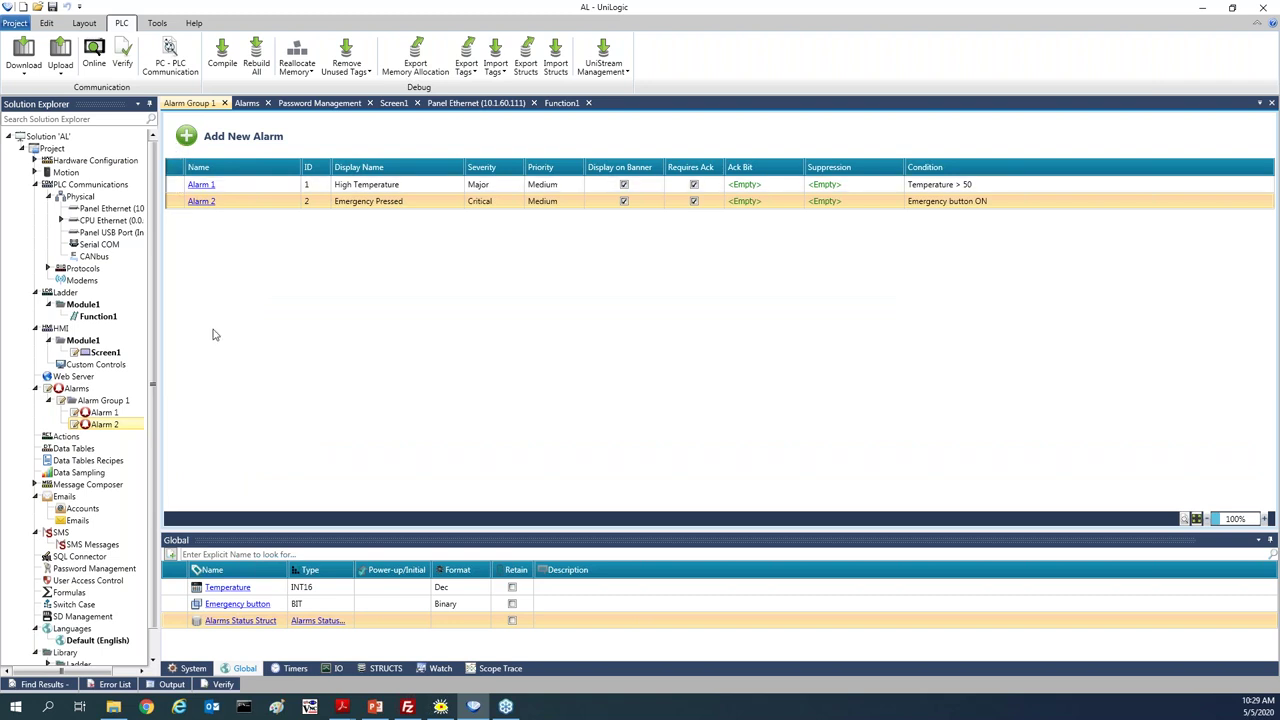
# Download the project to the controller, confirming despite the project differences
pyautogui.click(24, 52)
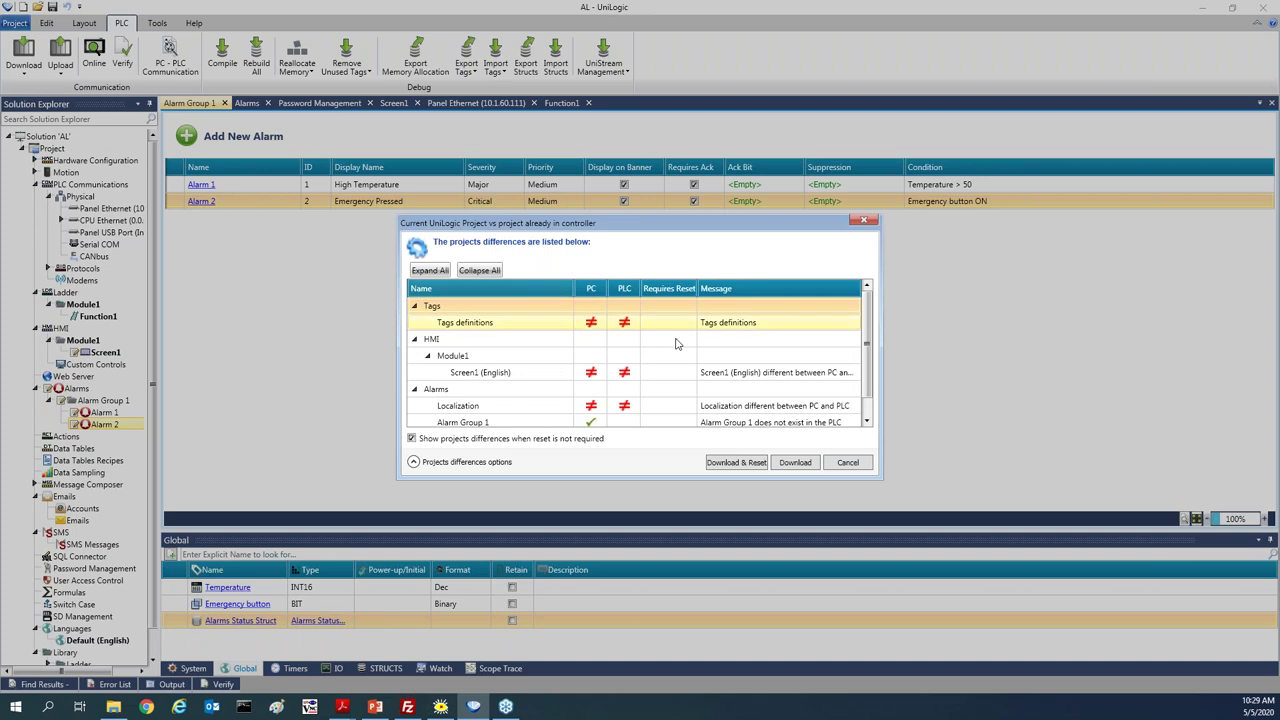
pyautogui.click(798, 465)
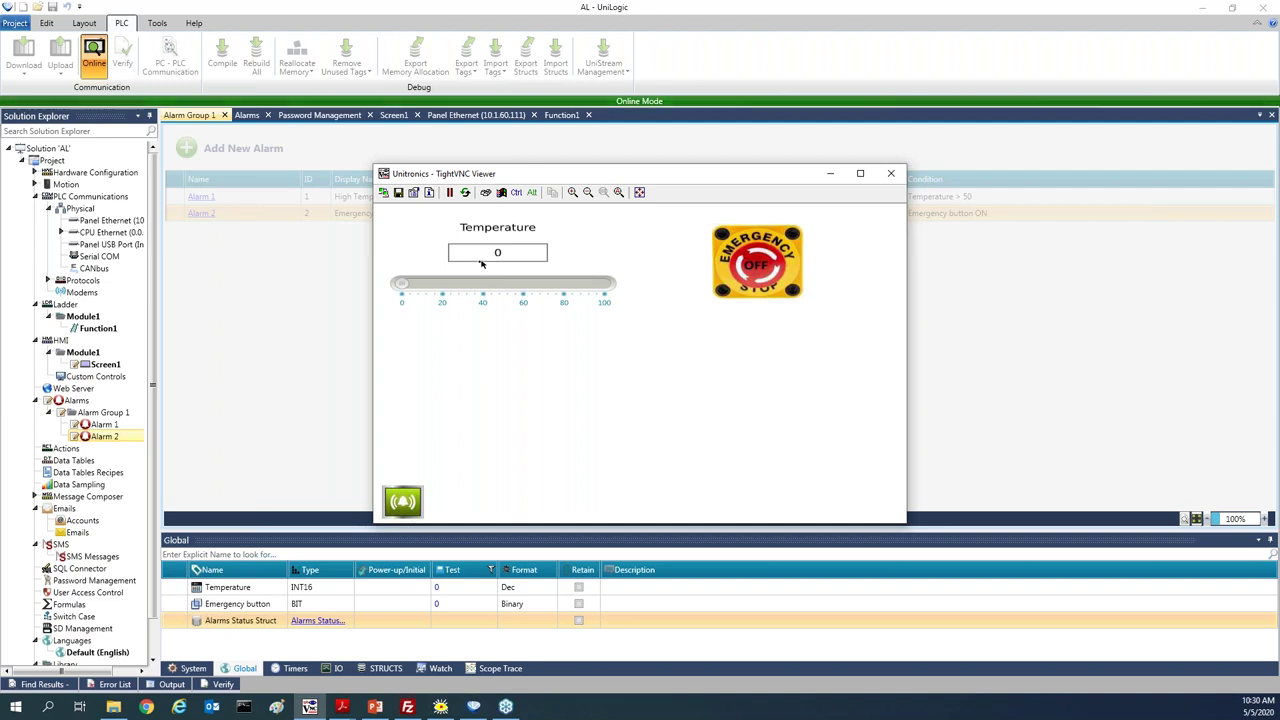
# Raise the panel Temperature to 54, collapse and re-expand the alarm banner, and switch the emergency stop ON
pyautogui.moveTo(405, 289); pyautogui.dragTo(472, 289)
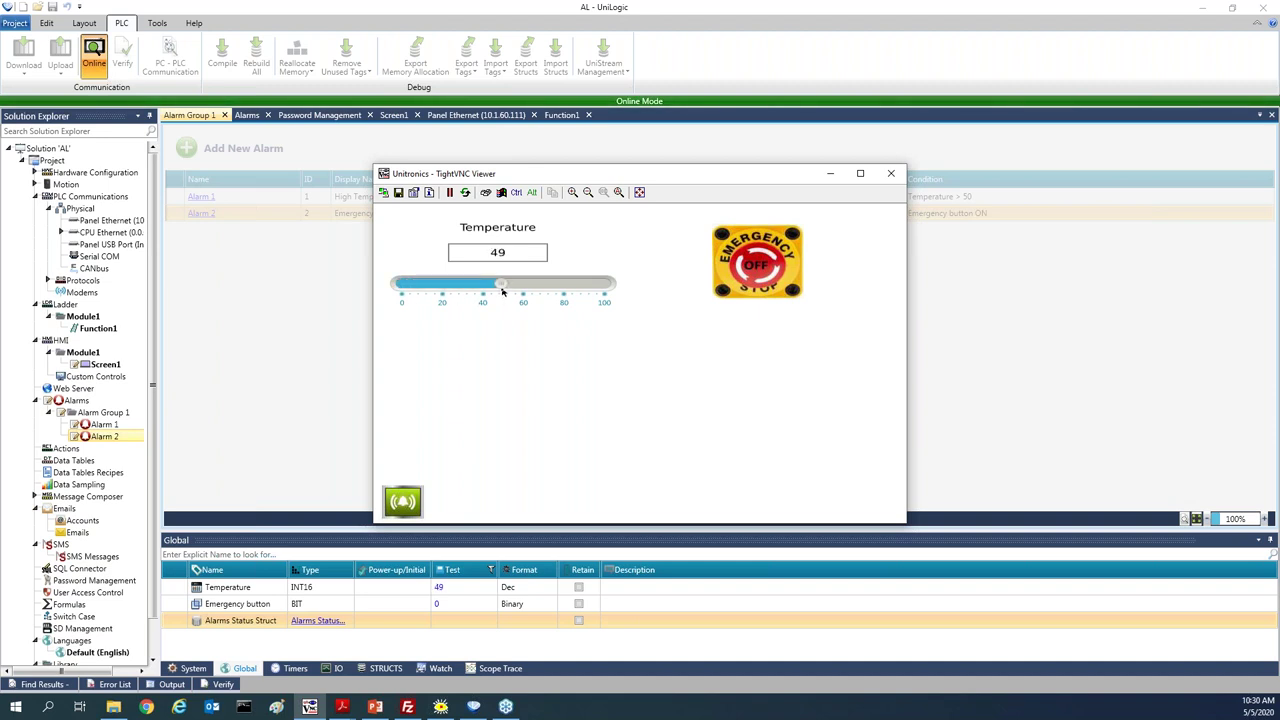
pyautogui.moveTo(503, 287); pyautogui.dragTo(511, 290)
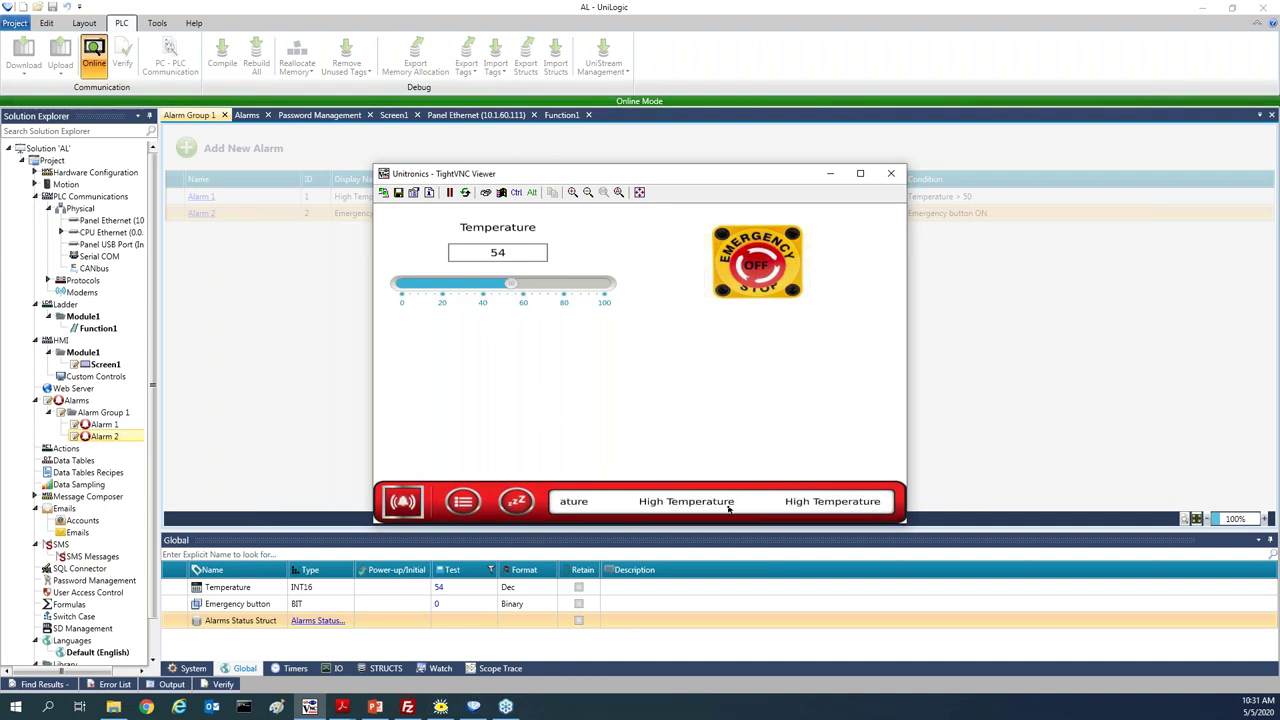
pyautogui.click(410, 501)
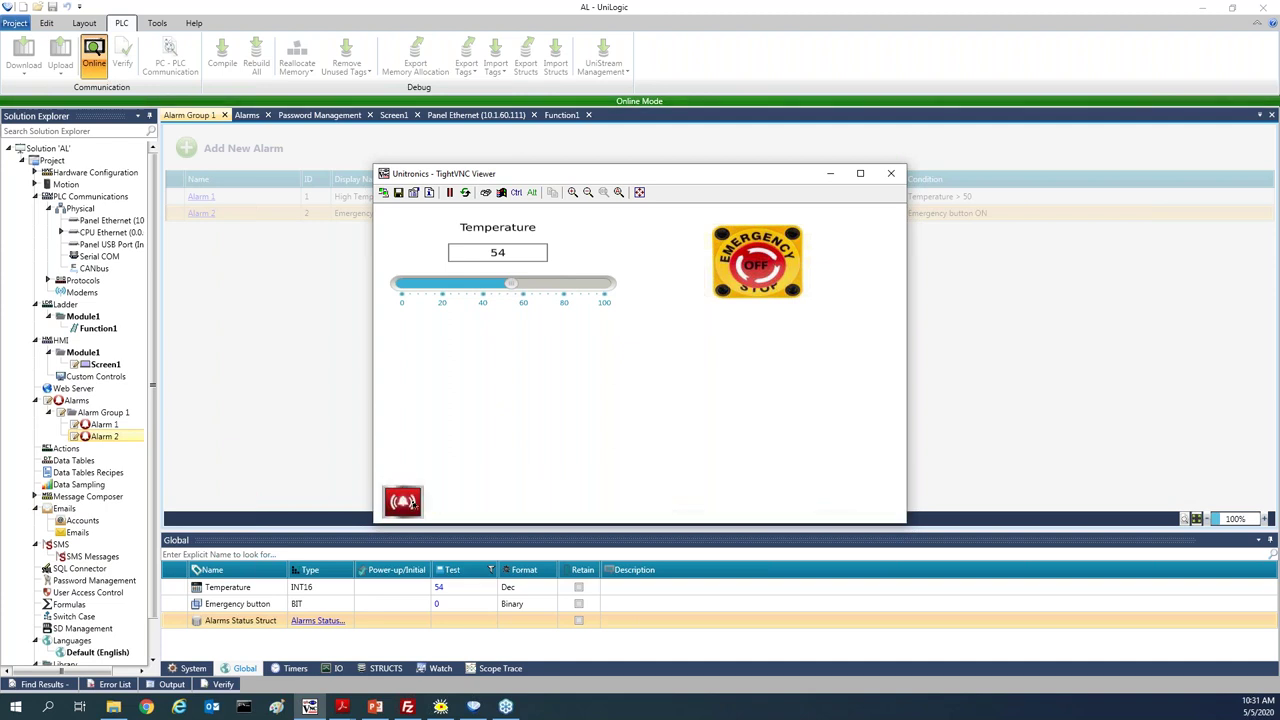
pyautogui.click(411, 504)
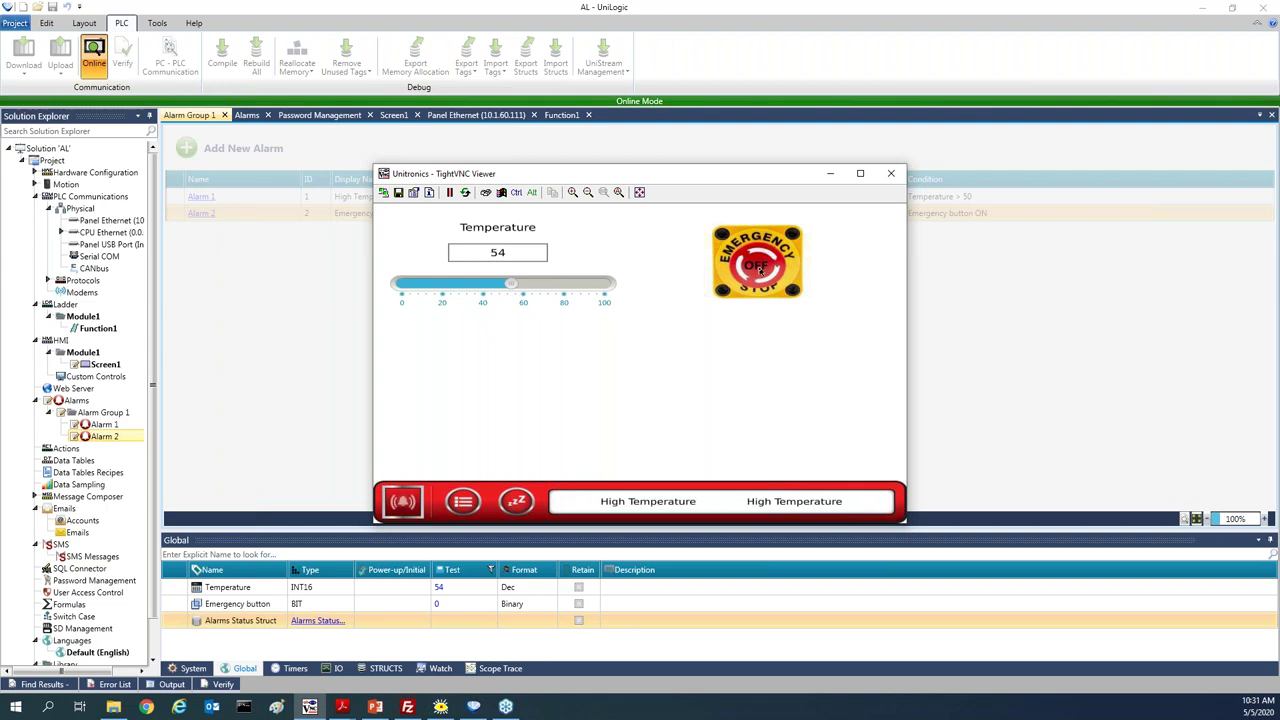
pyautogui.click(760, 270)
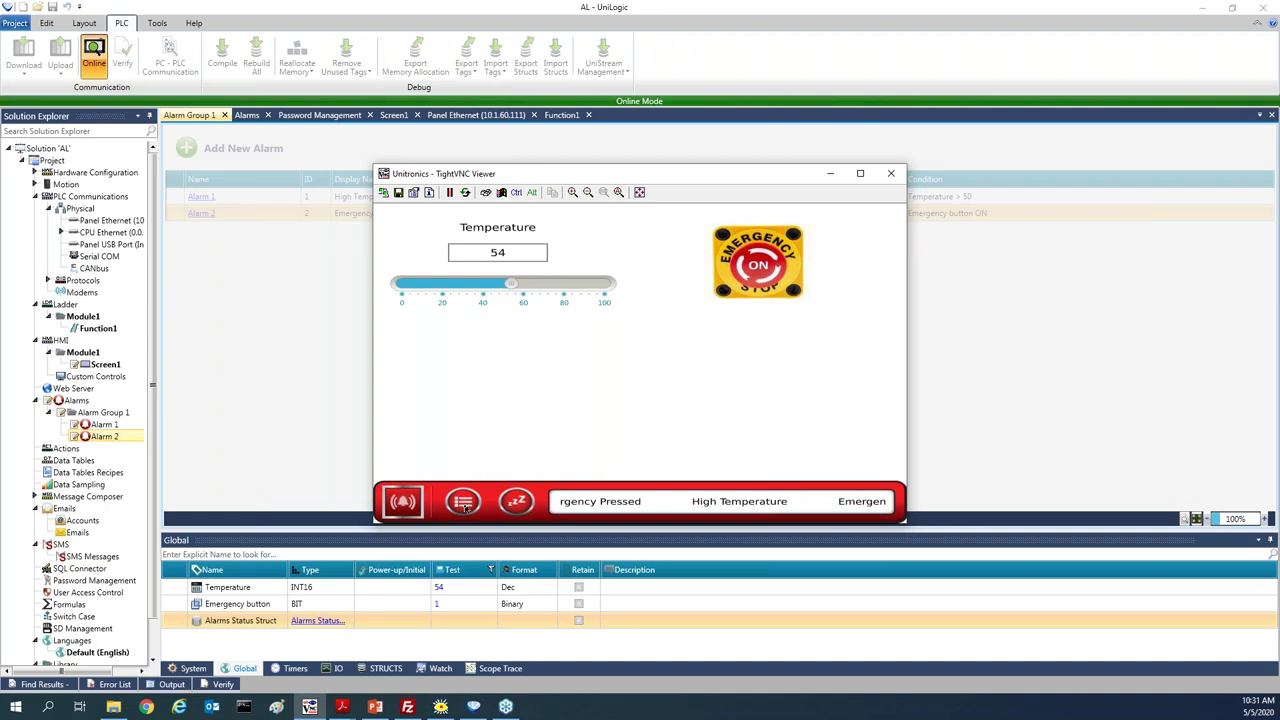
# In the alarm summary, acknowledge Emergency Pressed from its info, then ACK&CLR the selected alarm rows
pyautogui.click(463, 503)
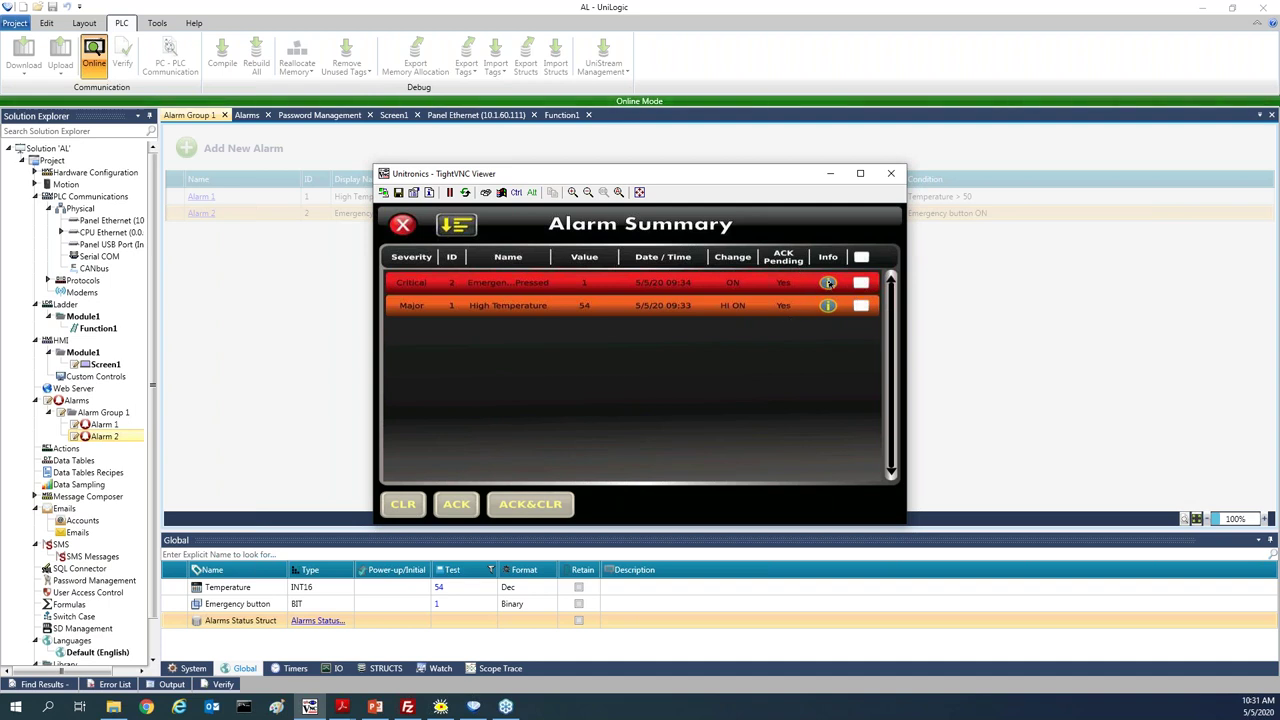
pyautogui.click(828, 284)
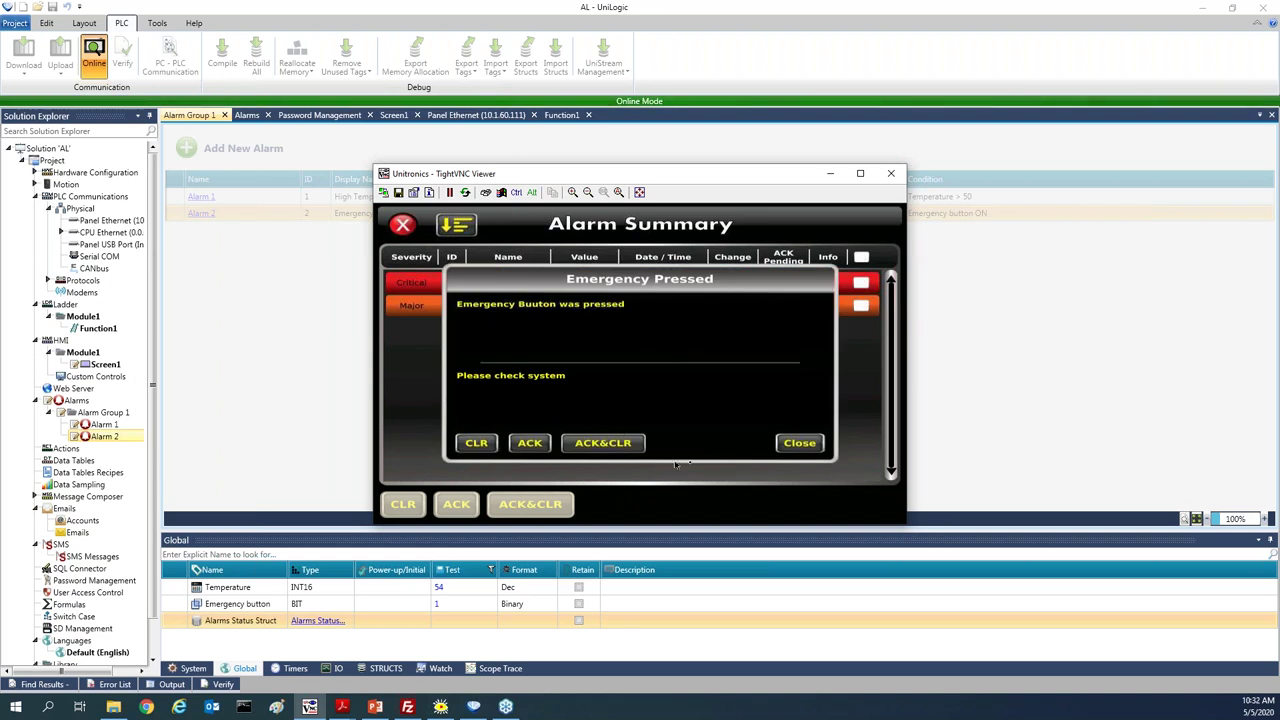
pyautogui.click(533, 445)
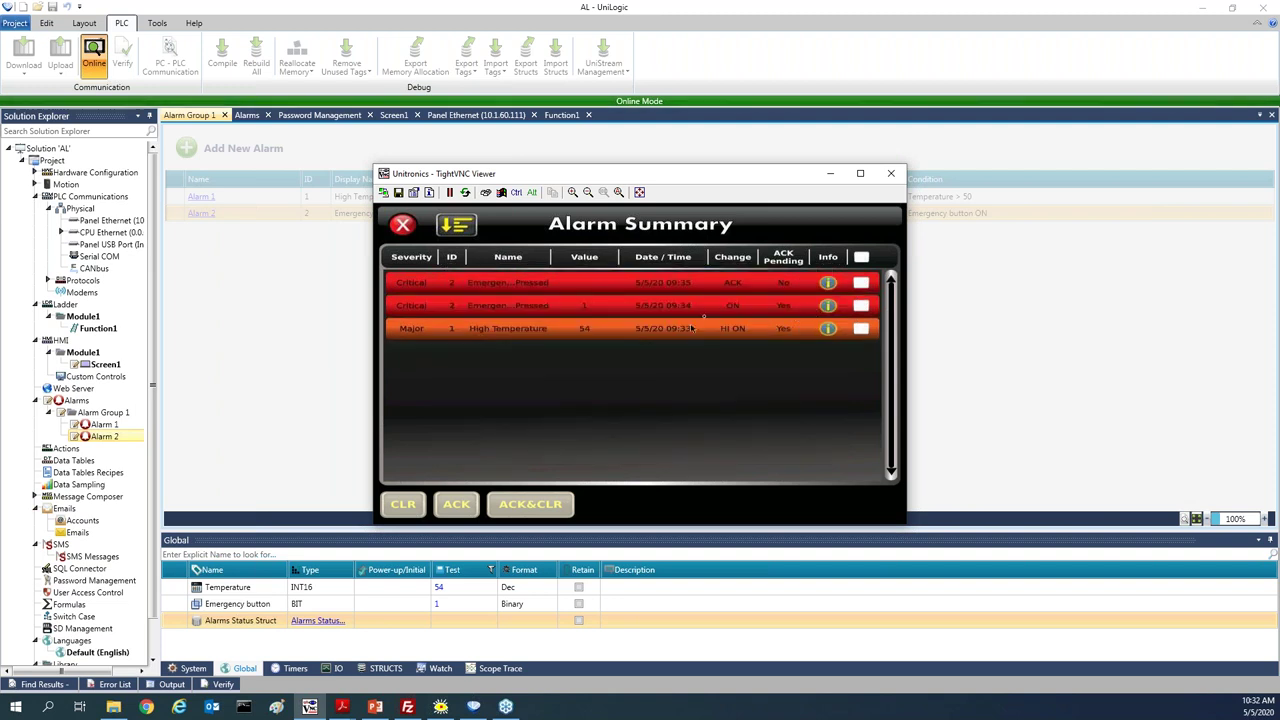
pyautogui.click(861, 282)
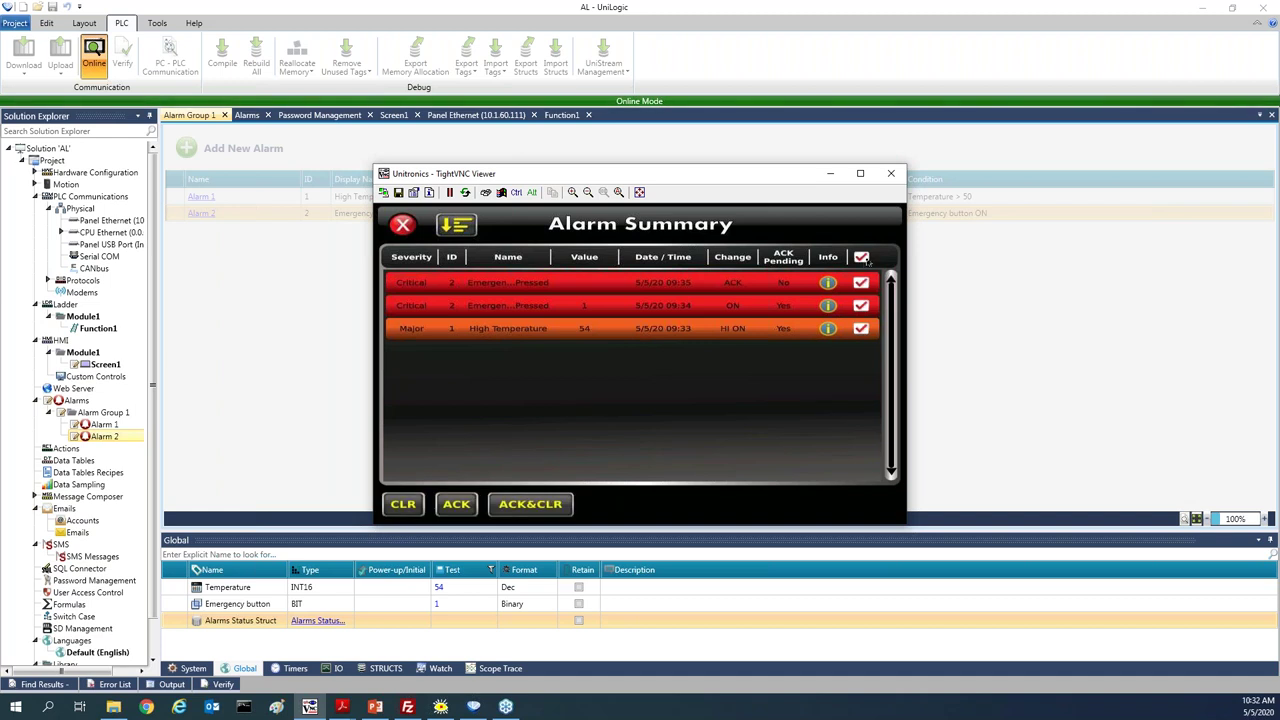
pyautogui.click(531, 507)
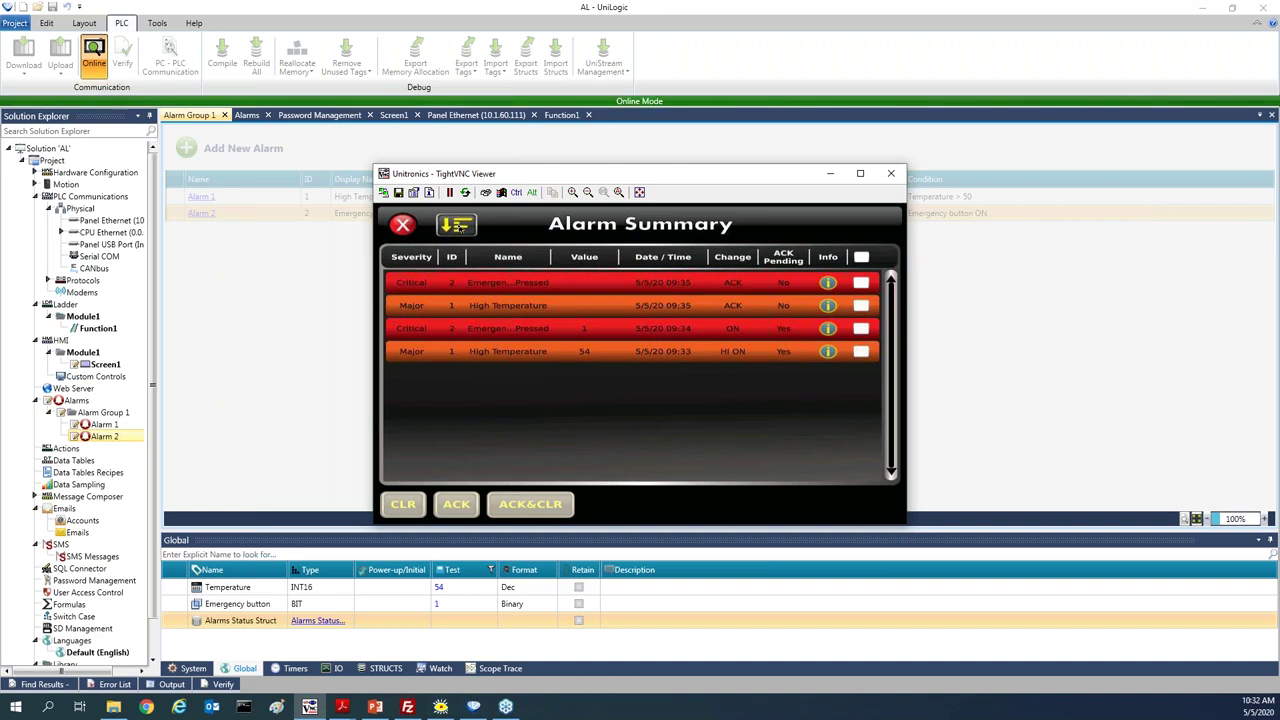
# Inspect the alarm sort fields, cancel without changing the sort order, and close the Alarm Summary
pyautogui.click(457, 226)
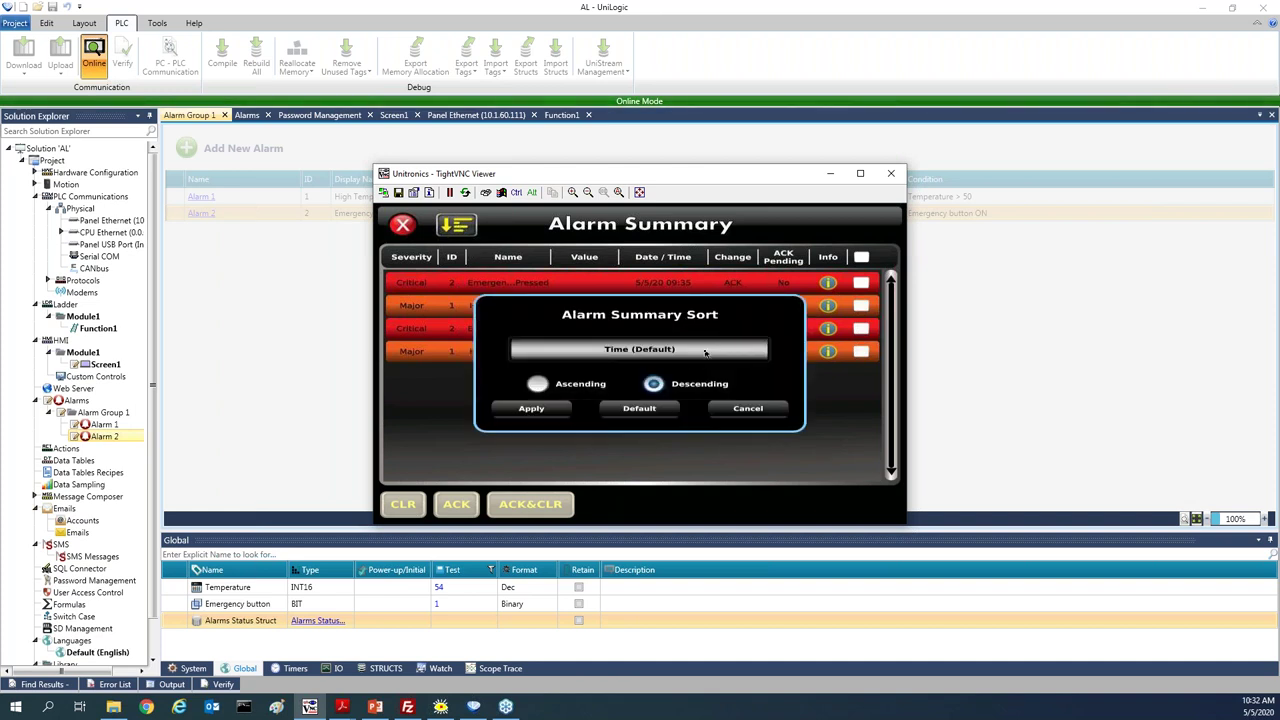
pyautogui.click(706, 349)
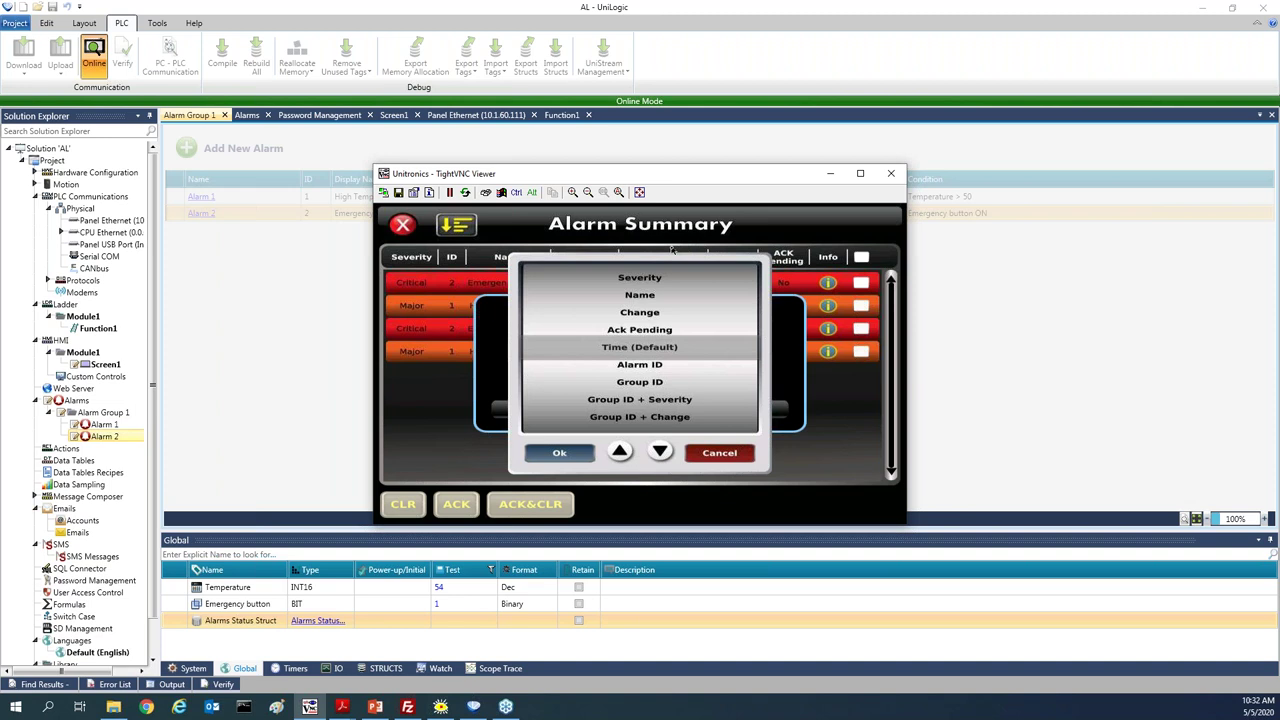
pyautogui.click(721, 455)
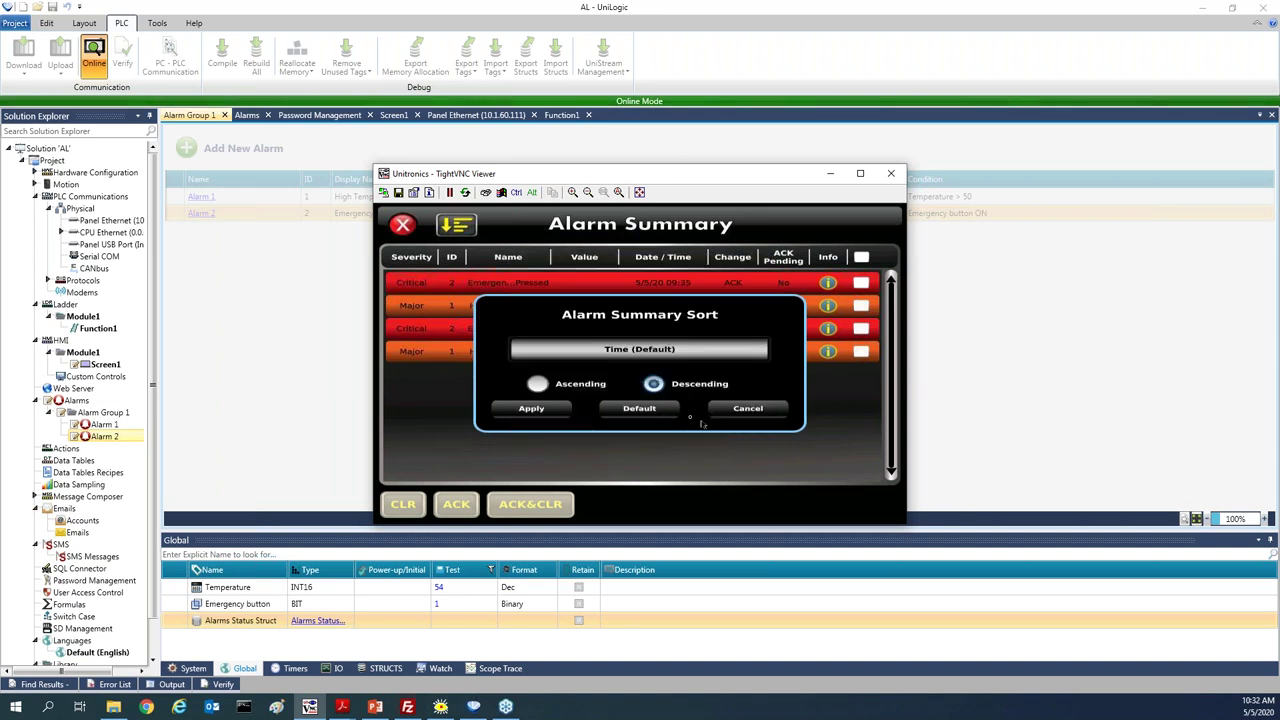
pyautogui.click(758, 414)
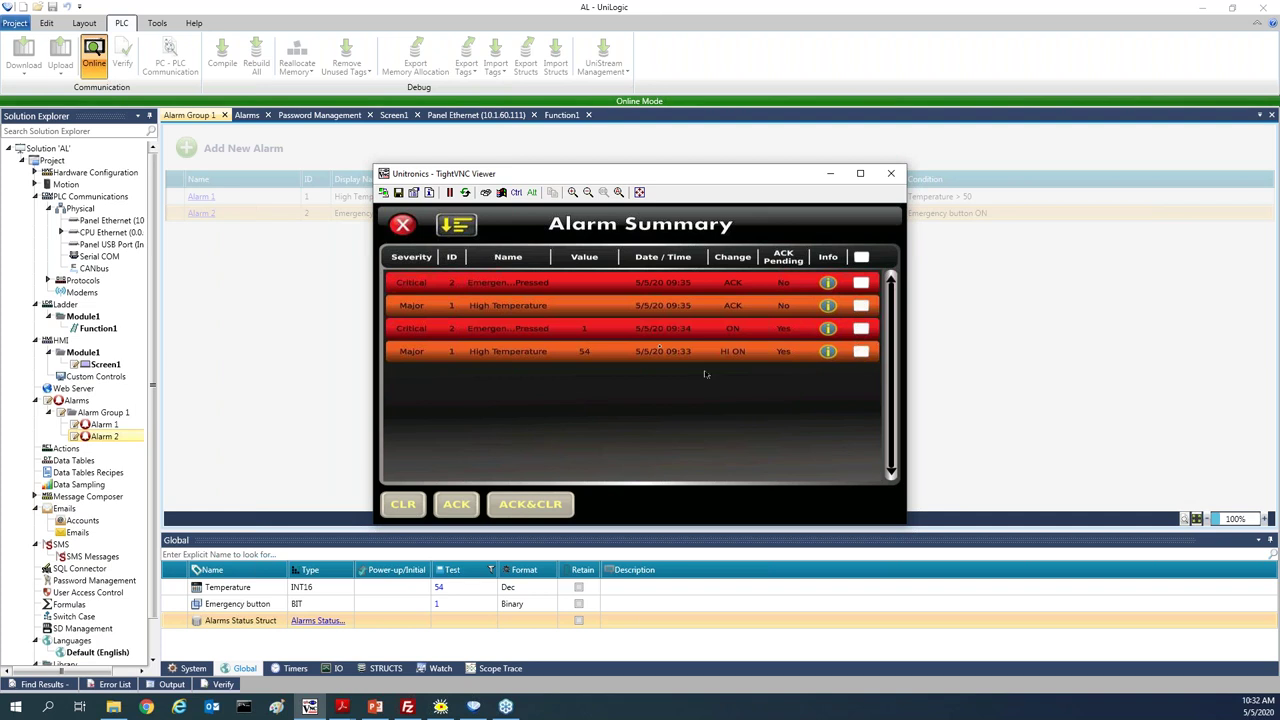
pyautogui.click(401, 225)
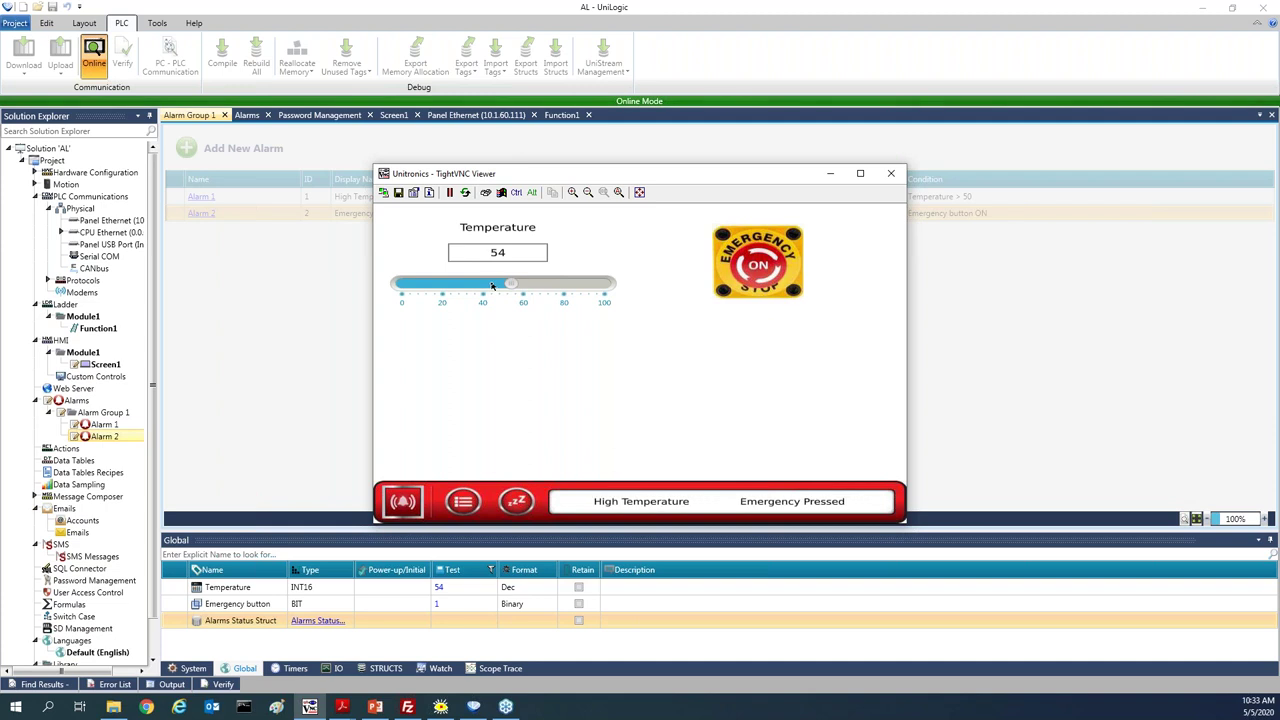
# Set Temperature to 44, turn the emergency stop OFF, and bring up the alarm summary
pyautogui.click(491, 287)
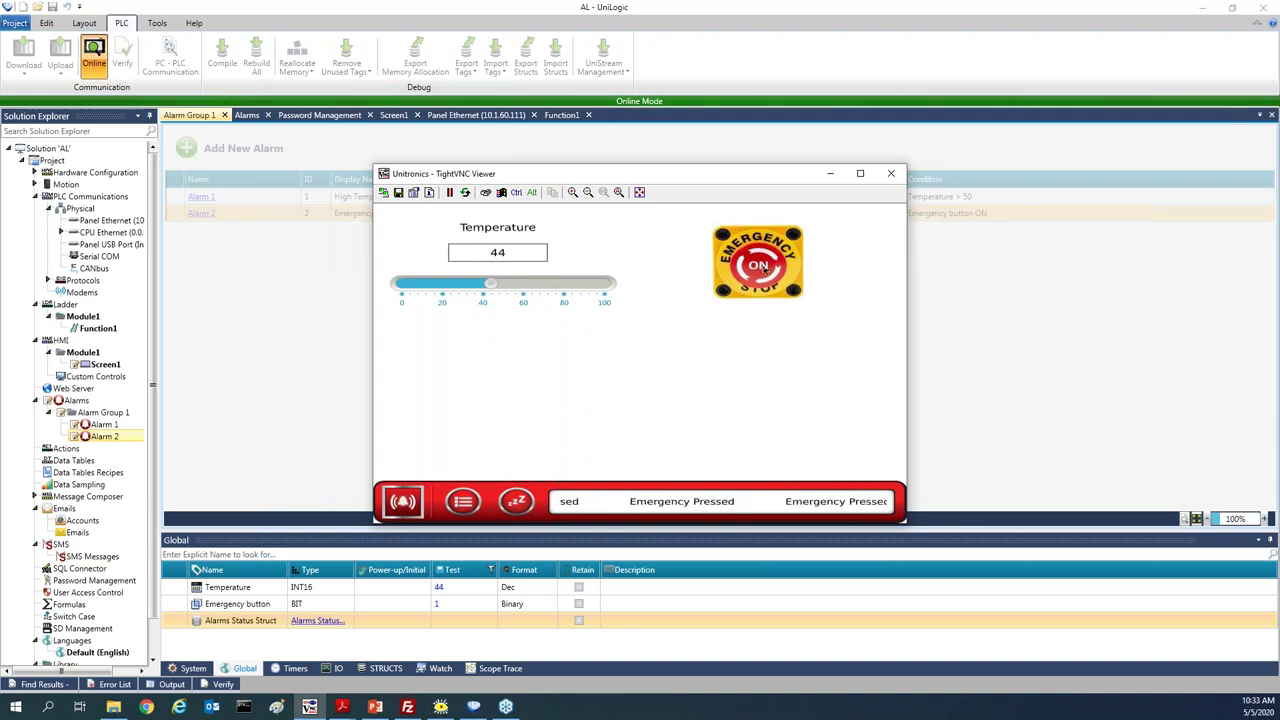
pyautogui.click(765, 268)
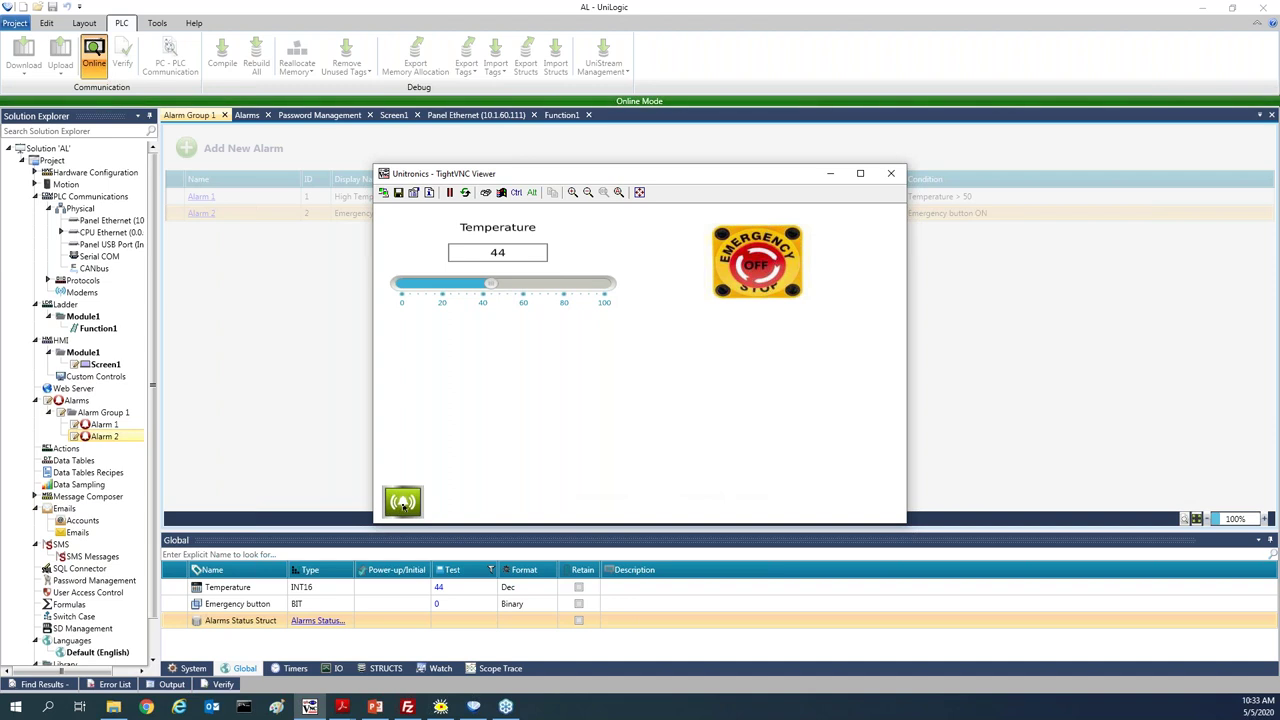
pyautogui.click(403, 503)
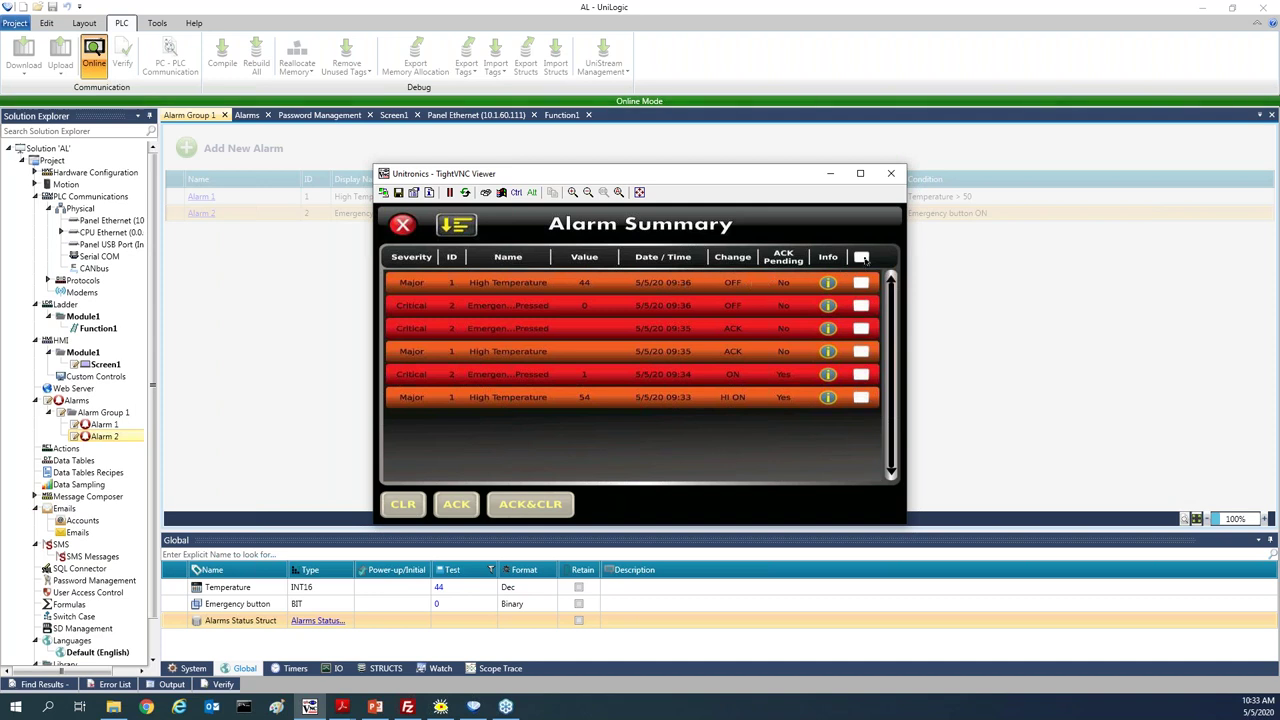
# Select all alarm entries, clear them with CLR, and close the Alarm Summary
pyautogui.click(862, 258)
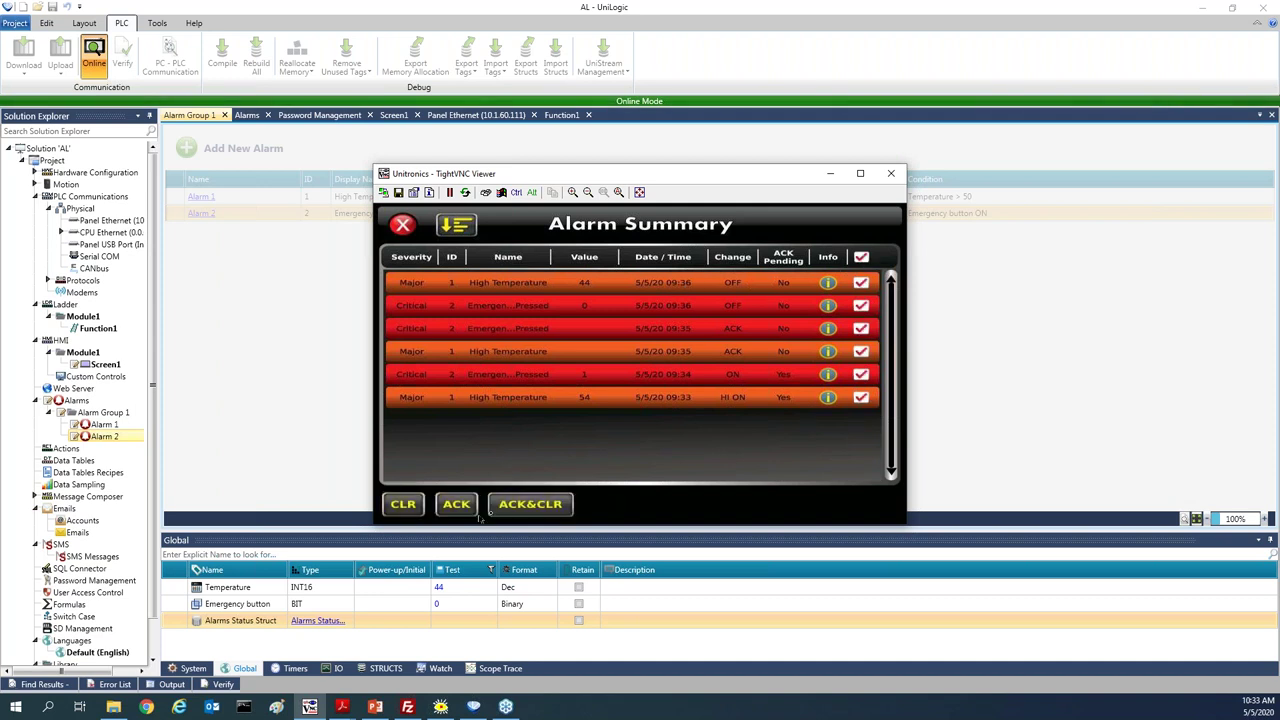
pyautogui.click(530, 505)
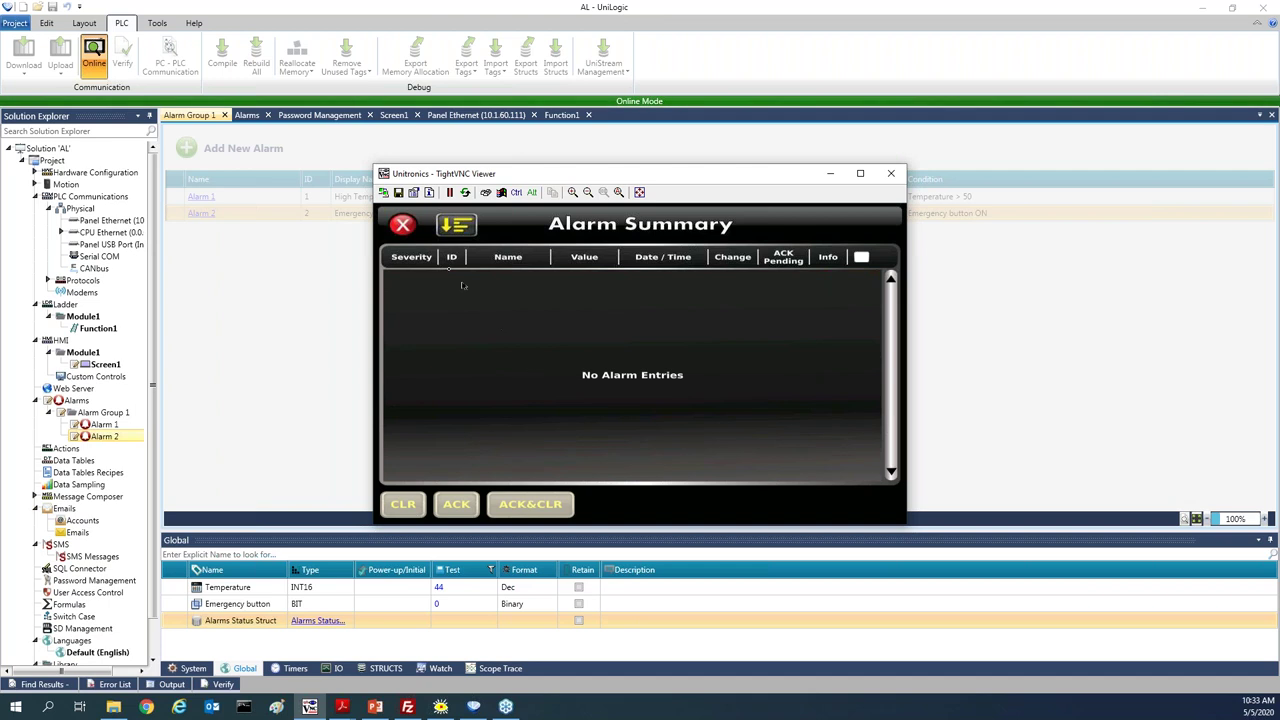
pyautogui.click(403, 225)
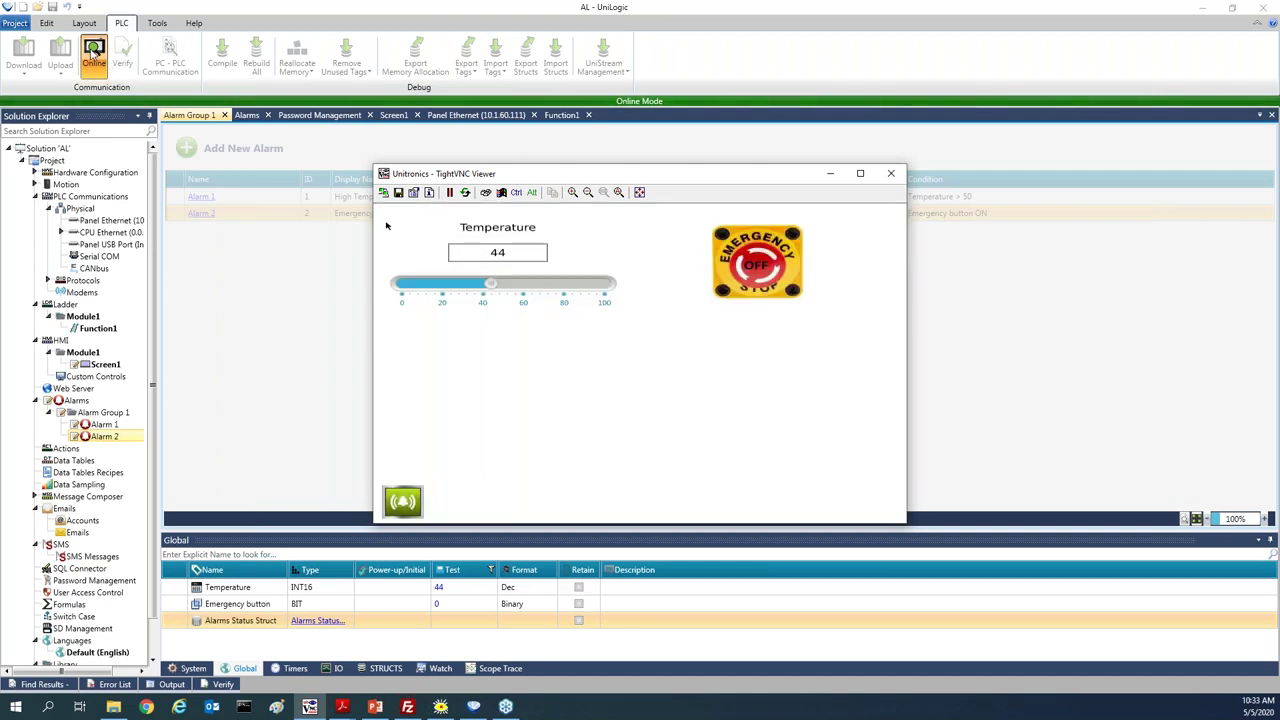
# Go offline and add a new Module1 screen named 'Alarm History'
pyautogui.click(94, 55)
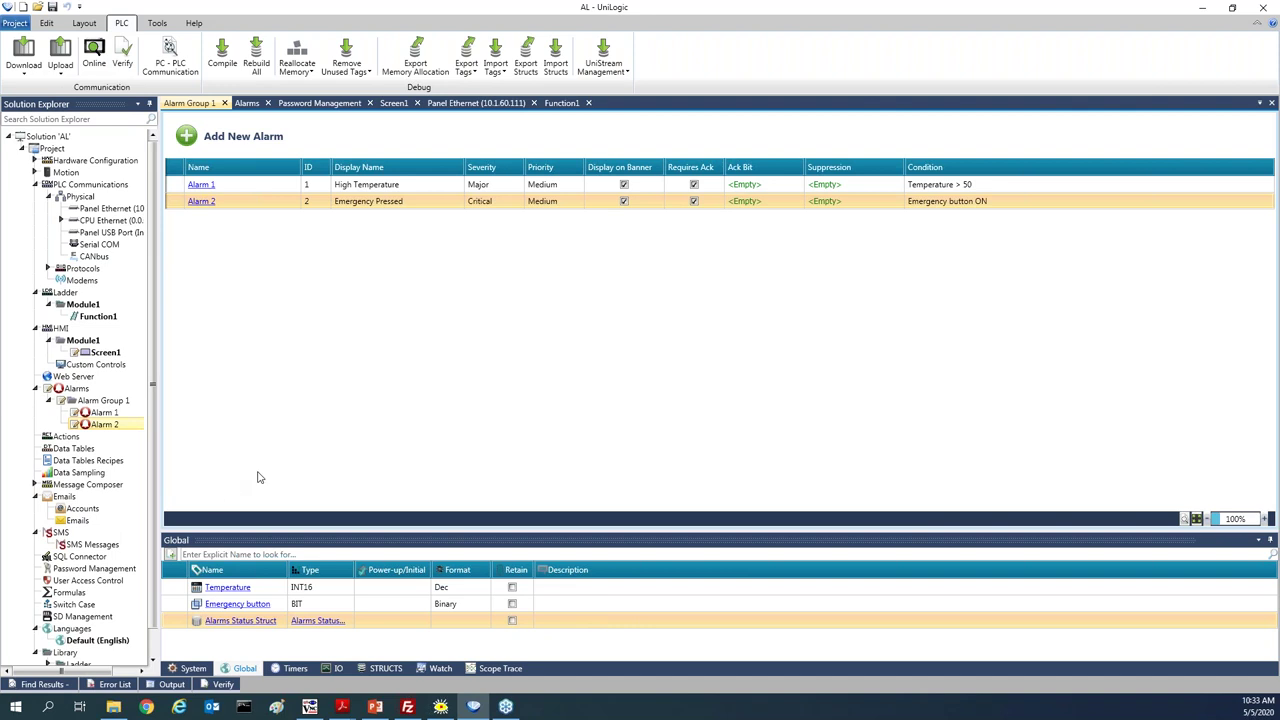
pyautogui.rightClick(80, 342)
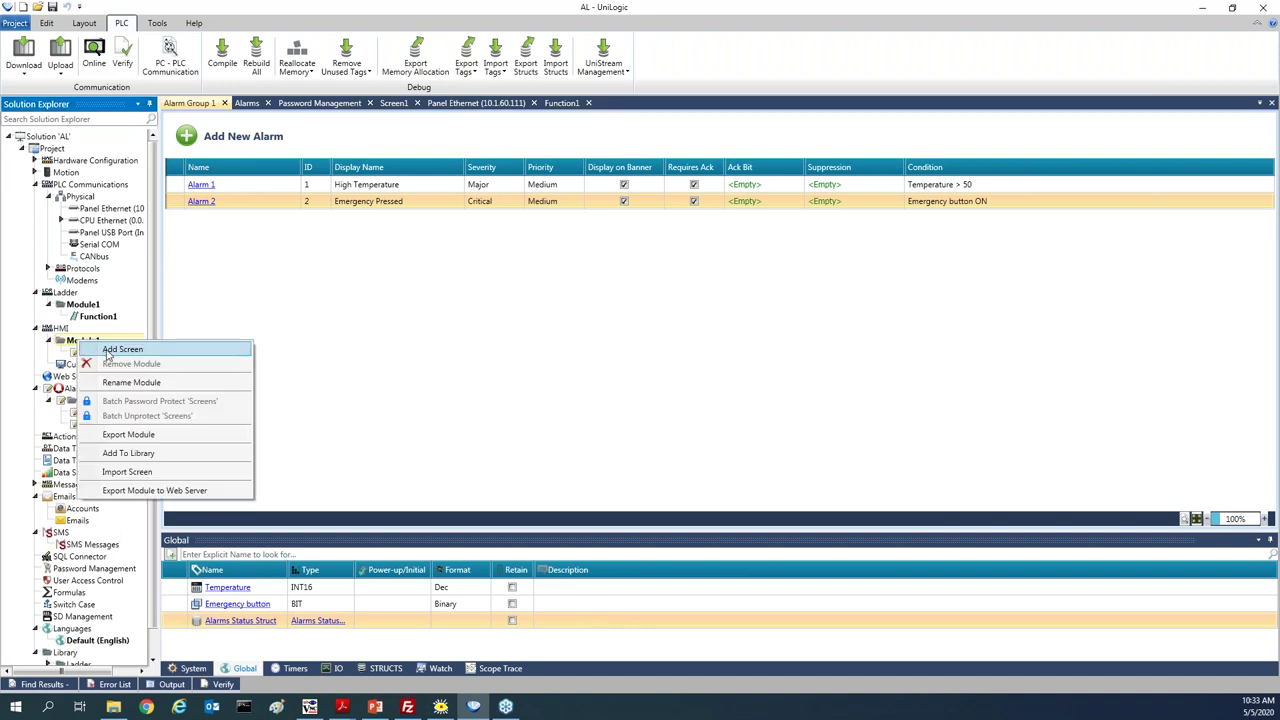
pyautogui.click(108, 350)
pyautogui.write('Ala')
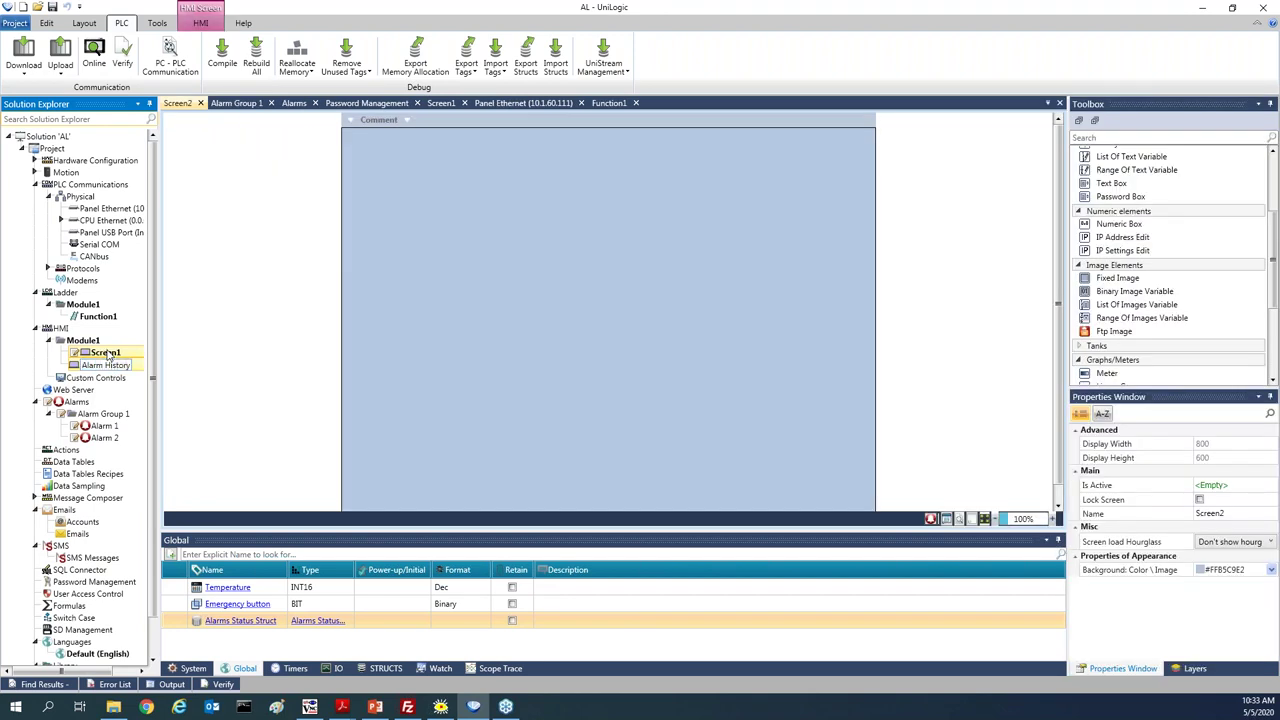
pyautogui.write('rm History')
pyautogui.press('Return')
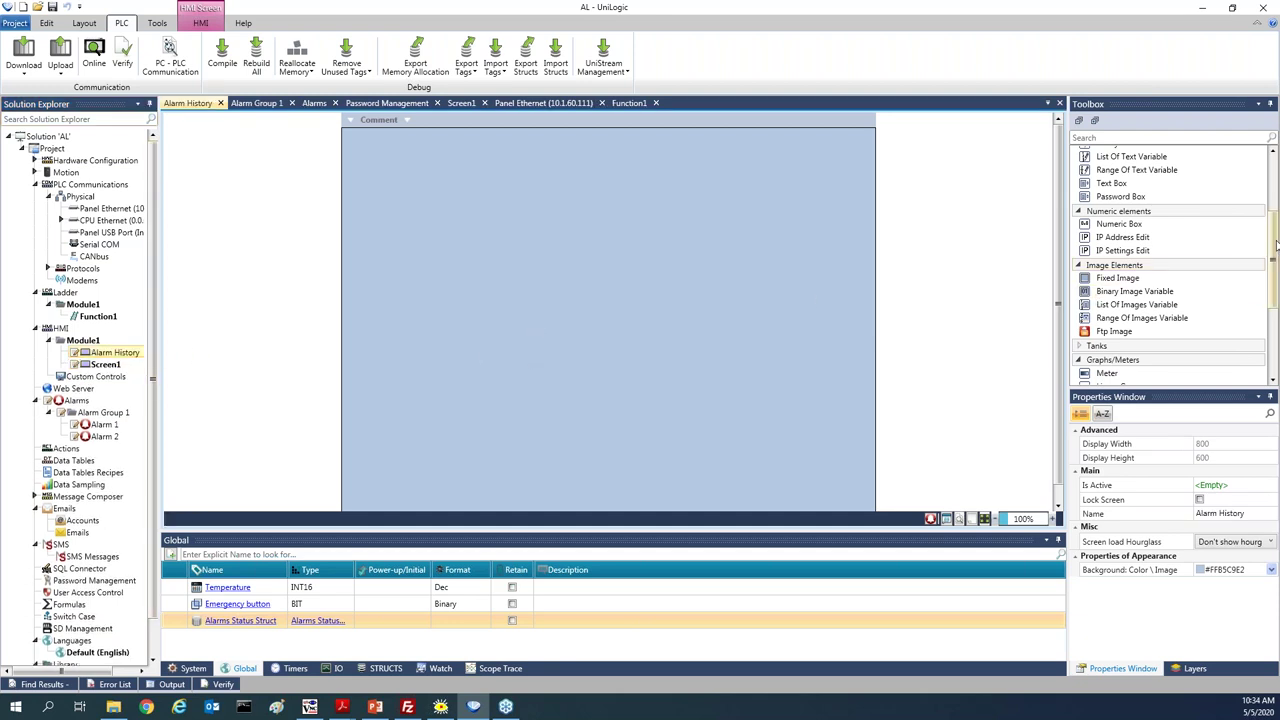
# Expand the Management Tools section of the Toolbox
pyautogui.scroll(-3, 1274, 288)
pyautogui.scroll(-3, 1274, 288)
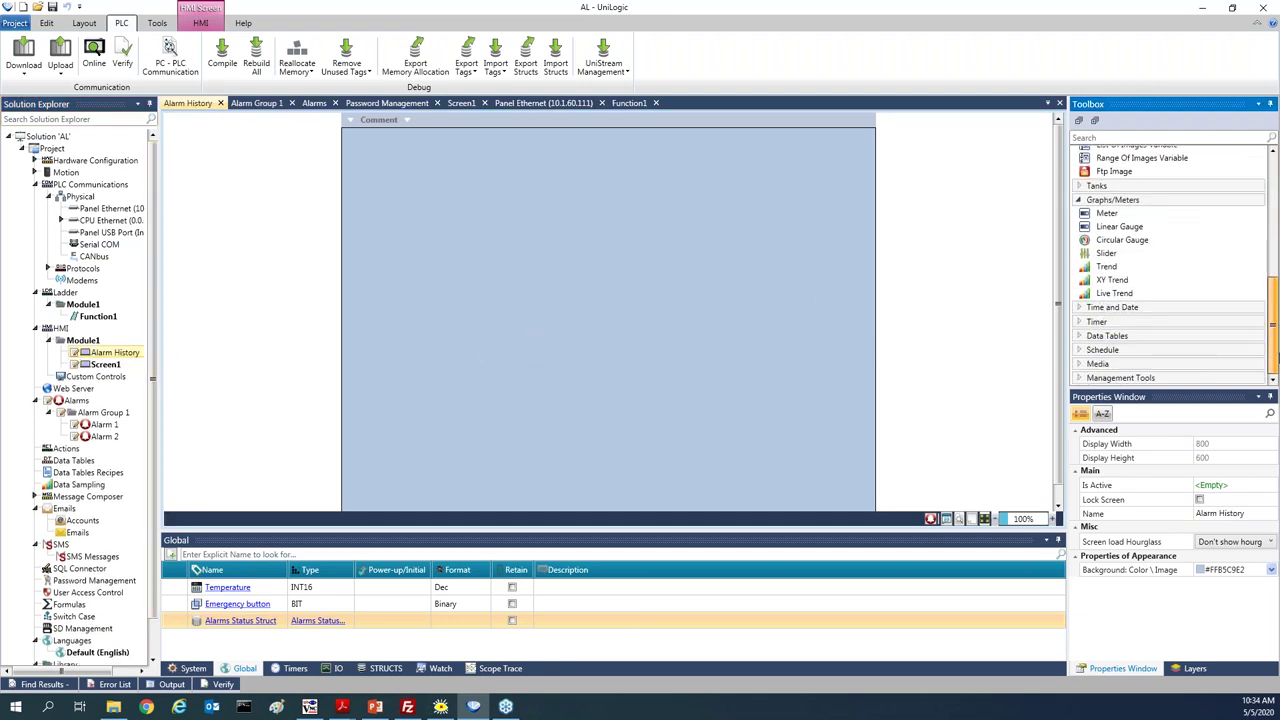
pyautogui.click(1153, 380)
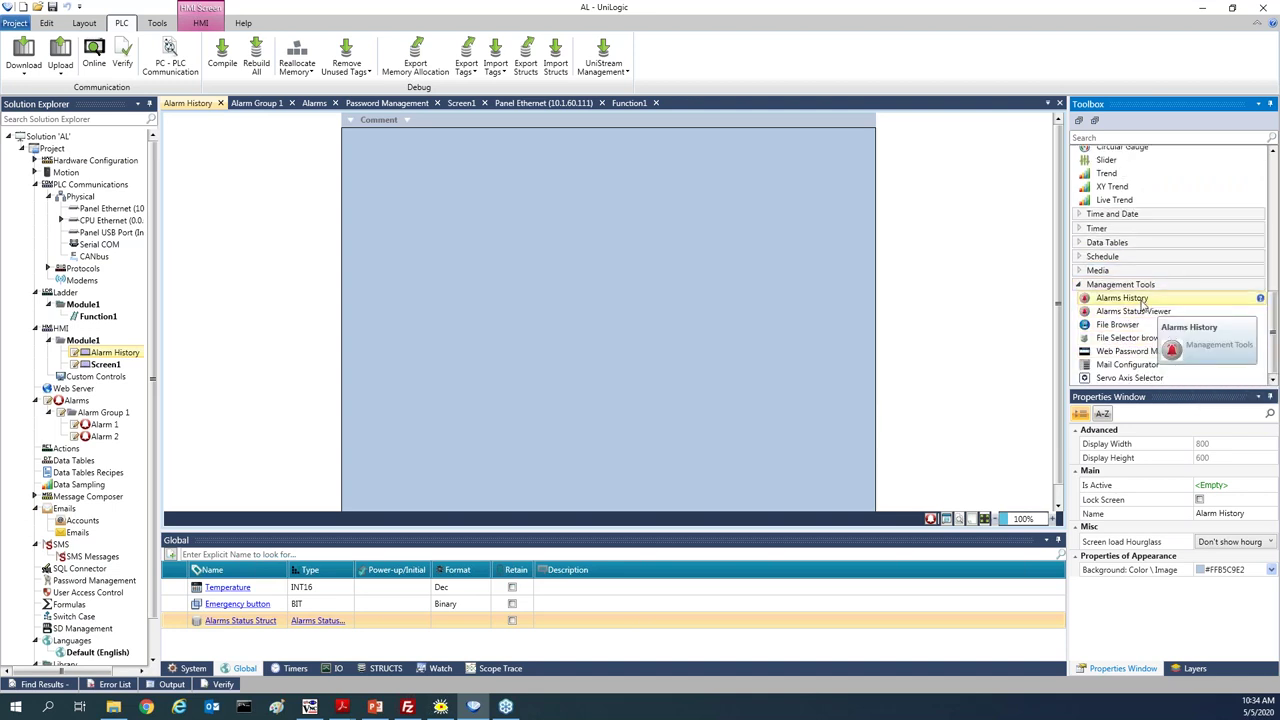
# Place an Alarms History table stretched to 800×443 on Alarm History, and rename Screen1 to Main
pyautogui.moveTo(1140, 302); pyautogui.dragTo(549, 207)
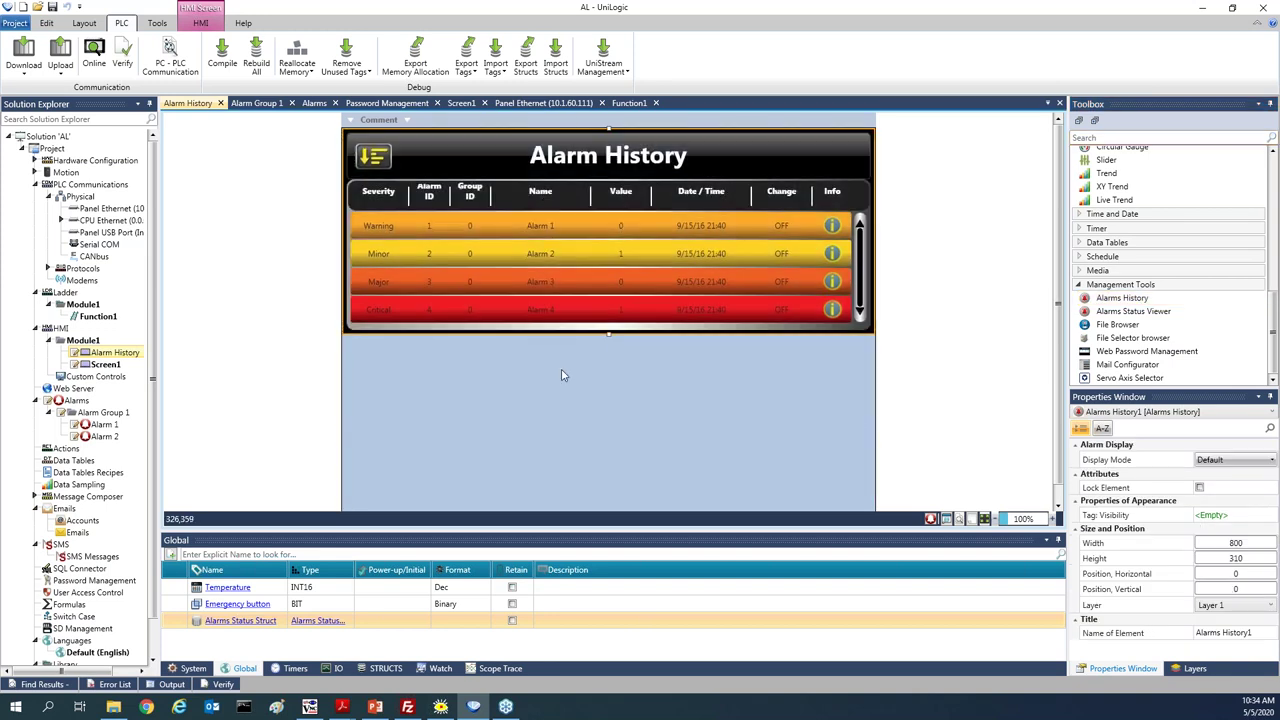
pyautogui.moveTo(607, 334); pyautogui.dragTo(607, 422)
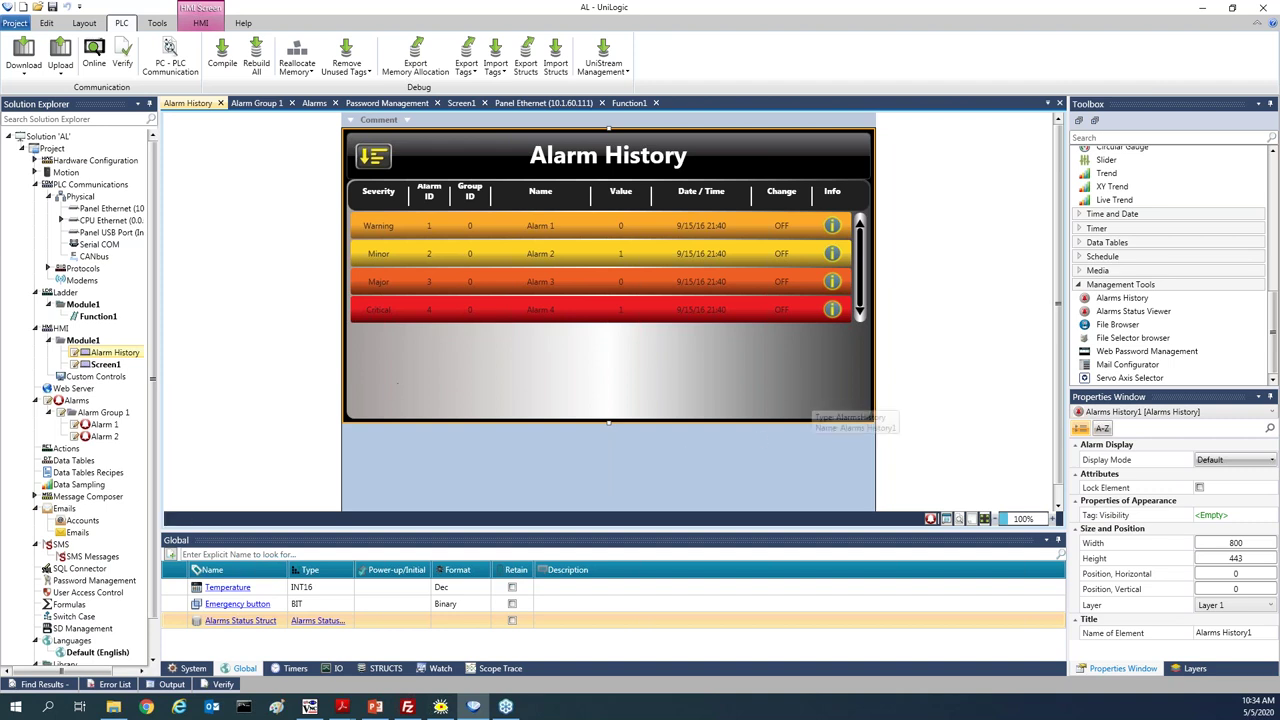
pyautogui.rightClick(107, 366)
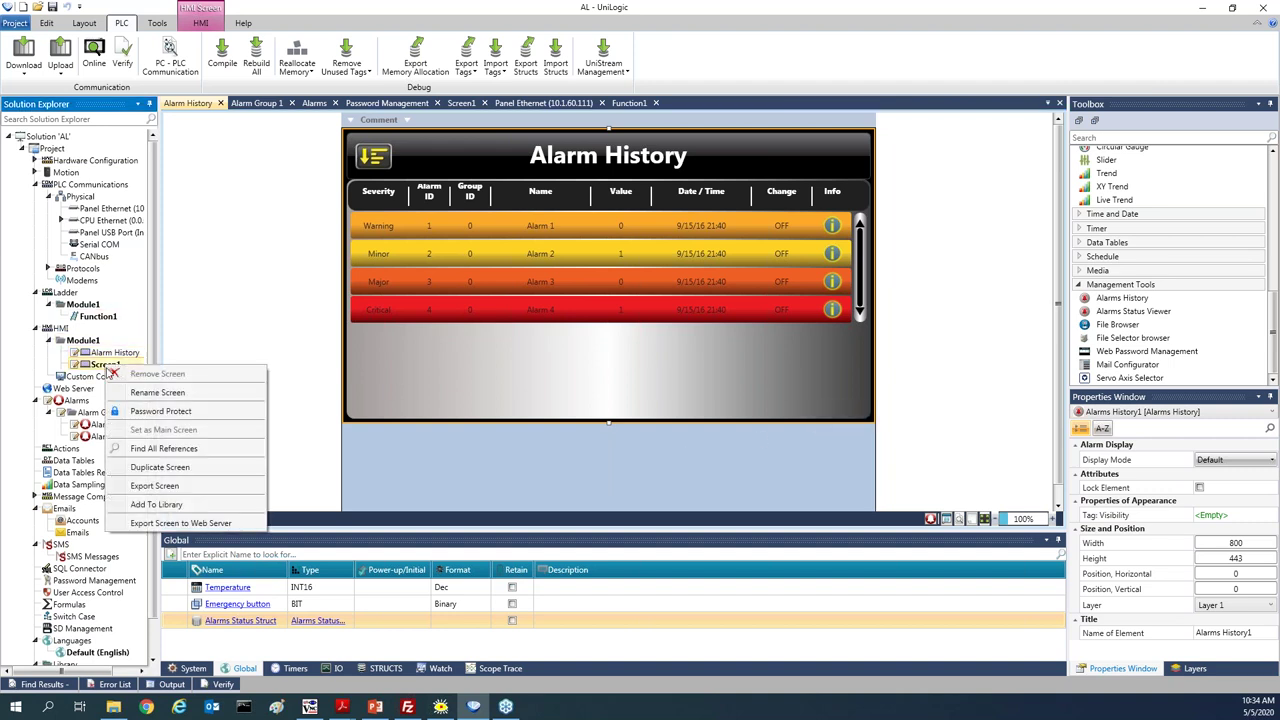
pyautogui.click(160, 393)
pyautogui.write('Main')
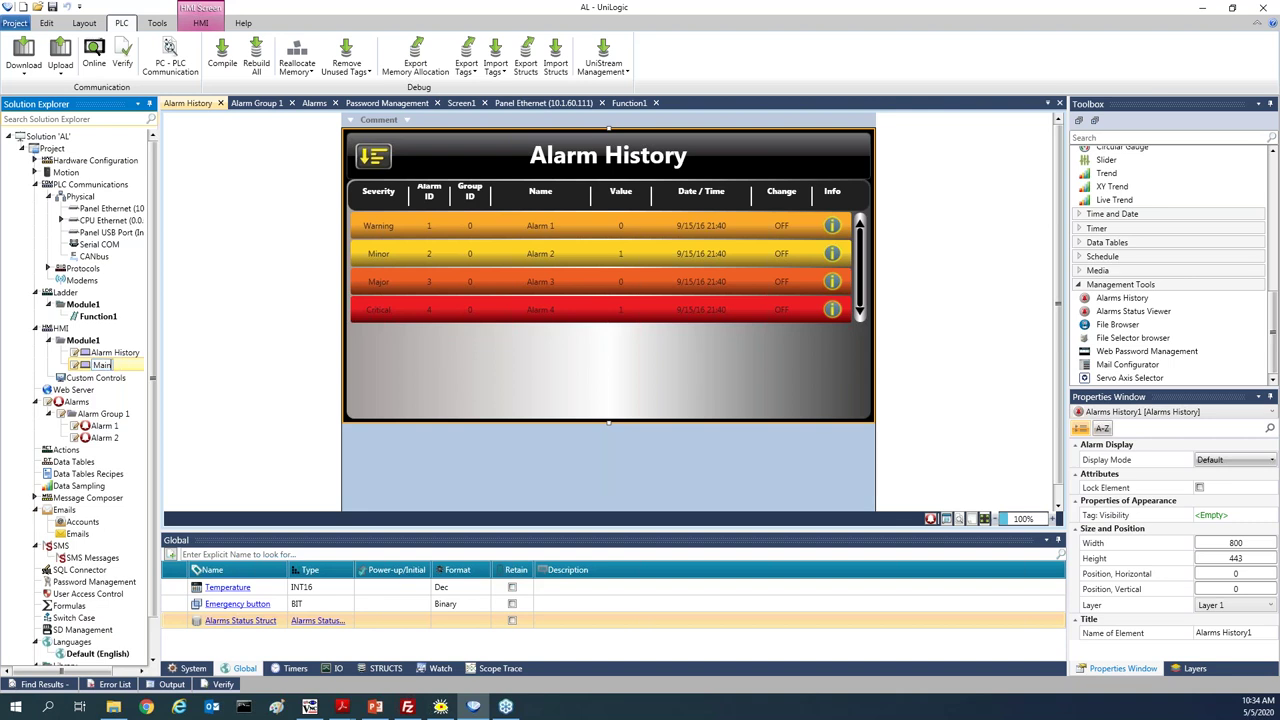
pyautogui.press('Return')
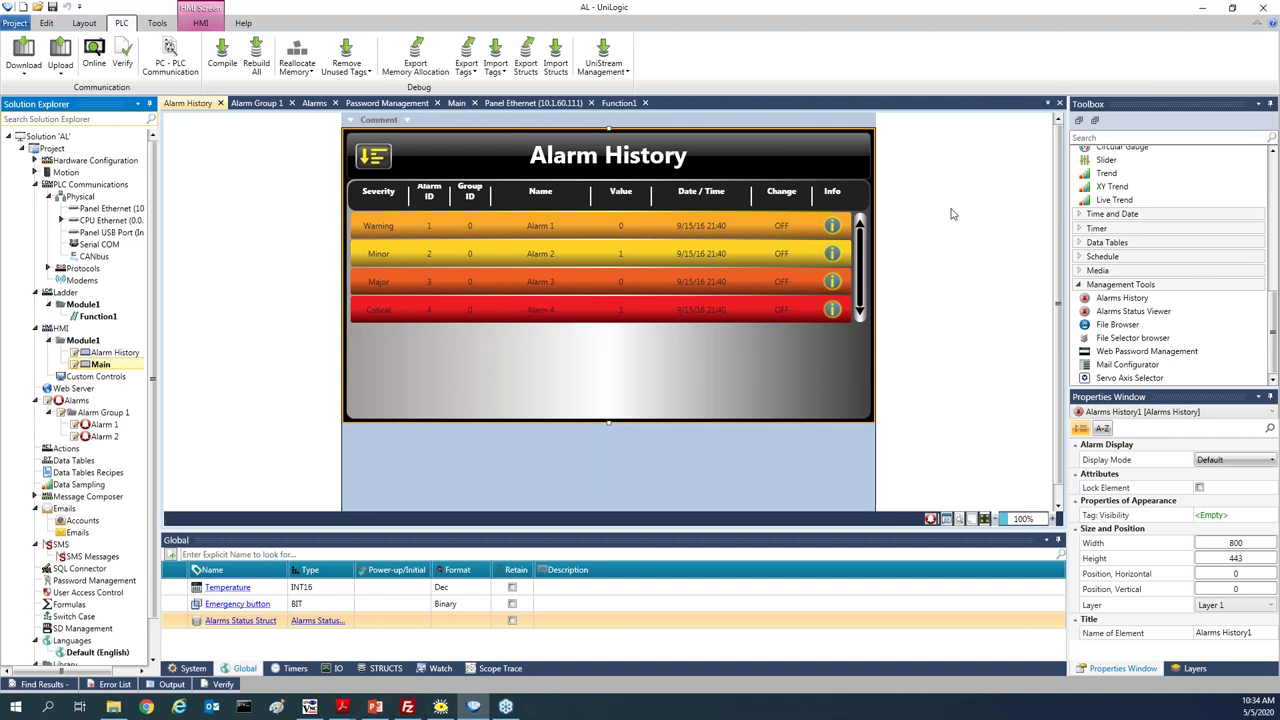
pyautogui.scroll(5, 1140, 220)
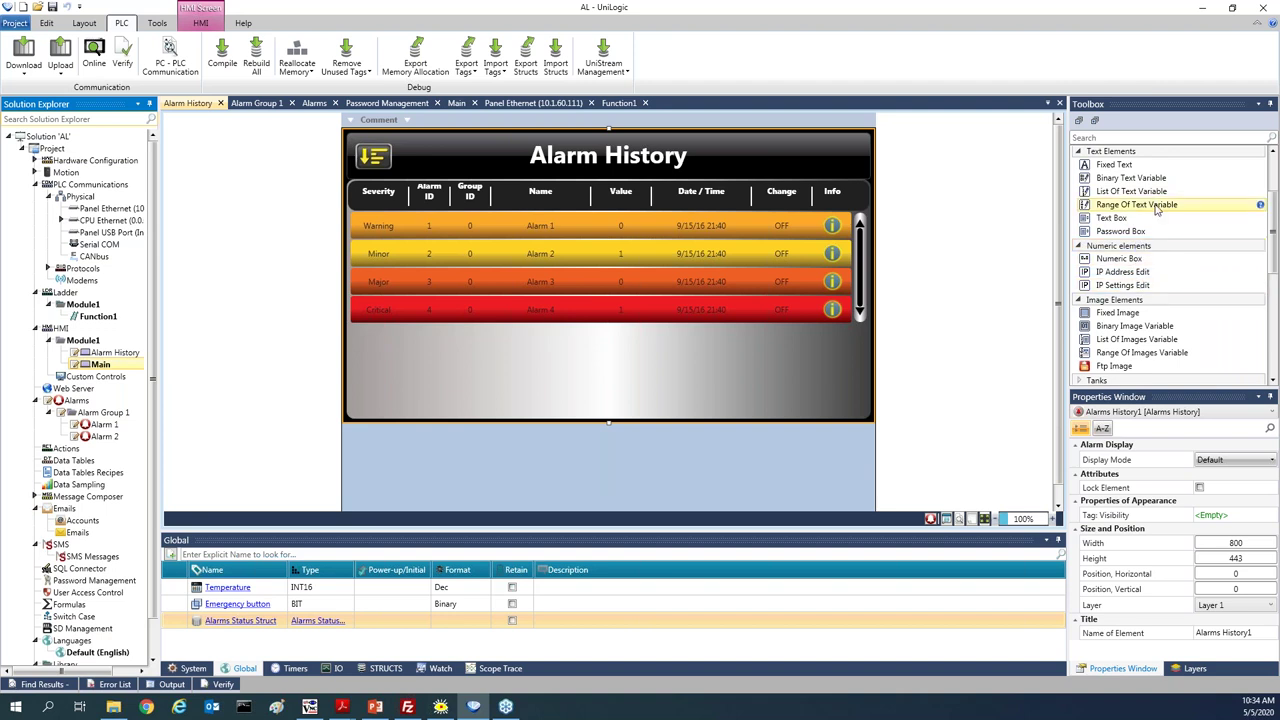
pyautogui.scroll(2, 1267, 168)
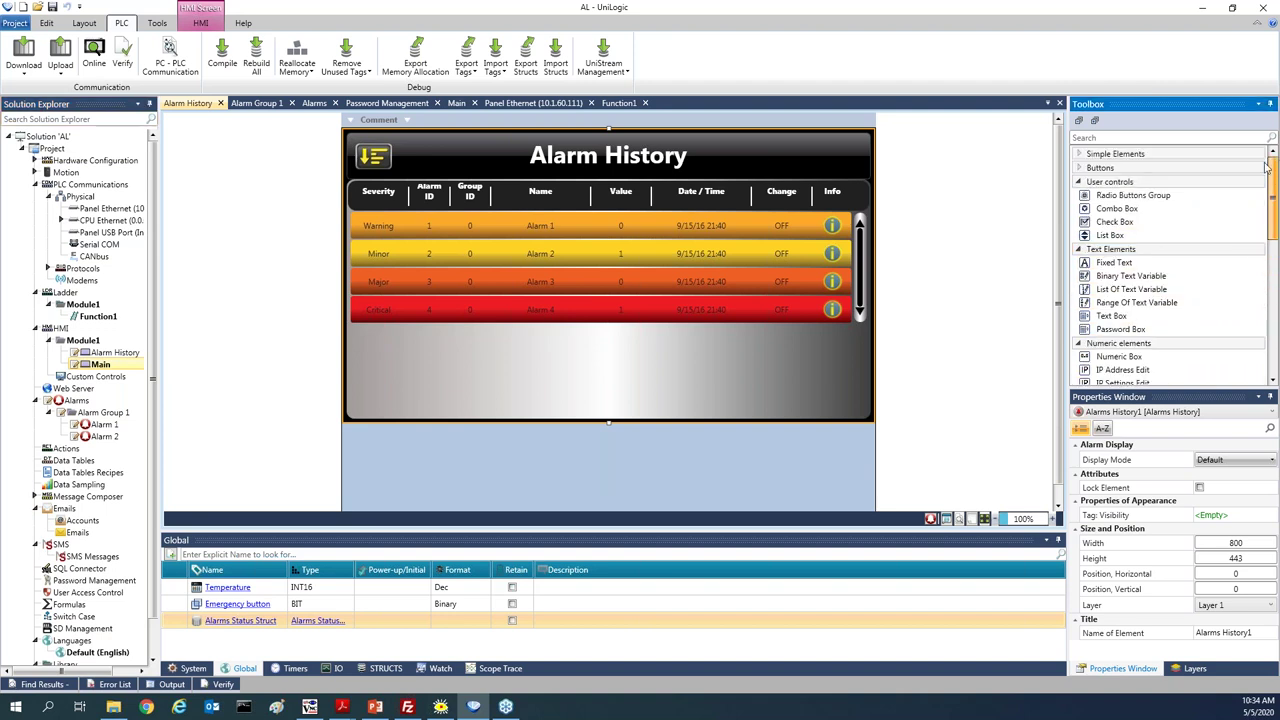
# Place a button below the alarm table with the caption 'Main'
pyautogui.click(1168, 168)
pyautogui.moveTo(1110, 180); pyautogui.dragTo(340, 470)
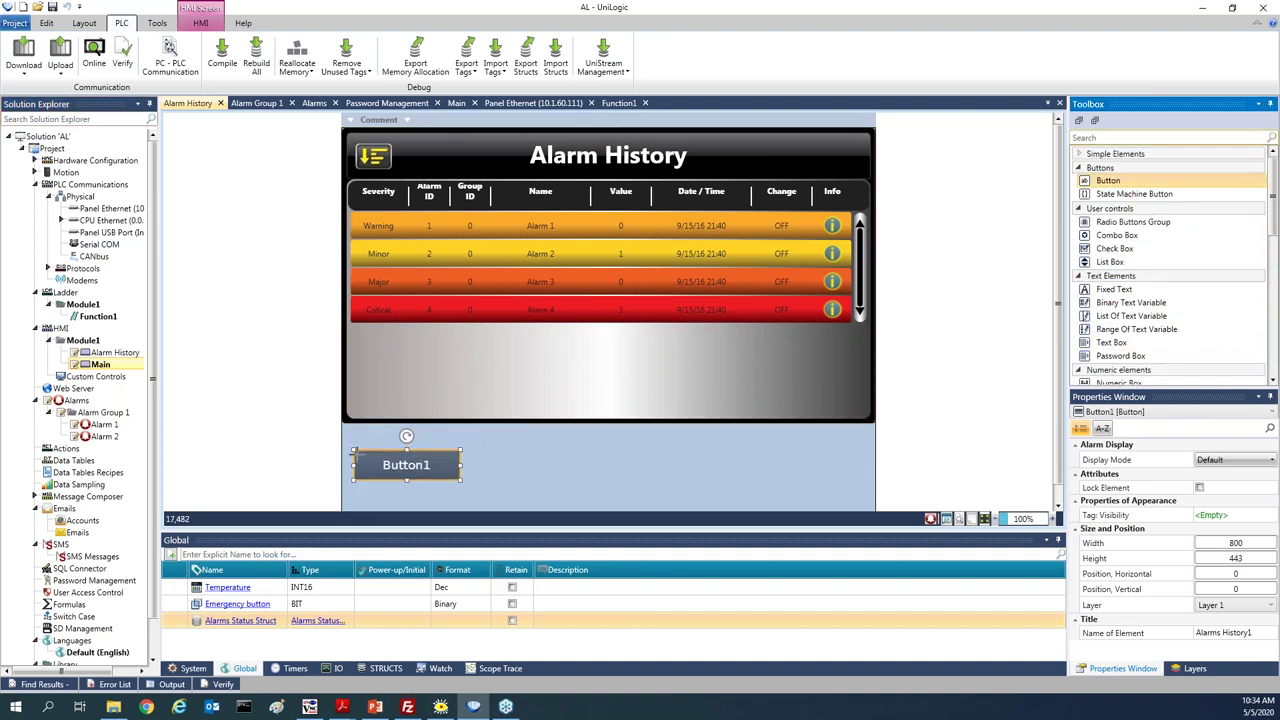
pyautogui.write('Main')
pyautogui.press('Return')
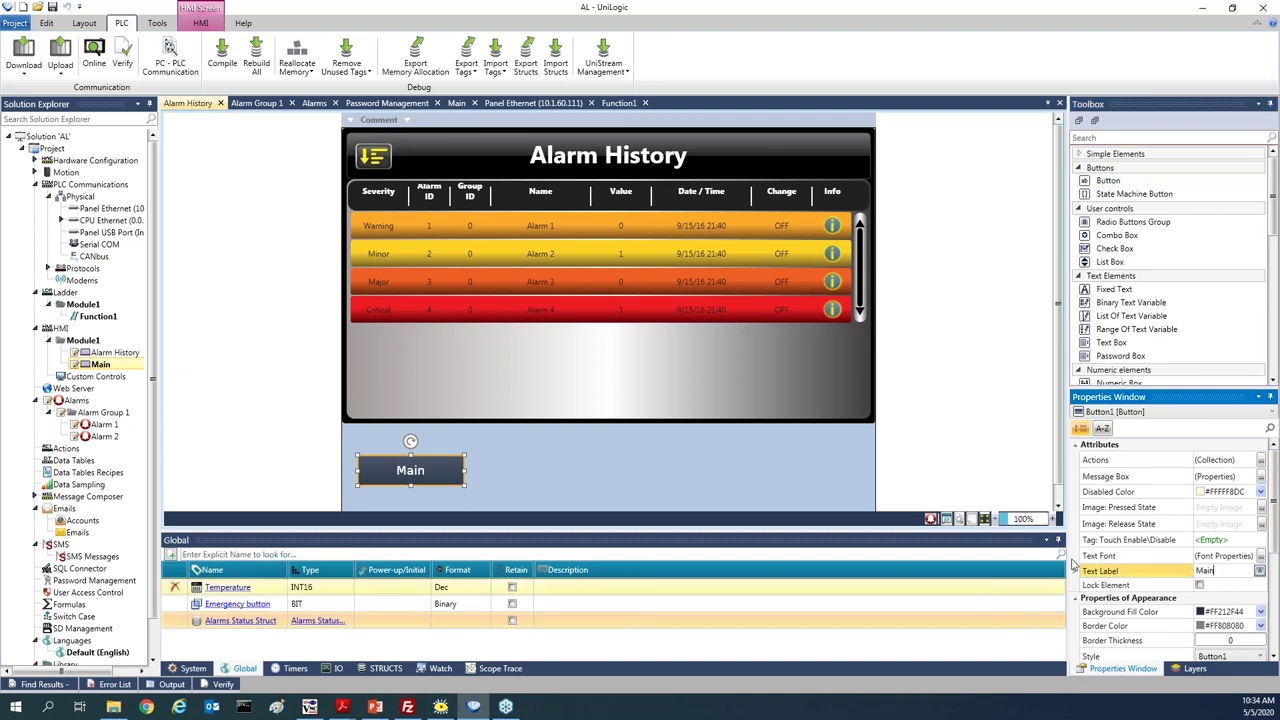
# Give the button a Load Screen action targeting the Main screen
pyautogui.click(1230, 459)
pyautogui.click(1260, 459)
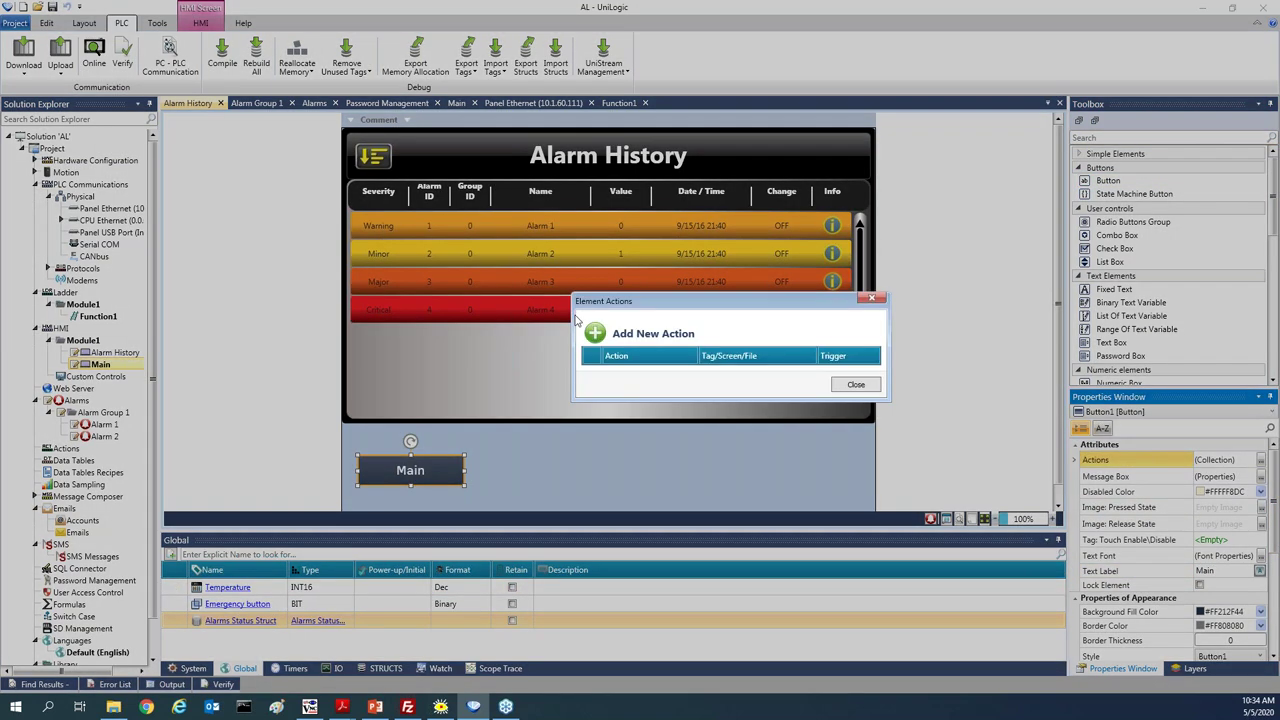
pyautogui.click(595, 333)
pyautogui.click(675, 374)
pyautogui.click(676, 376)
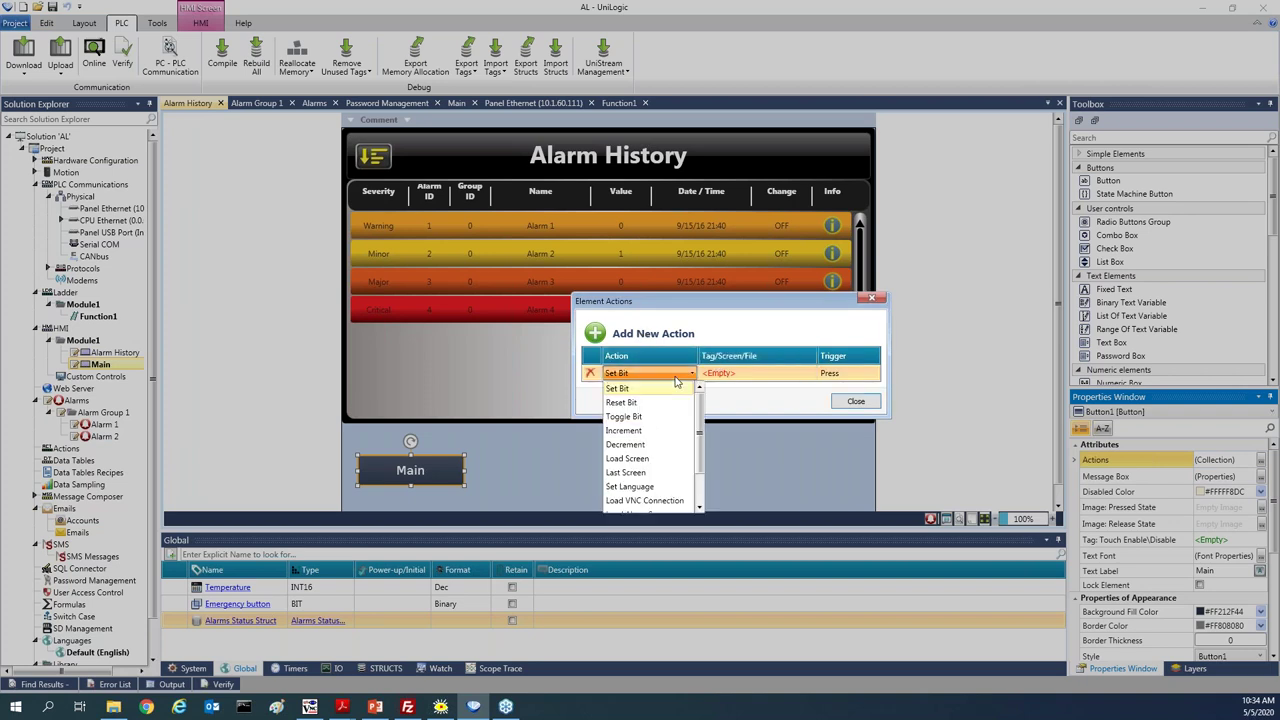
pyautogui.click(628, 458)
pyautogui.click(719, 372)
pyautogui.click(725, 390)
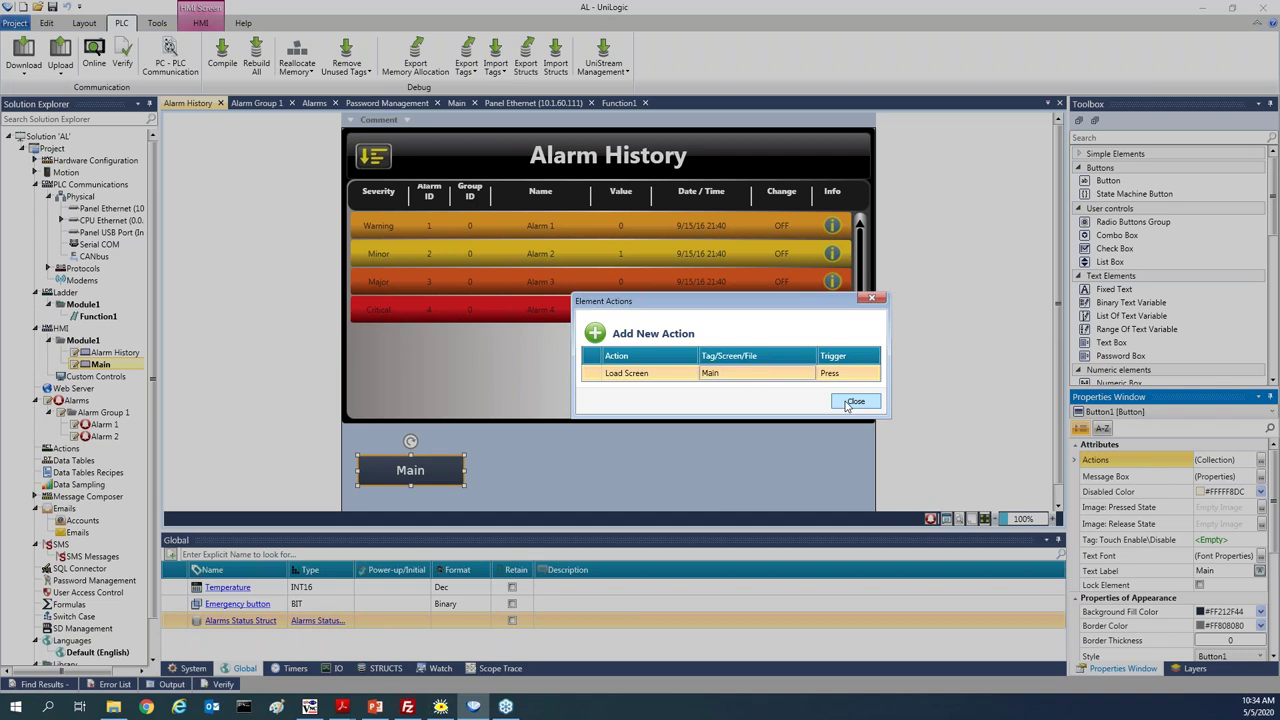
pyautogui.click(852, 401)
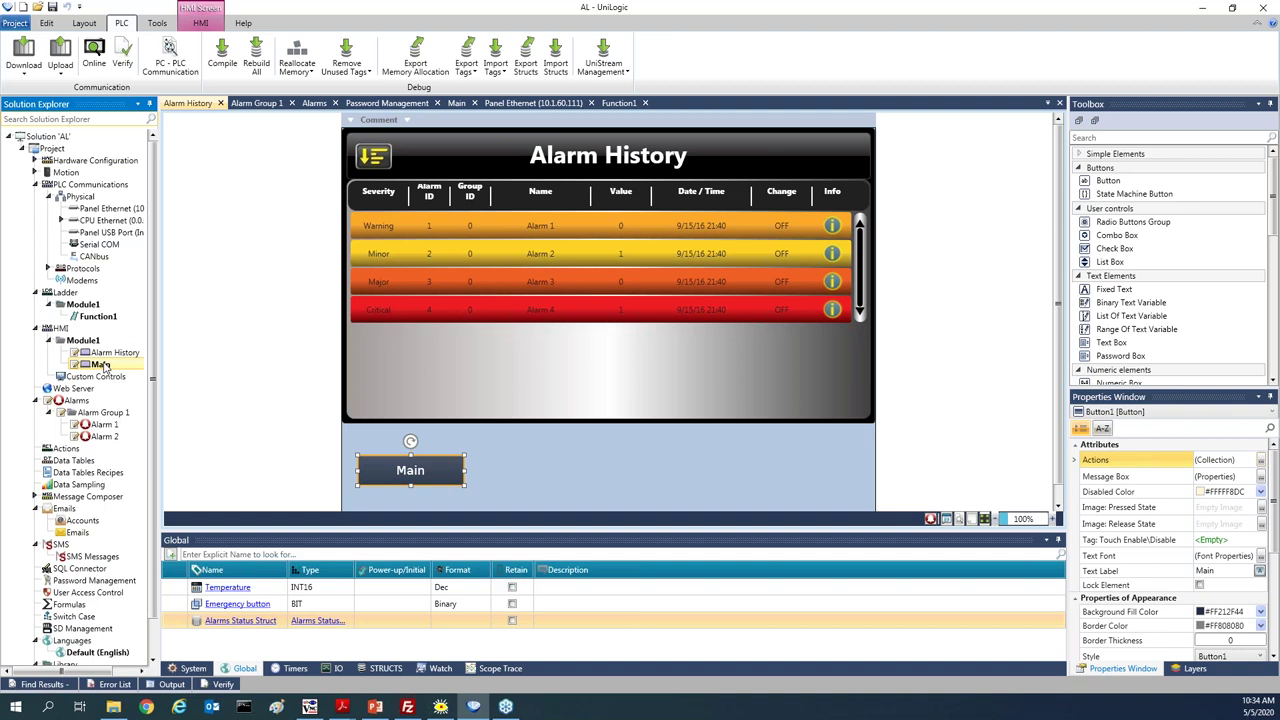
# On the Main screen, place a button below the temperature slider captioned 'Alarm History'
pyautogui.doubleClick(101, 365)
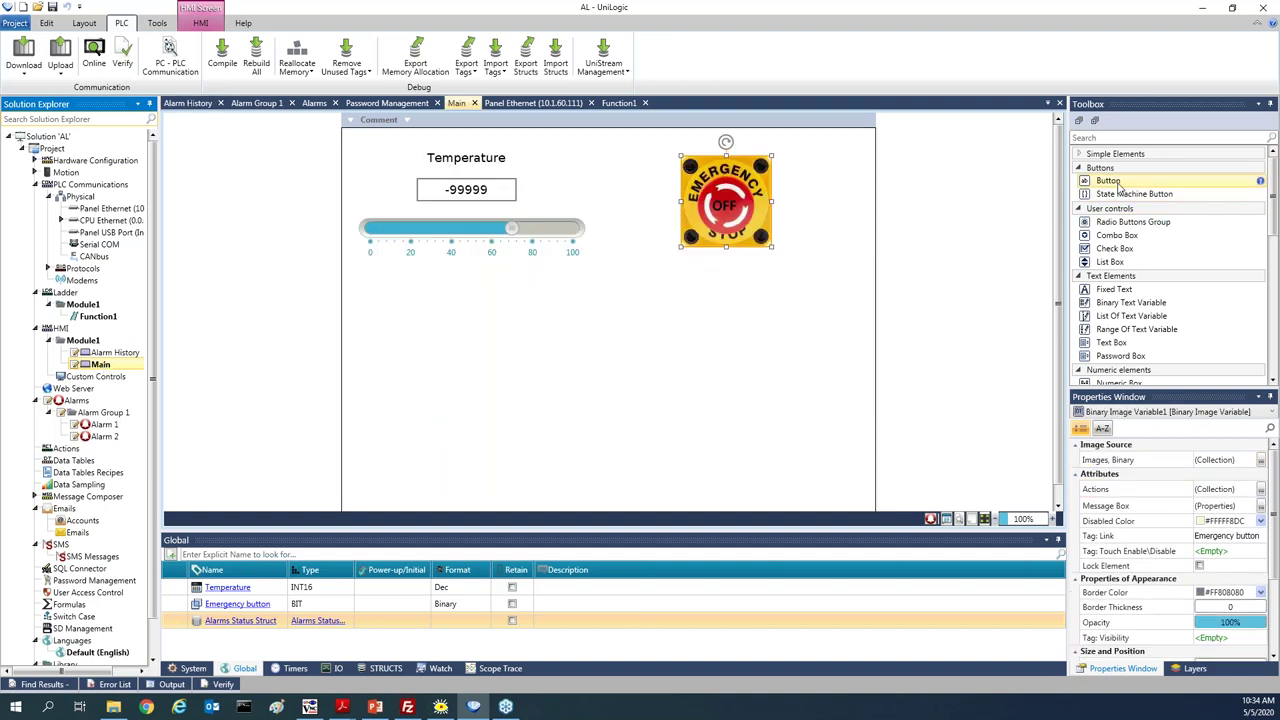
pyautogui.moveTo(1108, 181); pyautogui.dragTo(372, 342)
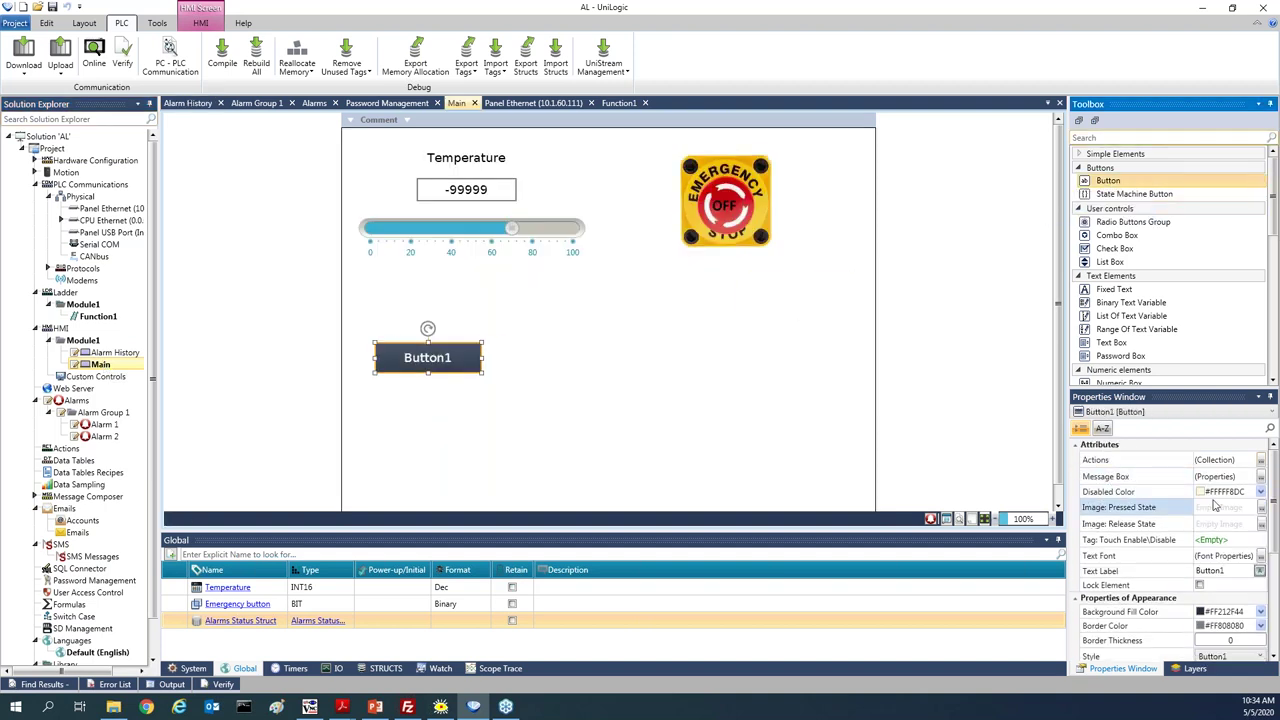
pyautogui.click(1215, 570)
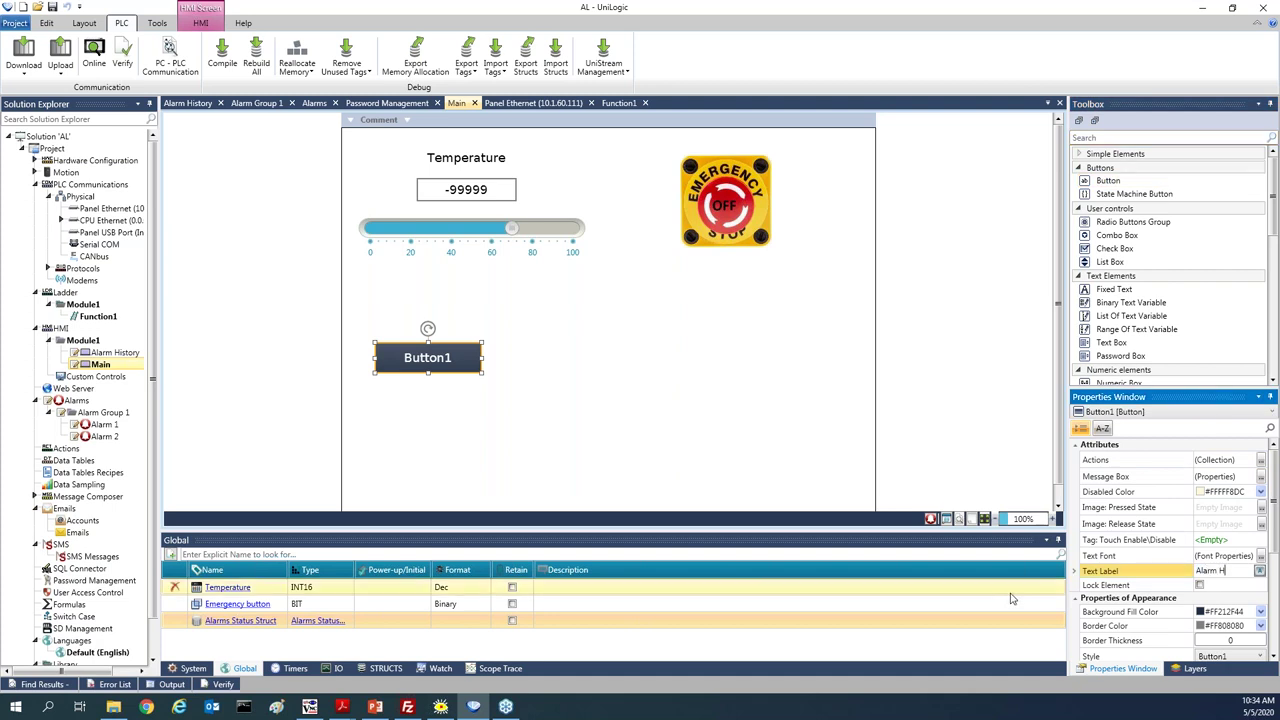
pyautogui.press('Return')
# Give the button a Load Screen action targeting the Alarm History screen
pyautogui.click(1260, 462)
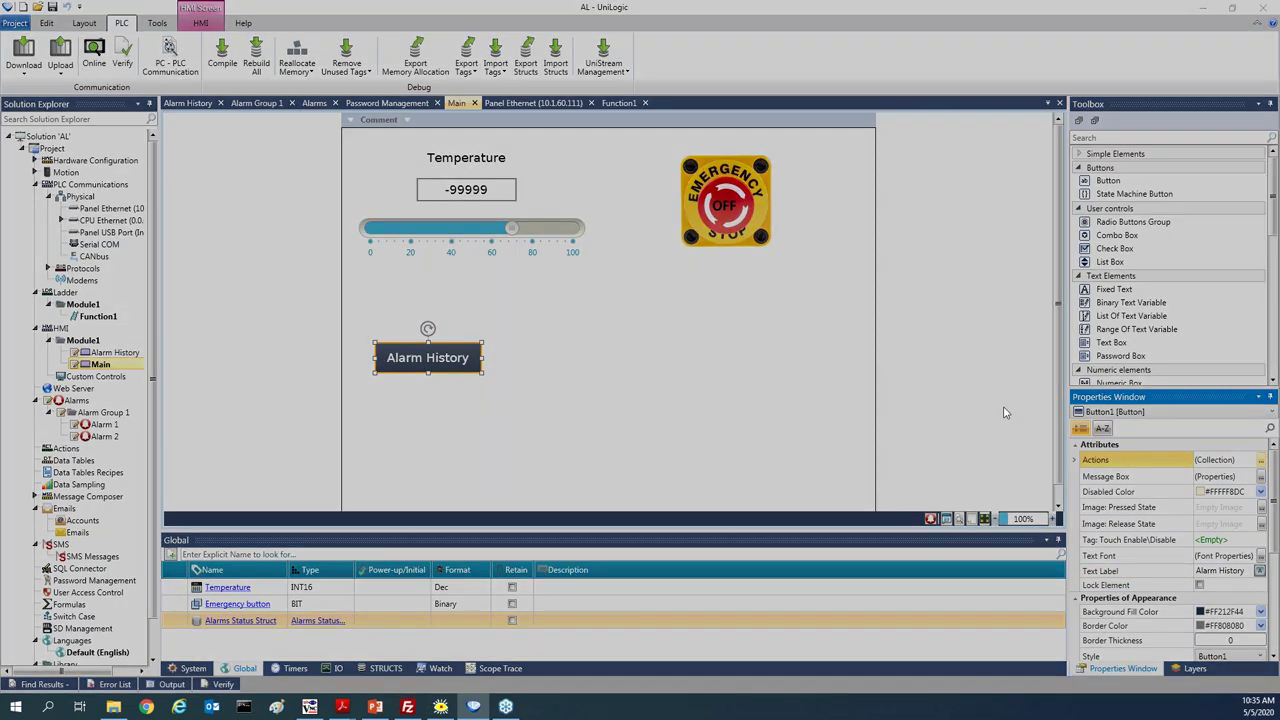
pyautogui.click(665, 336)
pyautogui.click(650, 373)
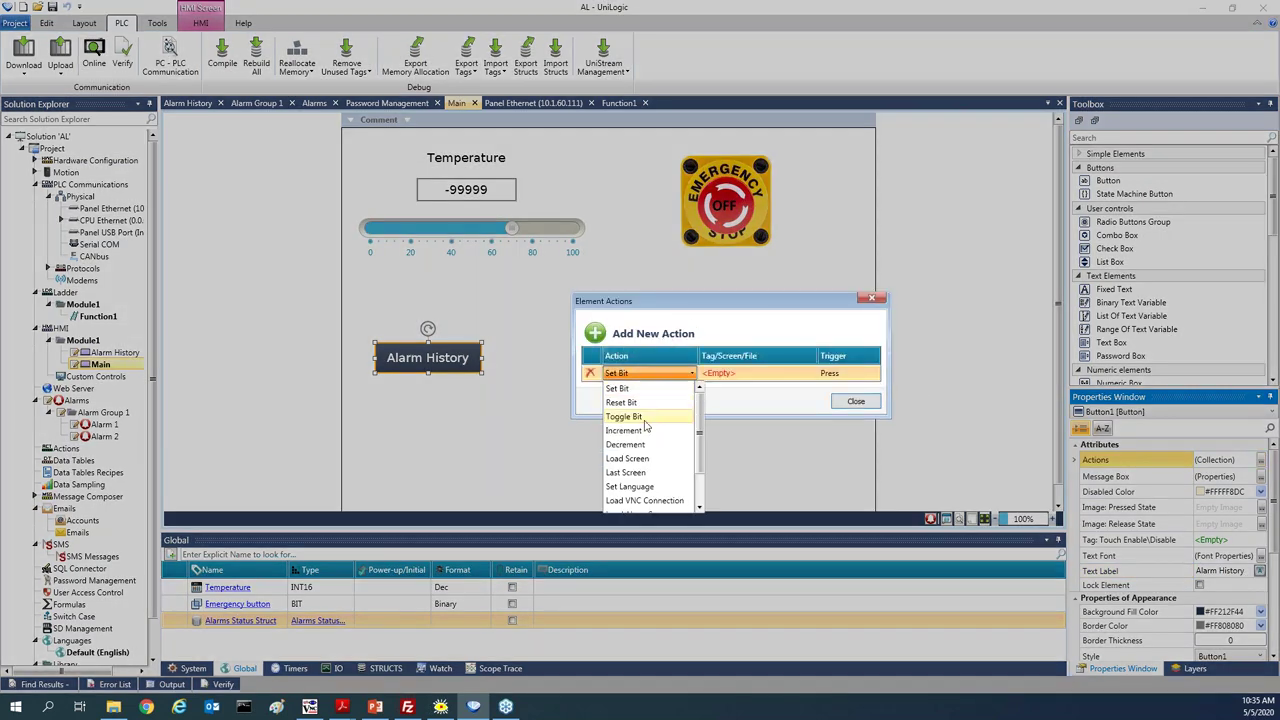
pyautogui.click(648, 456)
pyautogui.click(728, 374)
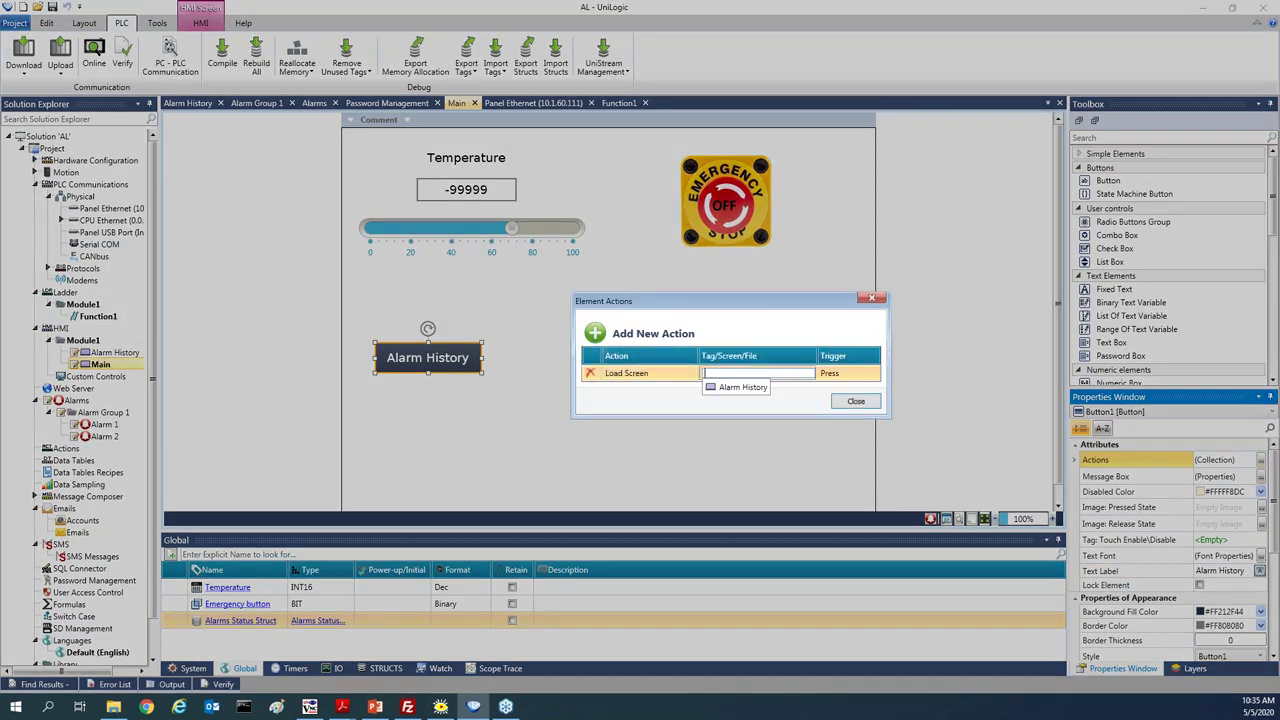
pyautogui.click(735, 389)
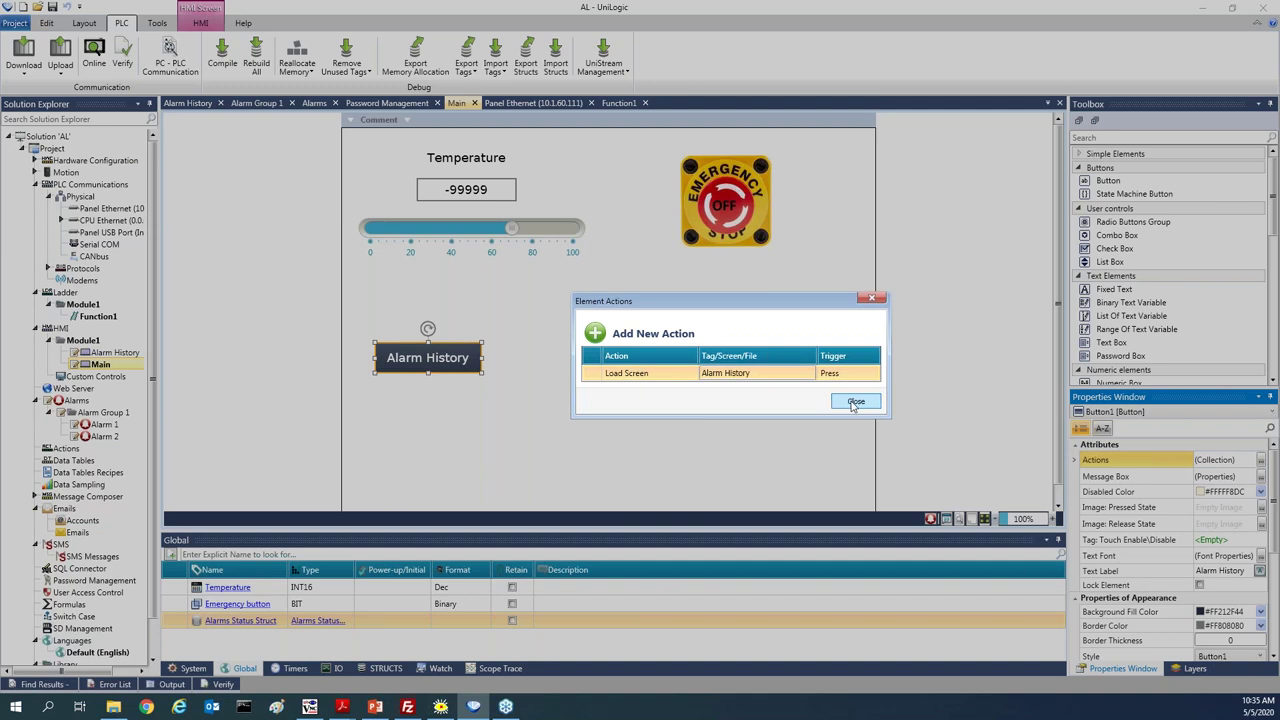
pyautogui.click(856, 402)
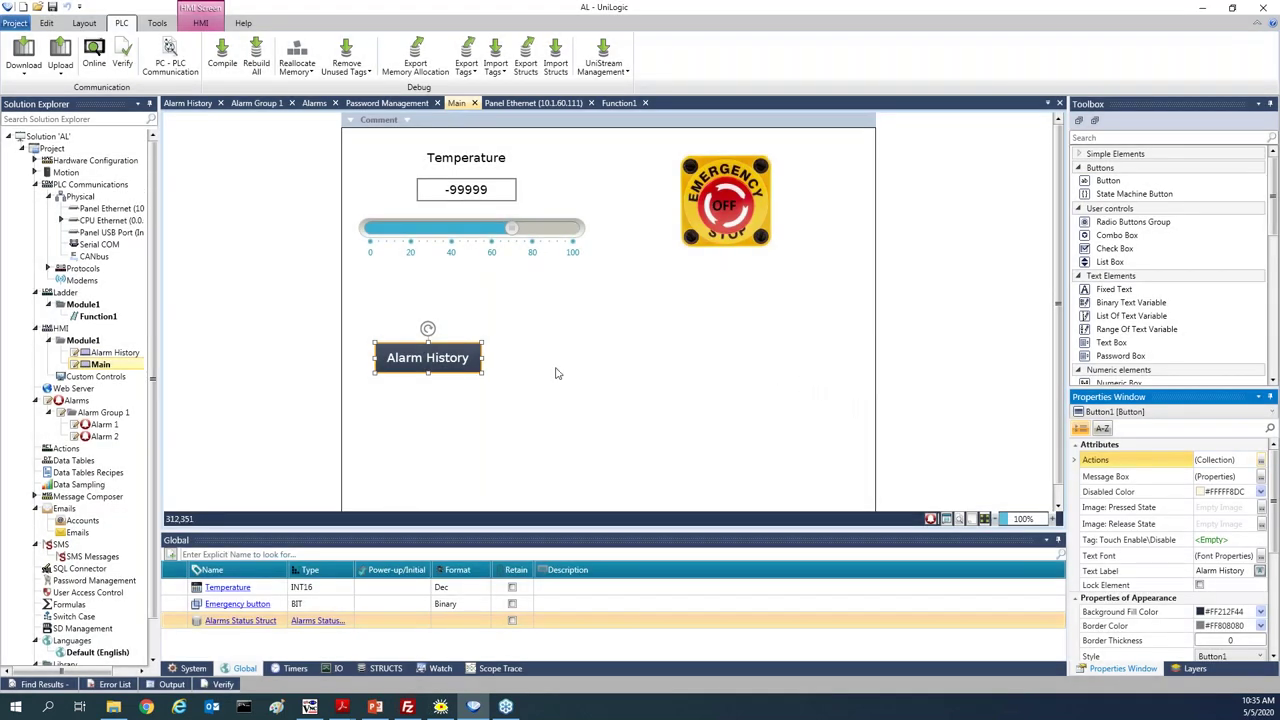
# Compile and download the project despite the listed differences, going online with 0 errors
pyautogui.click(23, 52)
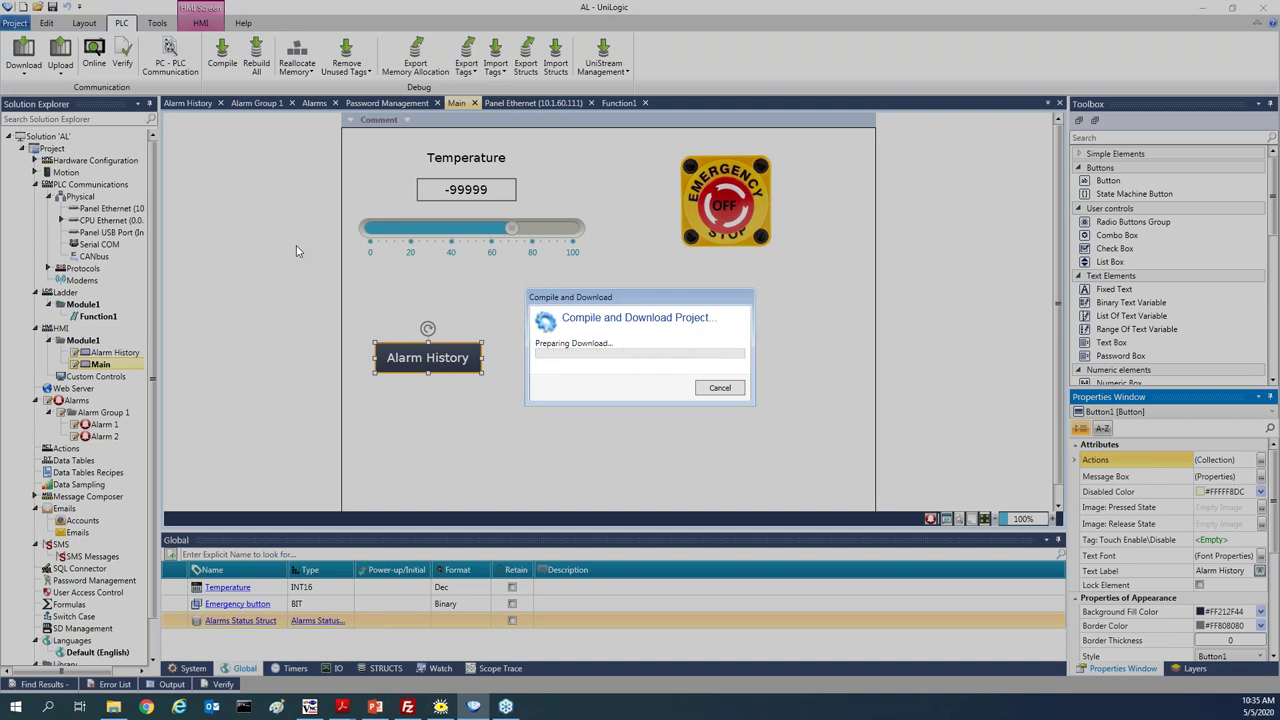
pyautogui.click(806, 464)
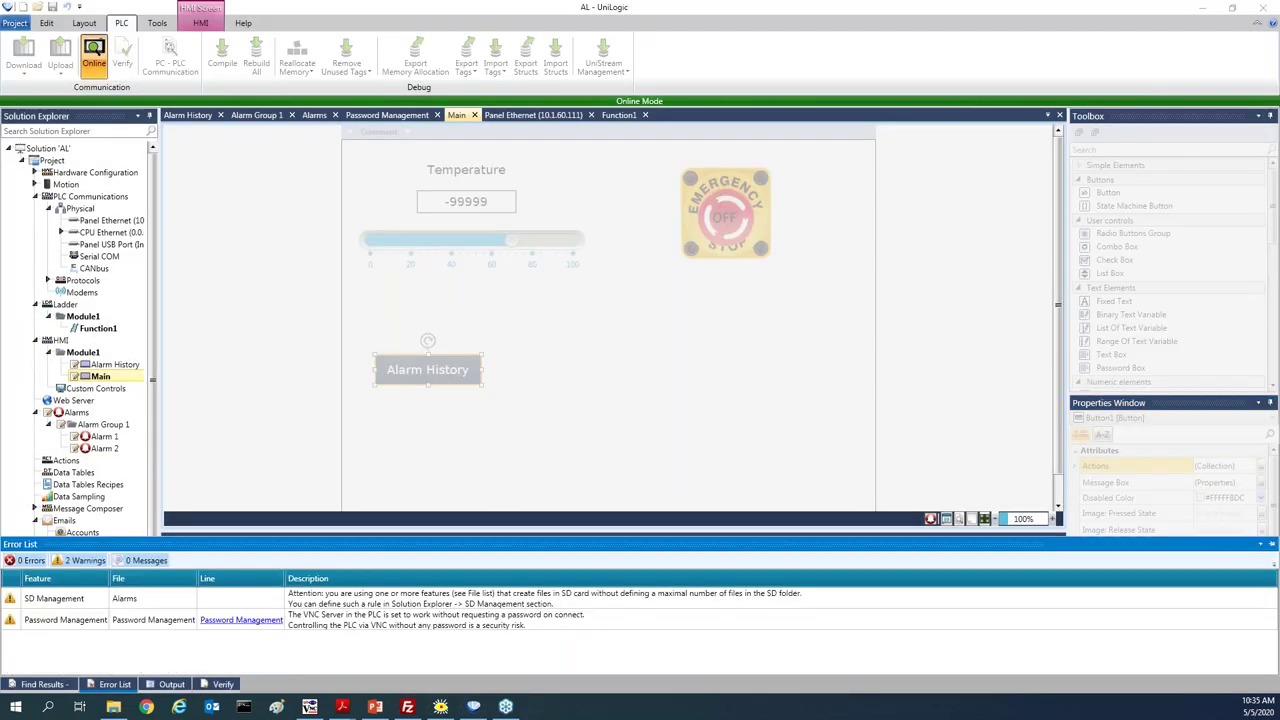
# On the VNC panel view Alarm History, cancel its sort dialog, return to Main, then leave Online Mode
pyautogui.click(311, 708)
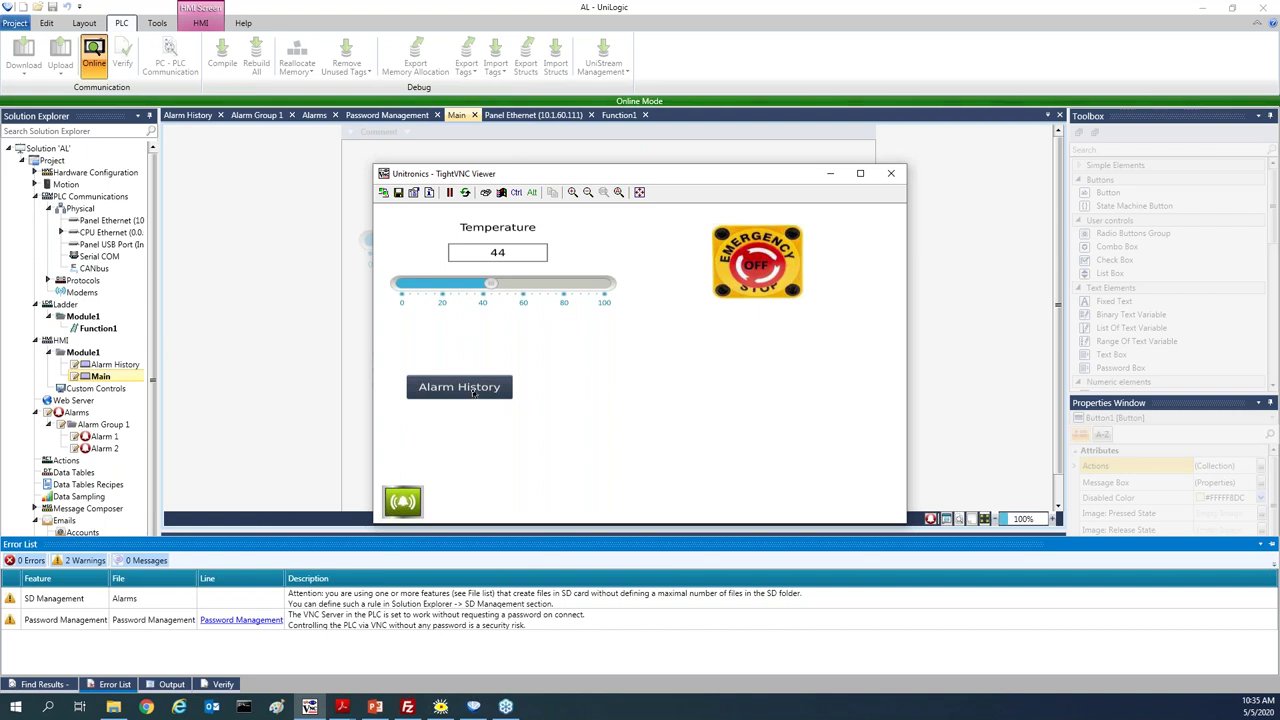
pyautogui.click(471, 398)
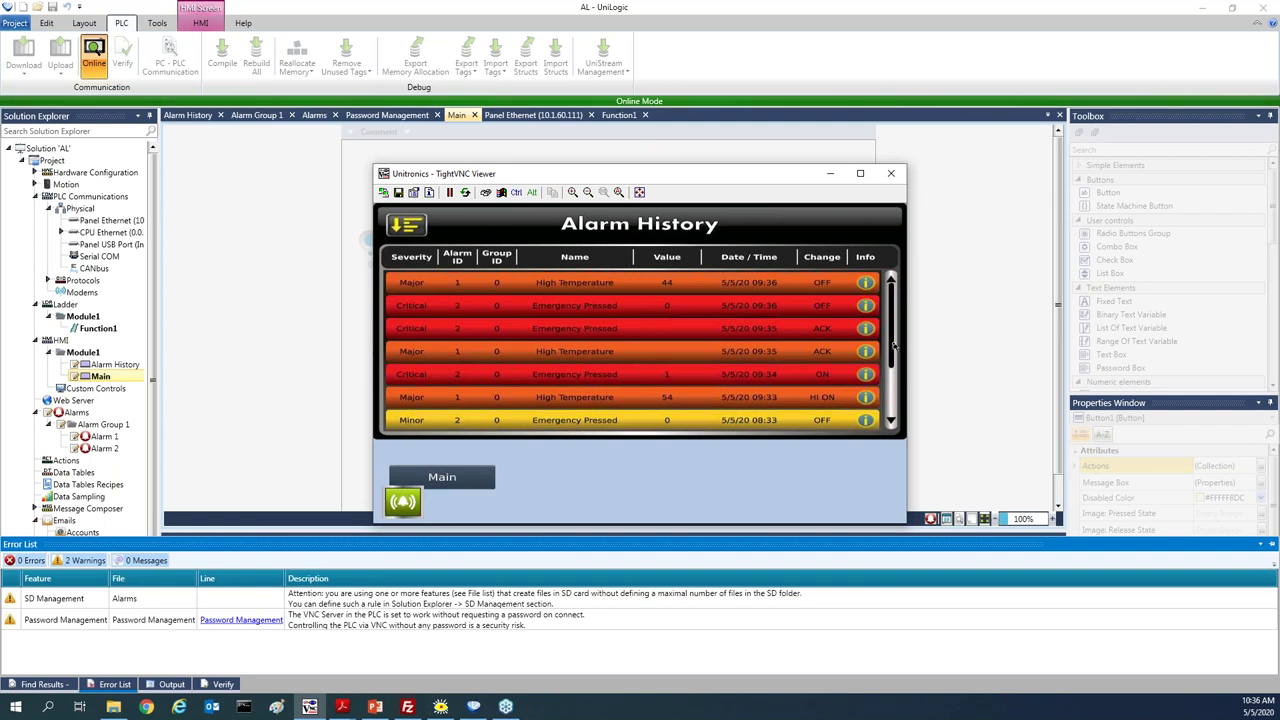
pyautogui.scroll(-2, 891, 397)
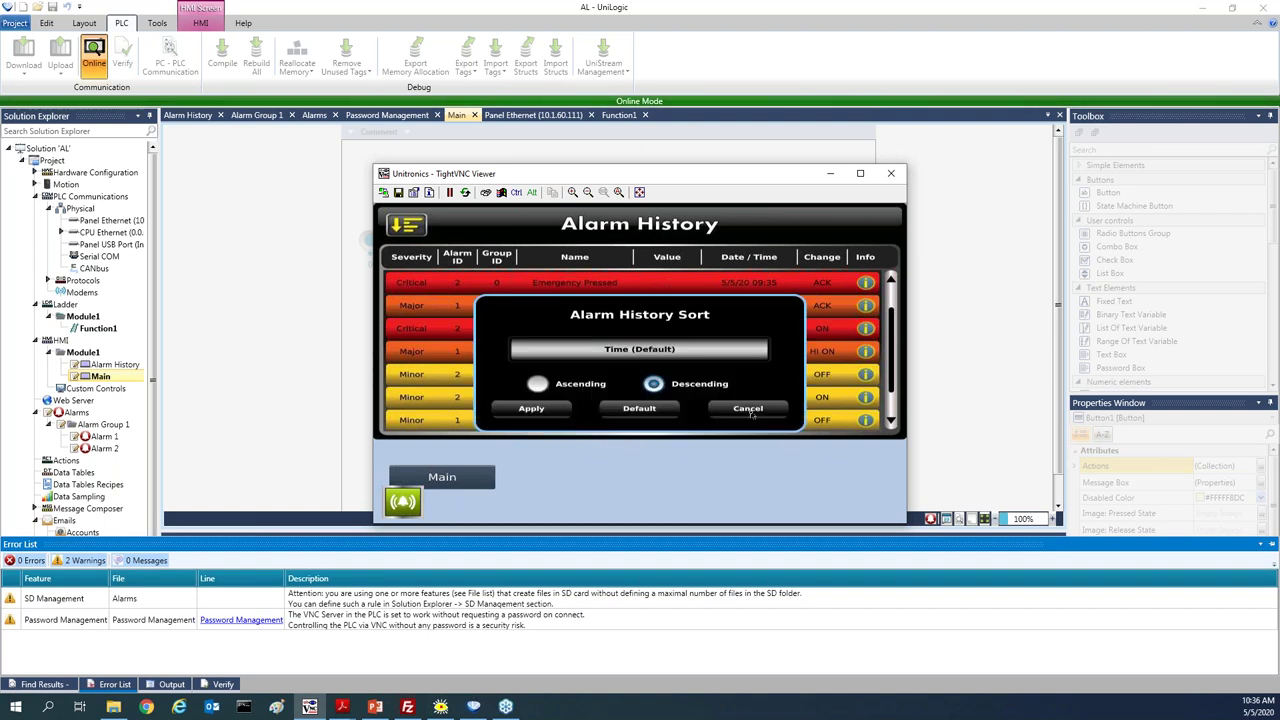
pyautogui.click(749, 410)
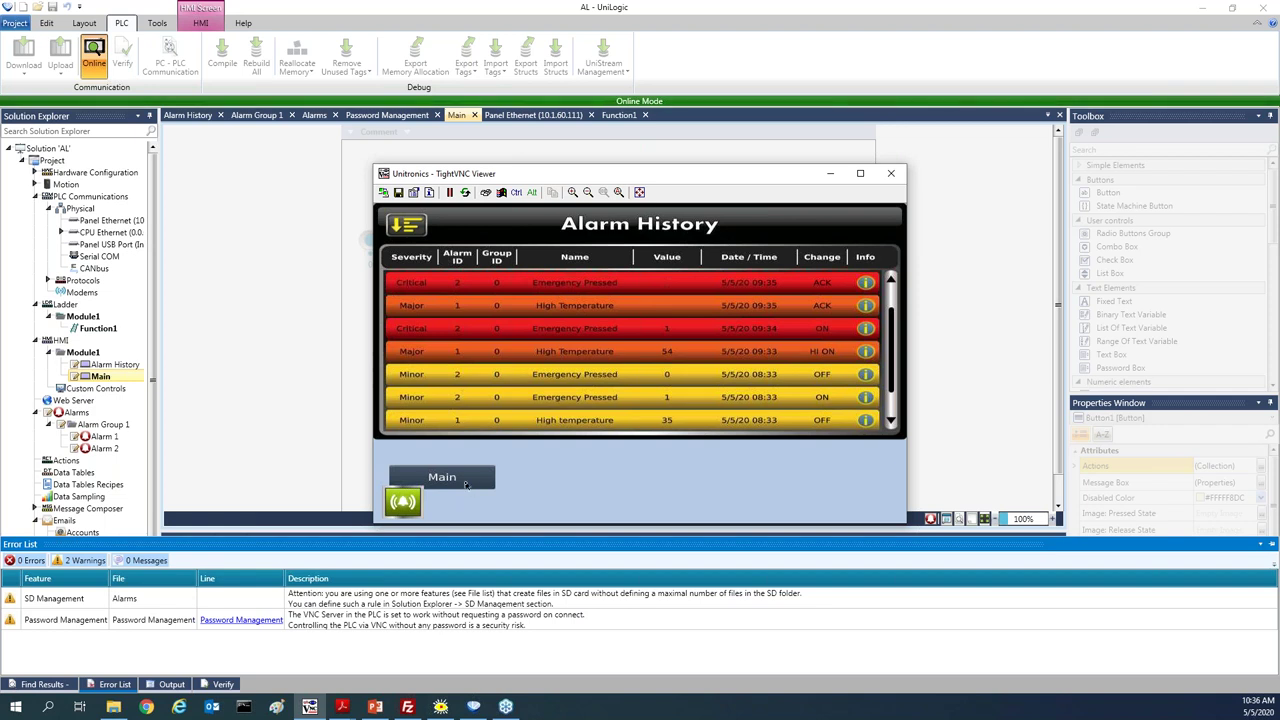
pyautogui.click(465, 482)
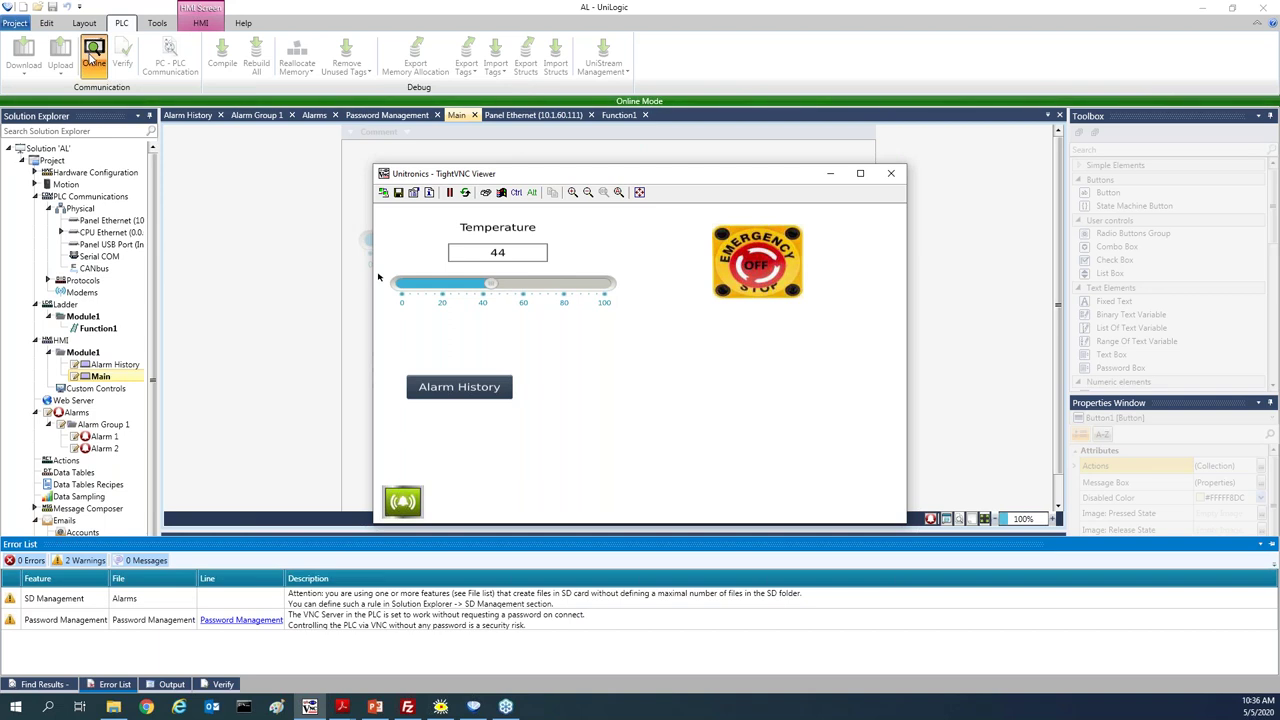
pyautogui.click(93, 58)
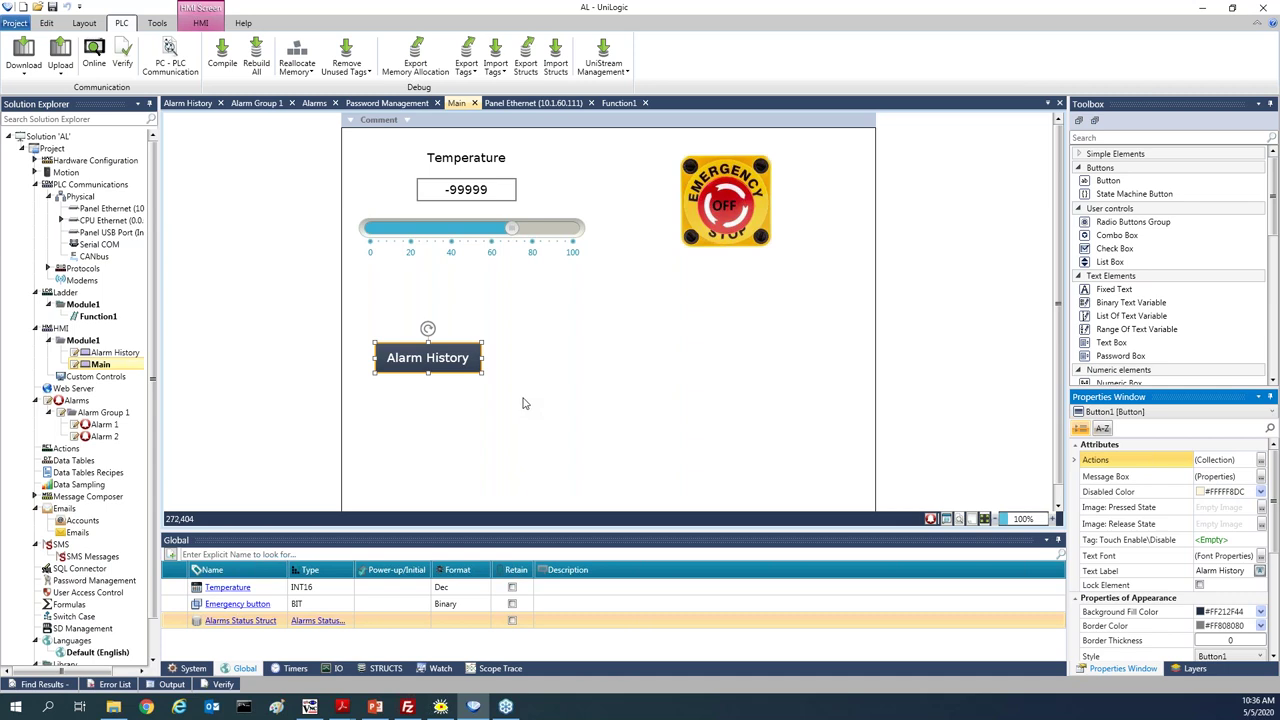
# Add a screen named 'Alarm Manage' to Module1 with an Alarms Status Viewer near its top
pyautogui.rightClick(97, 343)
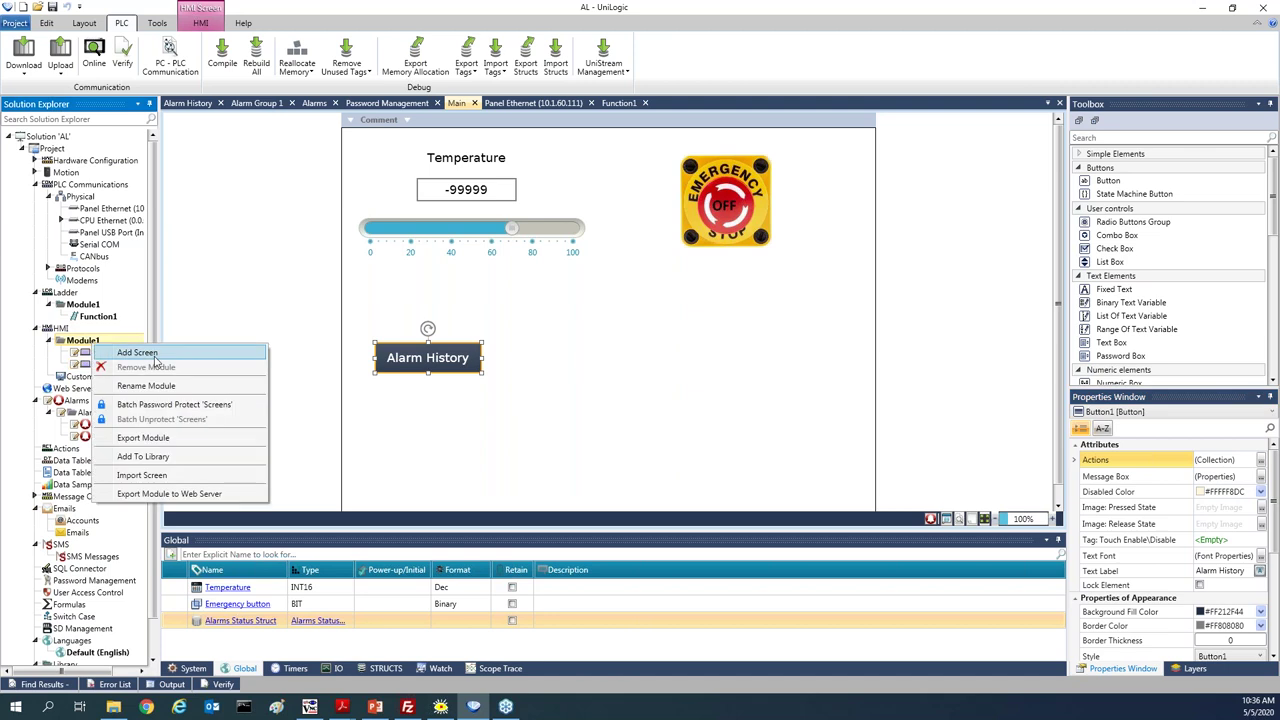
pyautogui.click(152, 354)
pyautogui.write('Ala')
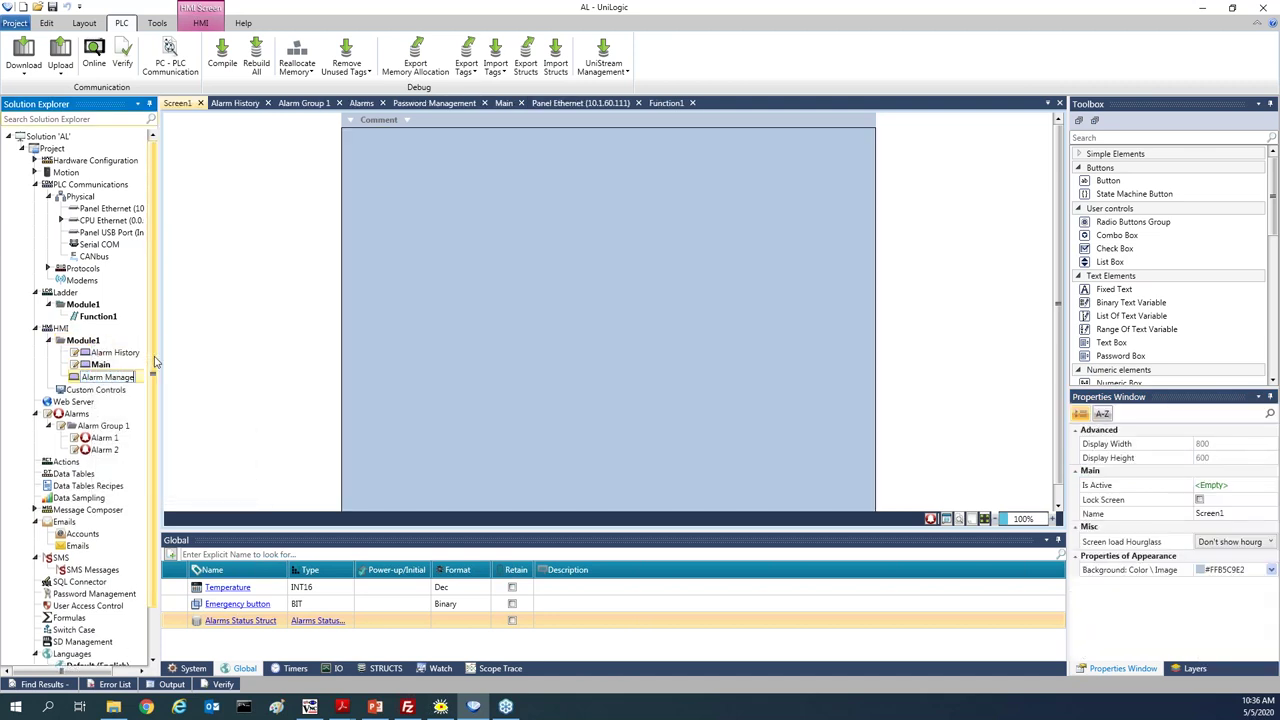
pyautogui.write('rm Manage')
pyautogui.press('Return')
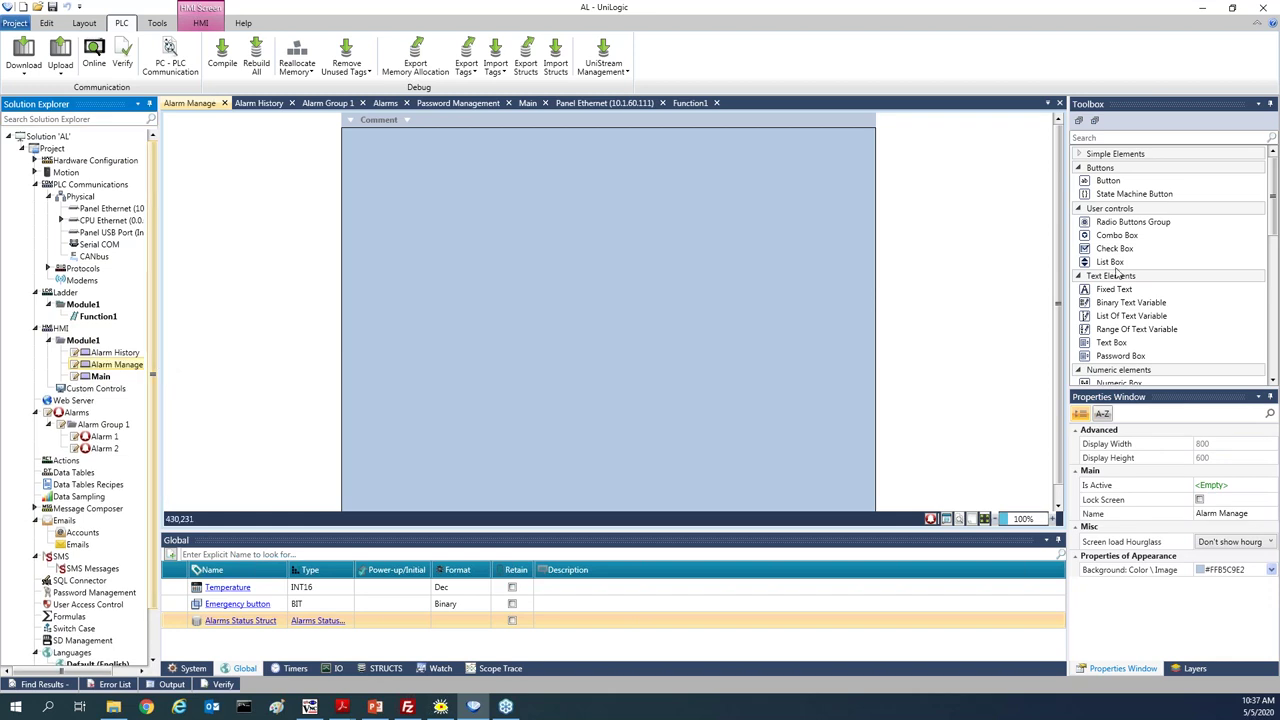
pyautogui.moveTo(1273, 225); pyautogui.dragTo(1273, 335)
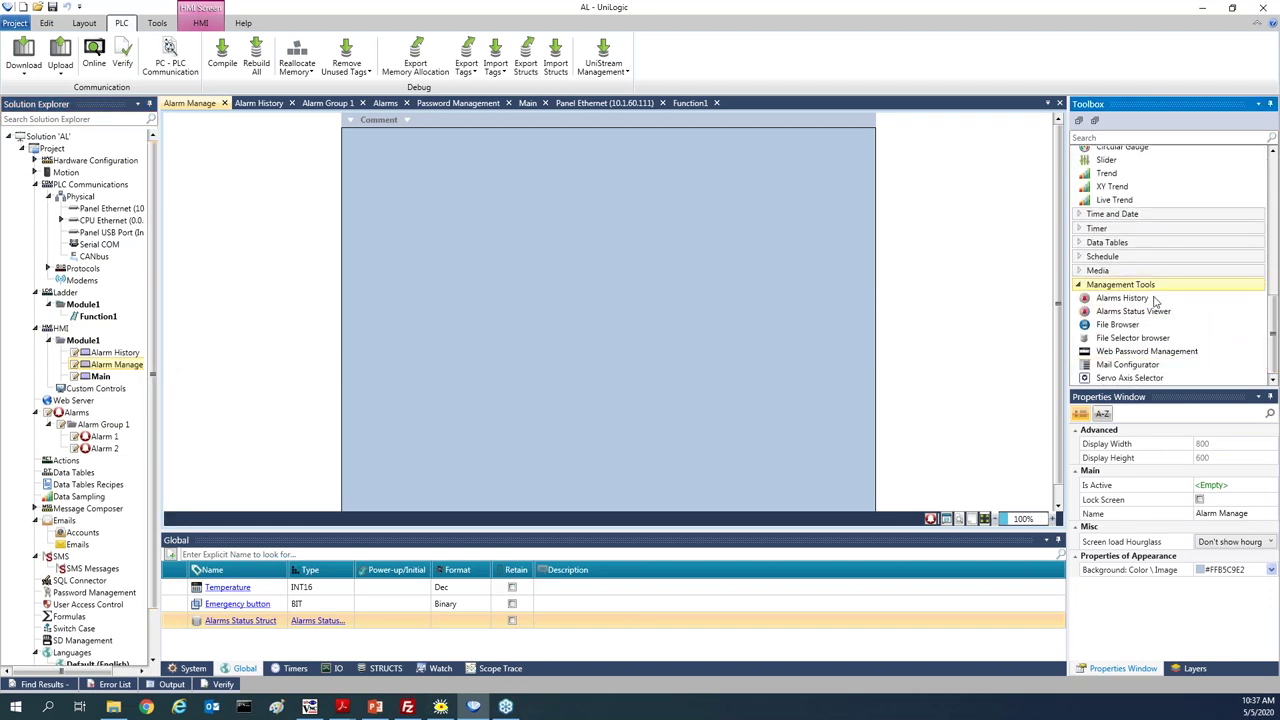
pyautogui.moveTo(1133, 311); pyautogui.dragTo(675, 170)
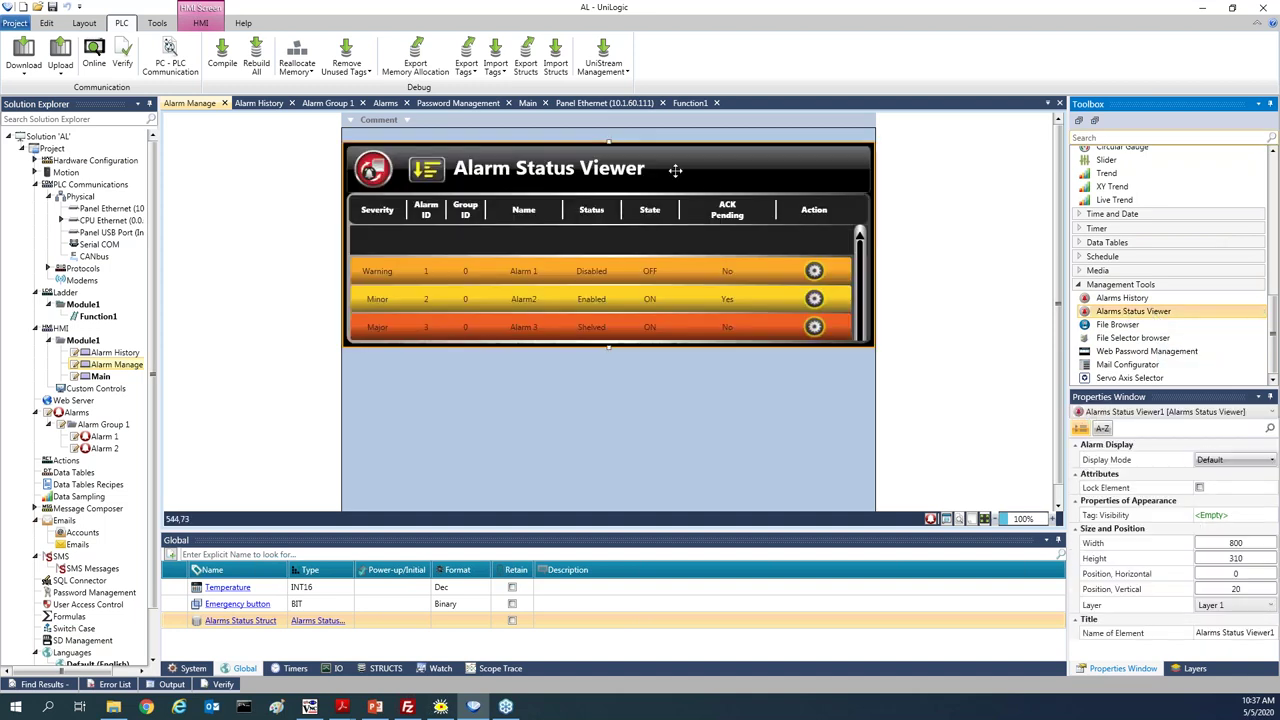
pyautogui.moveTo(608, 142); pyautogui.dragTo(608, 134)
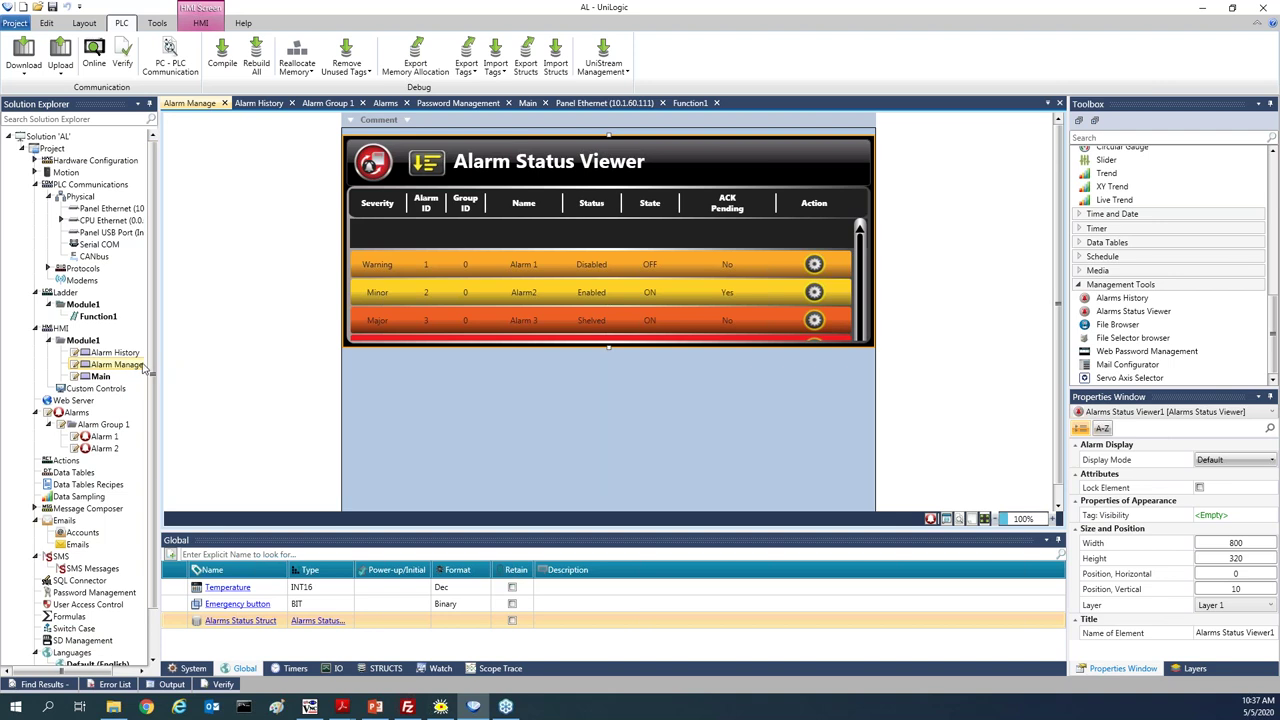
# On the Main screen, duplicate the Alarm History button just below itself as Button2
pyautogui.click(124, 353)
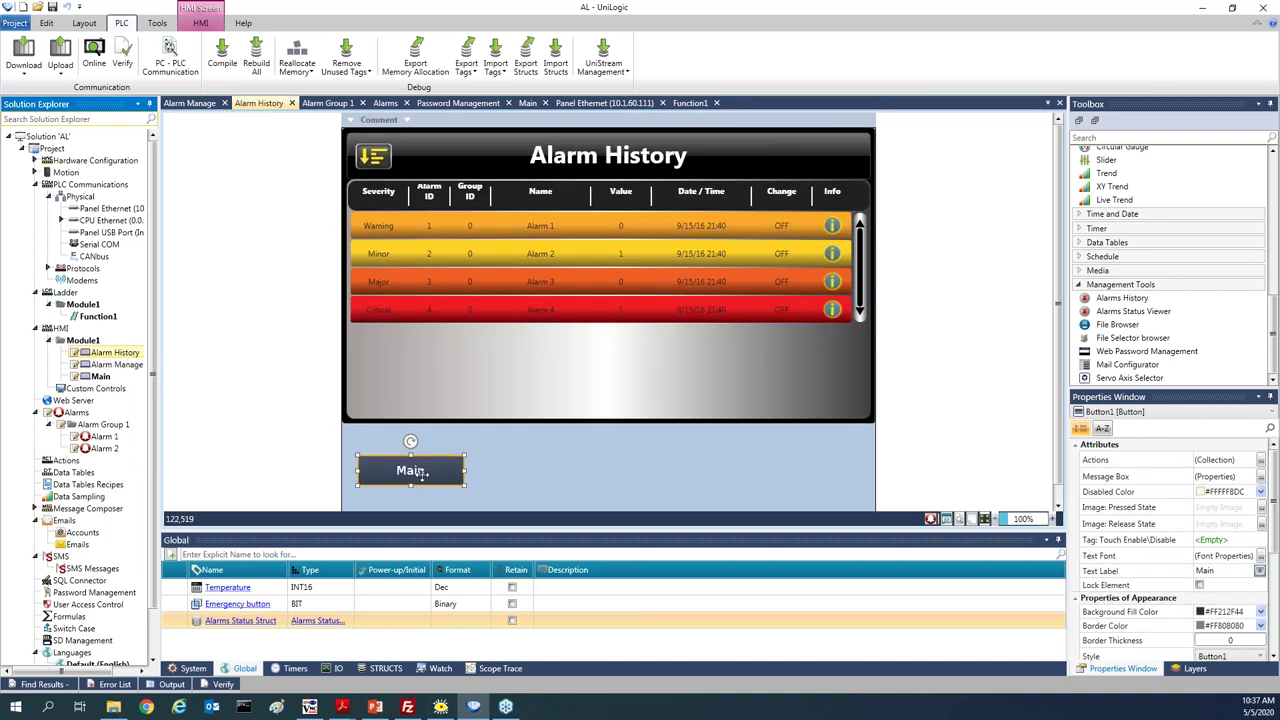
pyautogui.click(410, 470)
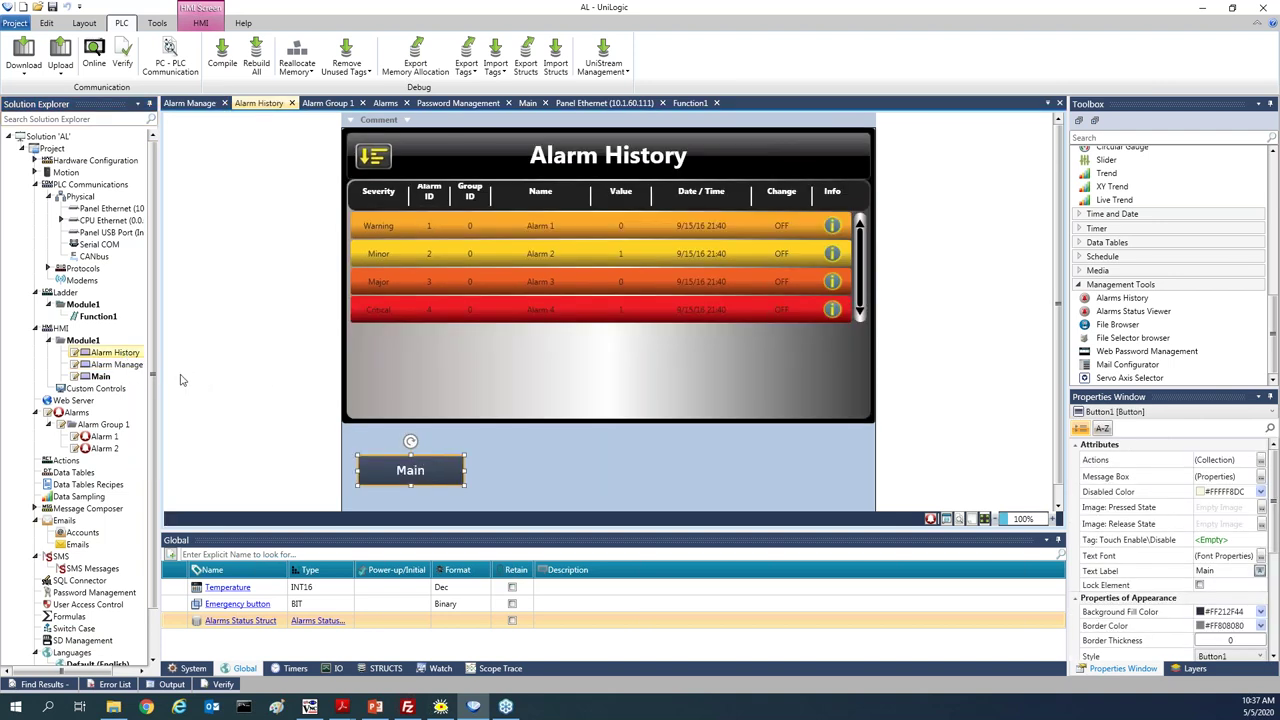
pyautogui.click(117, 365)
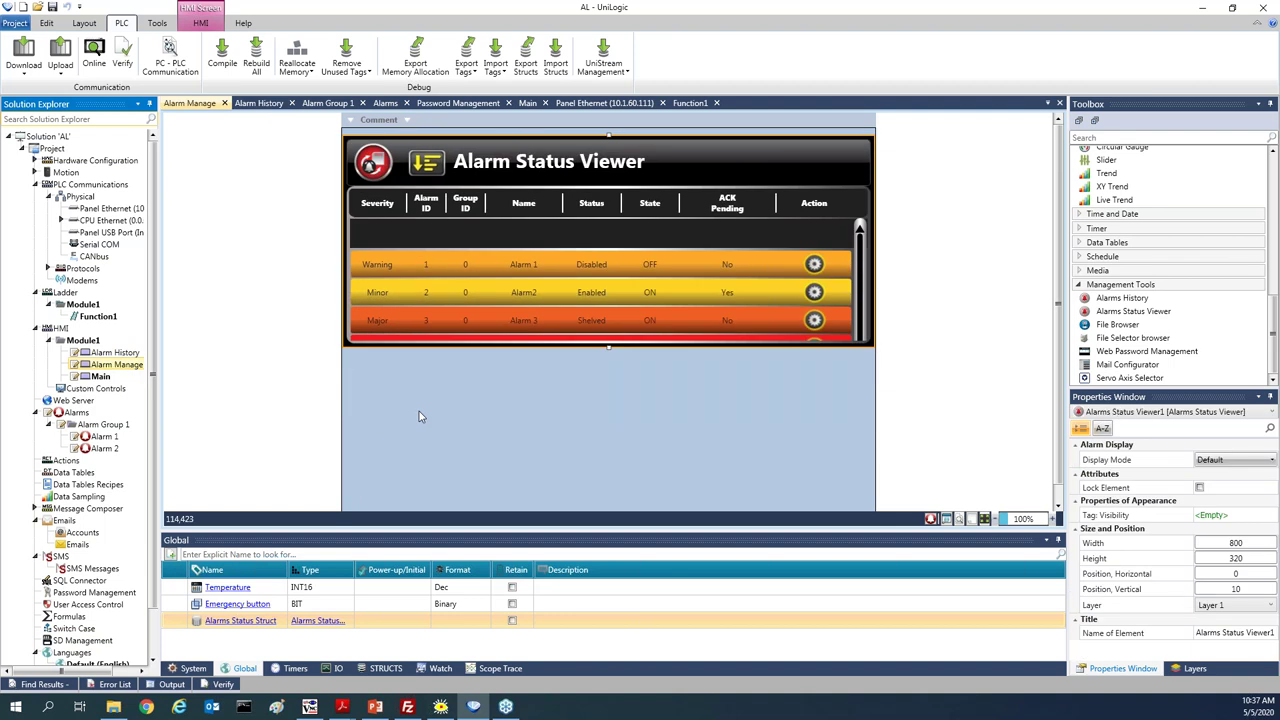
pyautogui.click(101, 377)
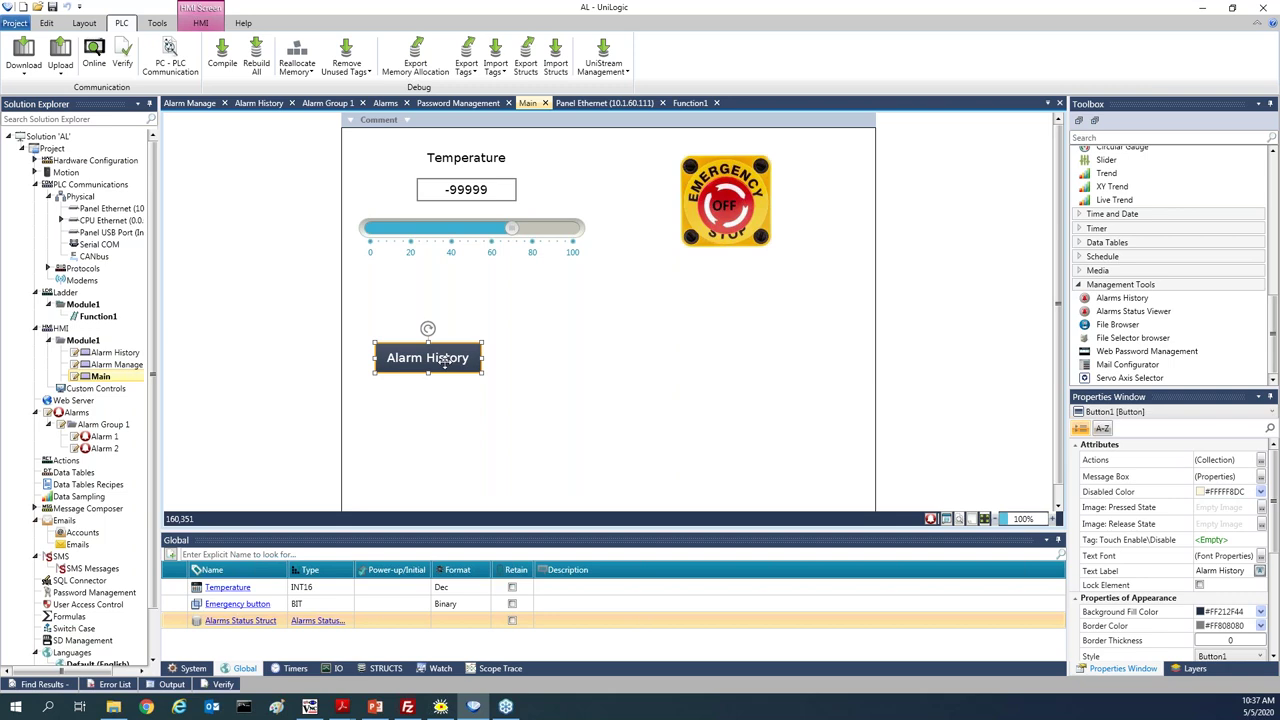
pyautogui.moveTo(444, 362); pyautogui.dragTo(437, 397)
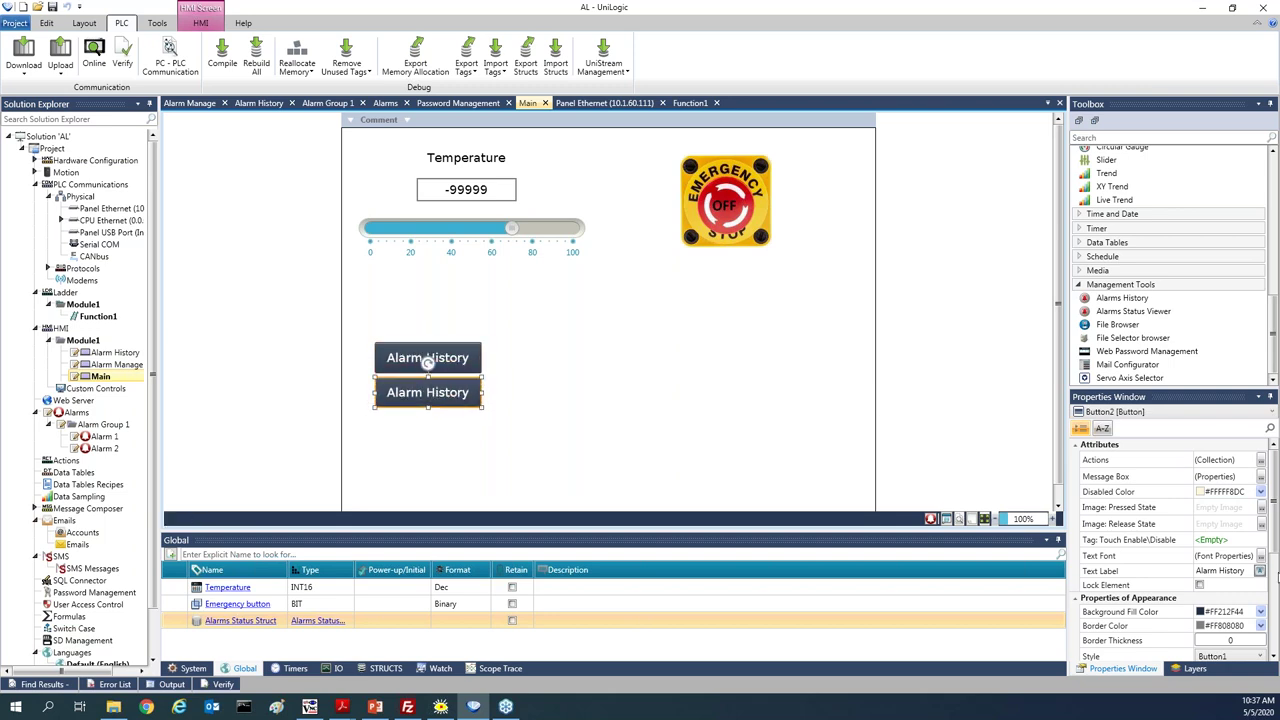
# Relabel Button2 'Alarm Manage', make it load the Alarm Manage screen, and start a download
pyautogui.doubleClick(1220, 571)
pyautogui.write('Manage')
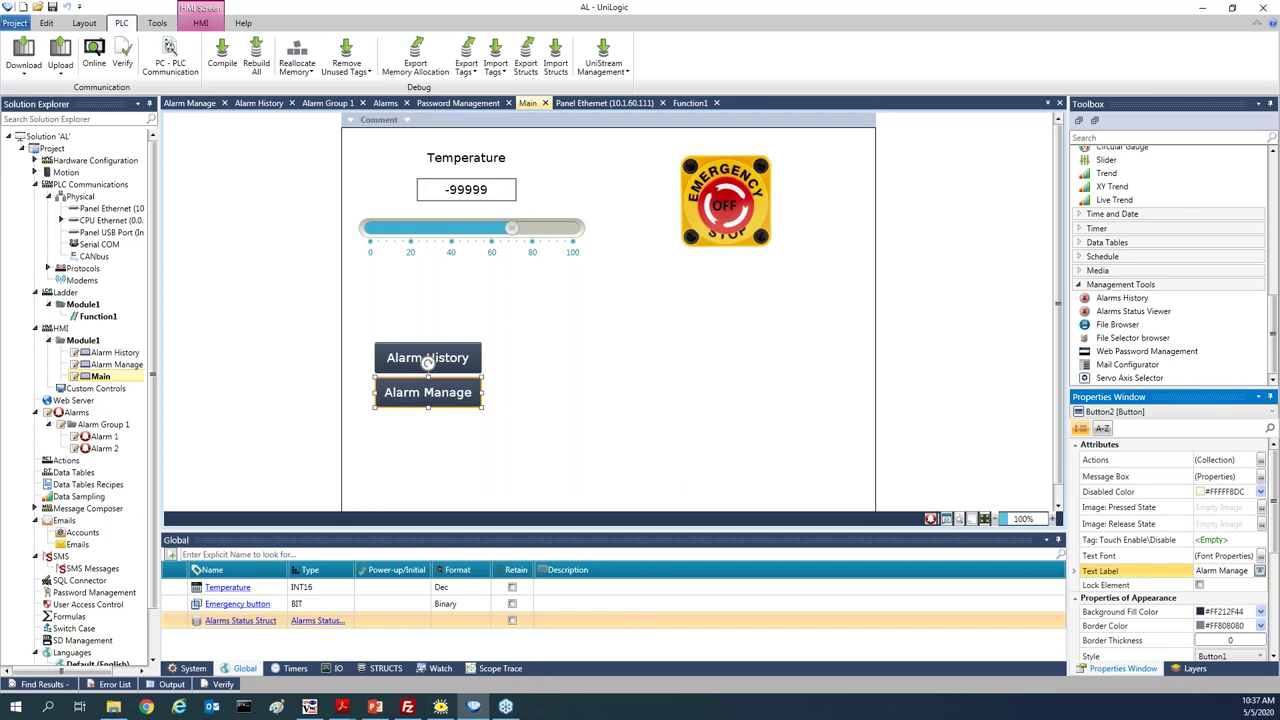
pyautogui.click(1230, 460)
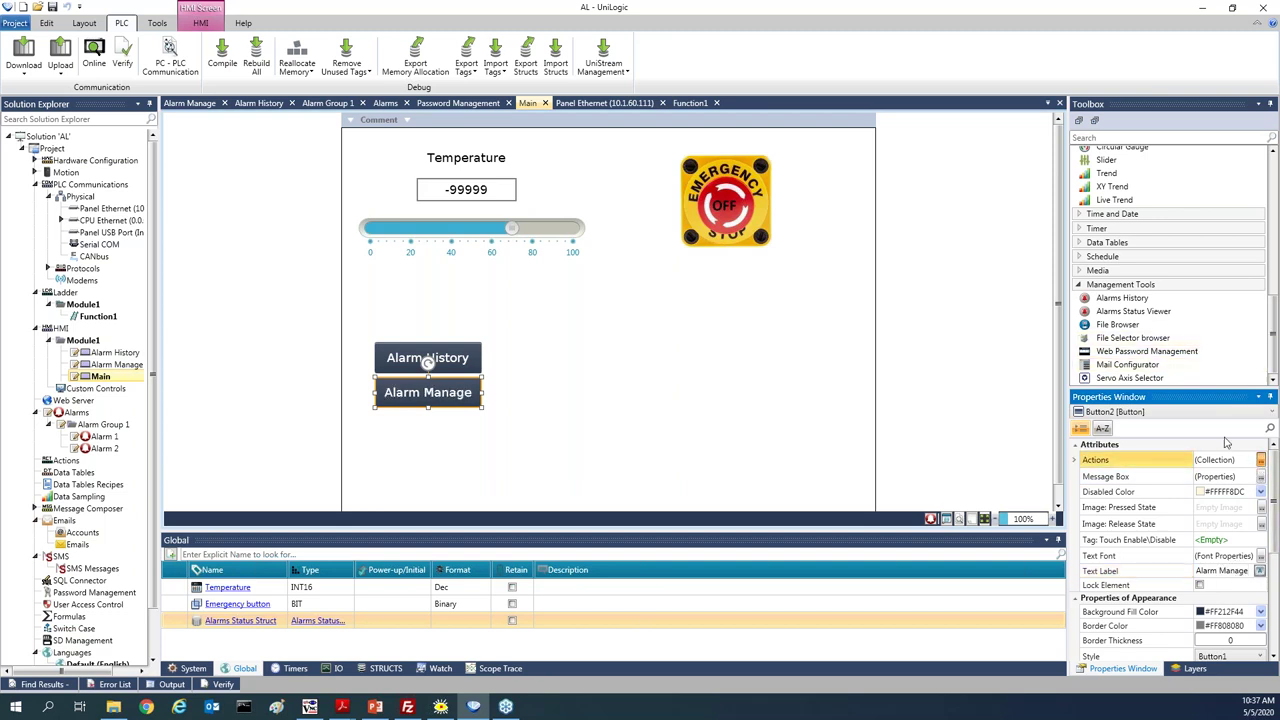
pyautogui.click(1261, 460)
pyautogui.click(743, 364)
pyautogui.click(743, 364)
pyautogui.click(743, 364)
pyautogui.click(745, 389)
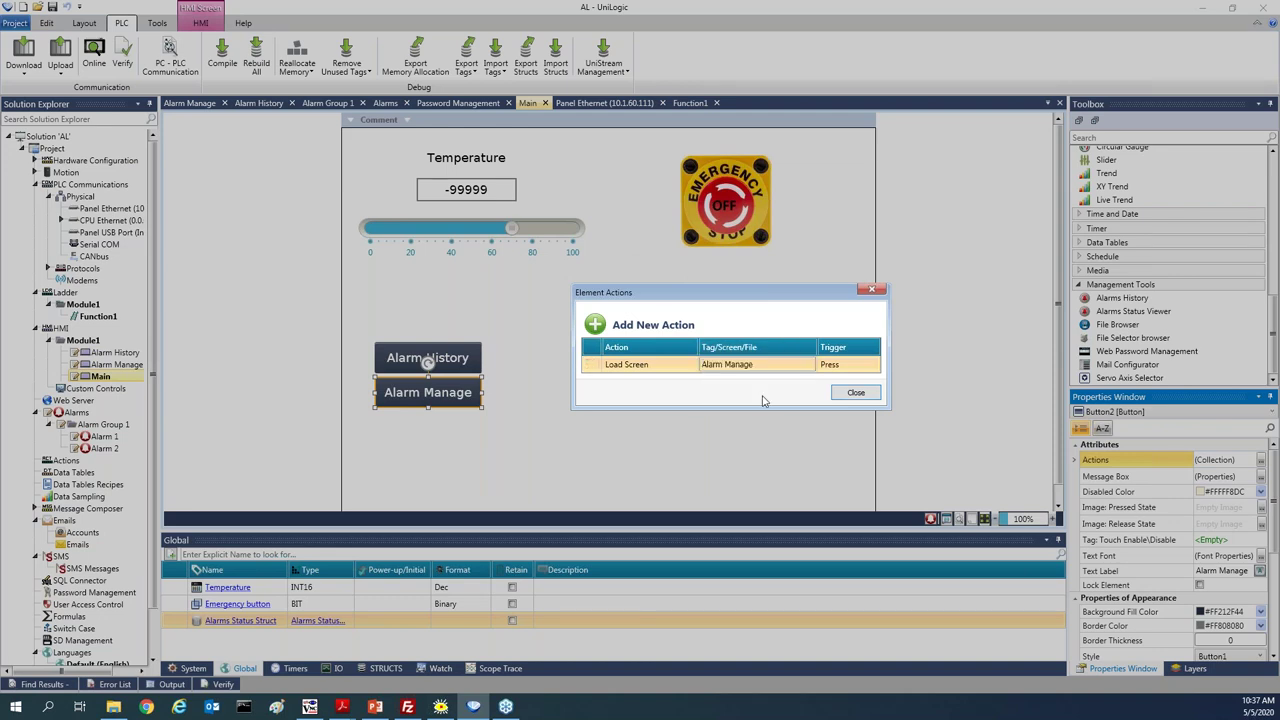
pyautogui.click(856, 393)
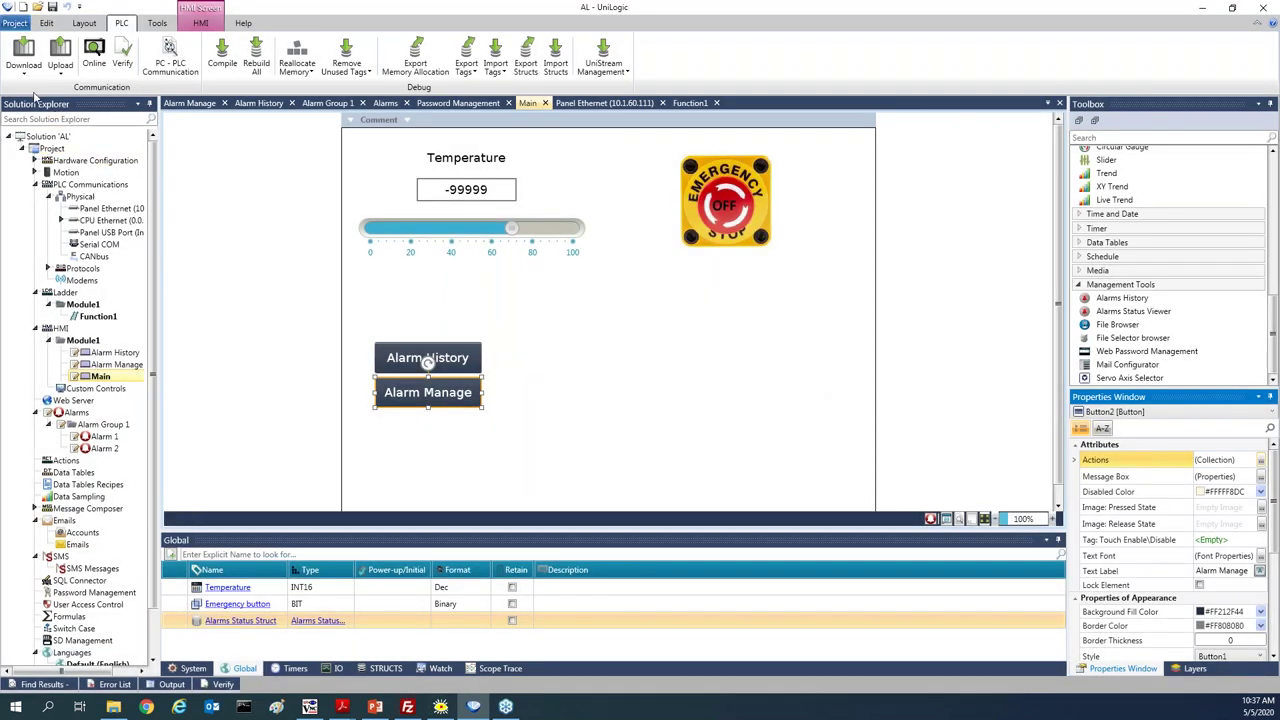
pyautogui.click(25, 50)
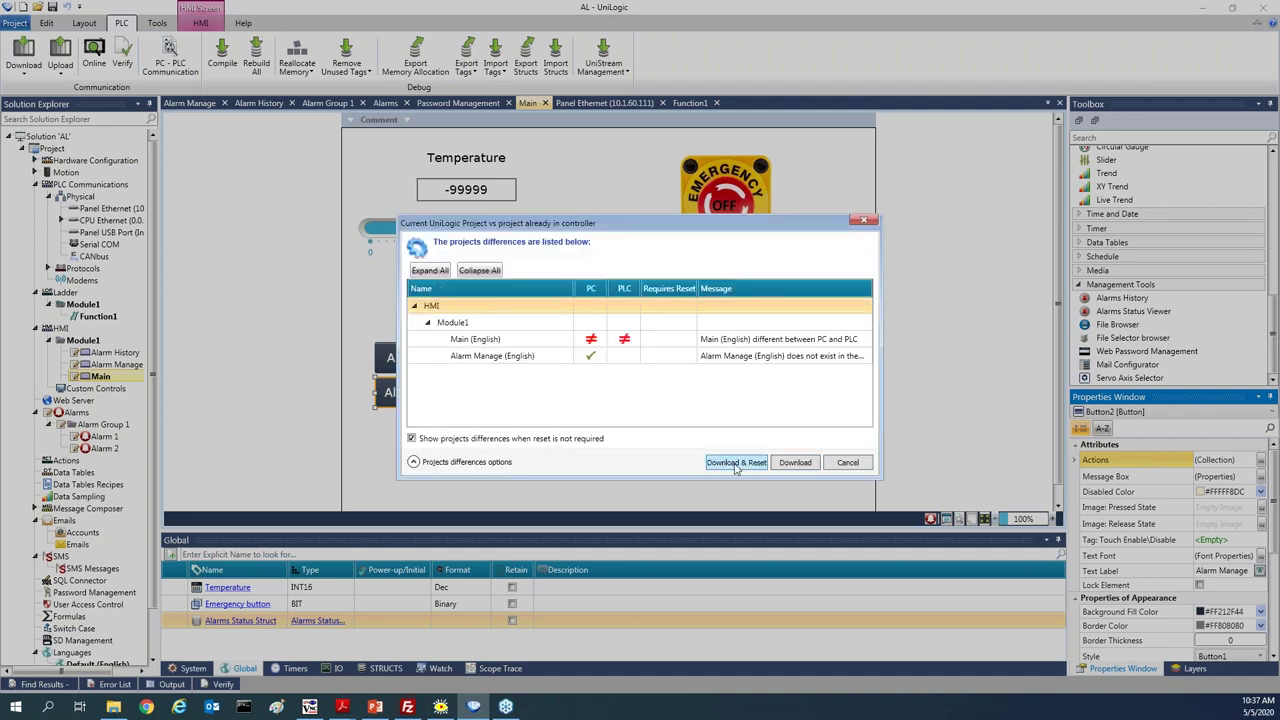
# Download & Reset the controller, then show Alarm Manage on the VNC panel
pyautogui.click(795, 462)
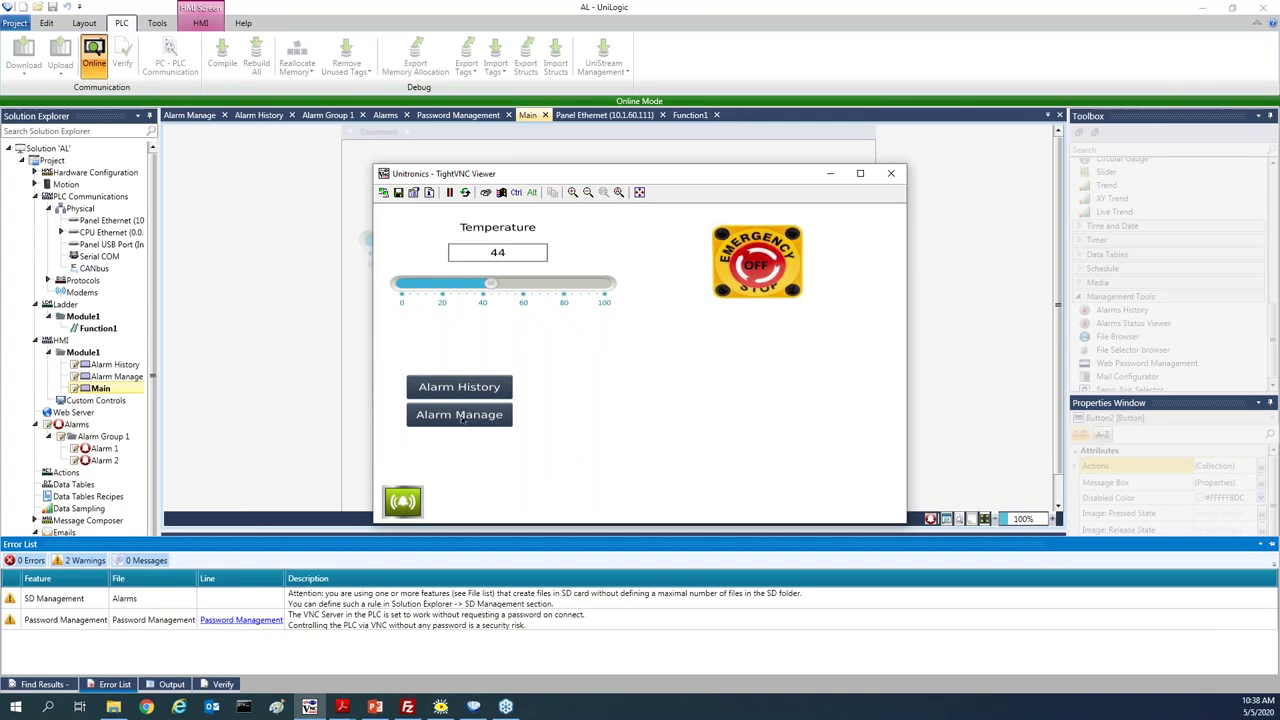
pyautogui.click(461, 420)
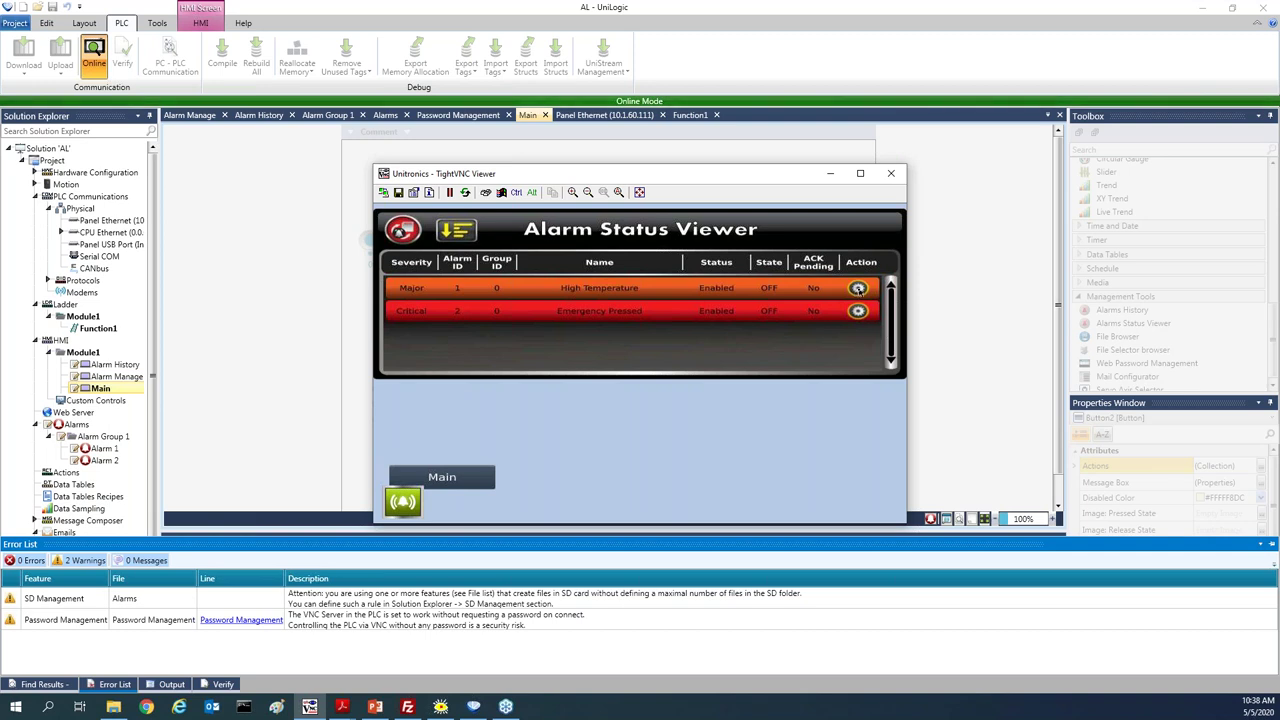
# Disable the High Temperature alarm with the comment 'faulty sensor', then return the panel to Main
pyautogui.click(858, 289)
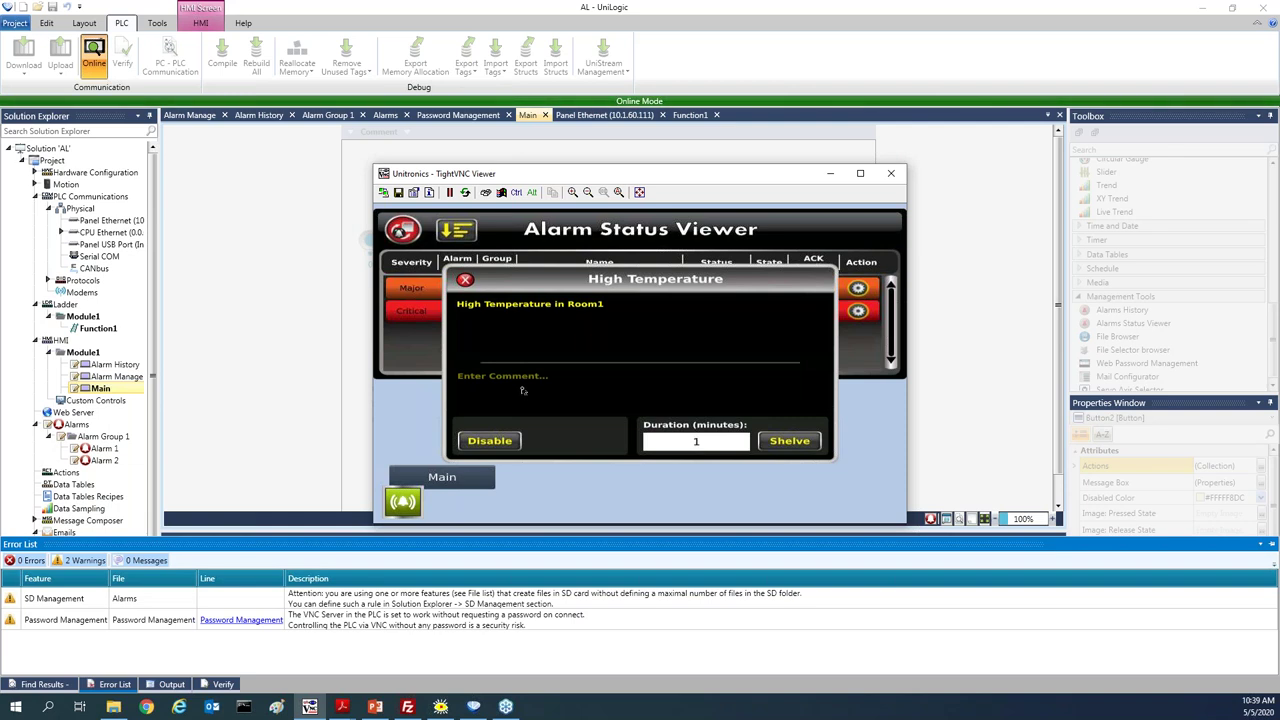
pyautogui.click(522, 390)
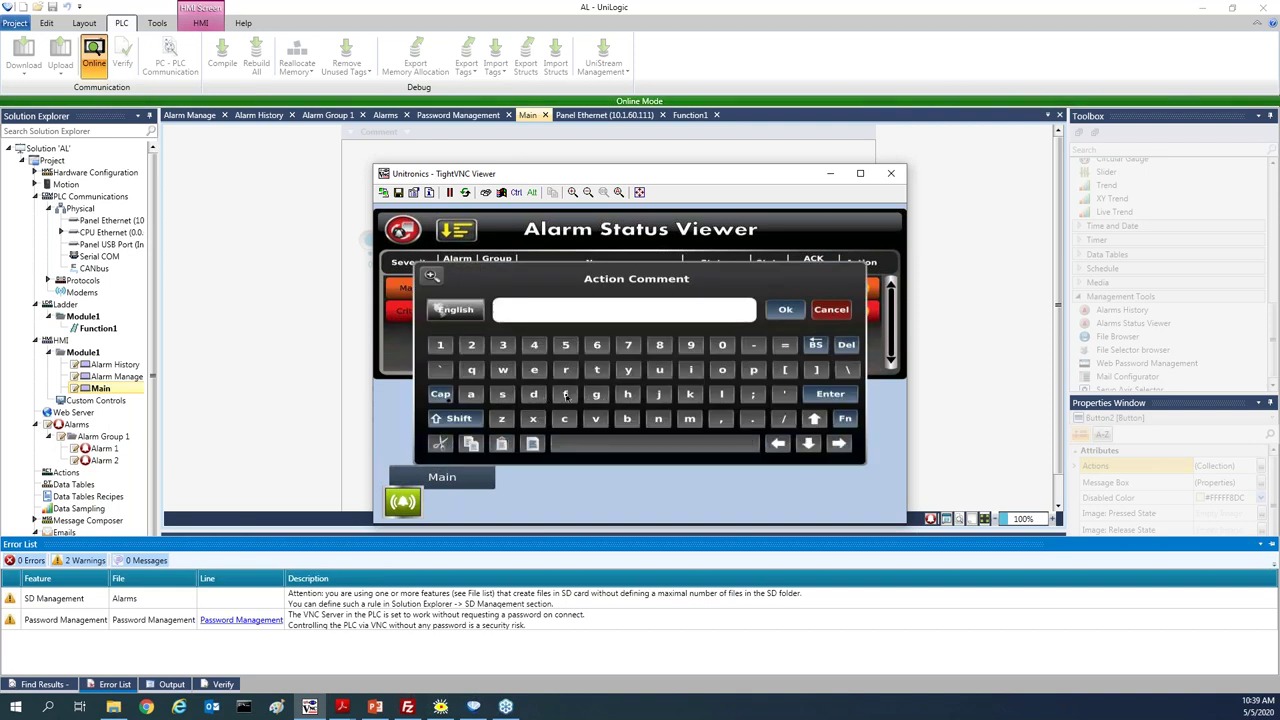
pyautogui.click(565, 395)
pyautogui.write('aulty sensor')
pyautogui.click(786, 309)
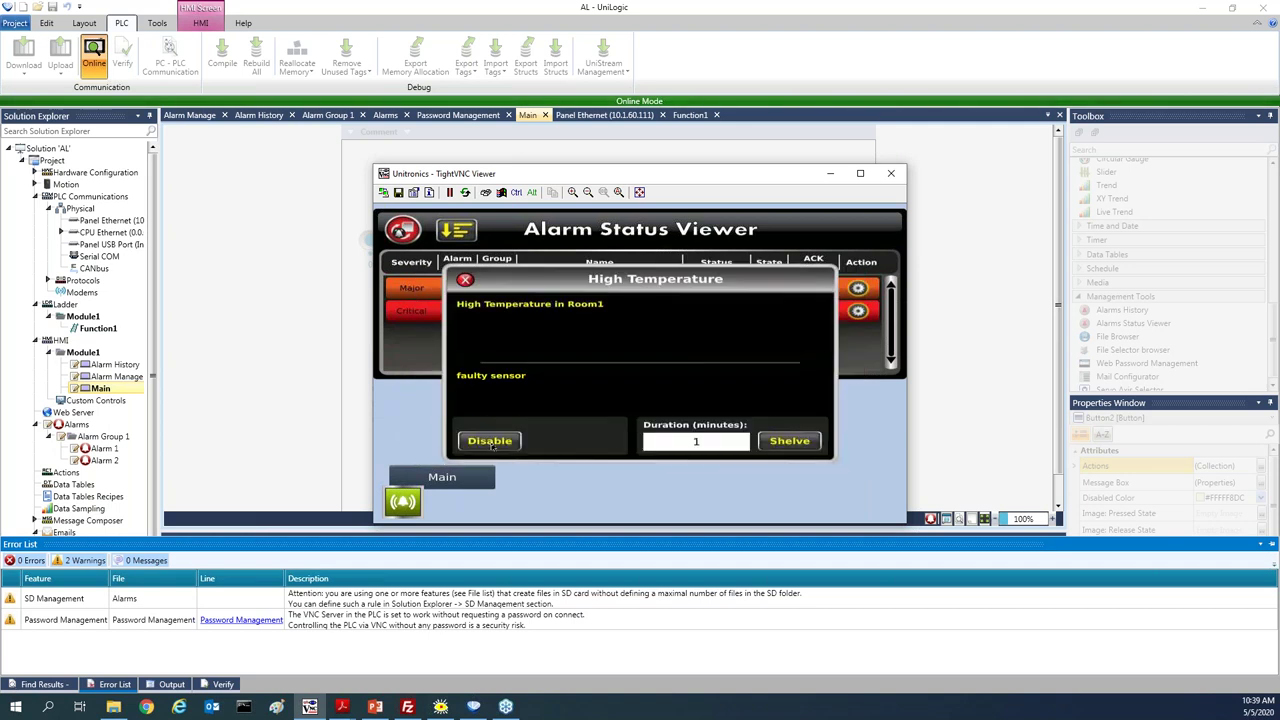
pyautogui.click(492, 444)
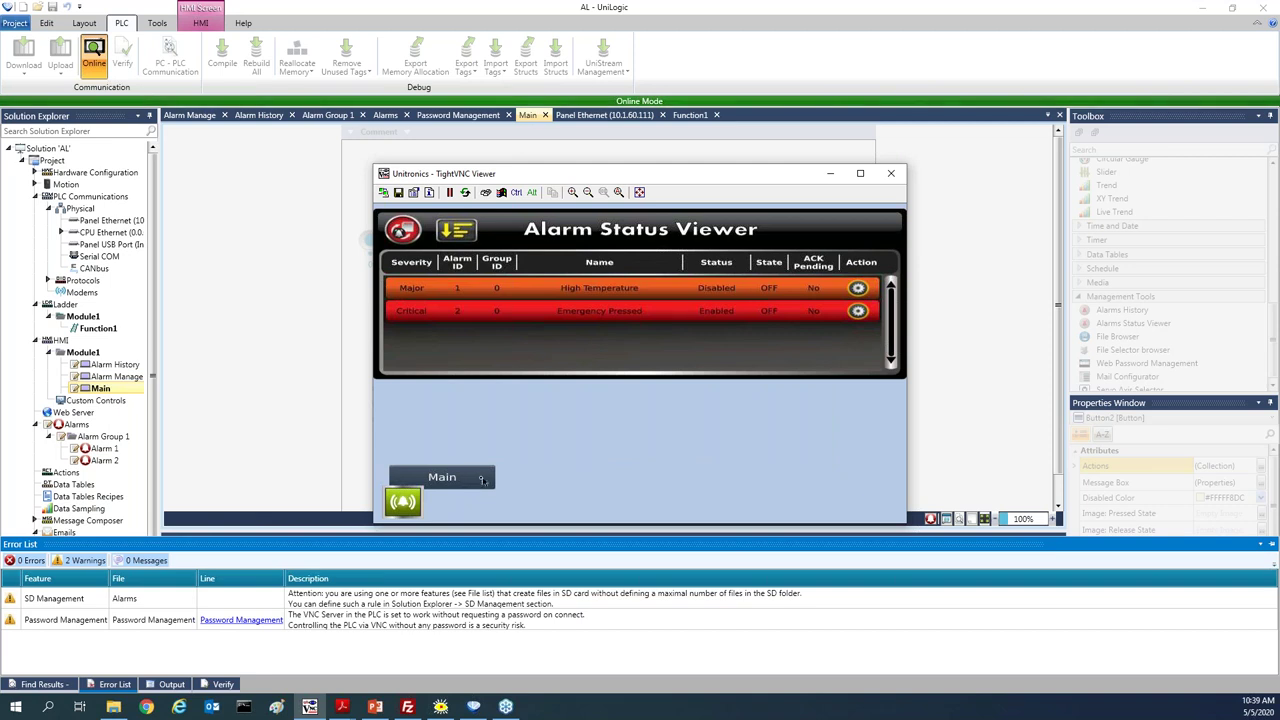
pyautogui.click(481, 478)
# Raise the temperature to 87 and inspect the High Temperature alarm in Alarm Manage
pyautogui.moveTo(517, 290); pyautogui.dragTo(585, 286)
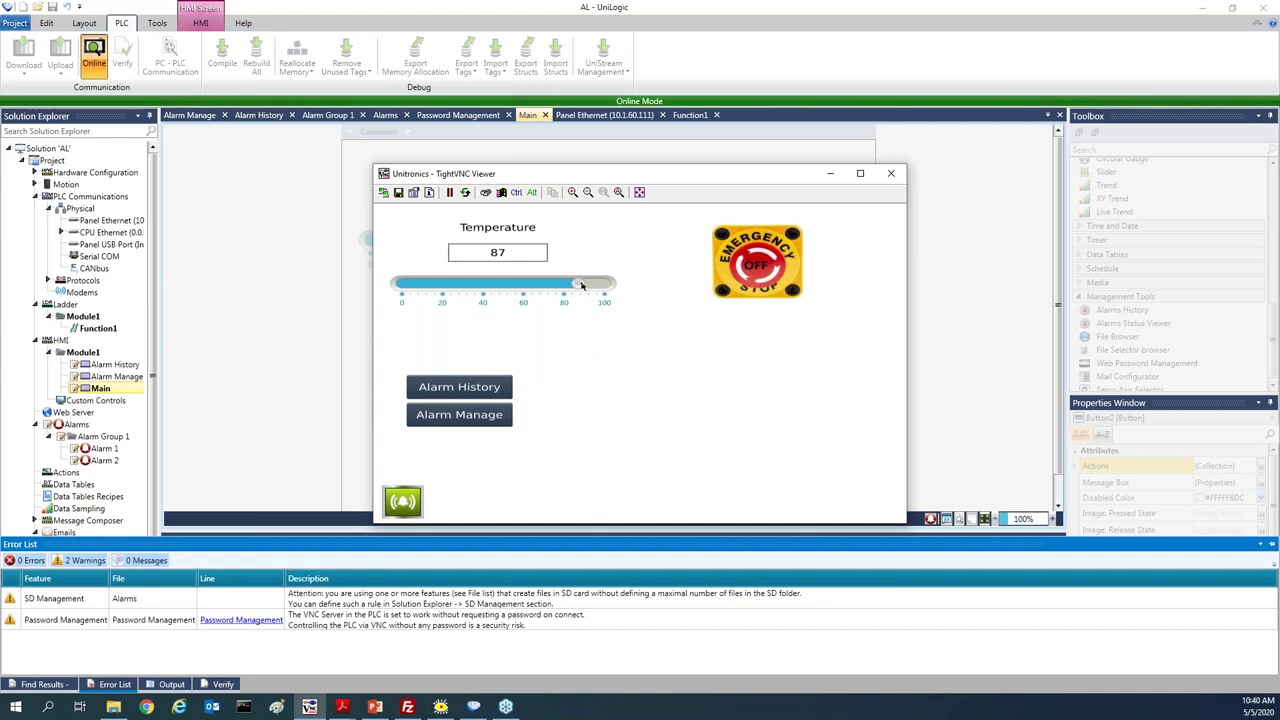
pyautogui.click(479, 419)
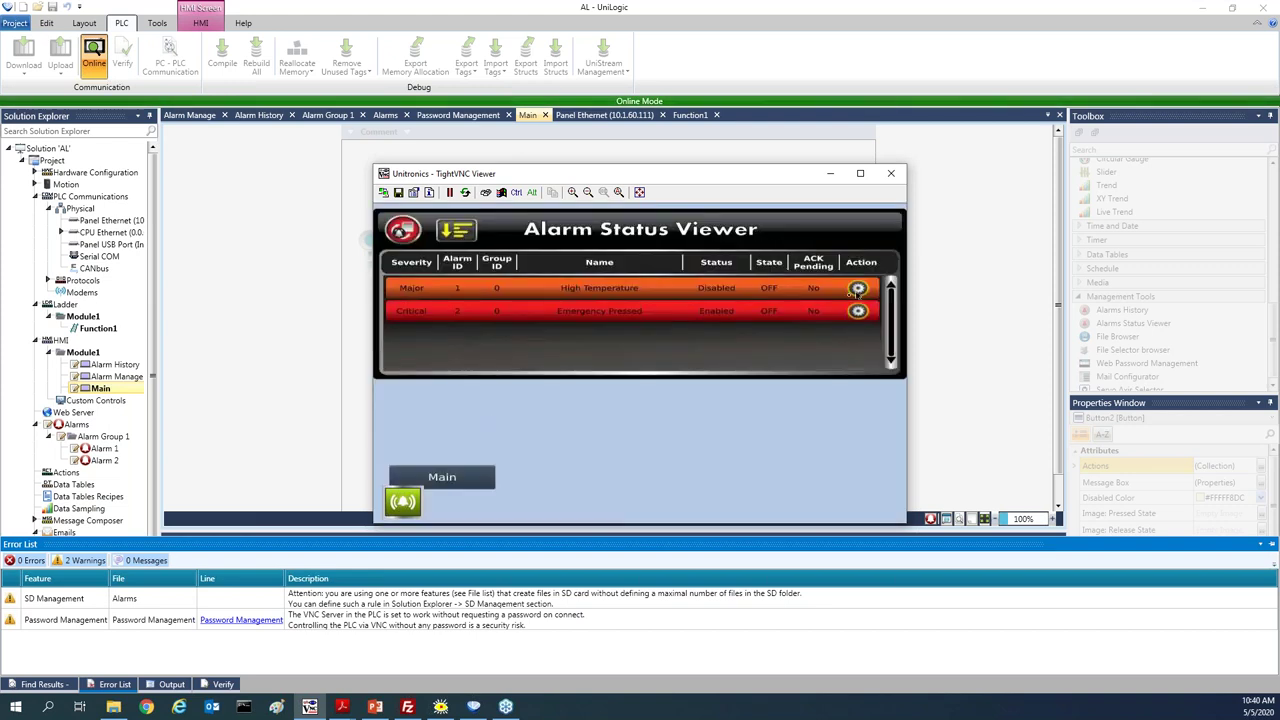
pyautogui.click(857, 289)
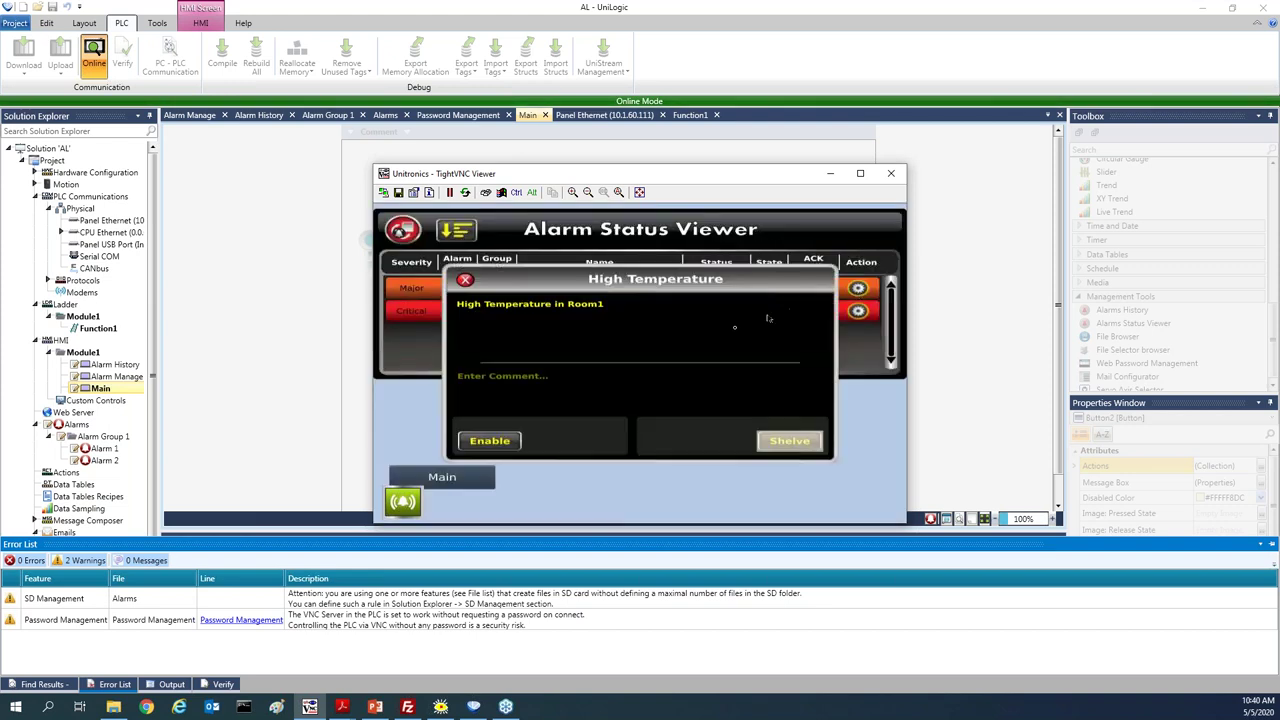
pyautogui.click(490, 442)
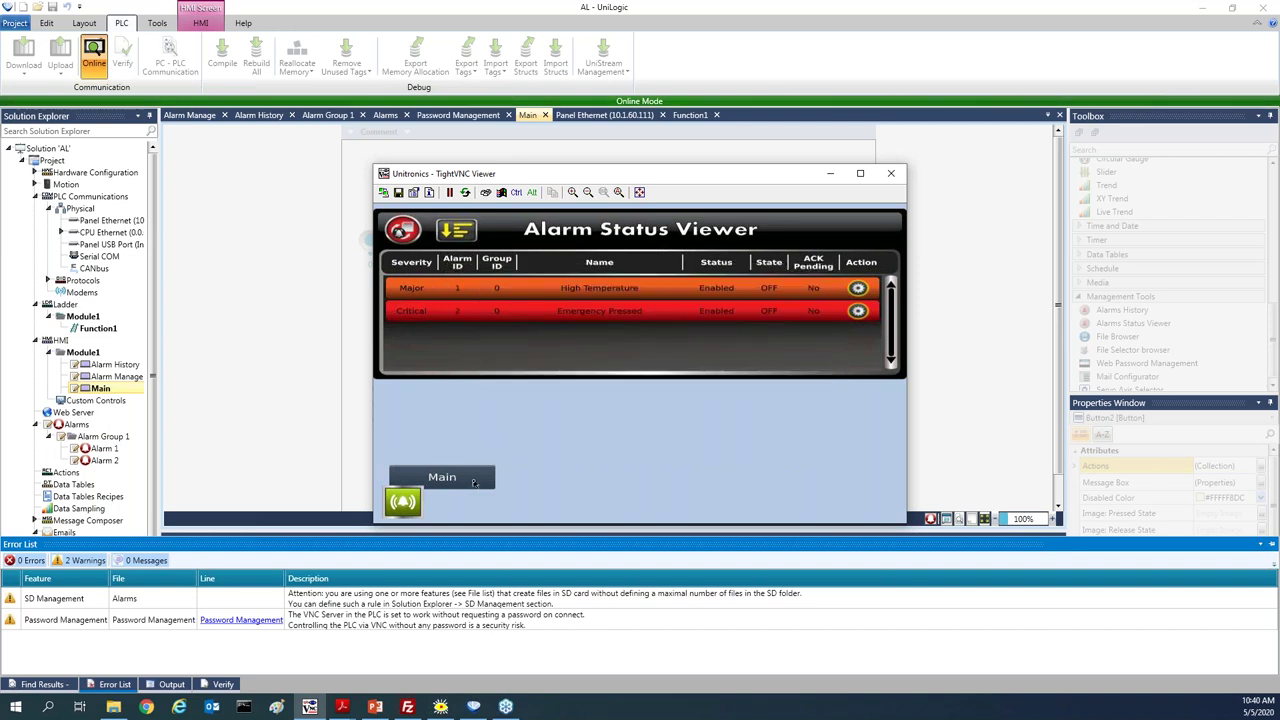
# Back on Main, close the alarm summary and lower the temperature to 46
pyautogui.click(474, 484)
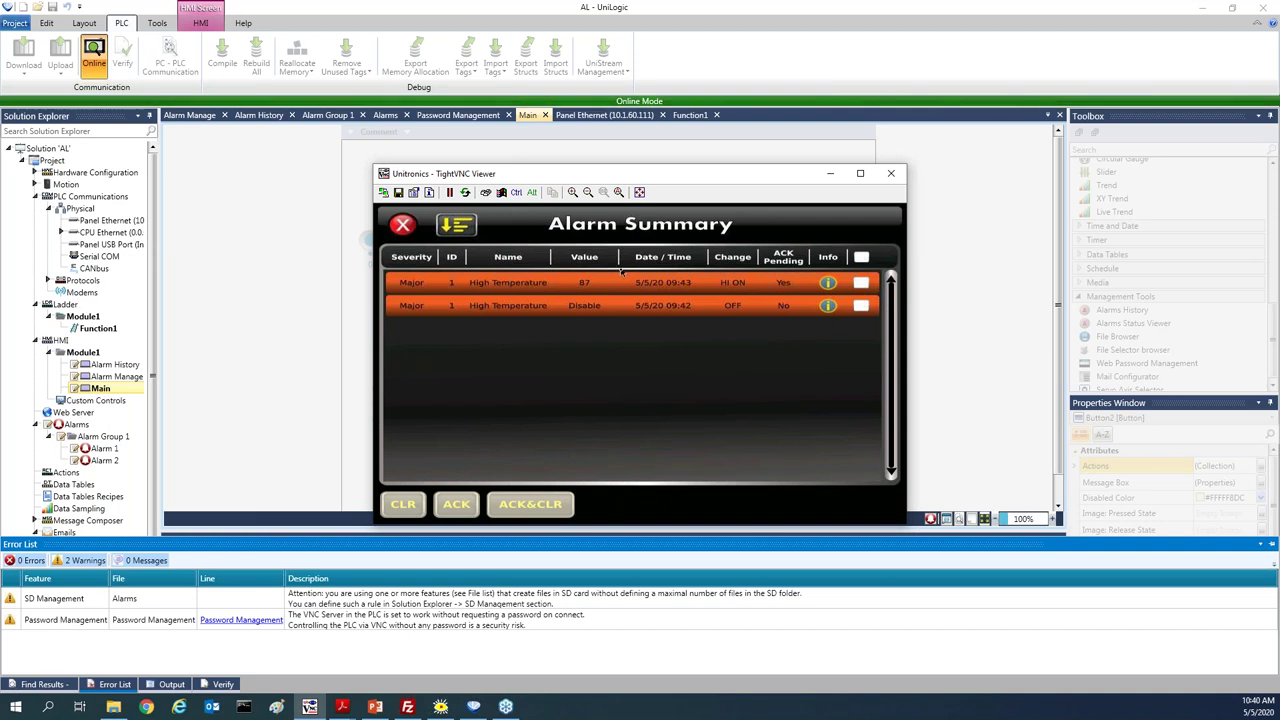
pyautogui.click(404, 225)
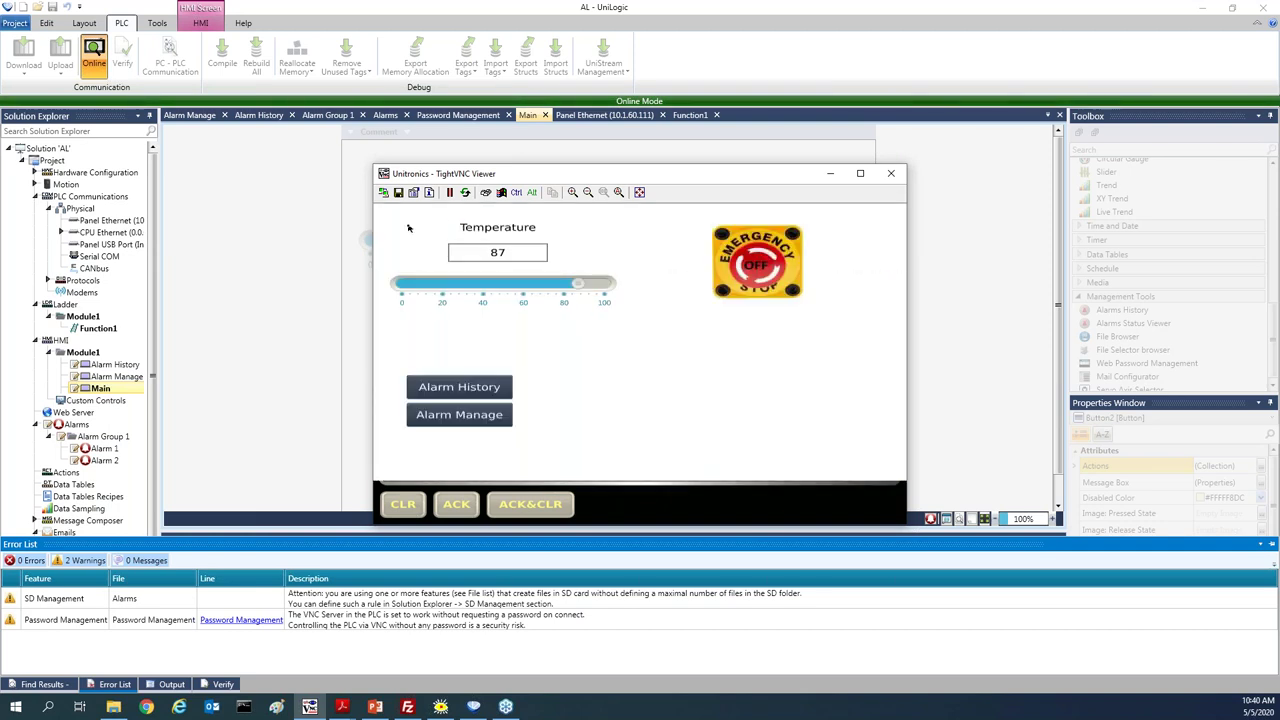
pyautogui.click(495, 288)
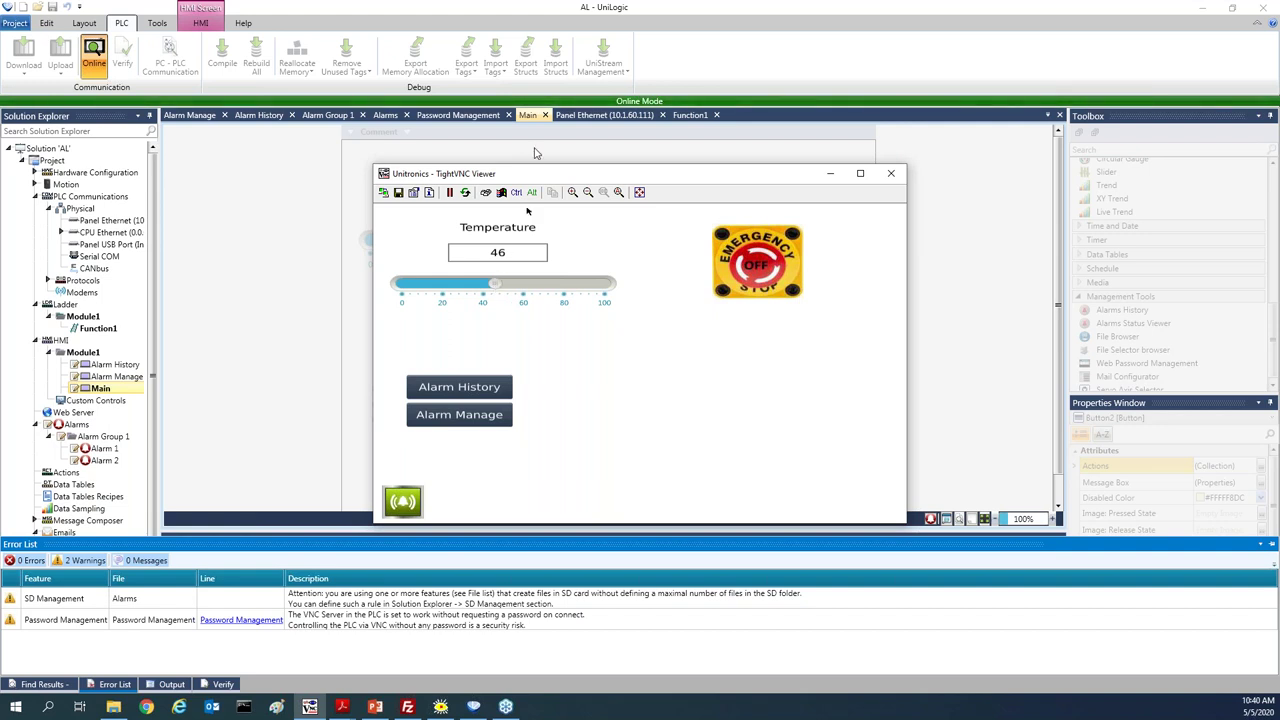
# Open the panel's Memory File Browser and view the three logs in the SD Alarm Logs folder
pyautogui.click(899, 215)
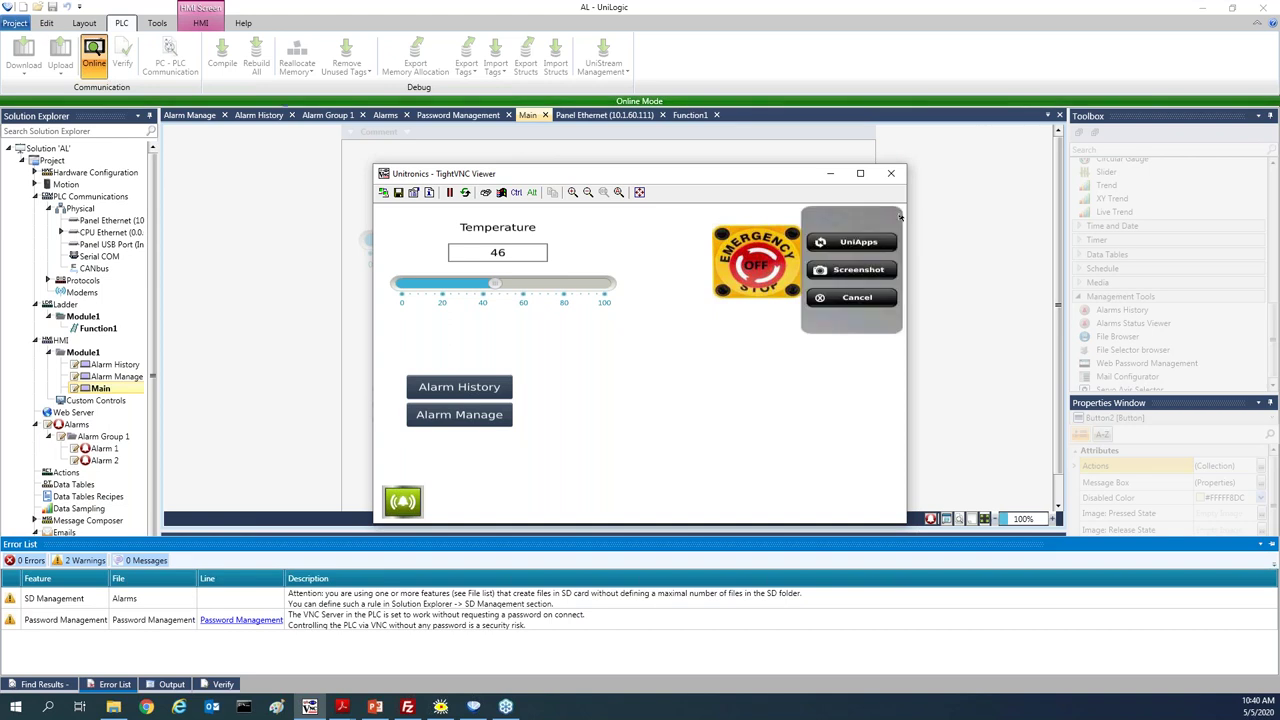
pyautogui.click(858, 242)
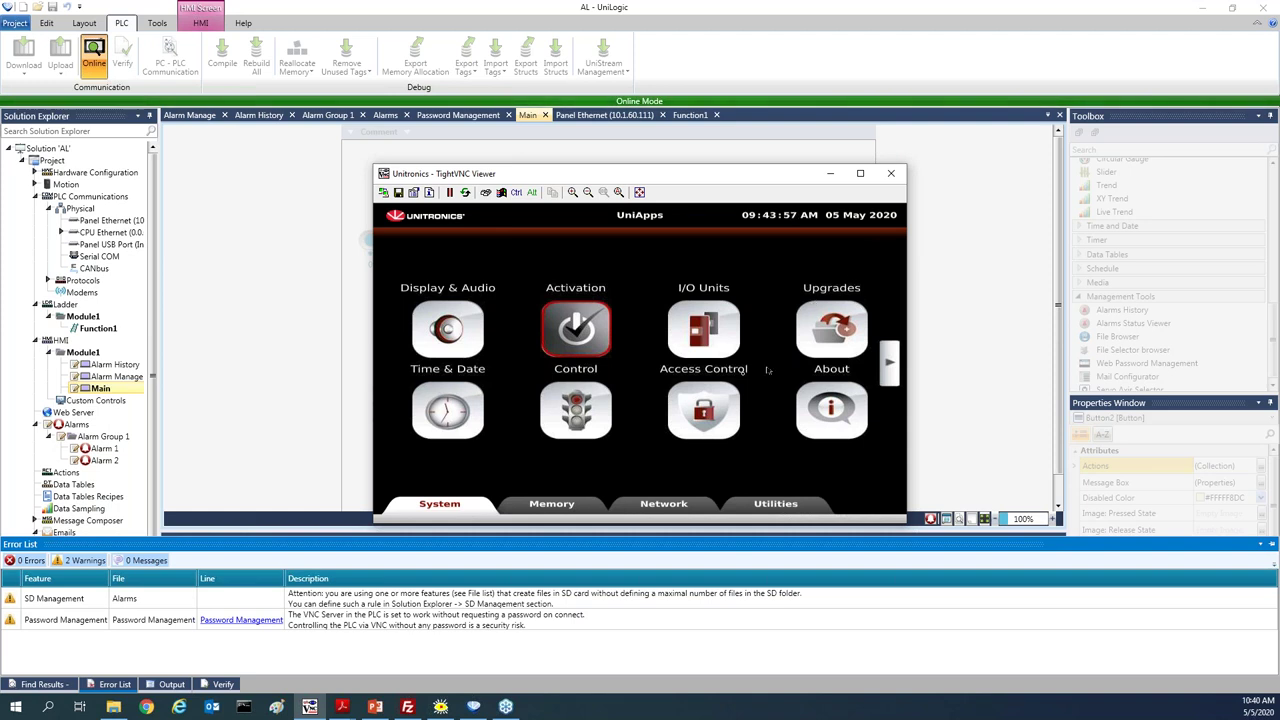
pyautogui.click(550, 505)
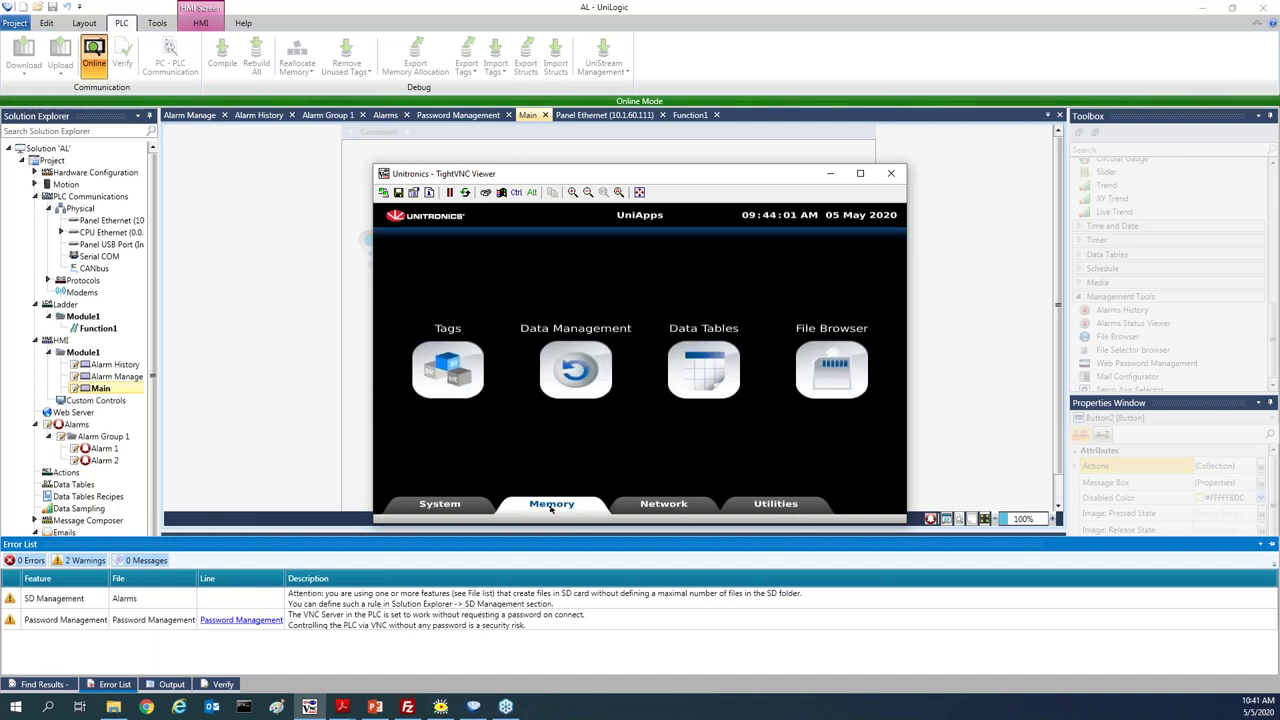
pyautogui.click(835, 370)
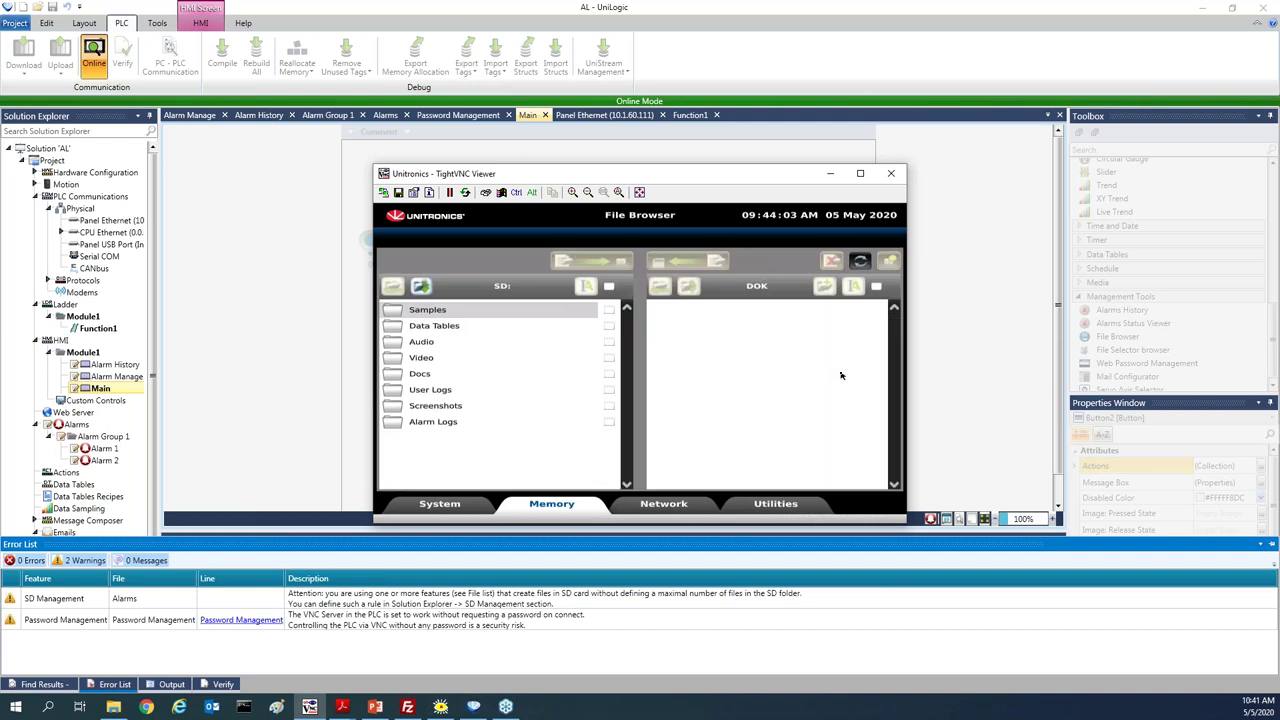
pyautogui.doubleClick(432, 421)
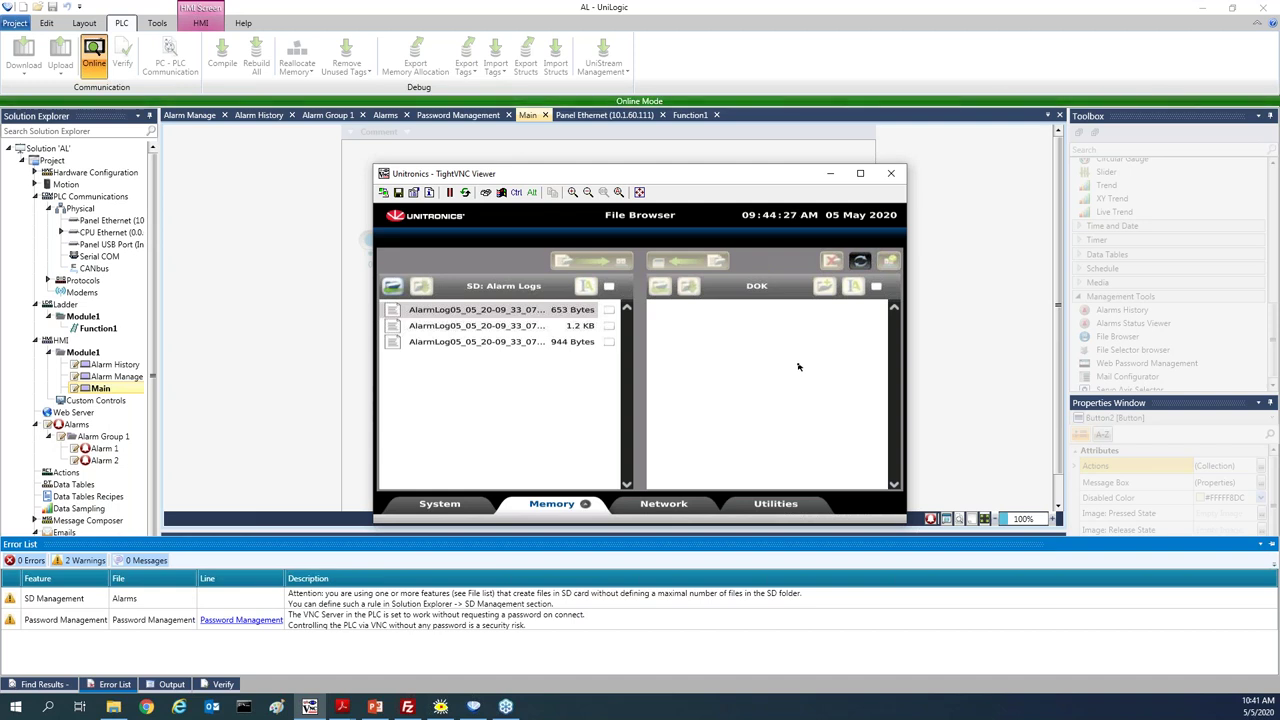
# Return the panel to the user application and close the TightVNC remote view
pyautogui.click(897, 214)
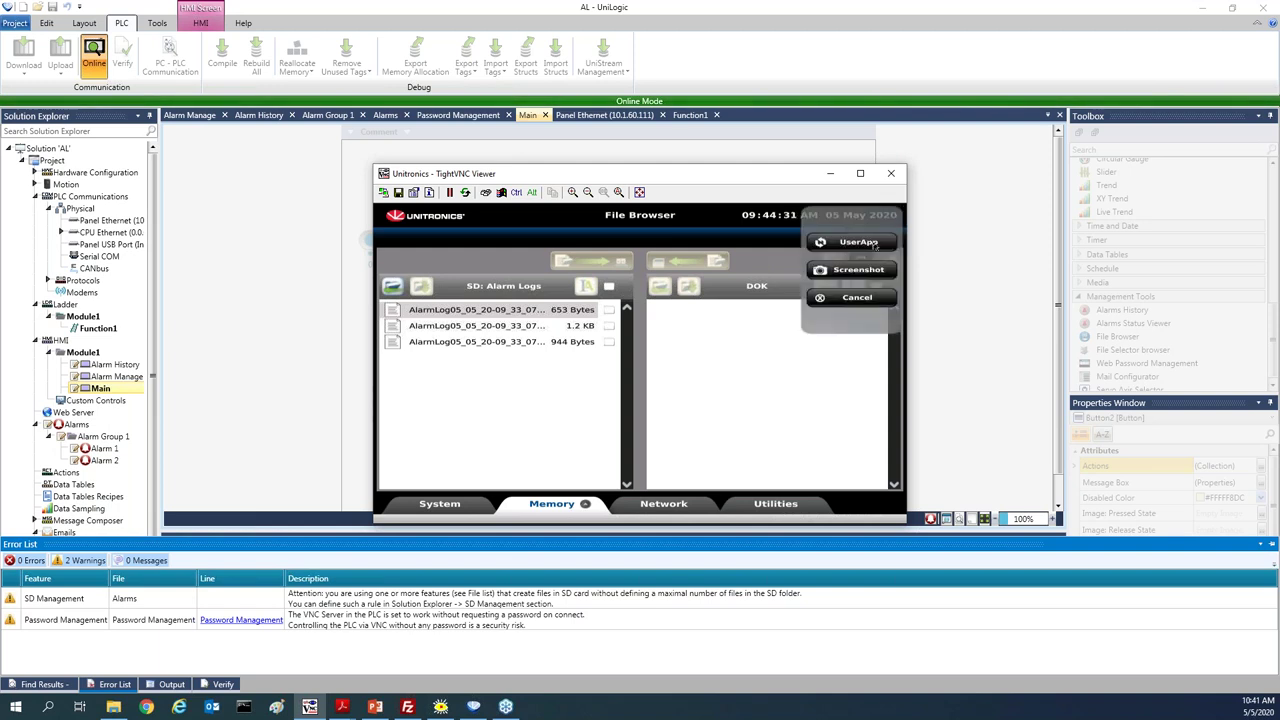
pyautogui.click(874, 243)
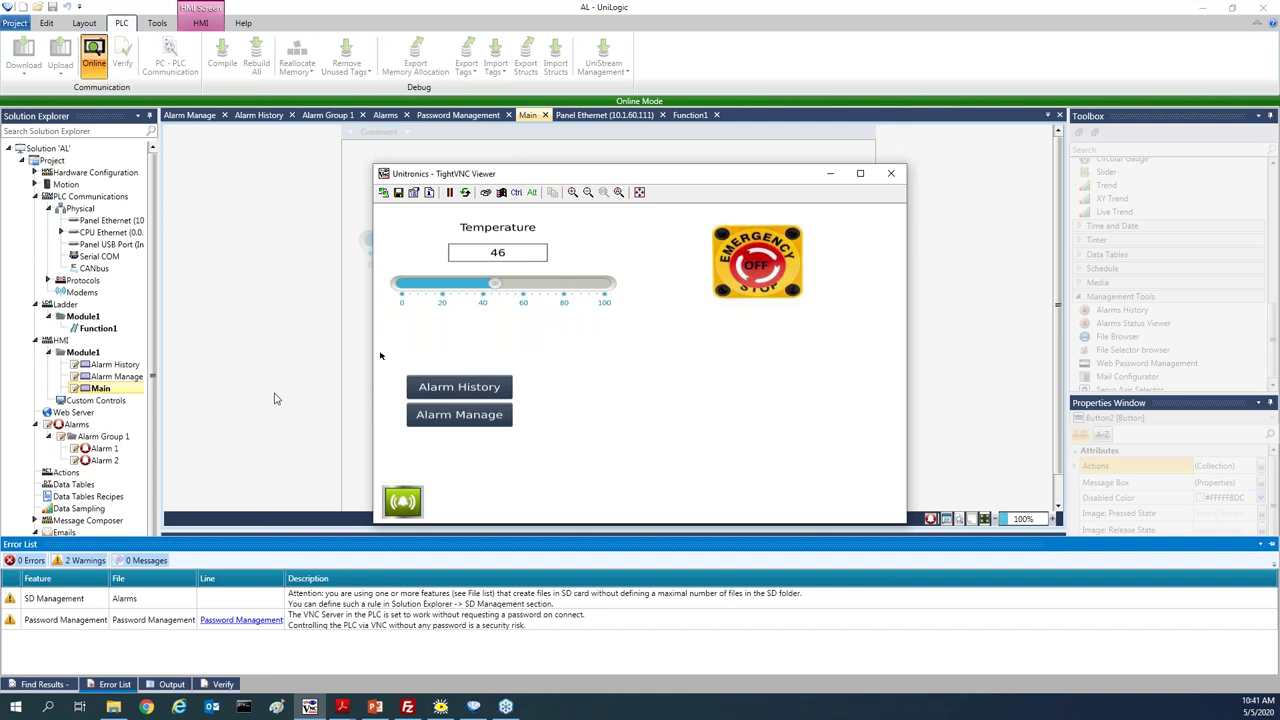
pyautogui.click(277, 404)
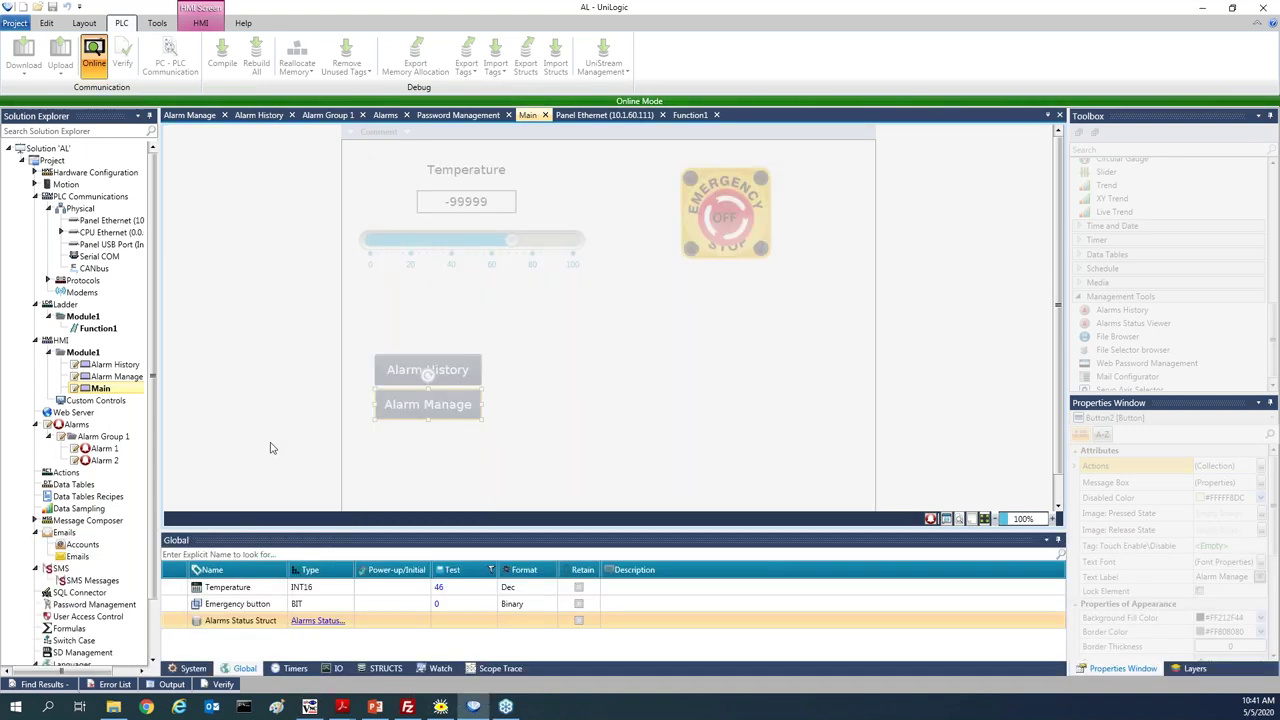
# Expand Alarms Status Struct in Global tags, widen the Test column to read the last alarm log name, then go offline
pyautogui.click(318, 621)
pyautogui.moveTo(392, 524); pyautogui.dragTo(406, 416)
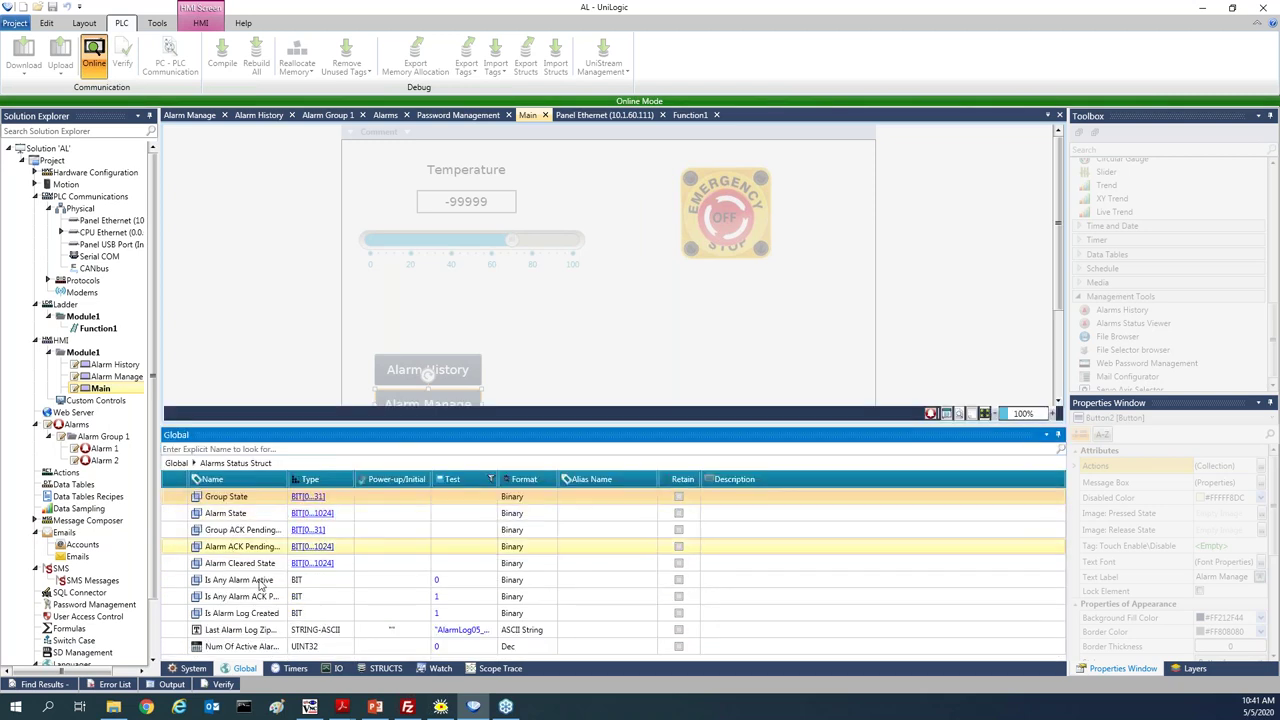
pyautogui.moveTo(498, 479); pyautogui.dragTo(595, 478)
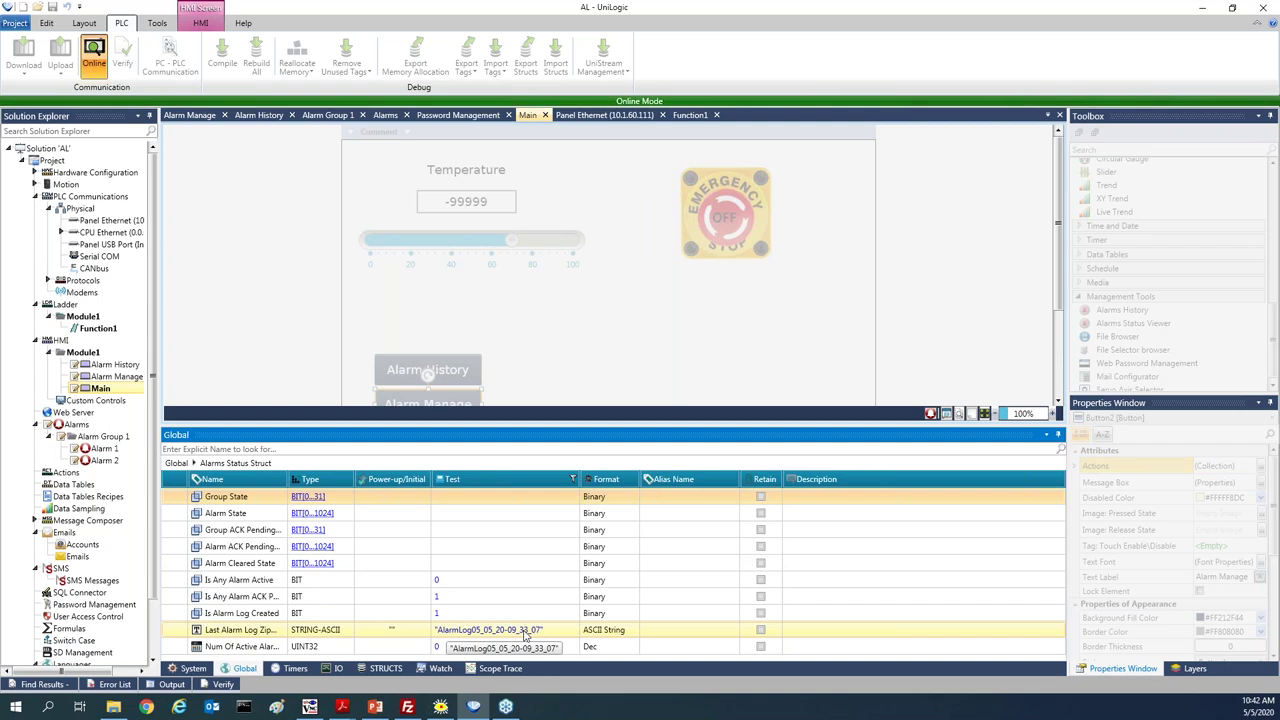
pyautogui.click(93, 57)
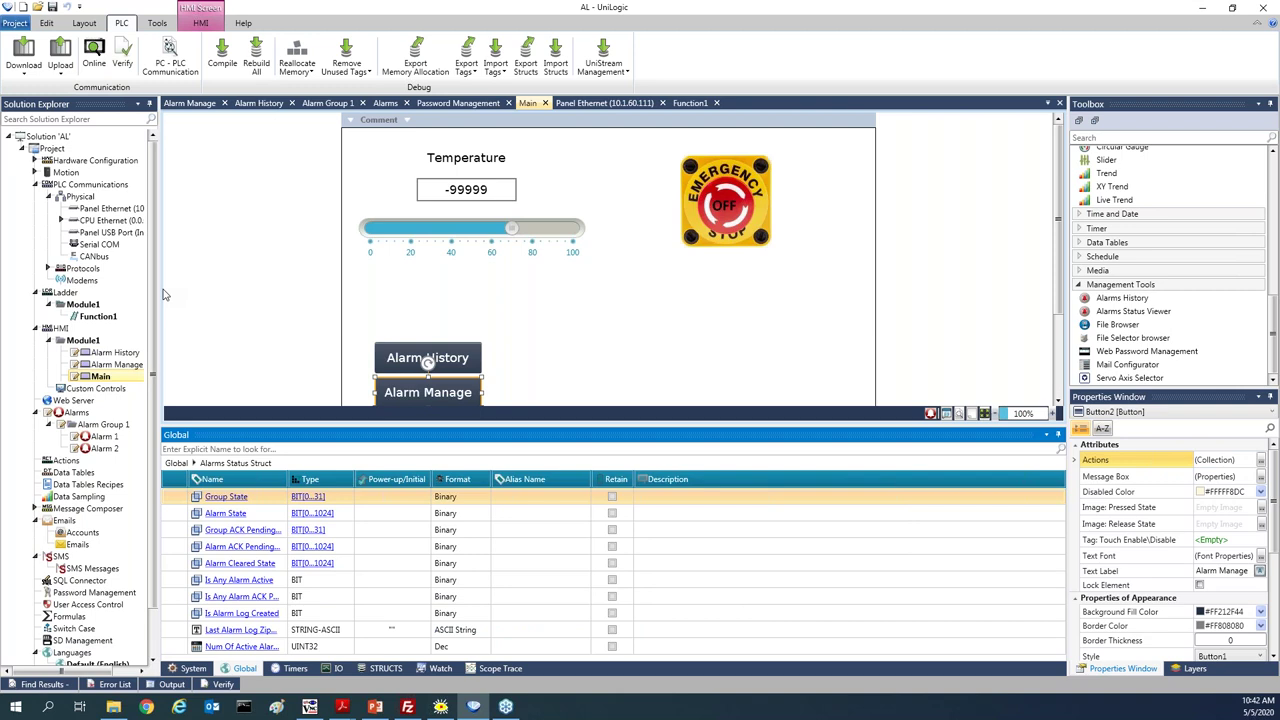
# Add a new FTP server from Protocols > FTP > FTP Servers
pyautogui.click(48, 268)
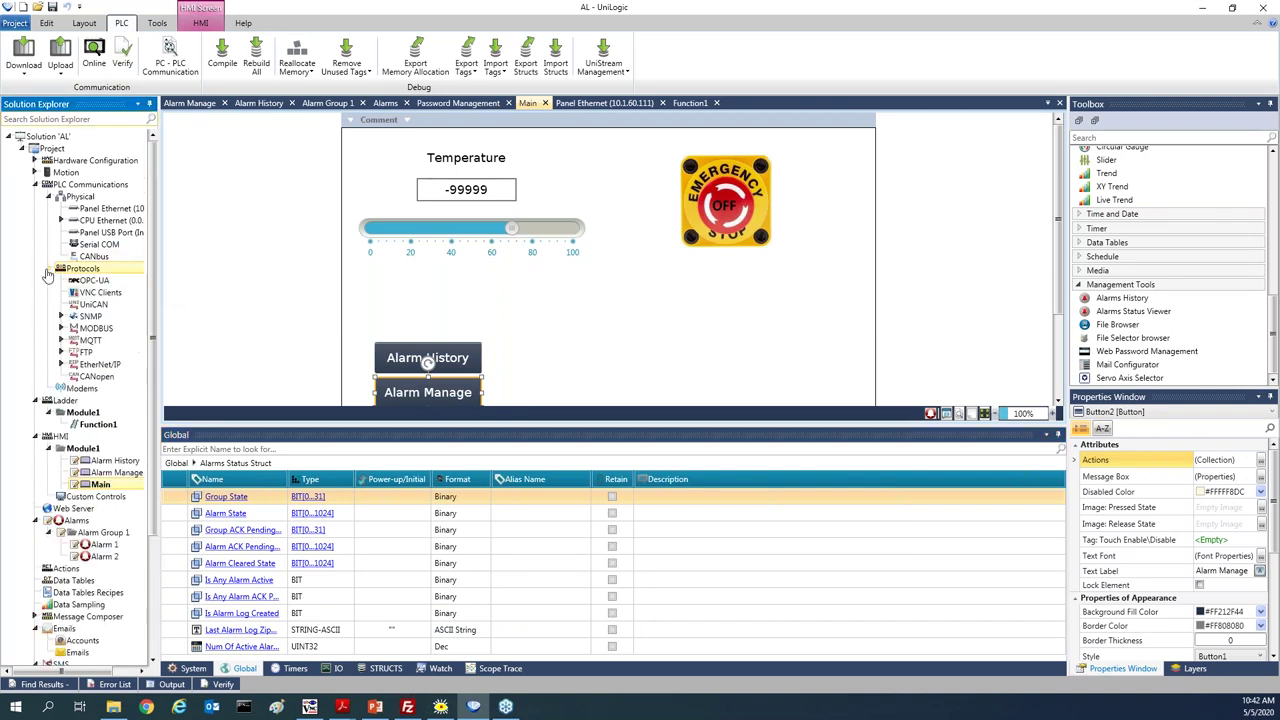
pyautogui.click(61, 352)
pyautogui.doubleClick(100, 364)
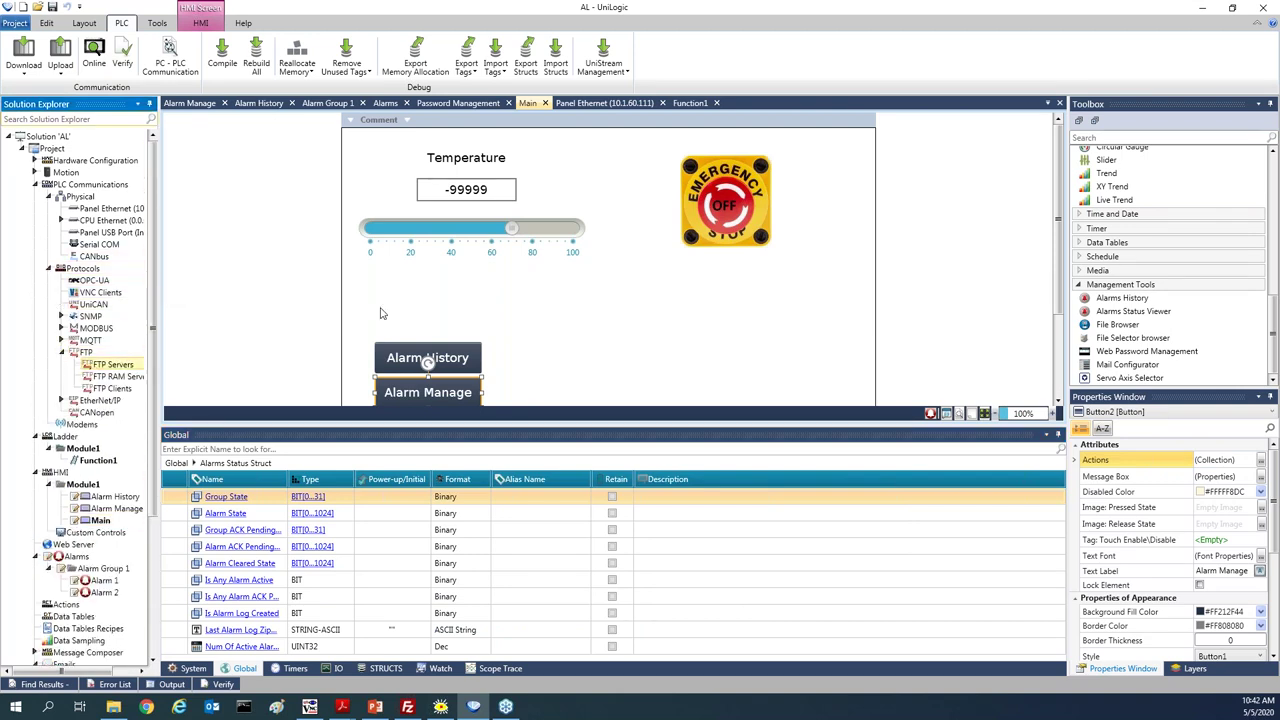
pyautogui.click(270, 139)
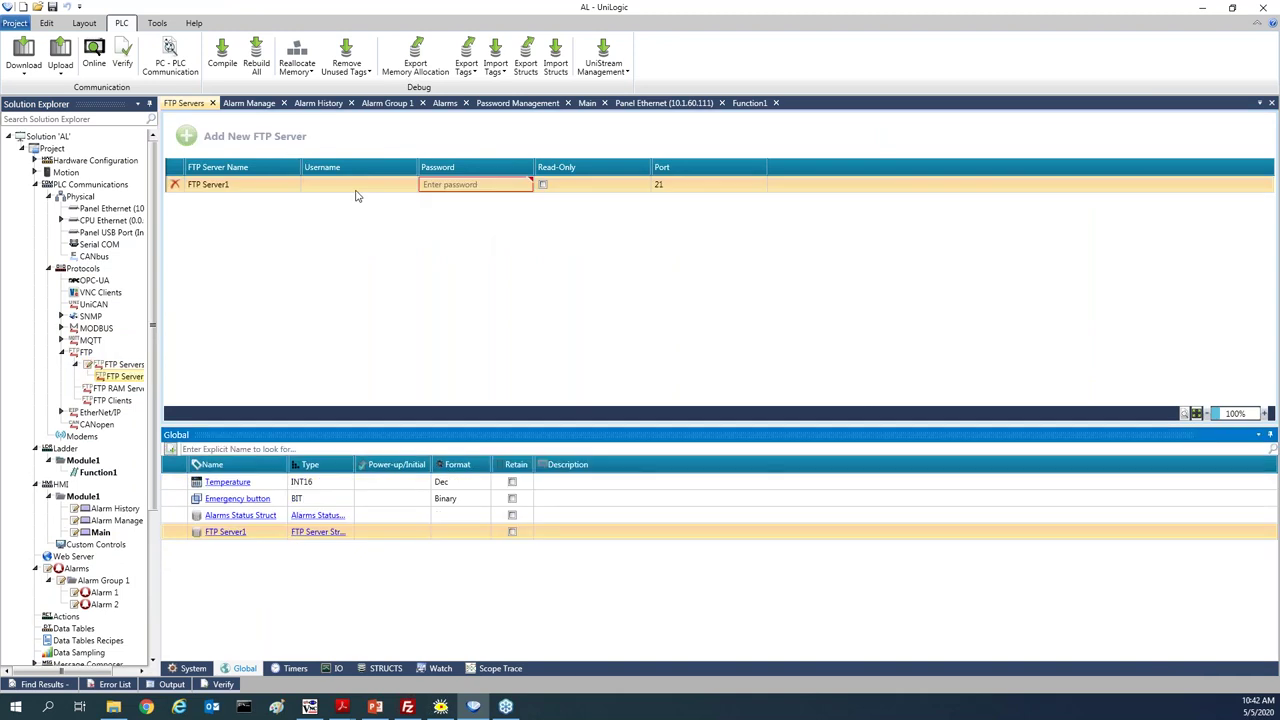
# Give FTP Server1 a username and password, then start Download & Reset to the controller
pyautogui.click(359, 186)
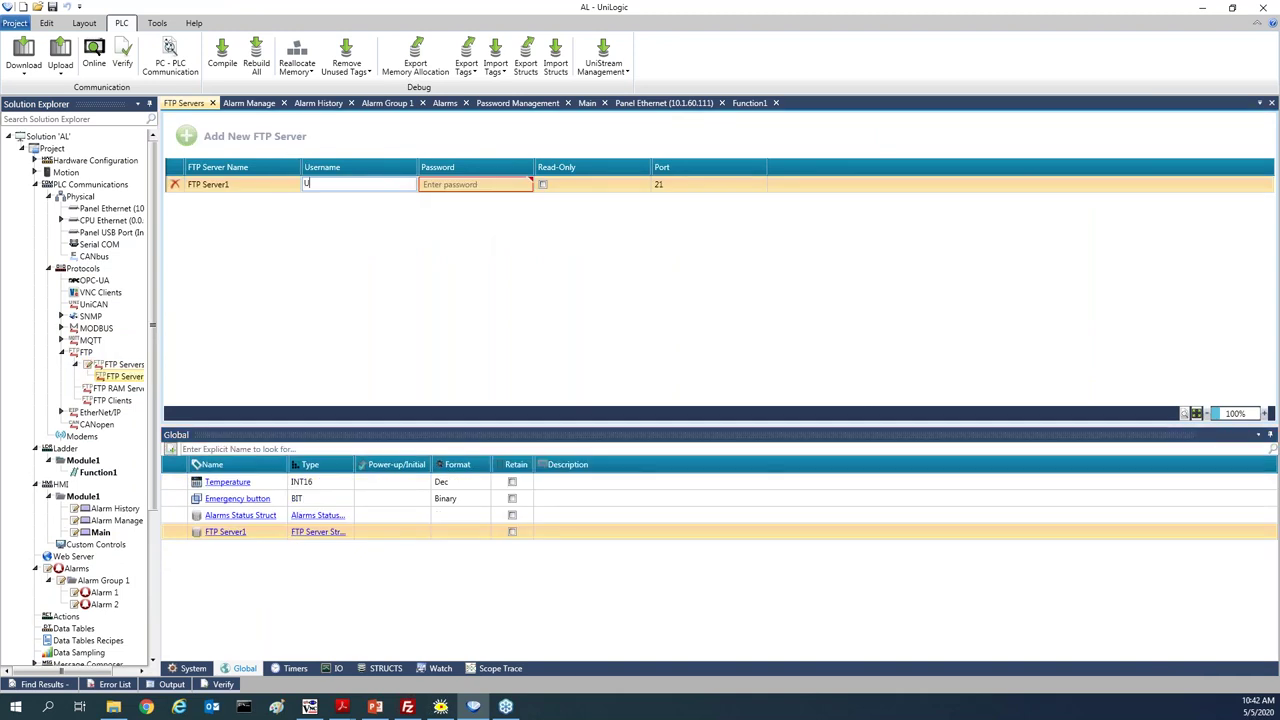
pyautogui.write('Uni')
pyautogui.press('Tab')
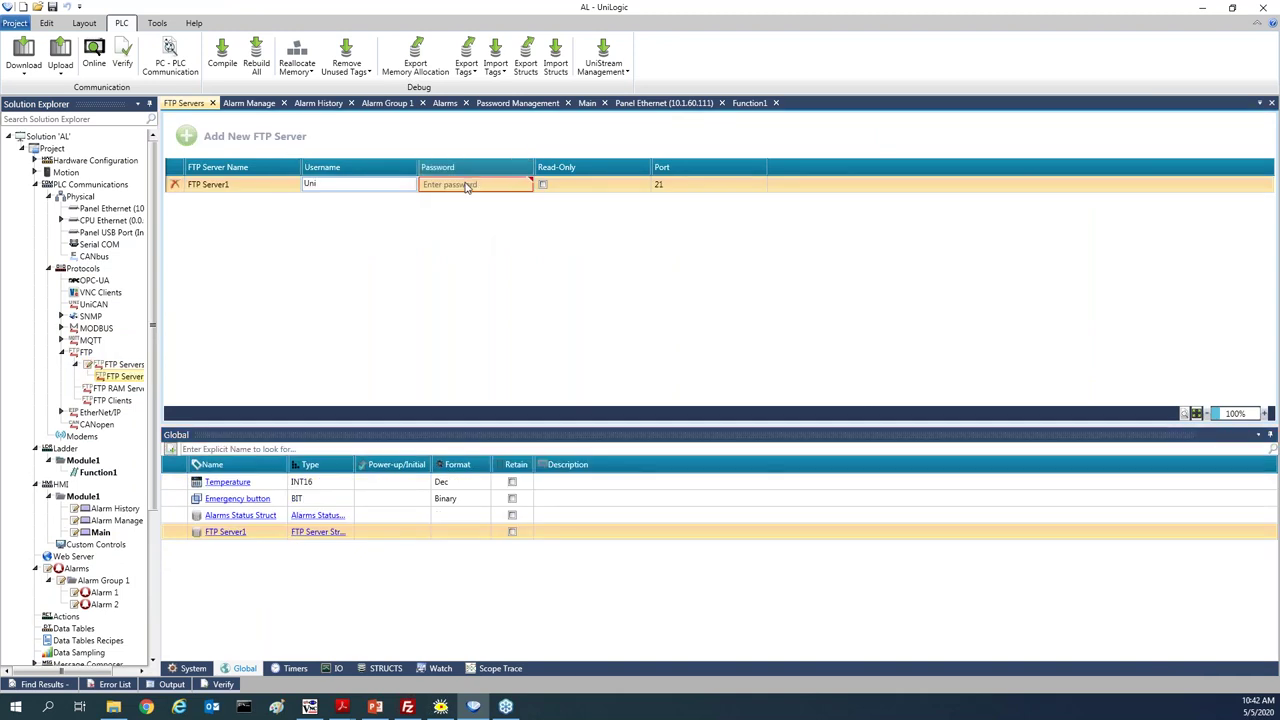
pyautogui.write('123456')
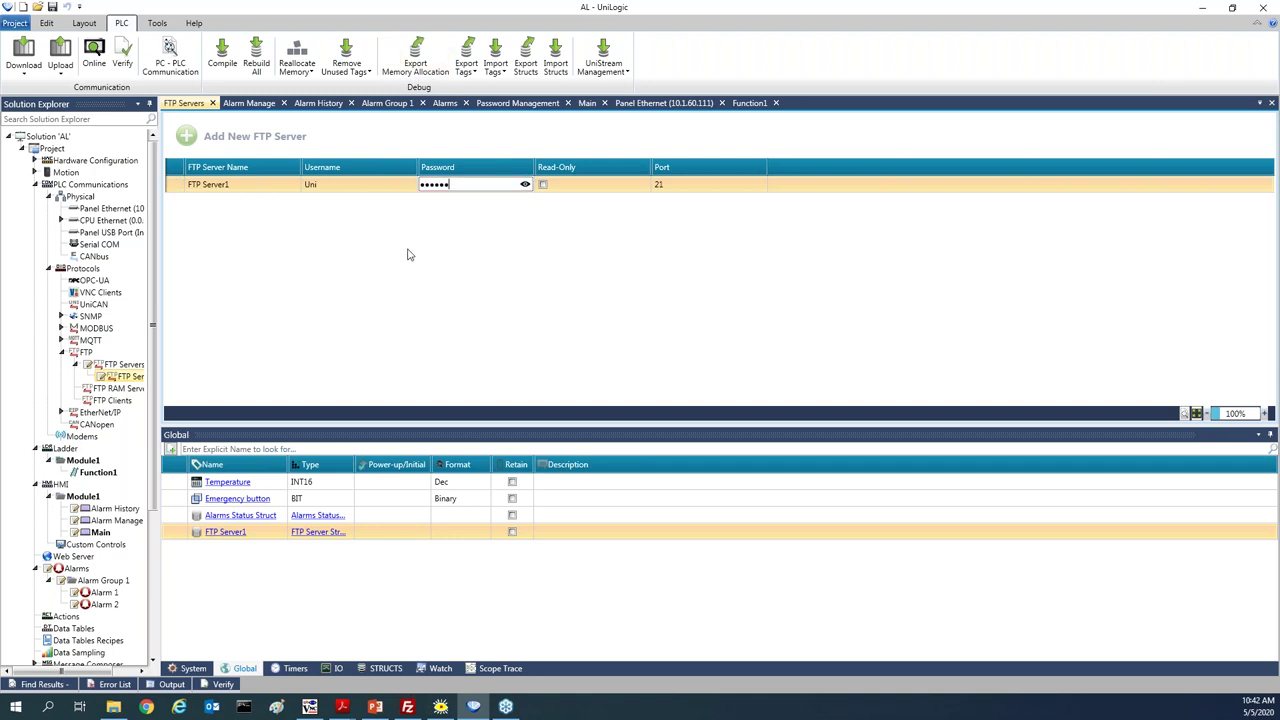
pyautogui.click(410, 256)
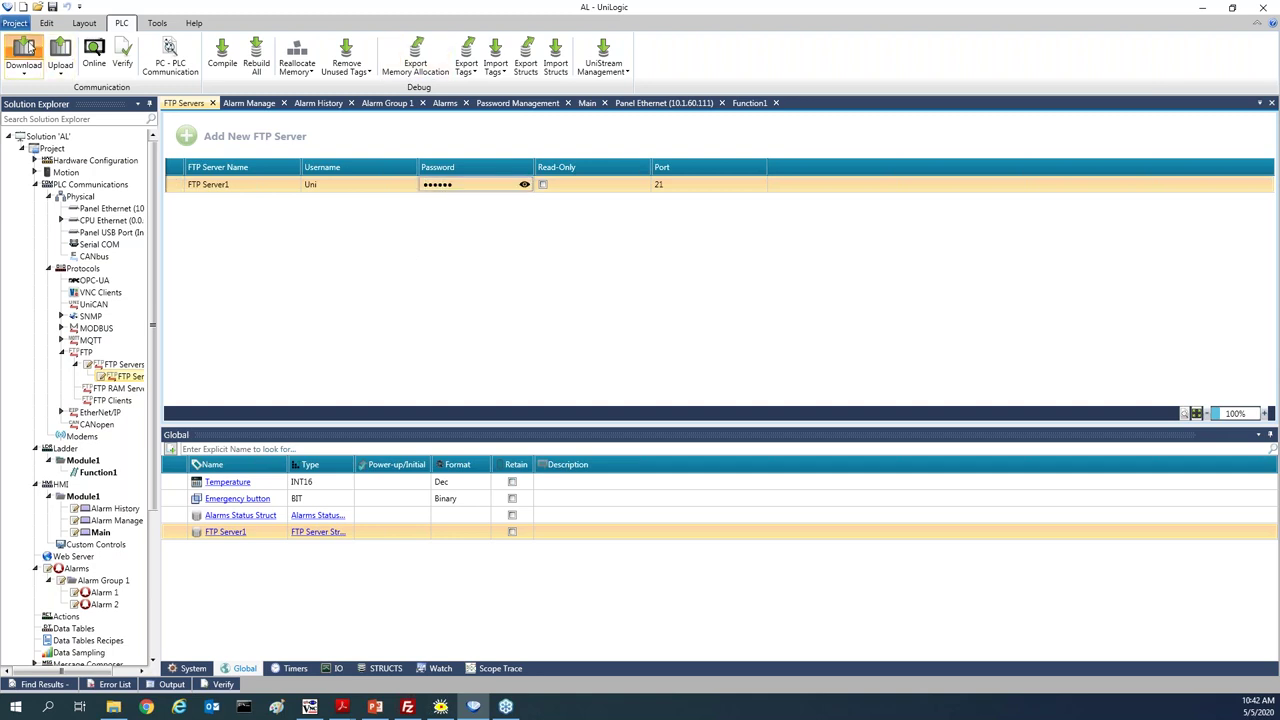
pyautogui.click(29, 47)
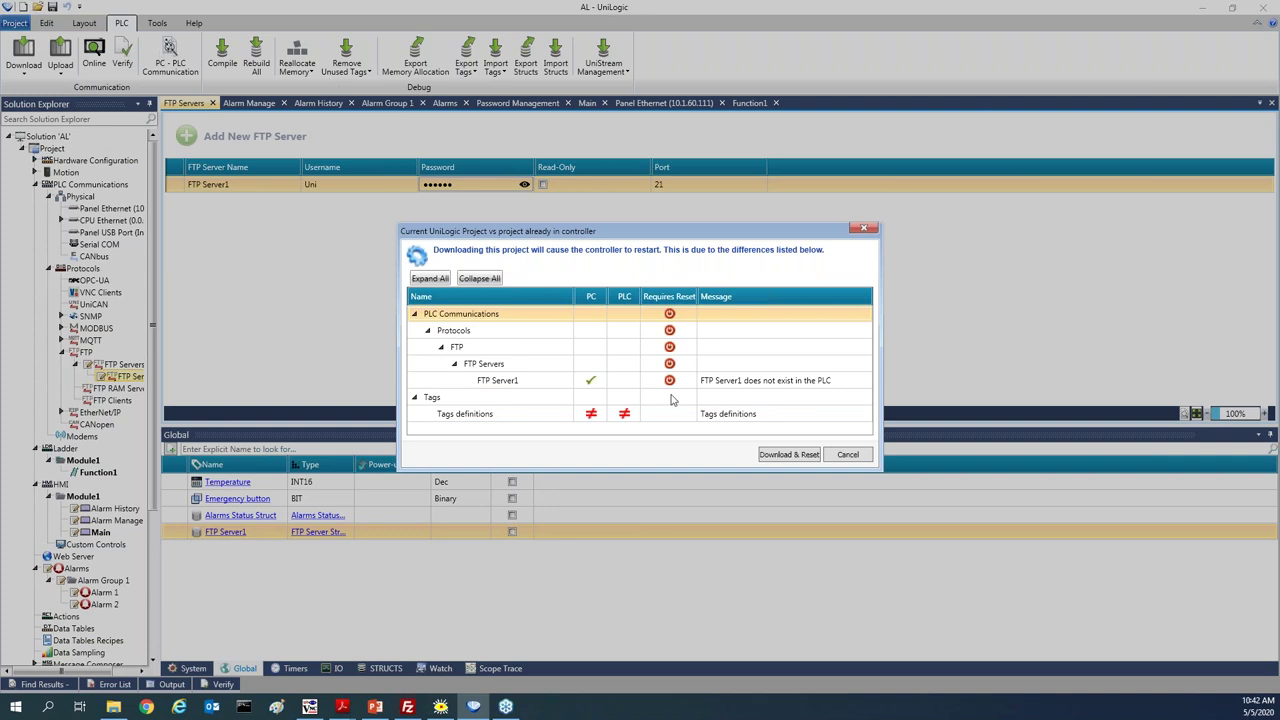
pyautogui.click(789, 455)
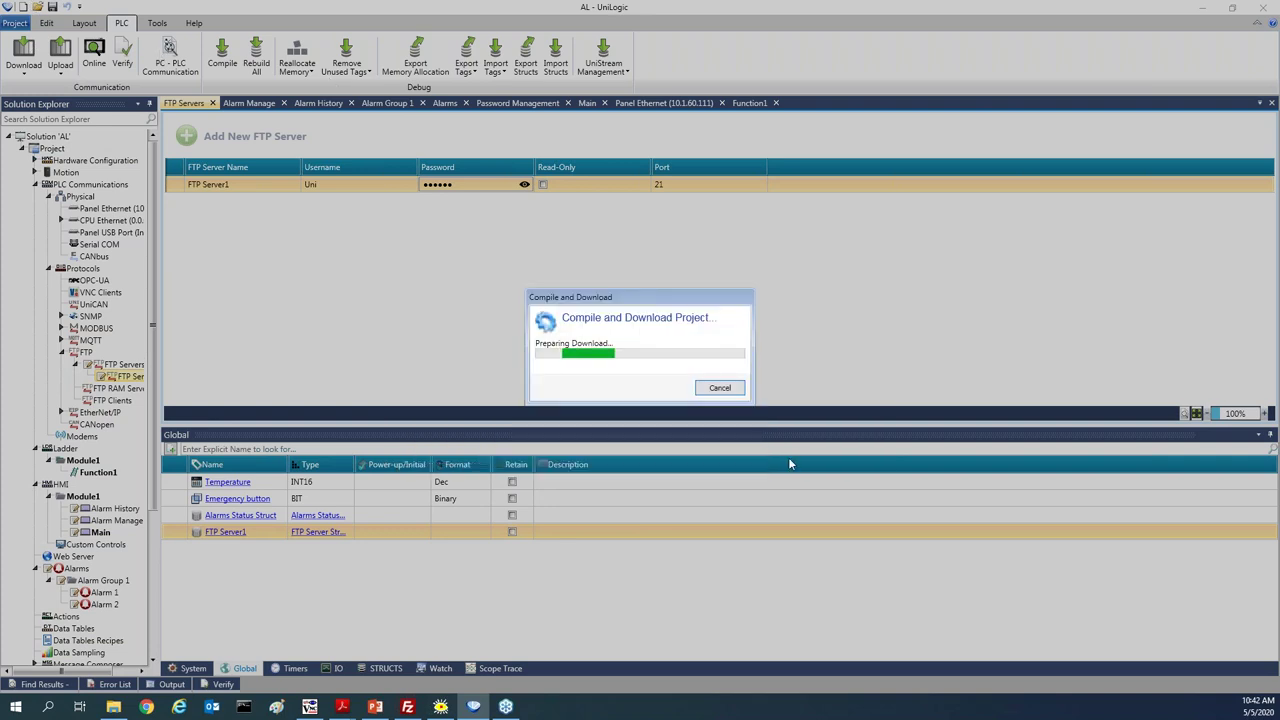
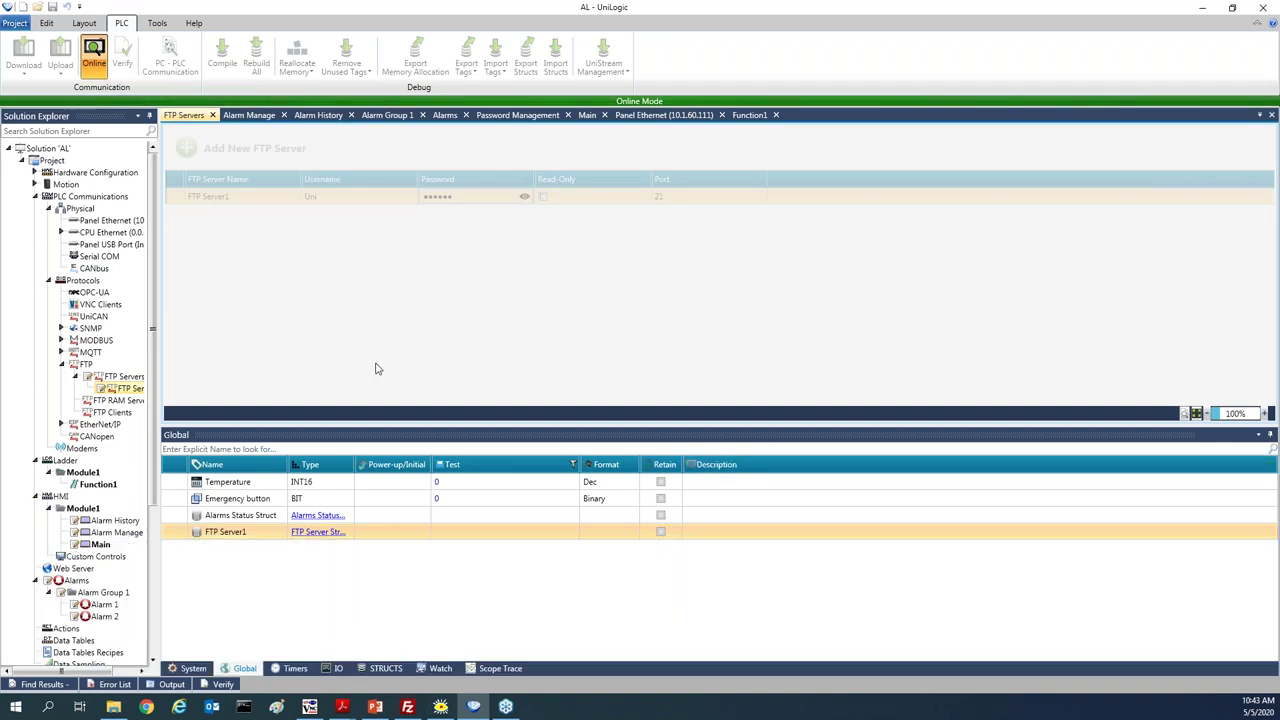
# Maximize FileZilla and reconnect to 10.1.60.111, aborting the previous connection
pyautogui.click(407, 707)
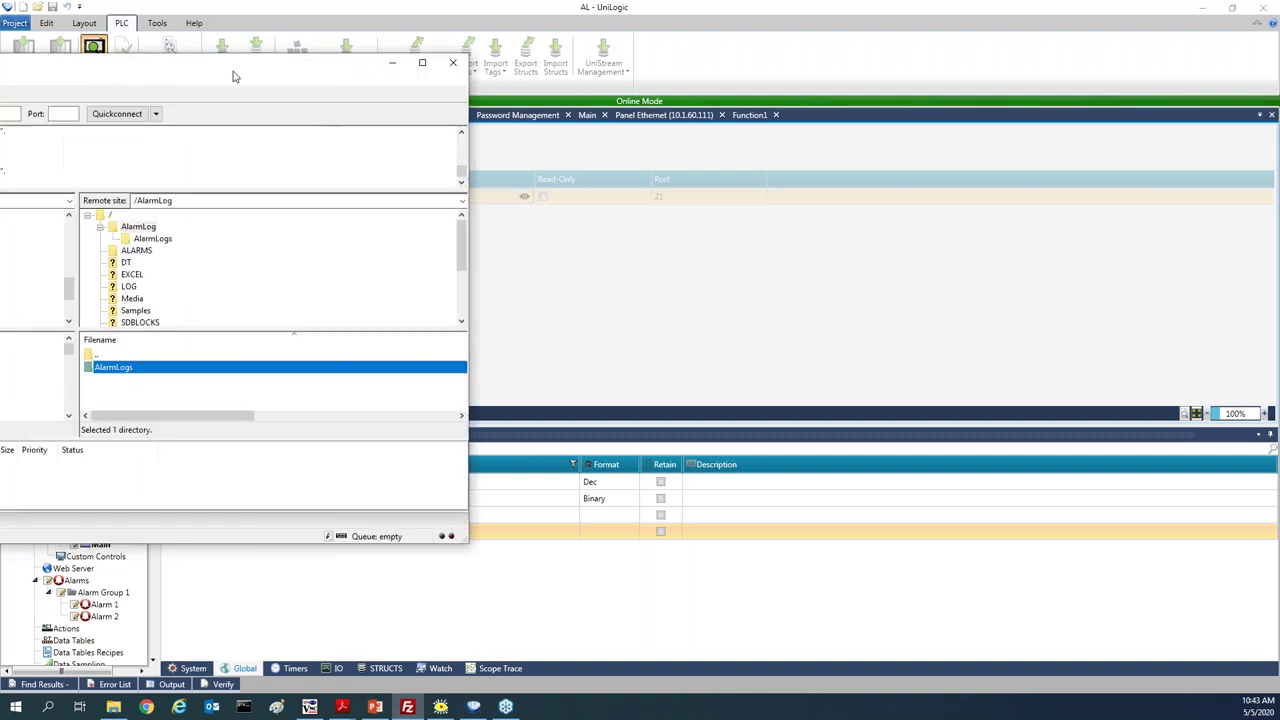
pyautogui.doubleClick(511, 100)
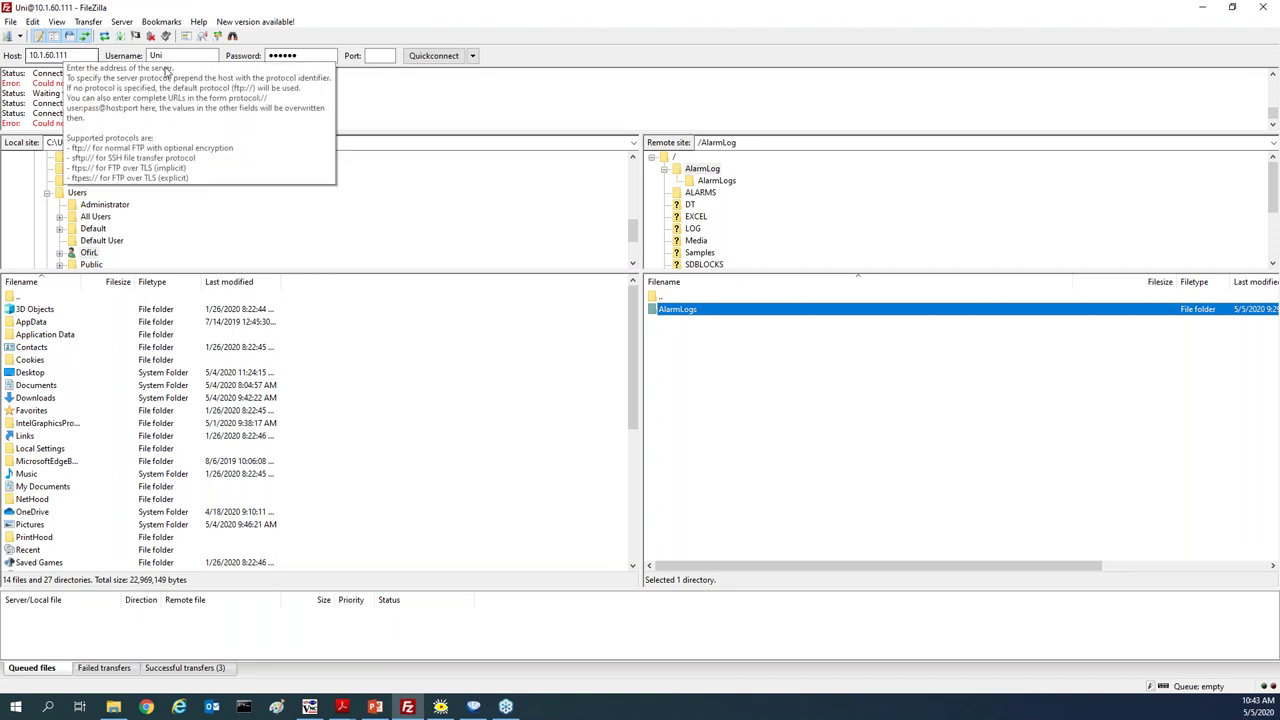
pyautogui.click(436, 57)
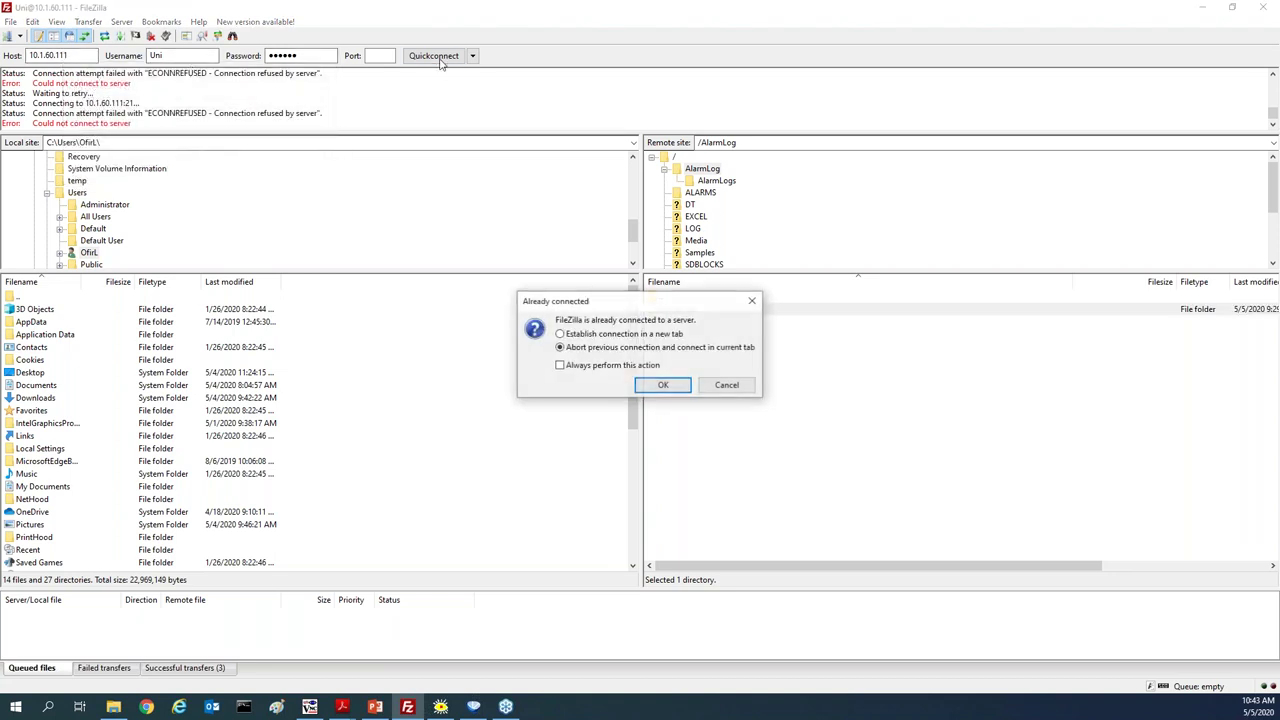
pyautogui.click(652, 386)
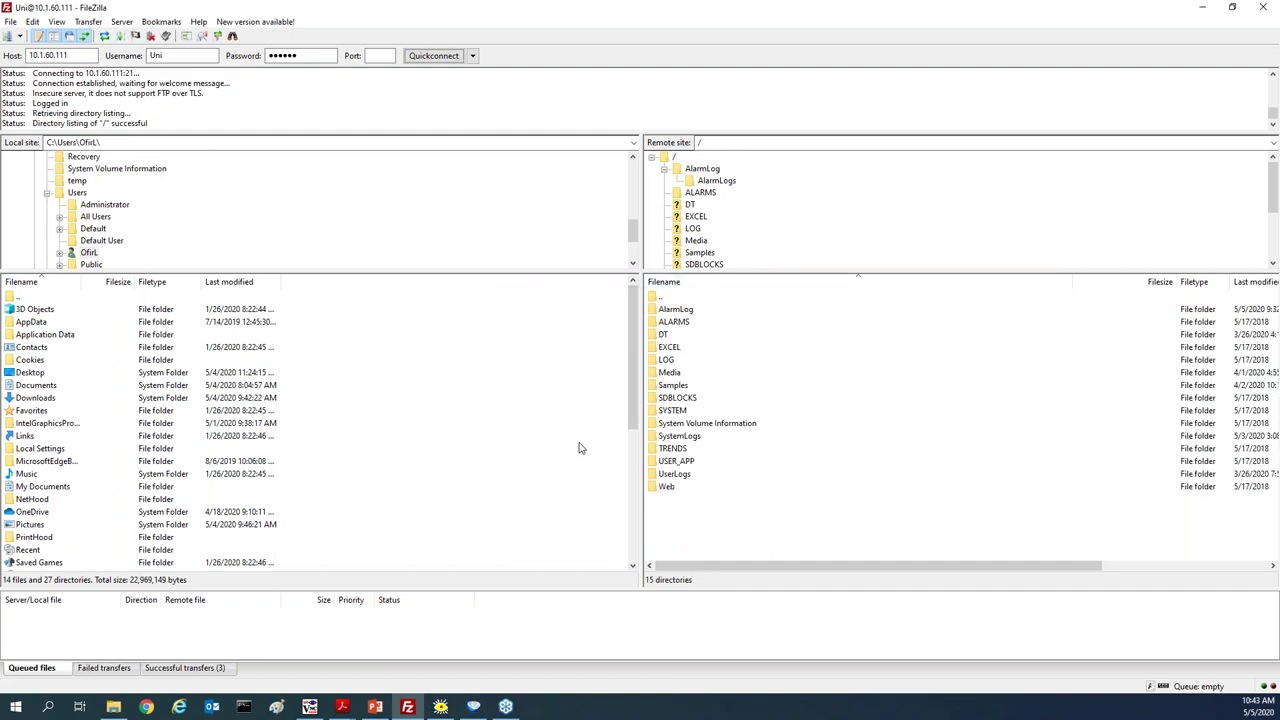
# Copy AlarmLog.csv from the server's AlarmLog folder to the local Desktop, overwriting the older copy
pyautogui.doubleClick(676, 311)
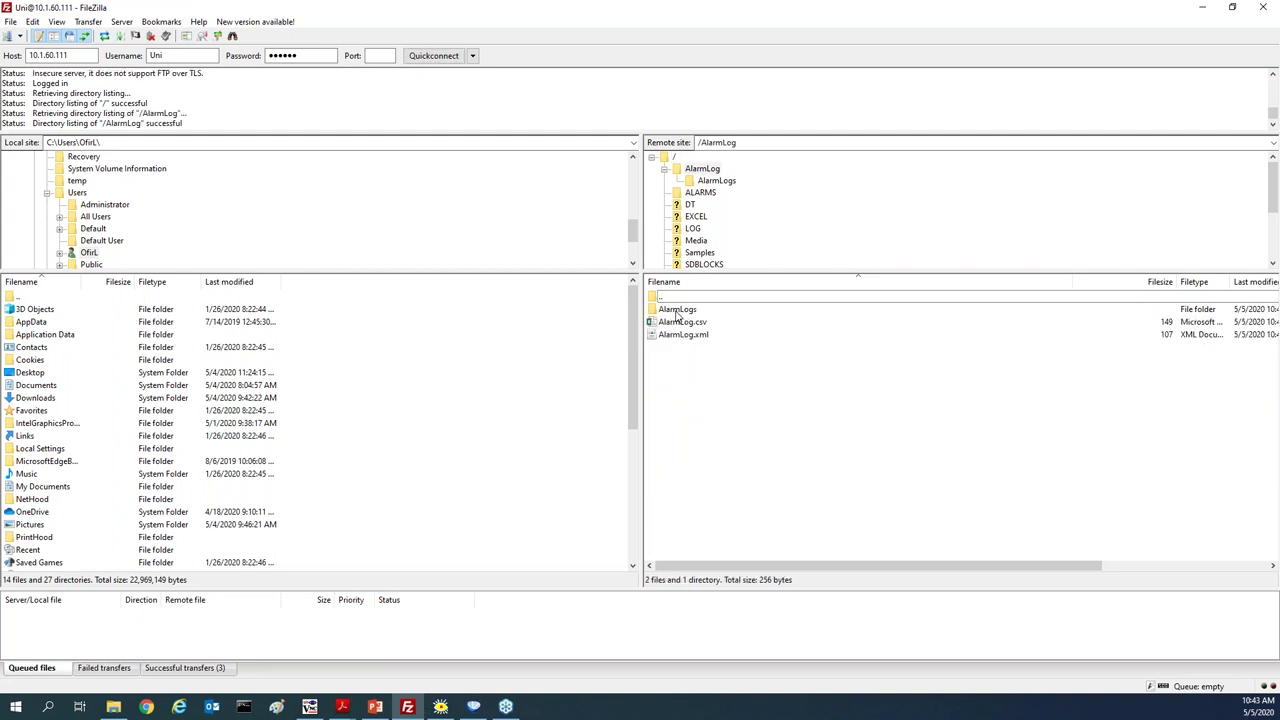
pyautogui.click(682, 324)
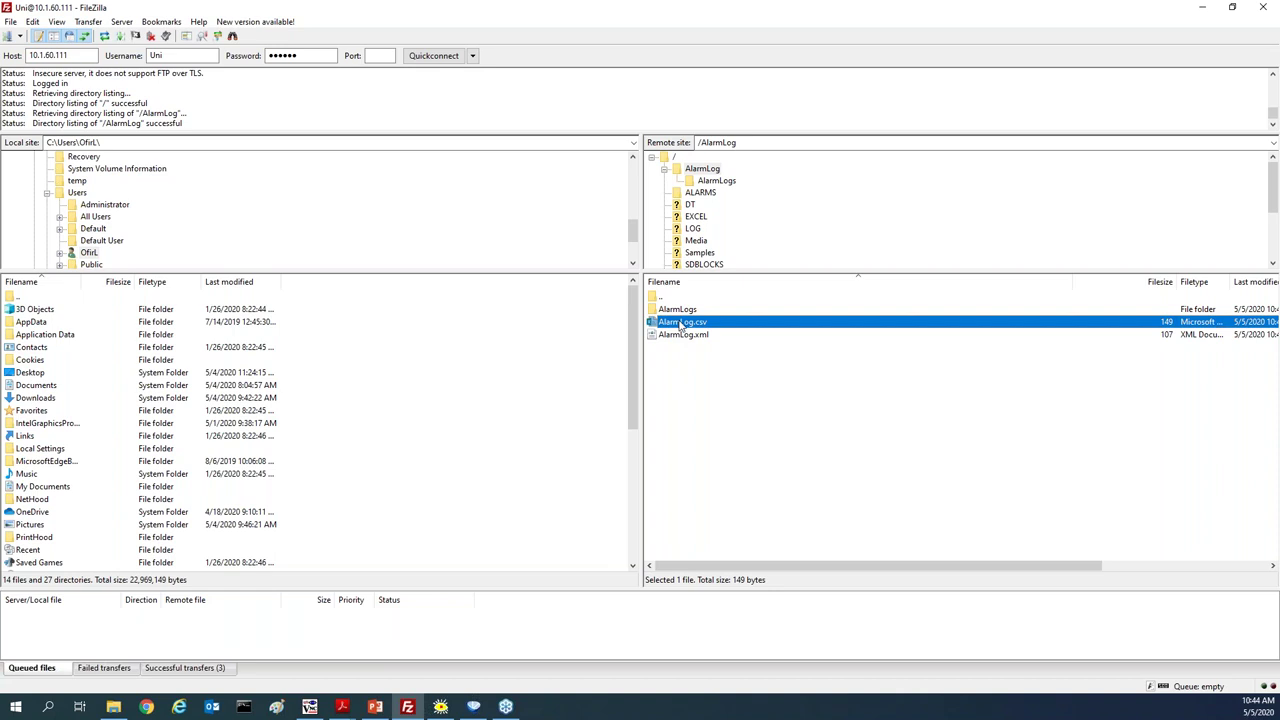
pyautogui.moveTo(680, 326); pyautogui.dragTo(29, 372)
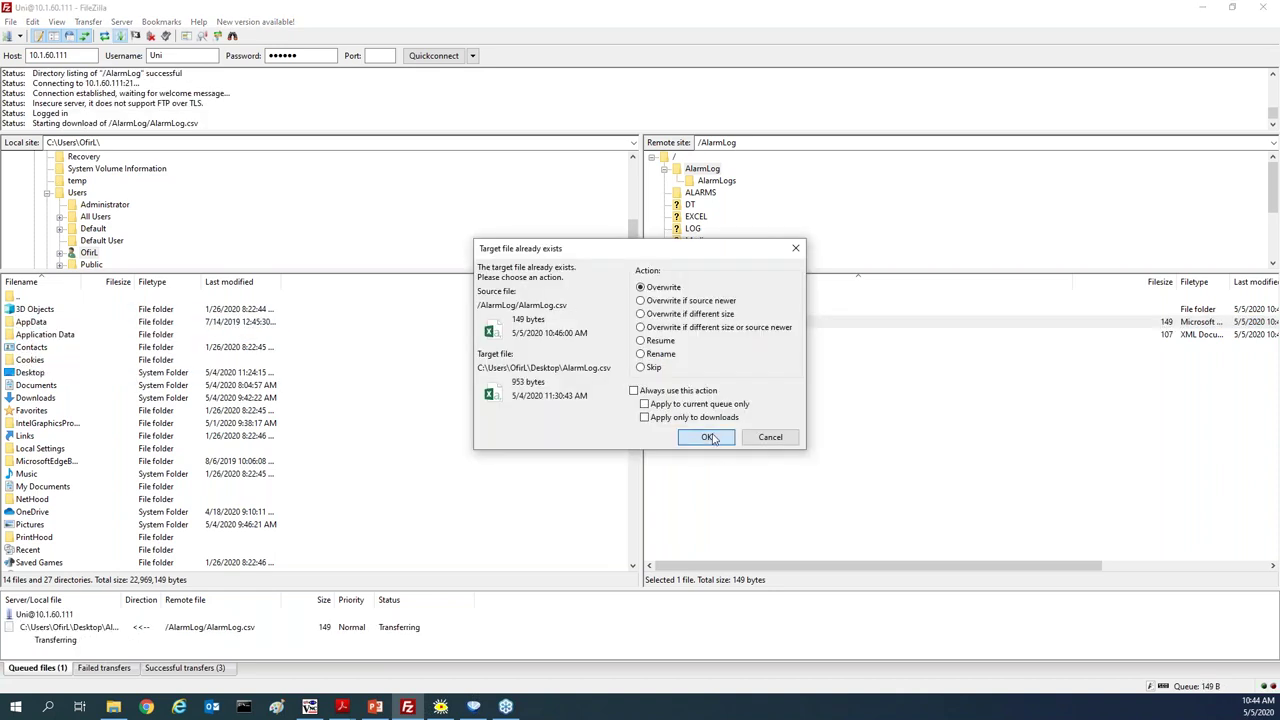
pyautogui.click(714, 438)
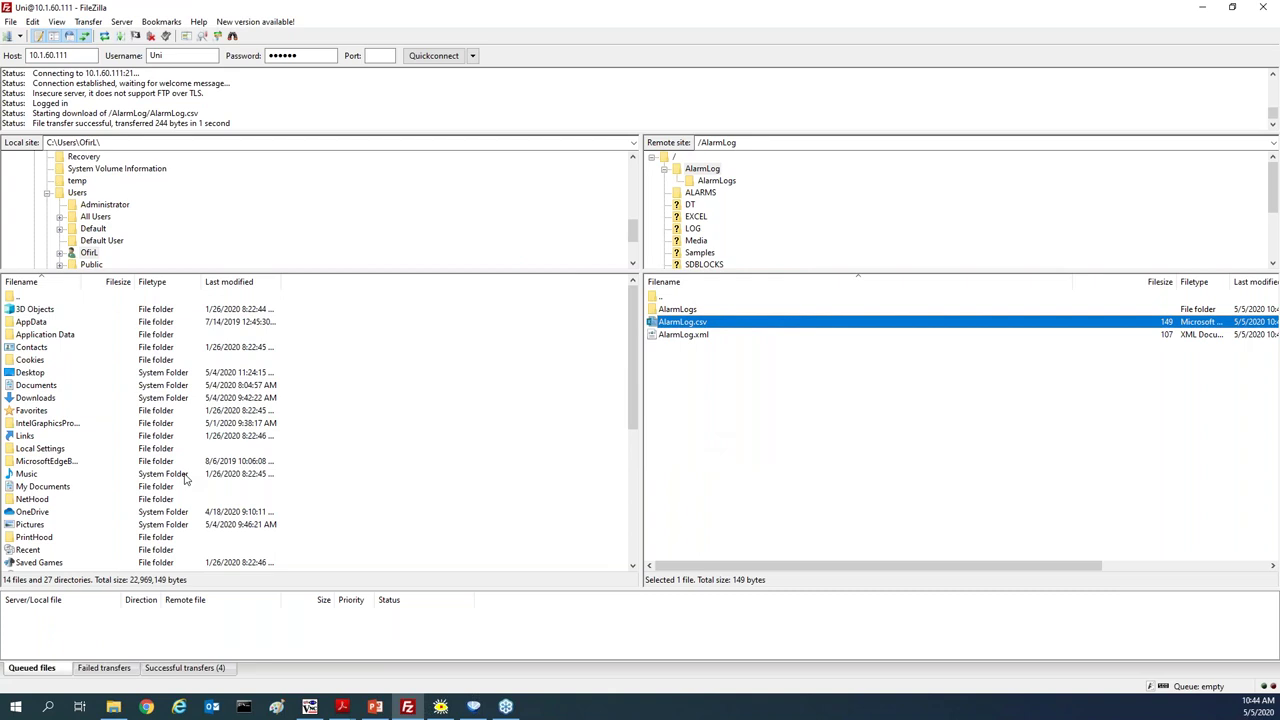
pyautogui.press('super+d')
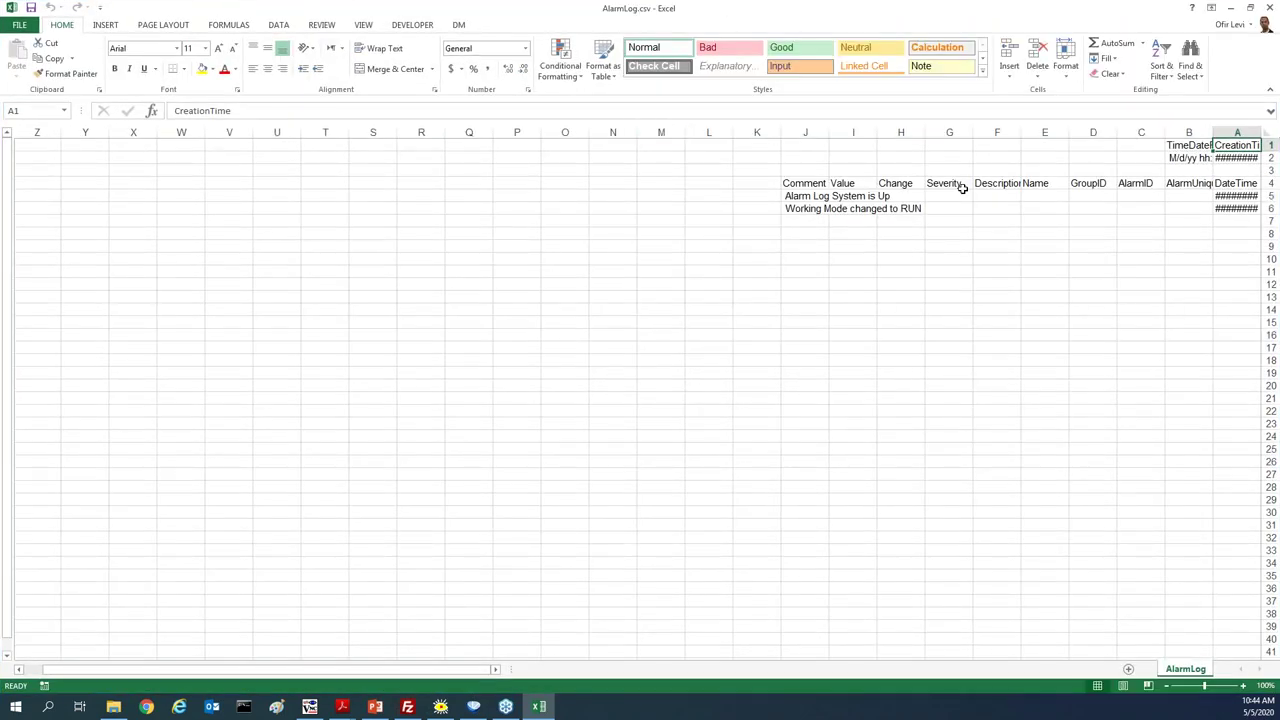
# Close Excel's AlarmLog.csv workbook and bring FileZilla back to the front
pyautogui.click(1270, 10)
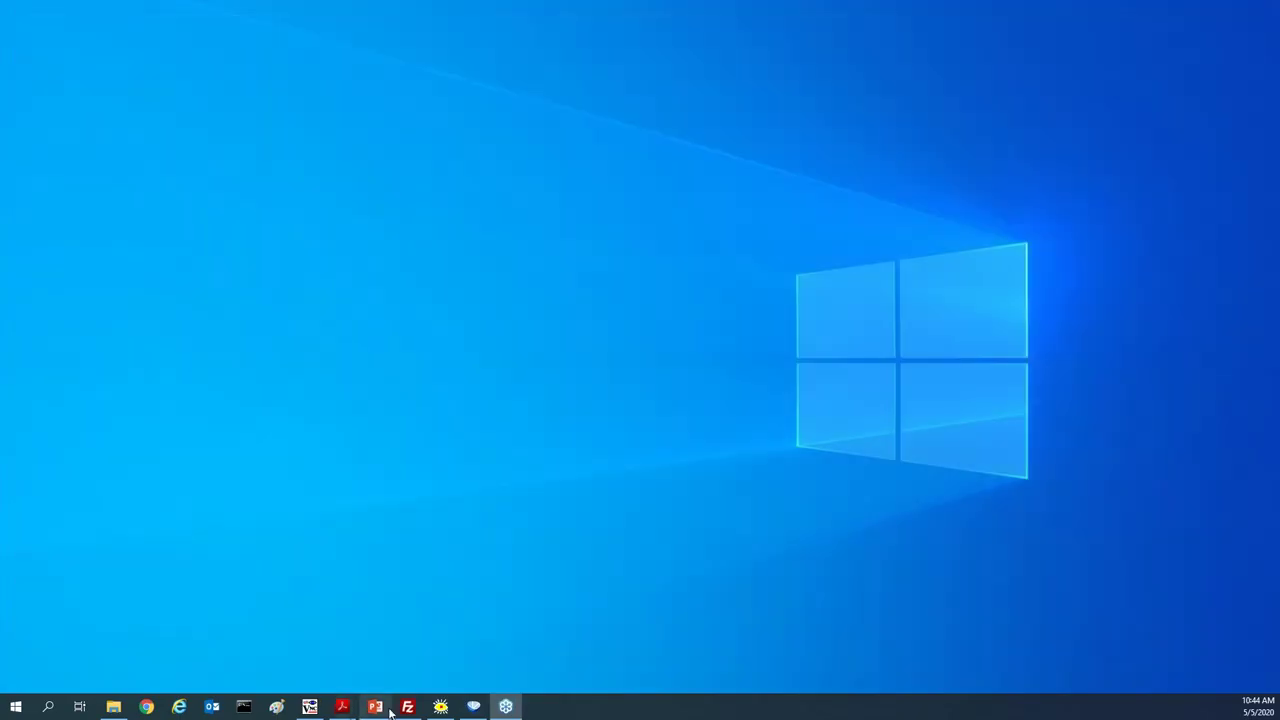
pyautogui.click(407, 707)
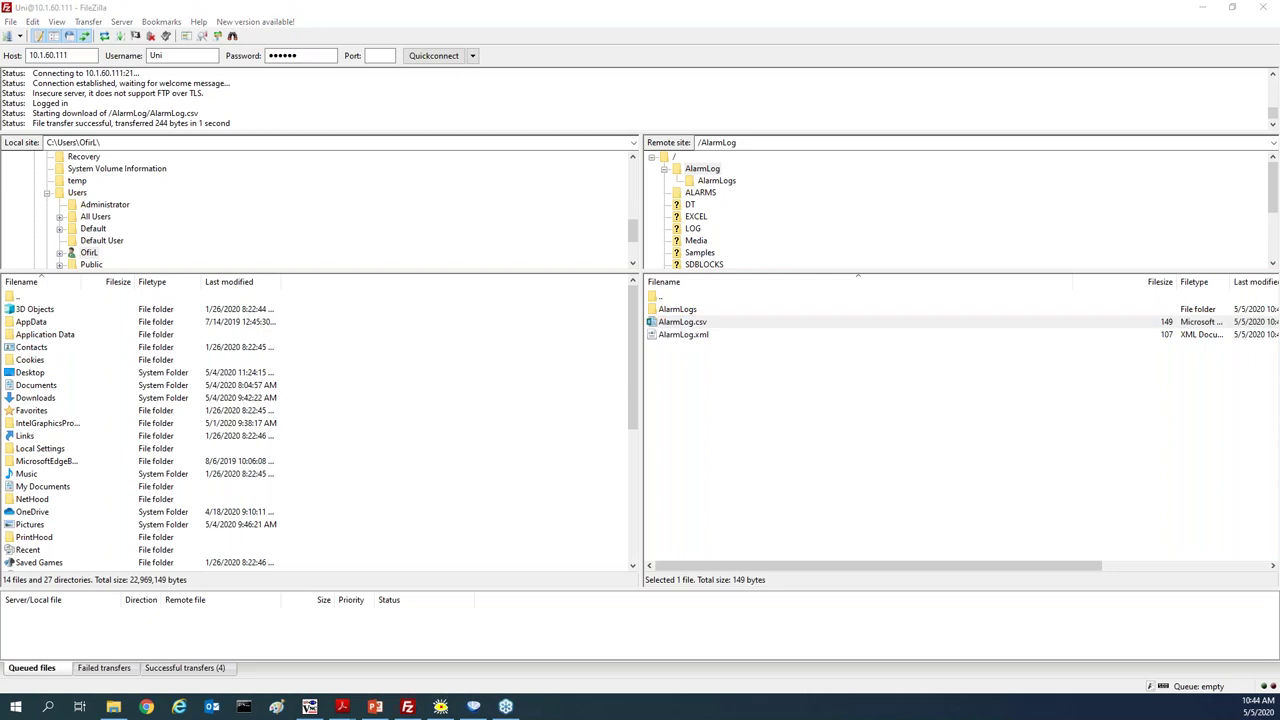
# Download AlarmLog05_05_20-09_46_11.csv from AlarmLogs, then go back up to AlarmLog
pyautogui.doubleClick(687, 312)
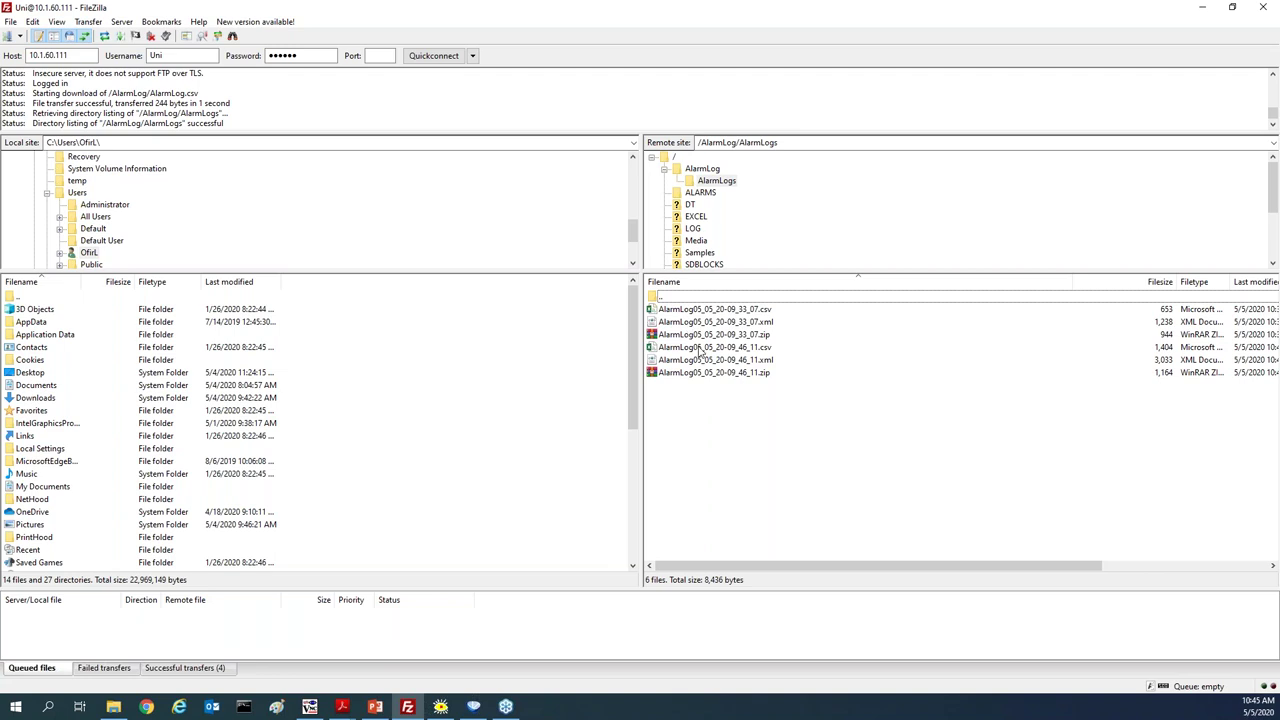
pyautogui.click(700, 350)
pyautogui.press('Return')
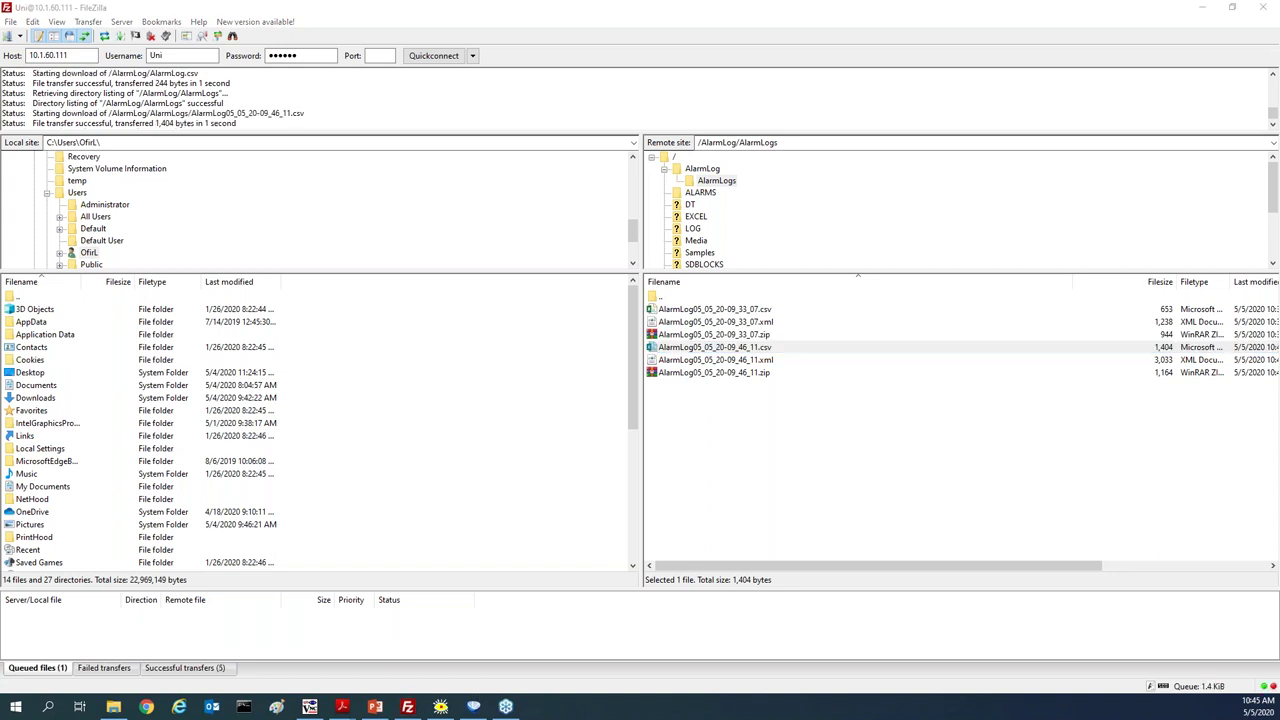
pyautogui.doubleClick(656, 297)
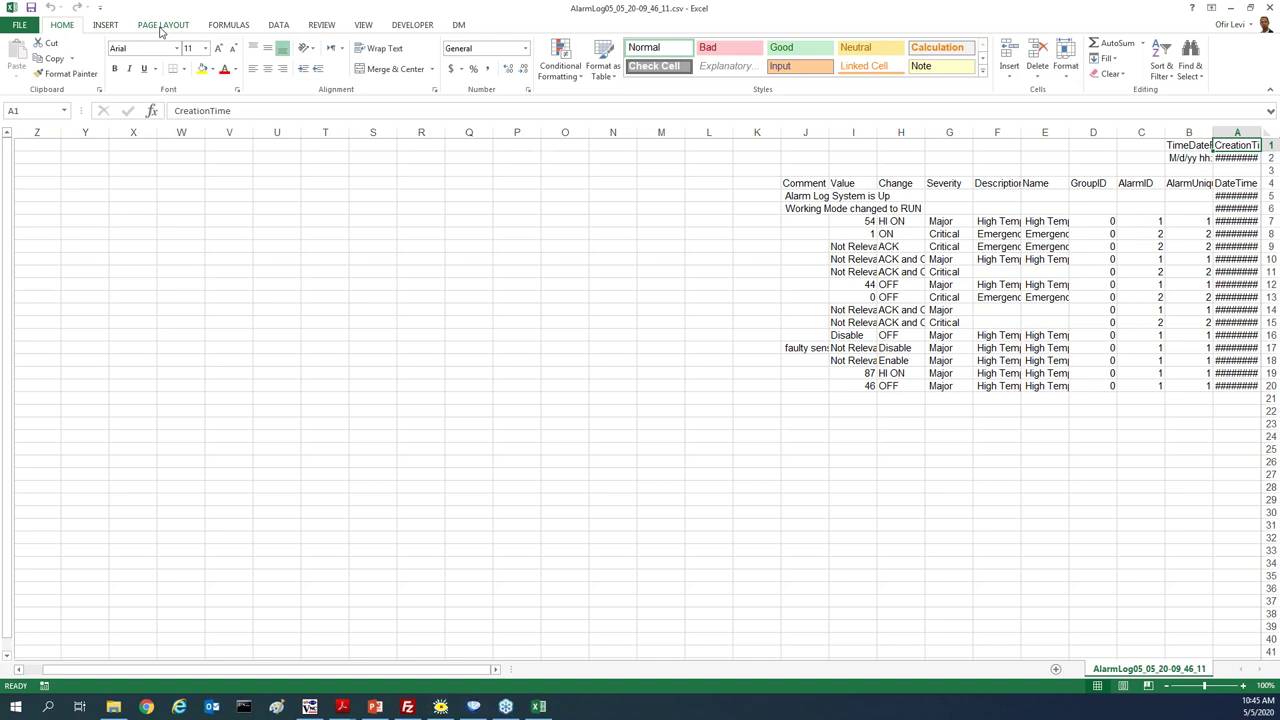
# Make the sheet left-to-right, widen columns A and E, and autofit F, I and J
pyautogui.click(160, 27)
pyautogui.click(448, 60)
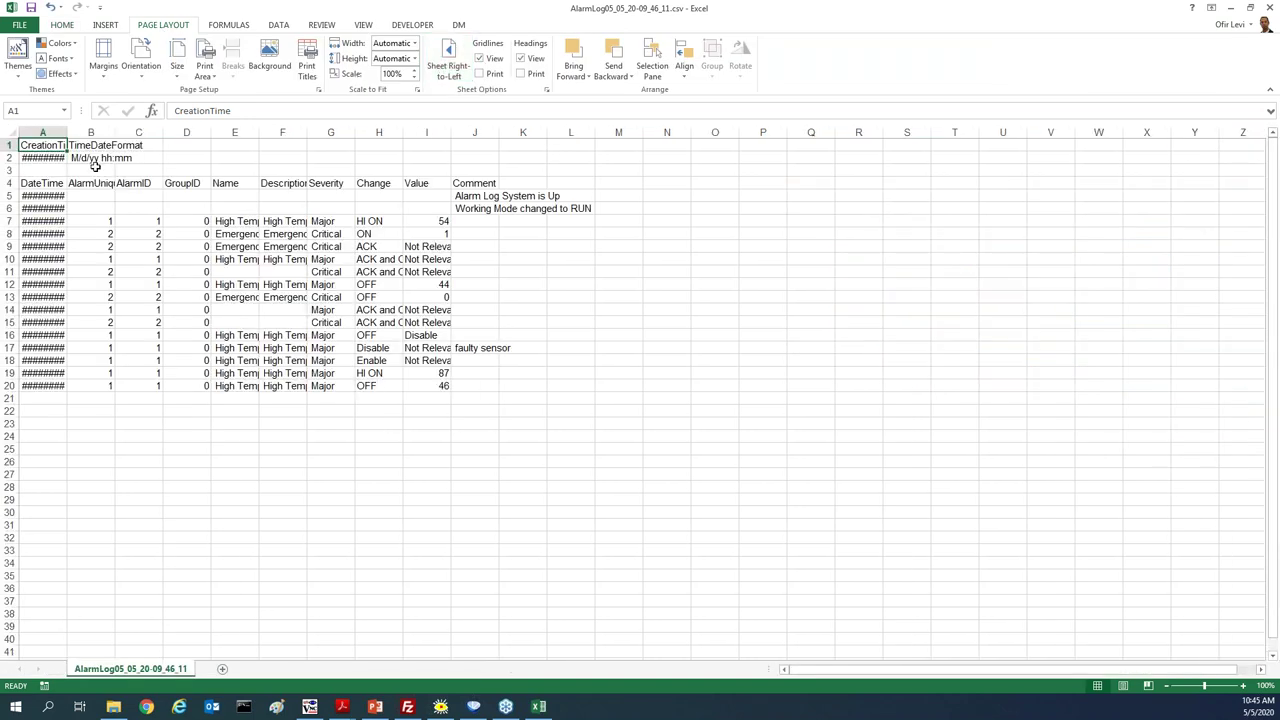
pyautogui.moveTo(67, 133); pyautogui.dragTo(134, 136)
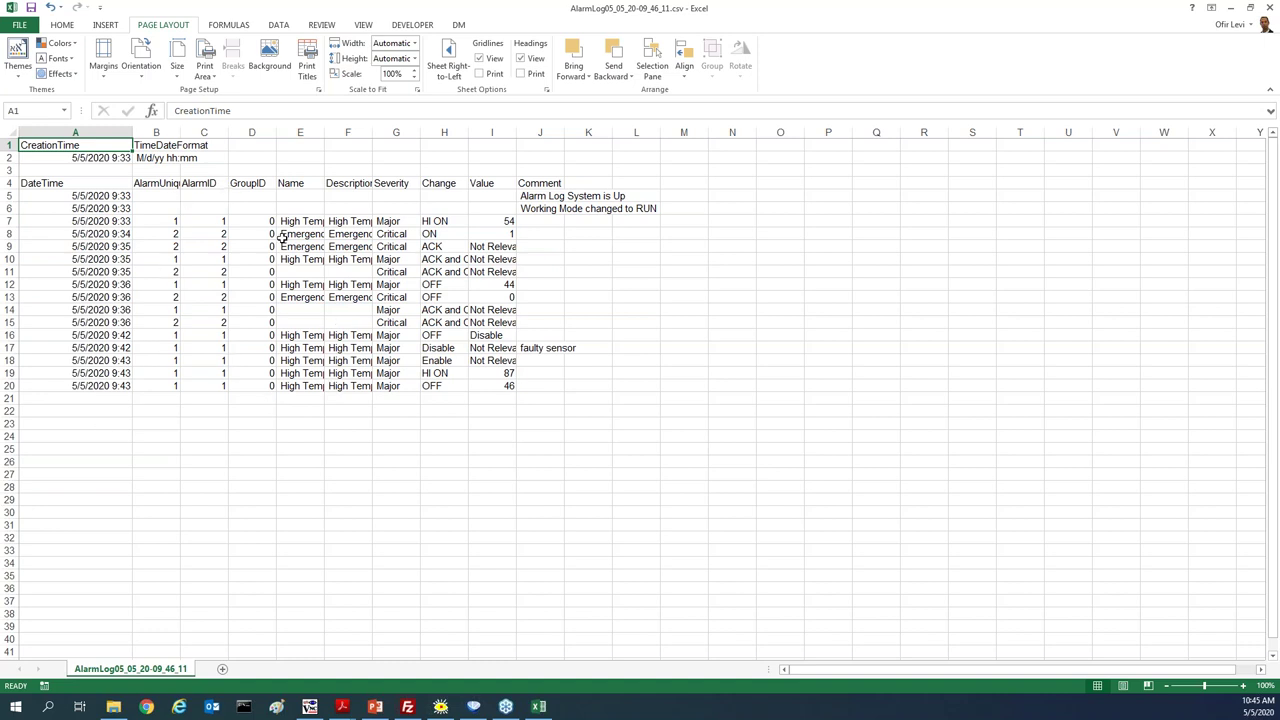
pyautogui.moveTo(325, 133); pyautogui.dragTo(378, 137)
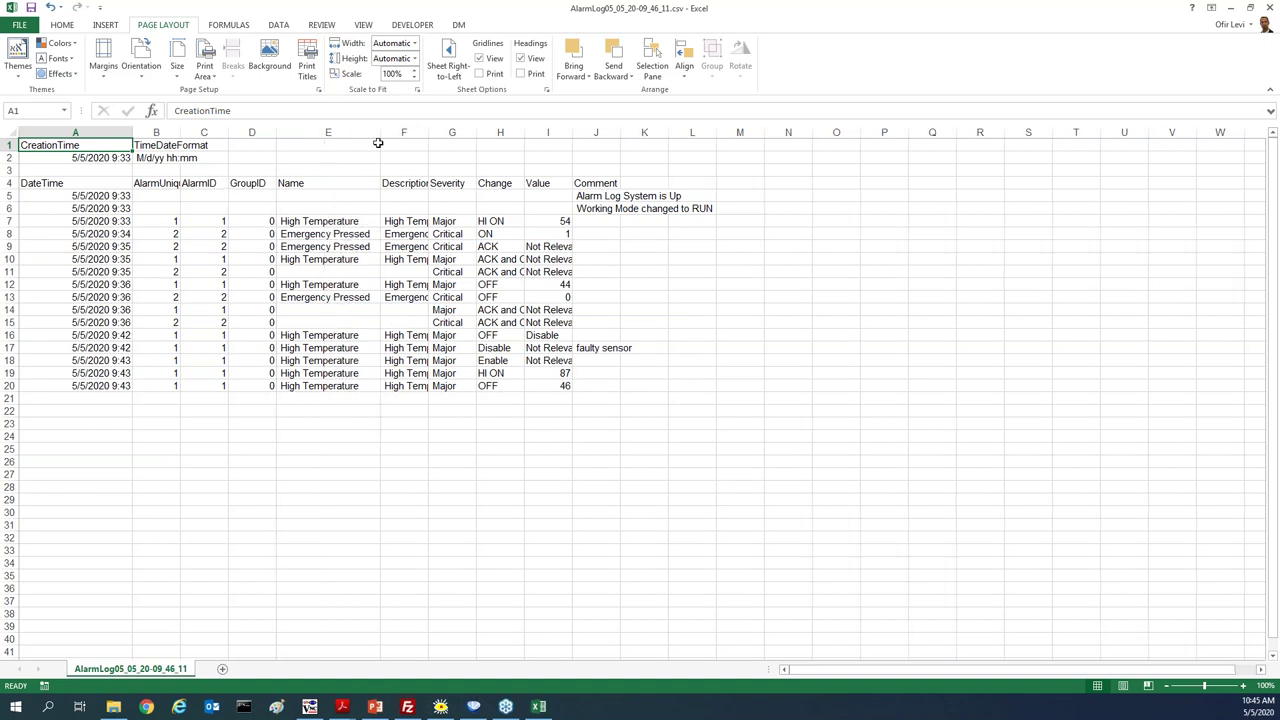
pyautogui.doubleClick(428, 133)
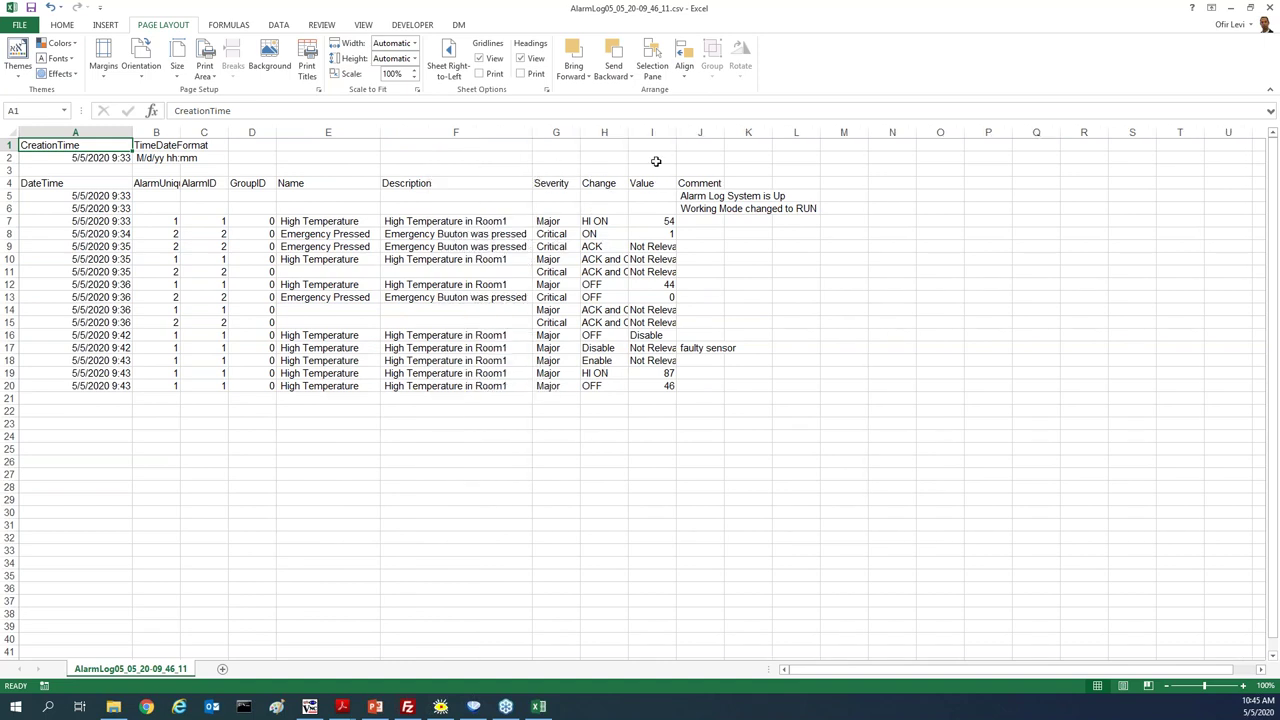
pyautogui.doubleClick(676, 132)
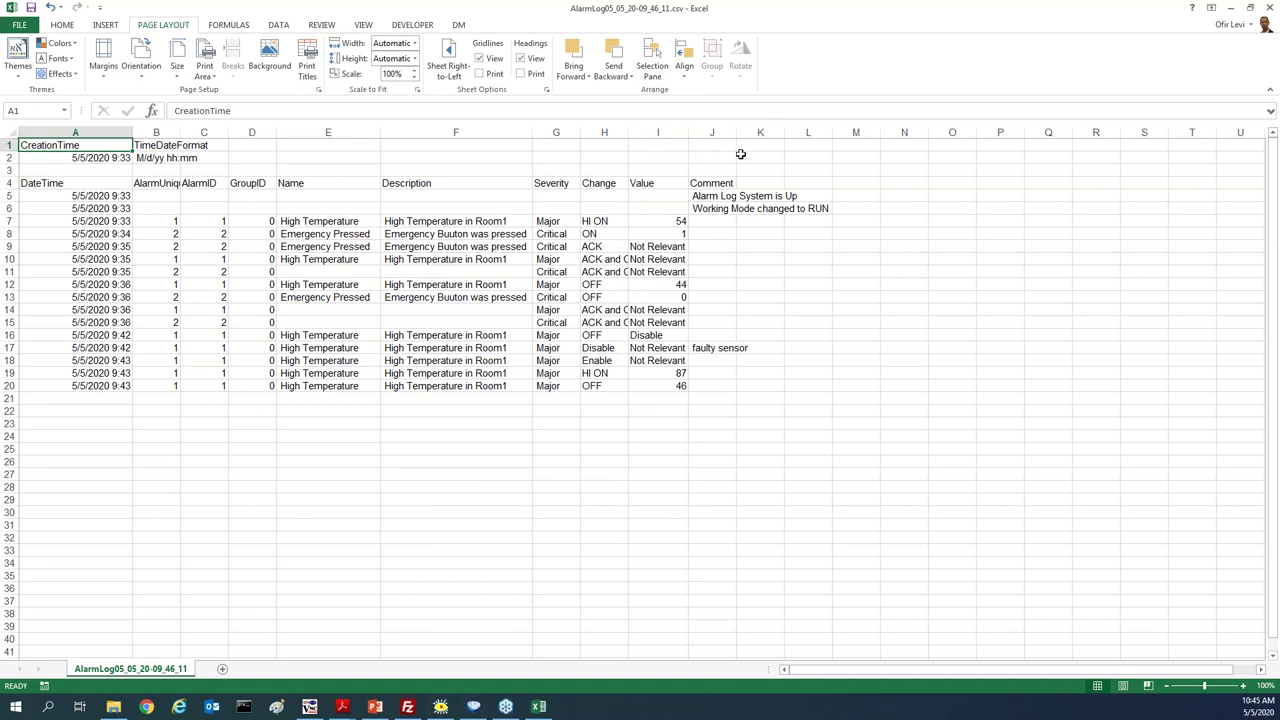
pyautogui.doubleClick(736, 132)
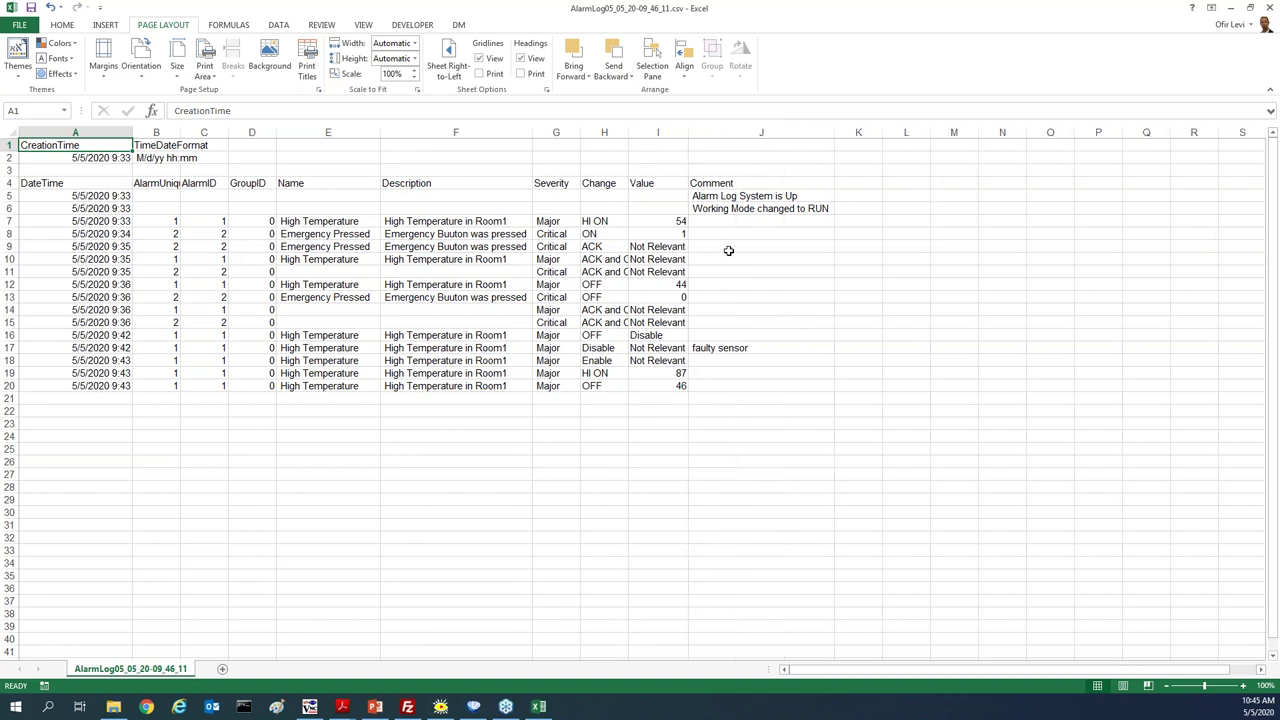
# Select the faulty sensor comment in J17, then close the log without saving
pyautogui.click(700, 348)
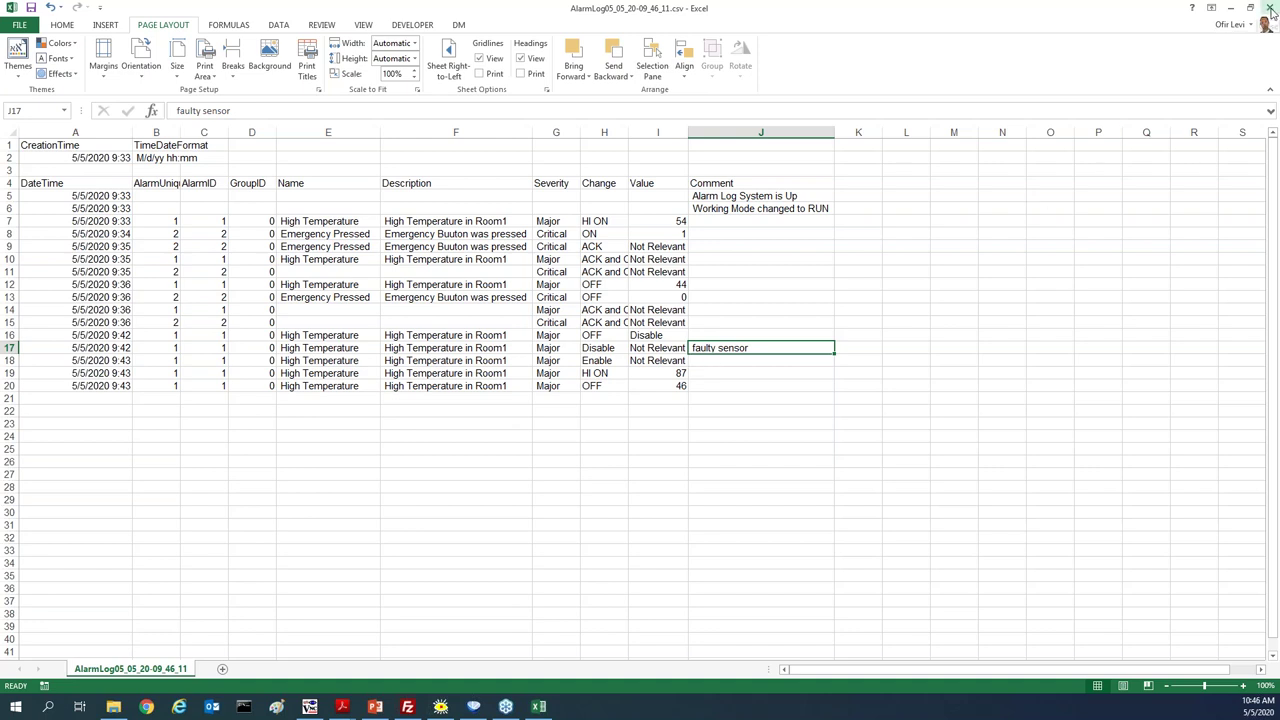
pyautogui.click(1270, 8)
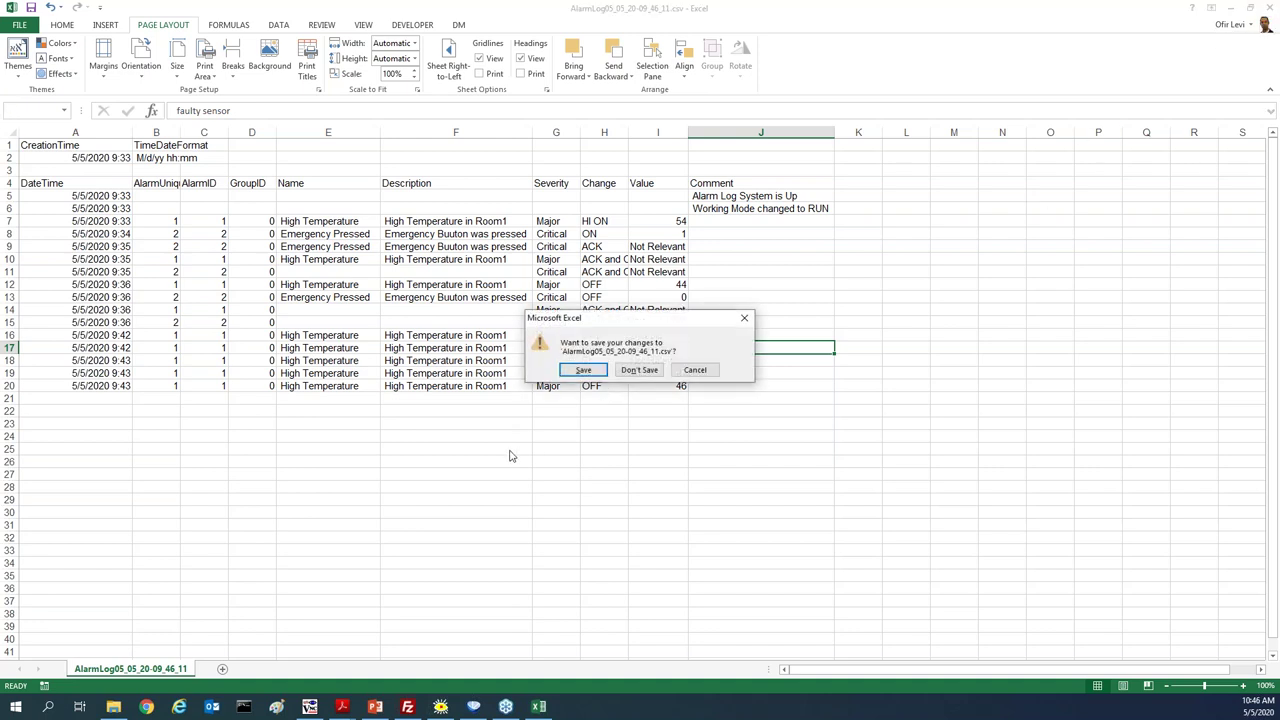
pyautogui.click(641, 372)
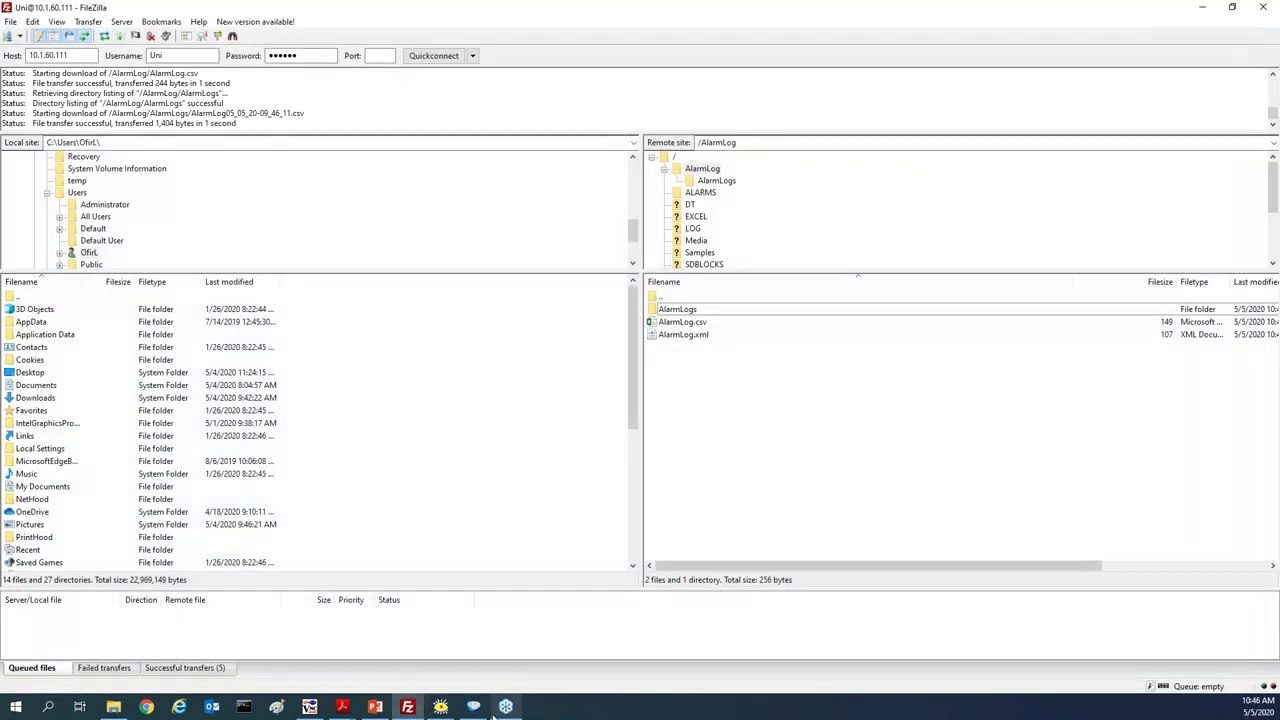
# Show the Alarms Status Struct's Group State bits in UniLogic and bring up the TightVNC HMI view
pyautogui.click(474, 707)
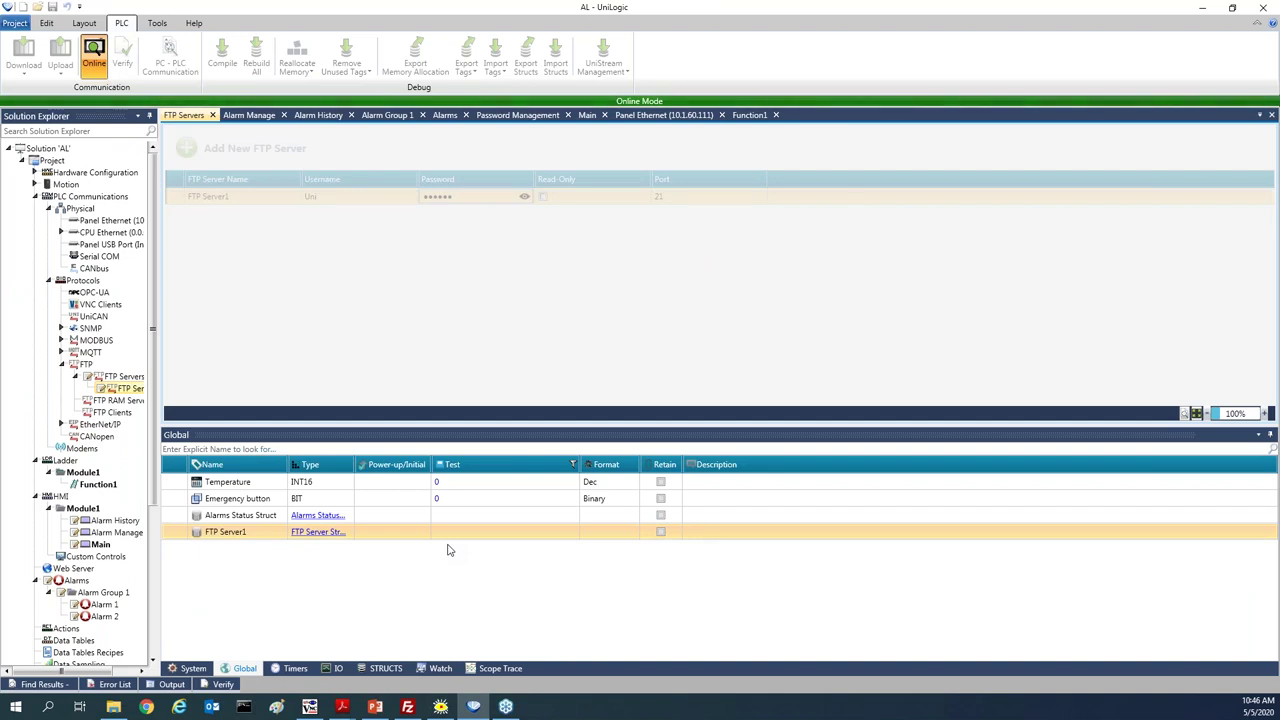
pyautogui.click(320, 516)
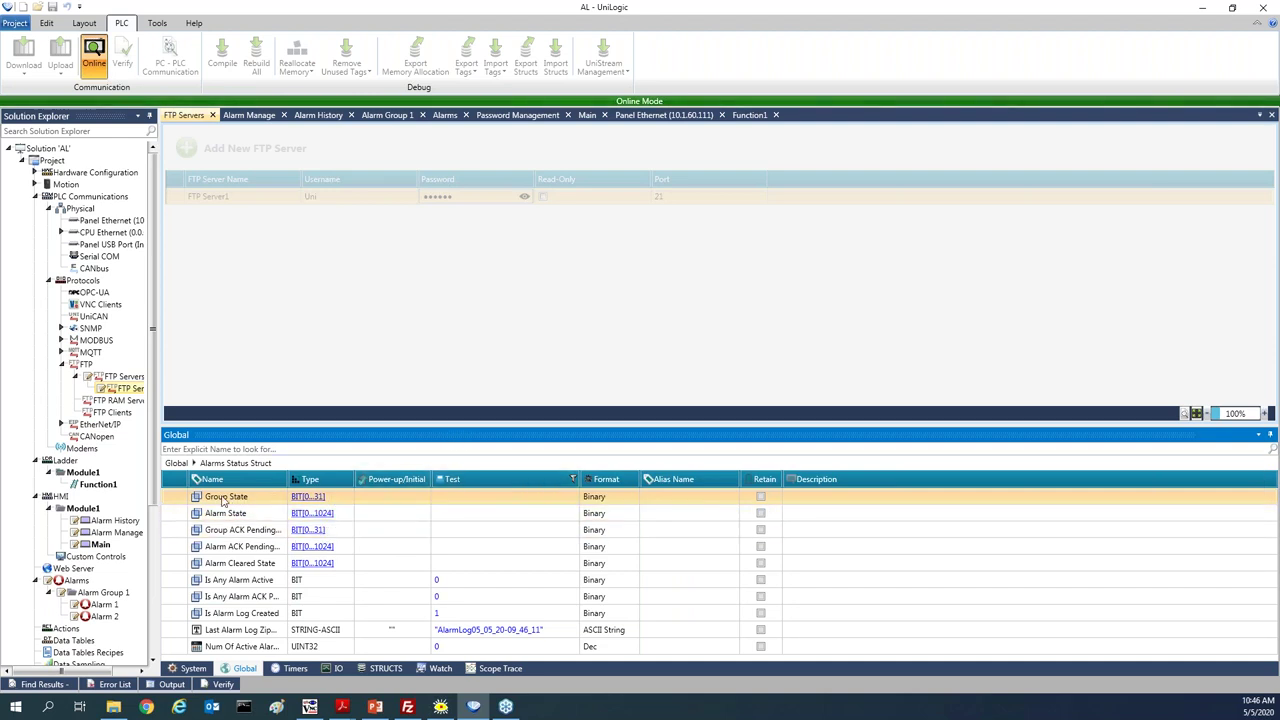
pyautogui.click(298, 500)
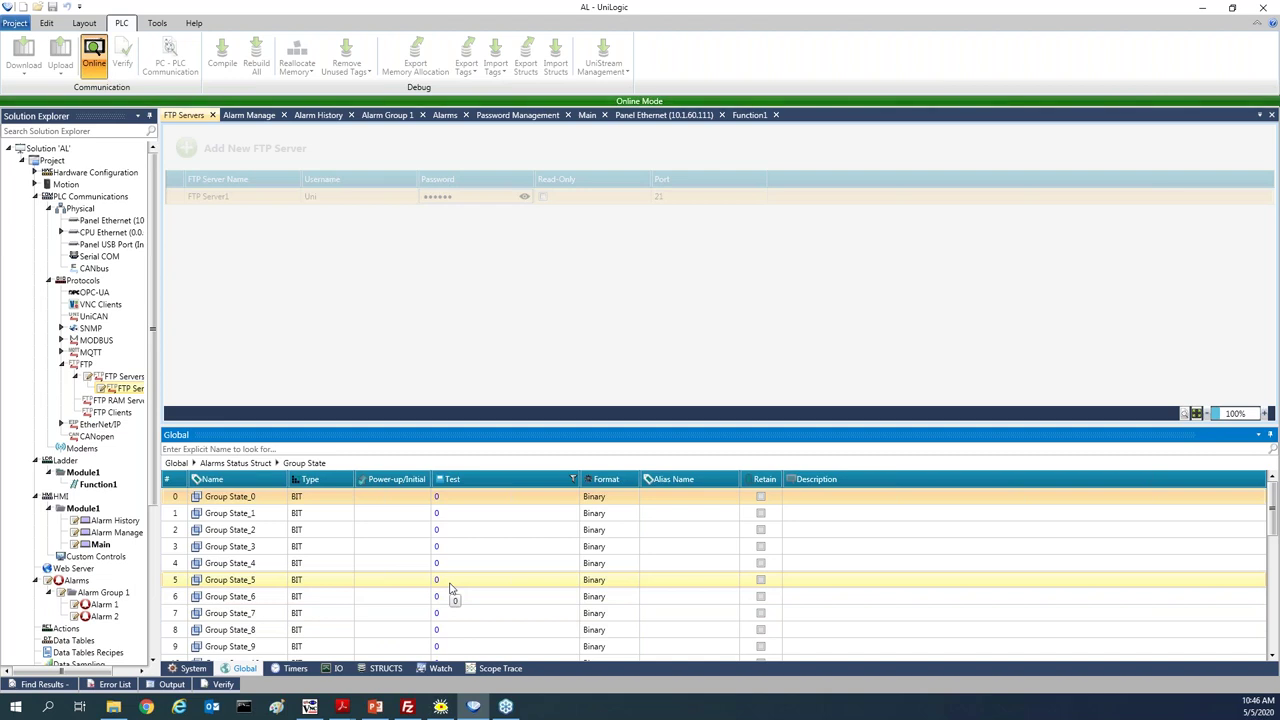
pyautogui.click(311, 707)
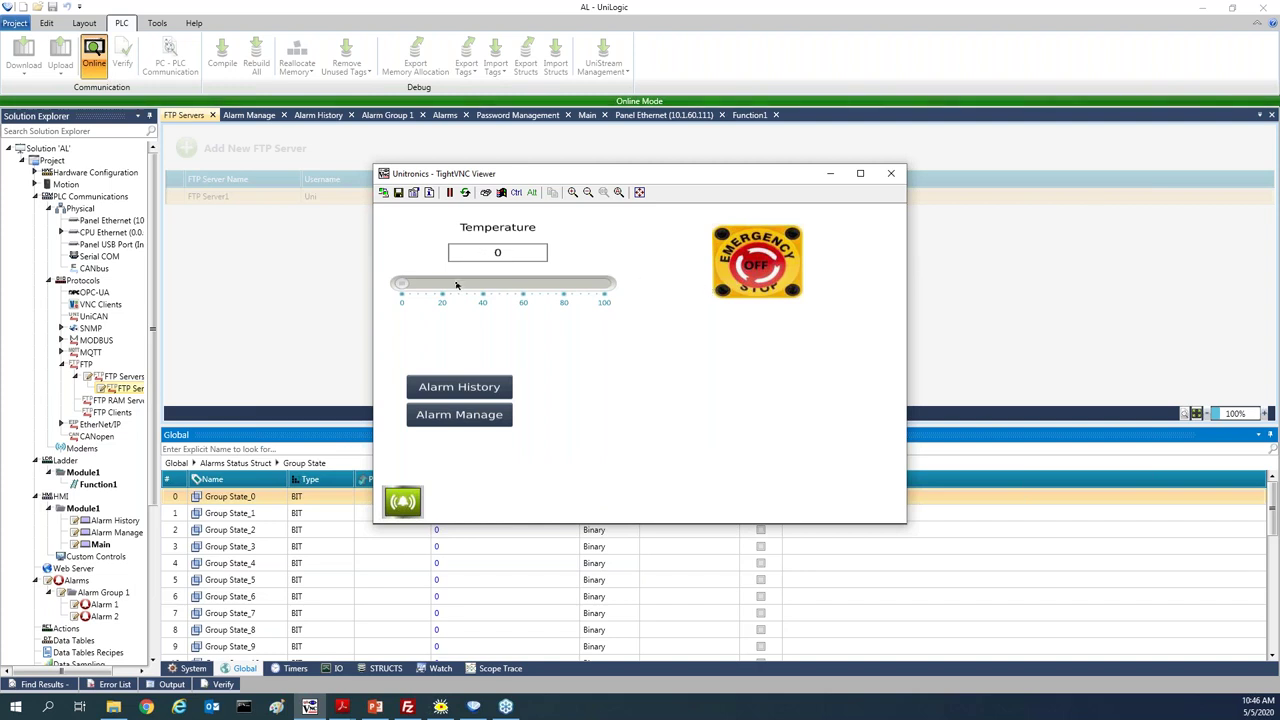
# Set the HMI Temperature slider to about 69 and minimize the TightVNC window
pyautogui.click(541, 291)
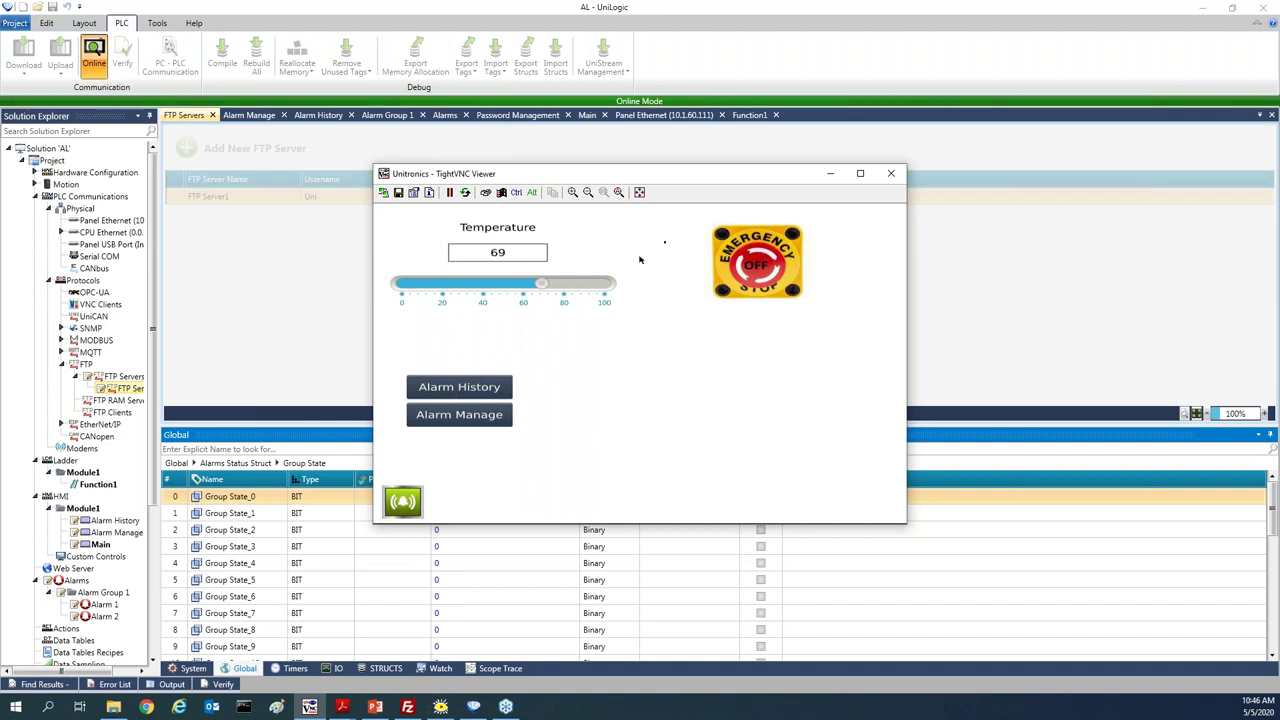
pyautogui.click(829, 176)
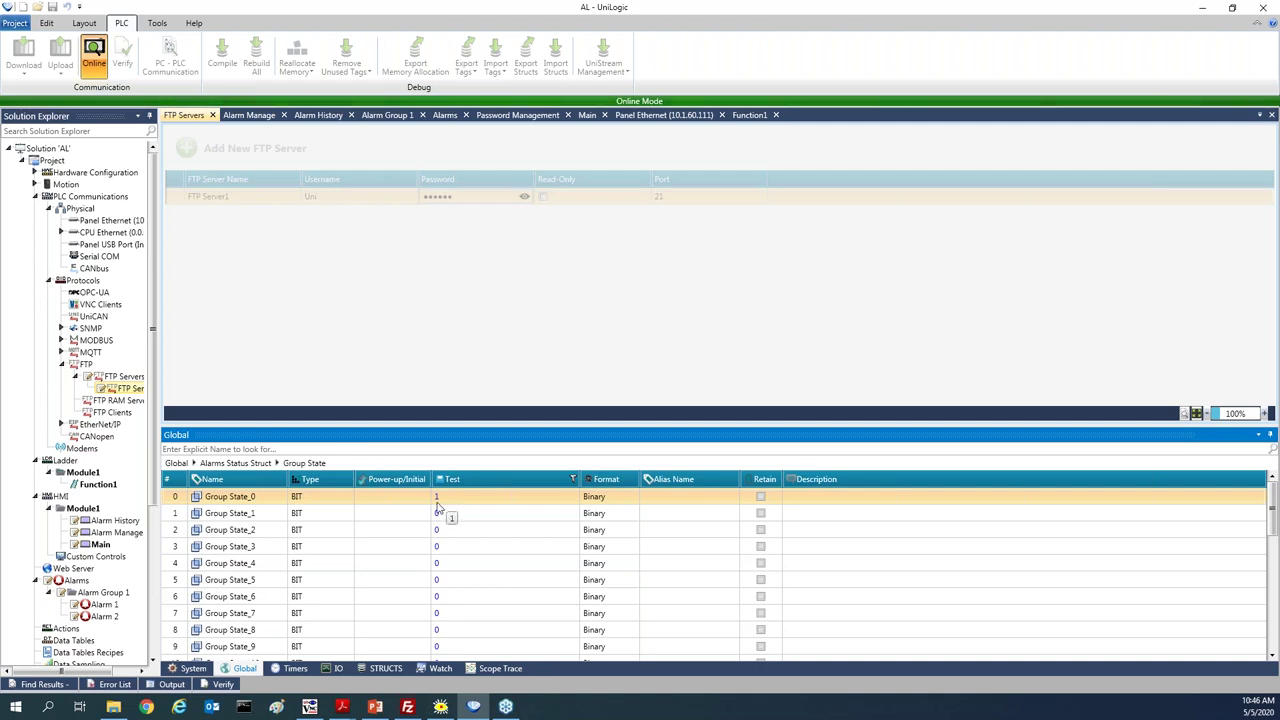
# Show the Alarms Status Struct's Alarm State bits and position the TightVNC view beside them
pyautogui.click(238, 466)
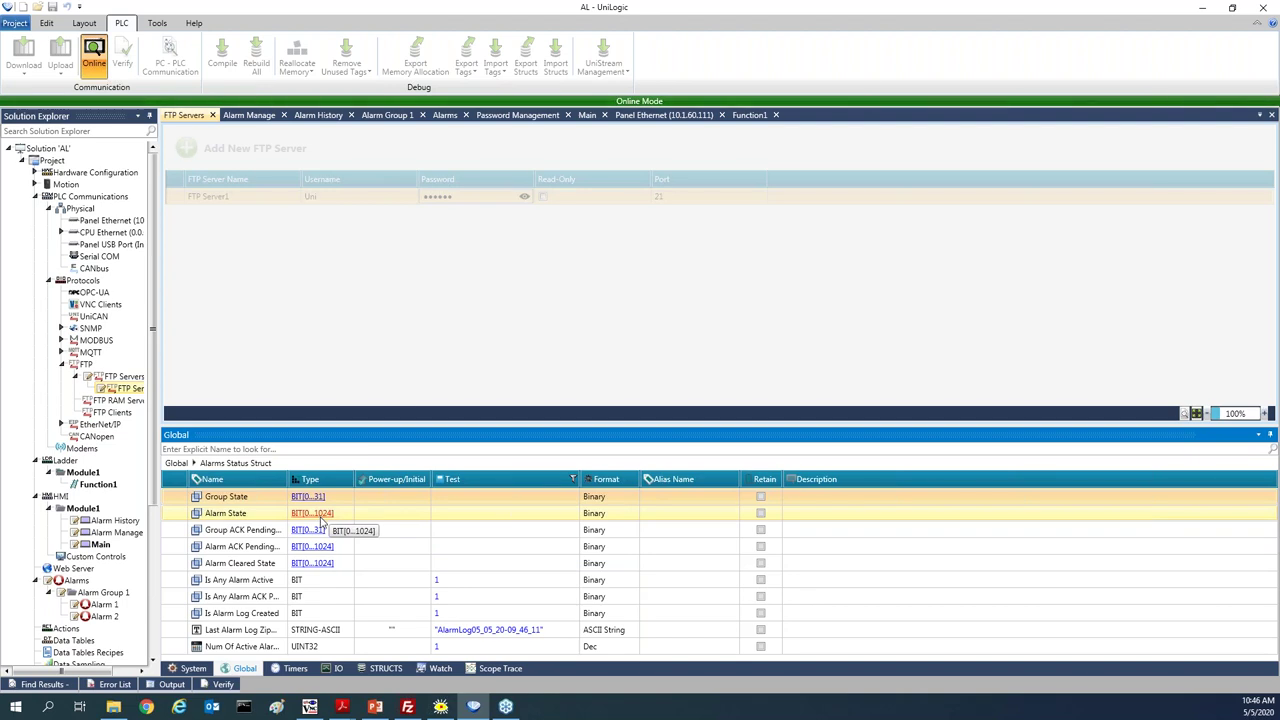
pyautogui.click(321, 518)
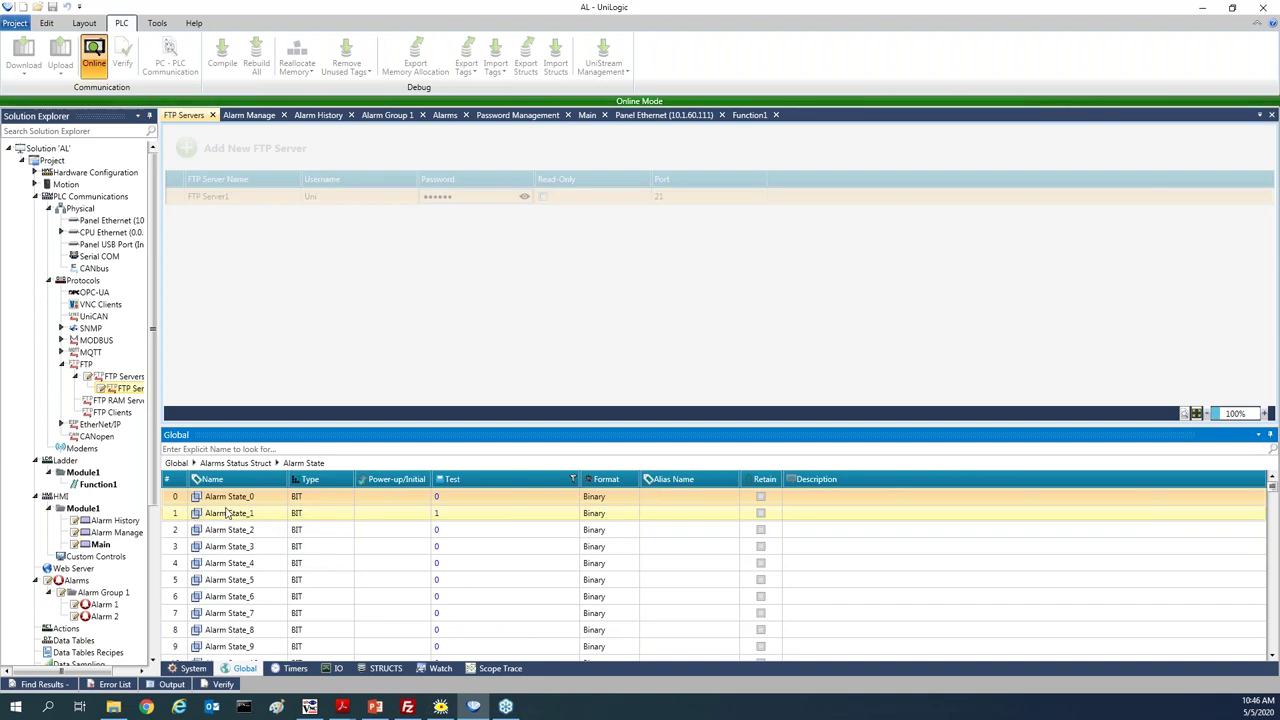
pyautogui.moveTo(213, 518); pyautogui.dragTo(255, 524)
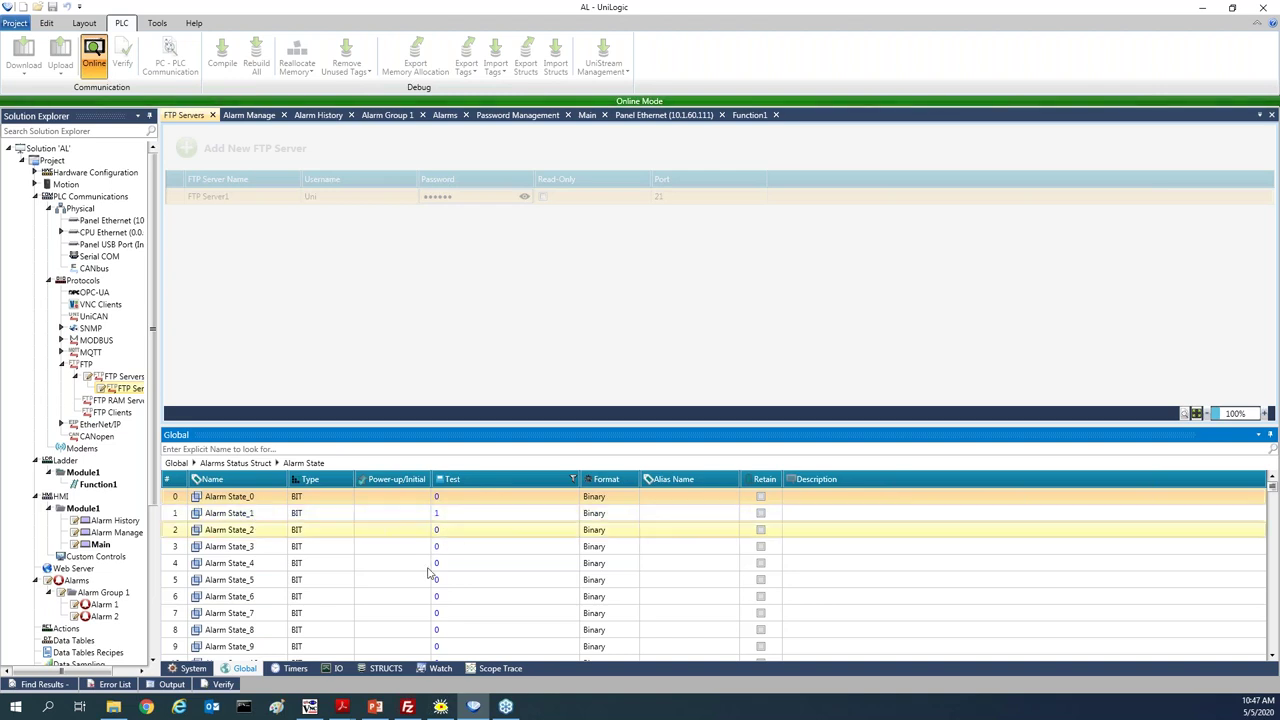
pyautogui.click(309, 706)
pyautogui.moveTo(760, 173); pyautogui.dragTo(860, 112)
# Press and release the HMI Emergency Stop, then return to the Alarms Status Struct members
pyautogui.click(858, 212)
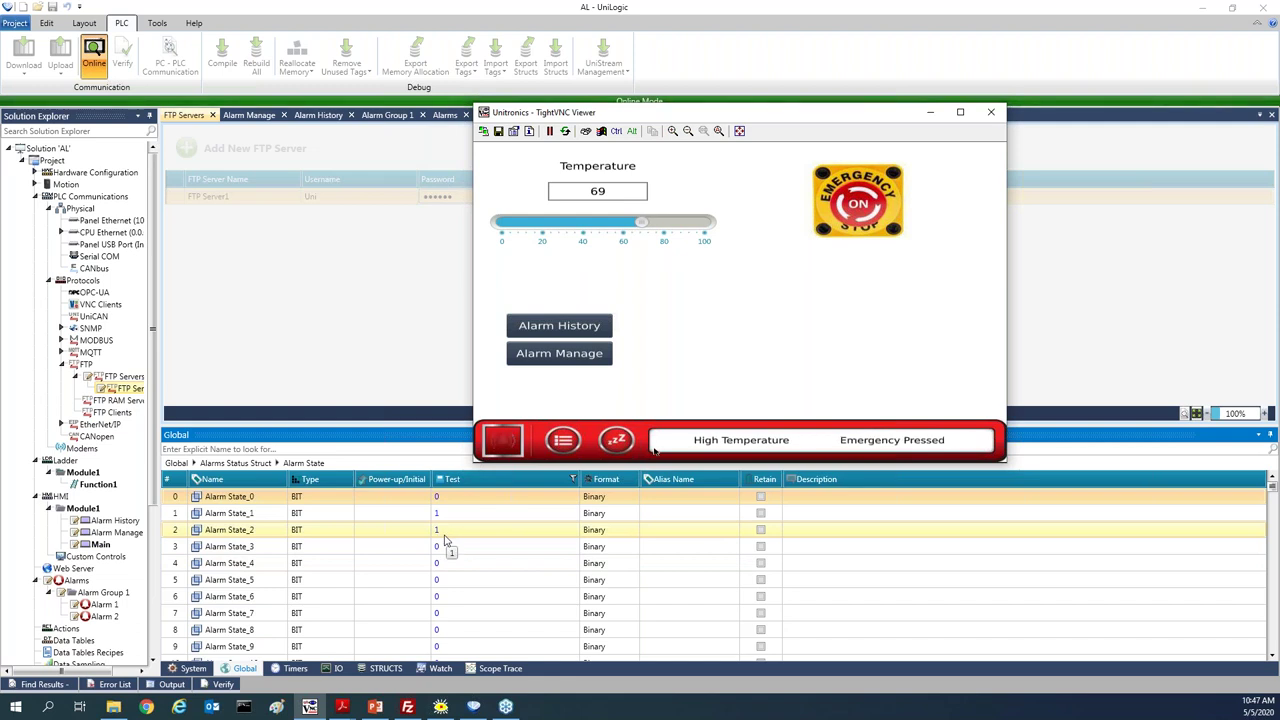
pyautogui.click(868, 207)
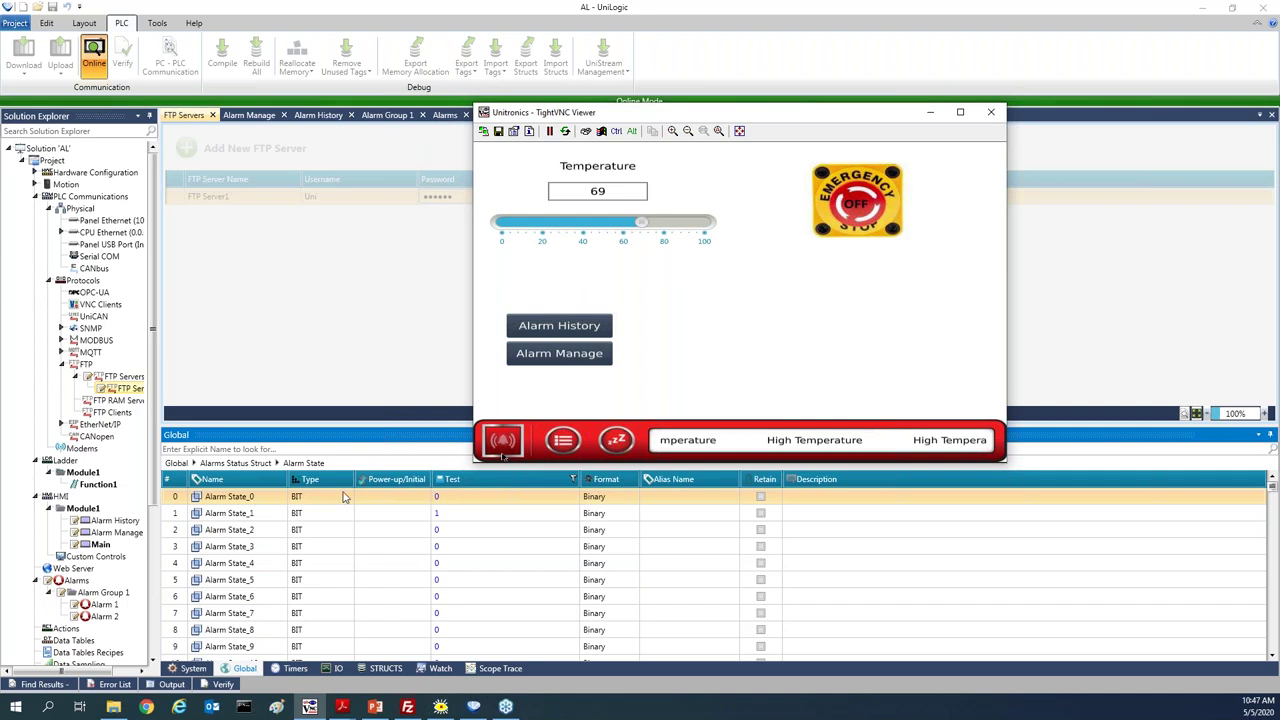
pyautogui.click(240, 466)
pyautogui.click(240, 466)
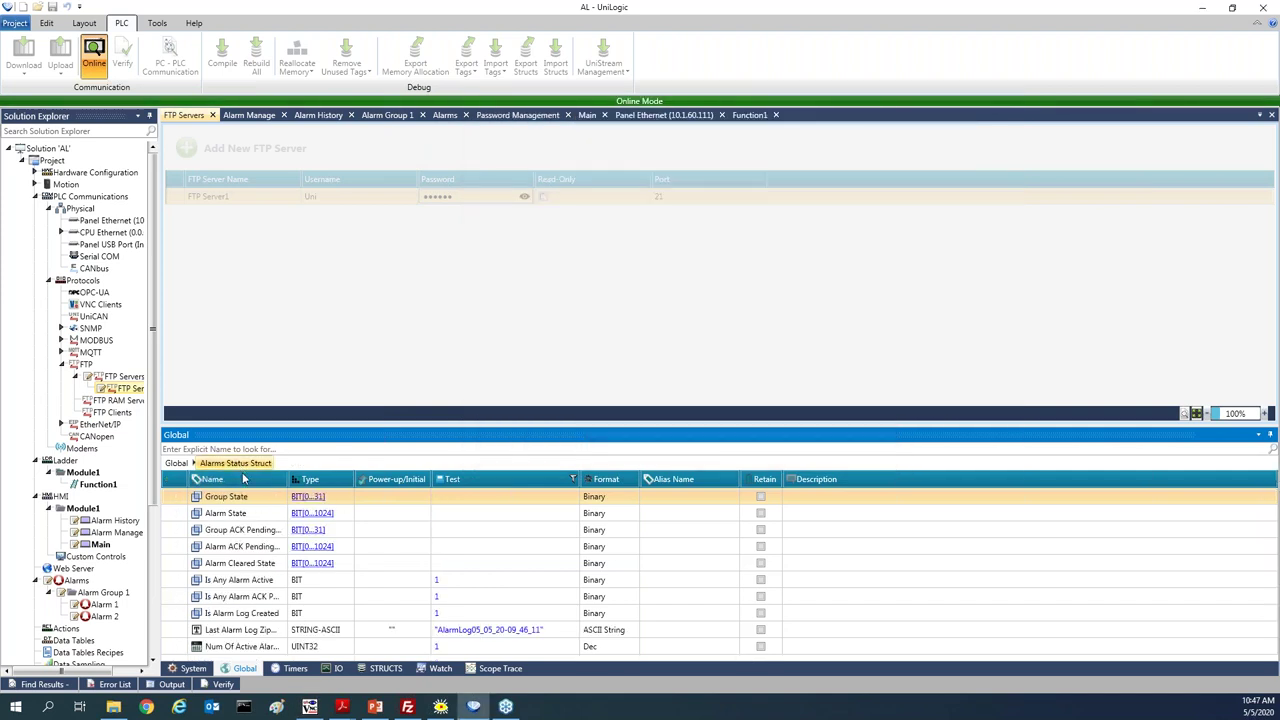
# Widen the Name column, view the Alarm ACK Pending State bits, then return to Alarms Status Struct
pyautogui.moveTo(294, 479); pyautogui.dragTo(339, 479)
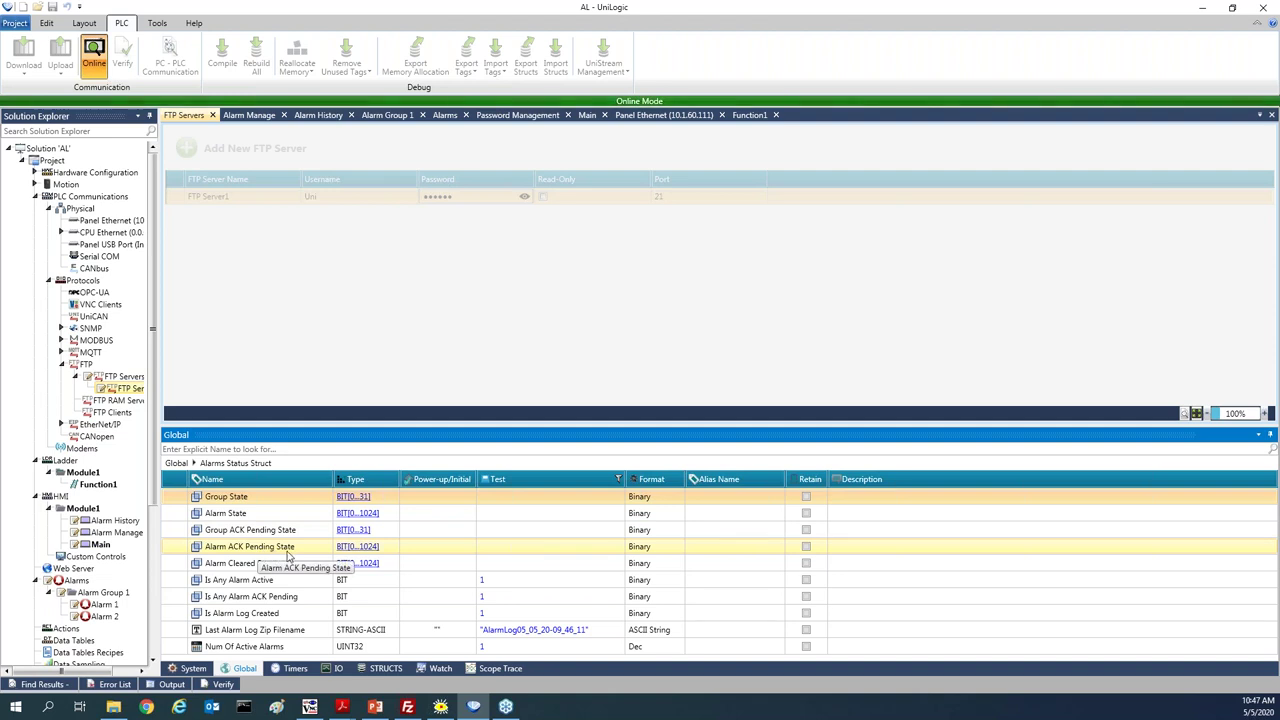
pyautogui.click(358, 550)
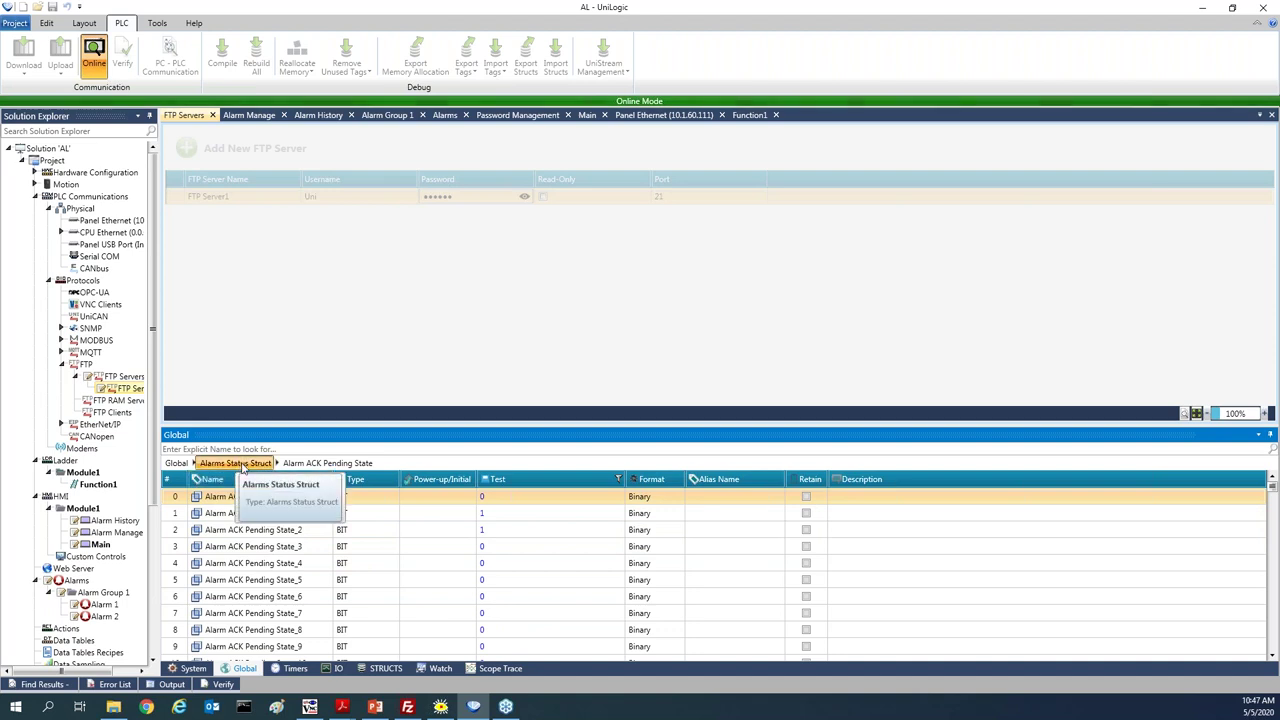
pyautogui.click(241, 465)
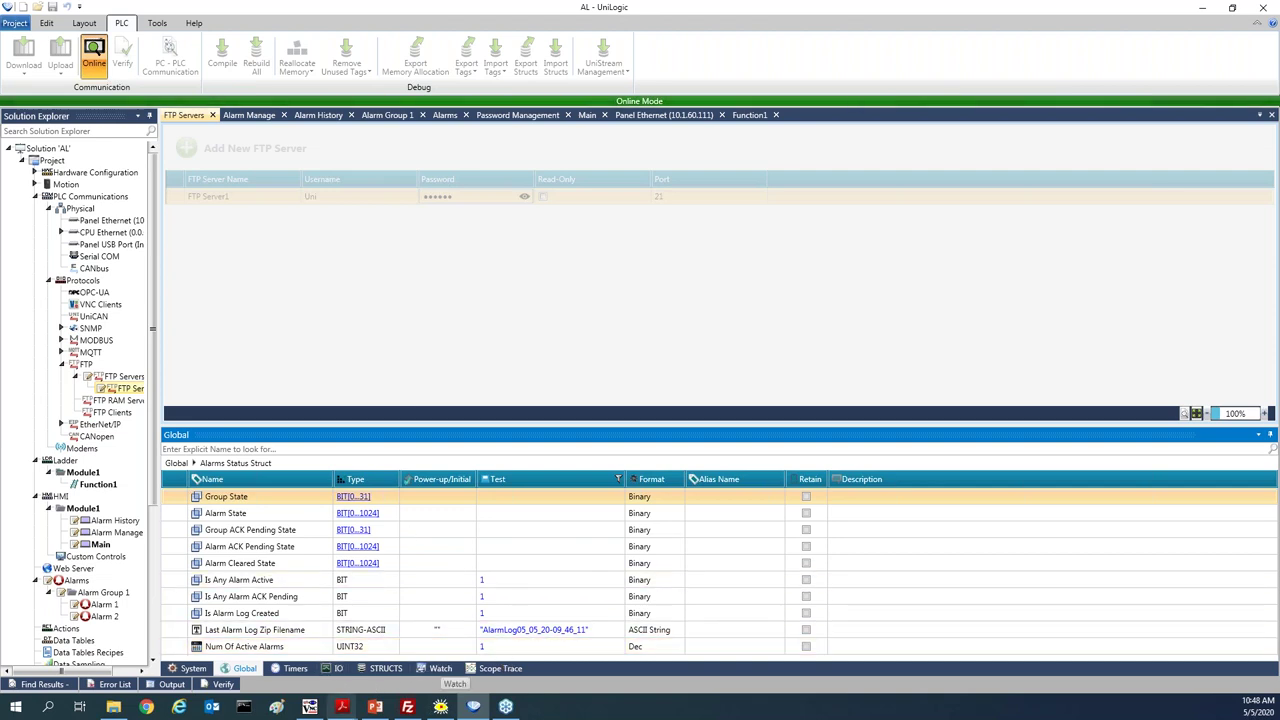
pyautogui.click(309, 706)
pyautogui.click(862, 199)
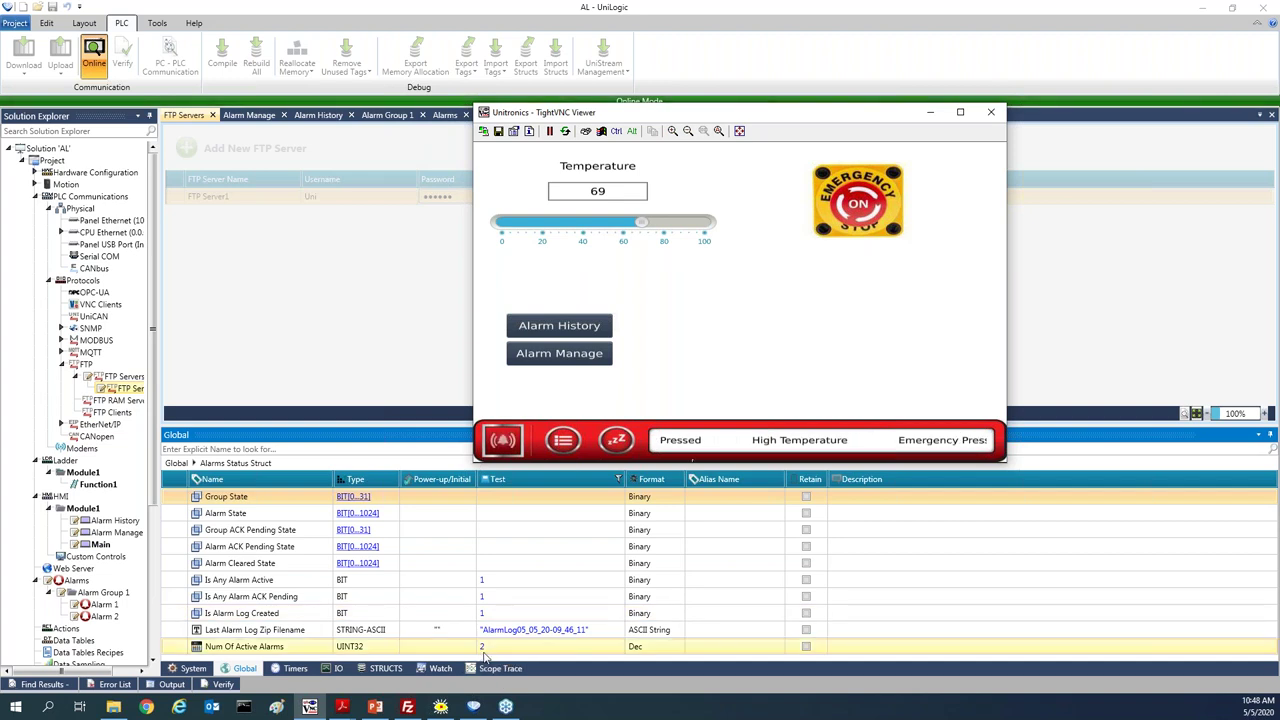
pyautogui.click(886, 226)
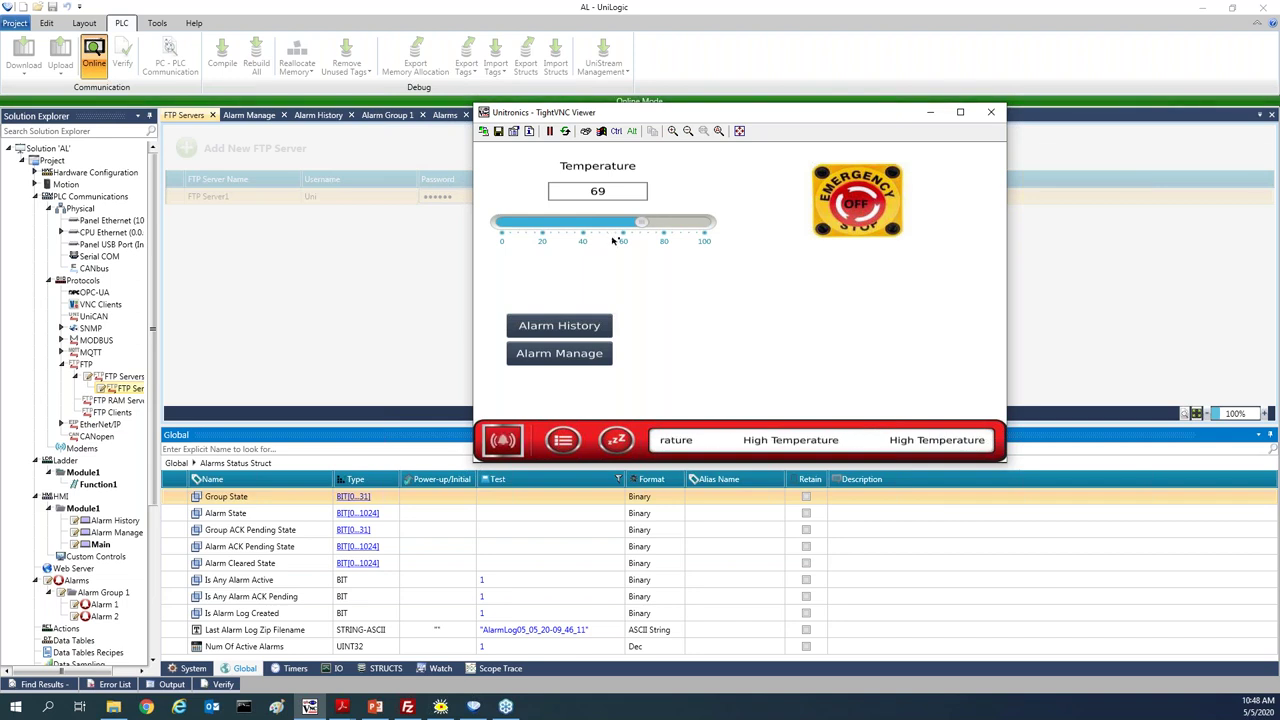
pyautogui.click(928, 113)
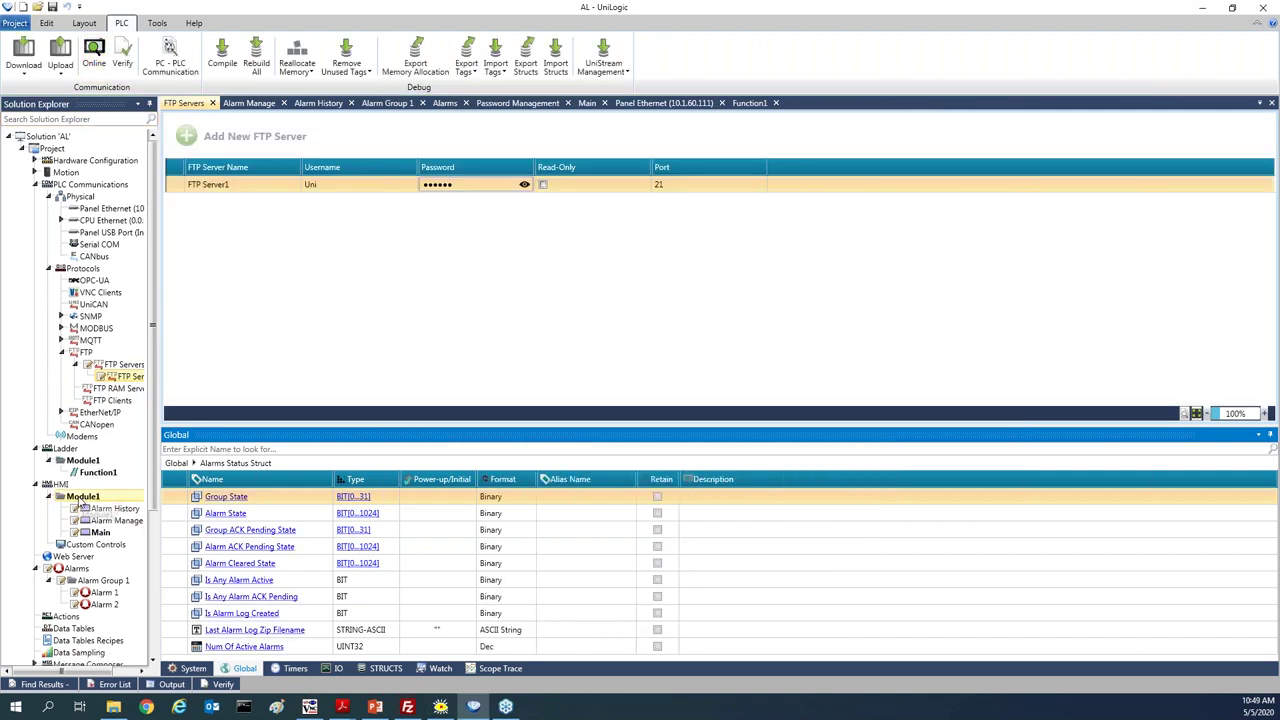
# Add a new screen named Room1 to HMI Module1
pyautogui.rightClick(85, 497)
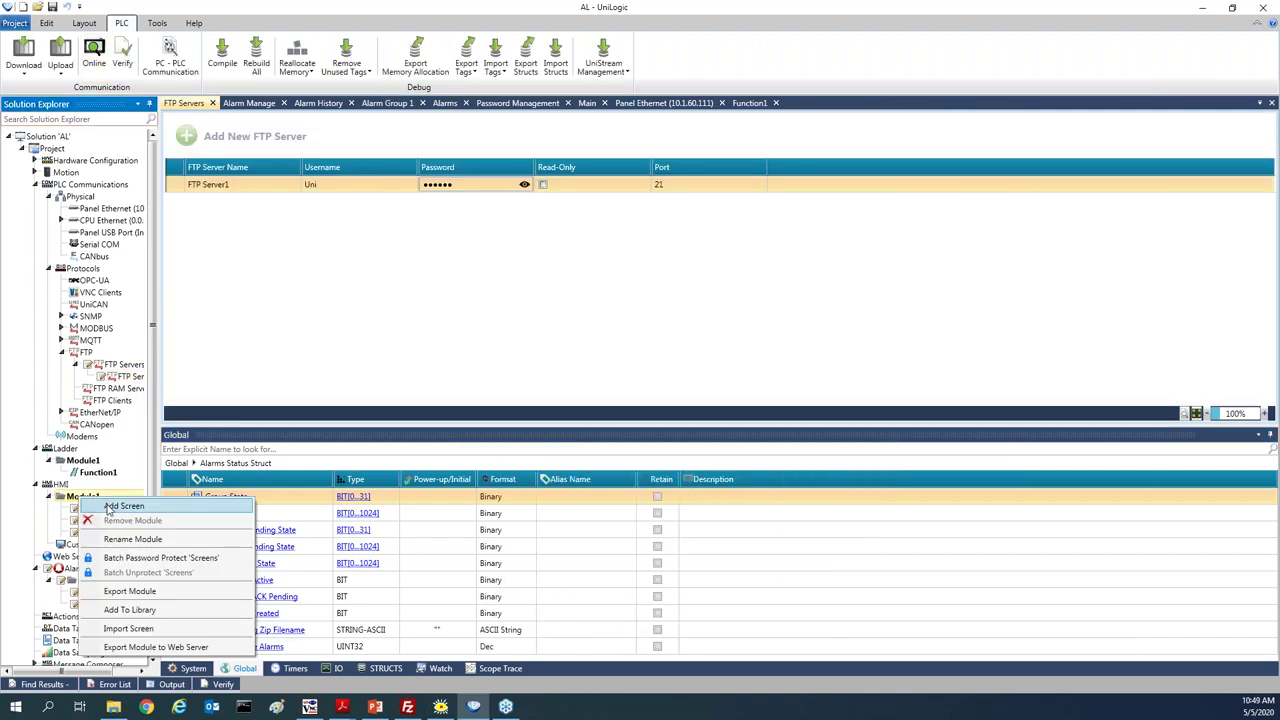
pyautogui.click(110, 506)
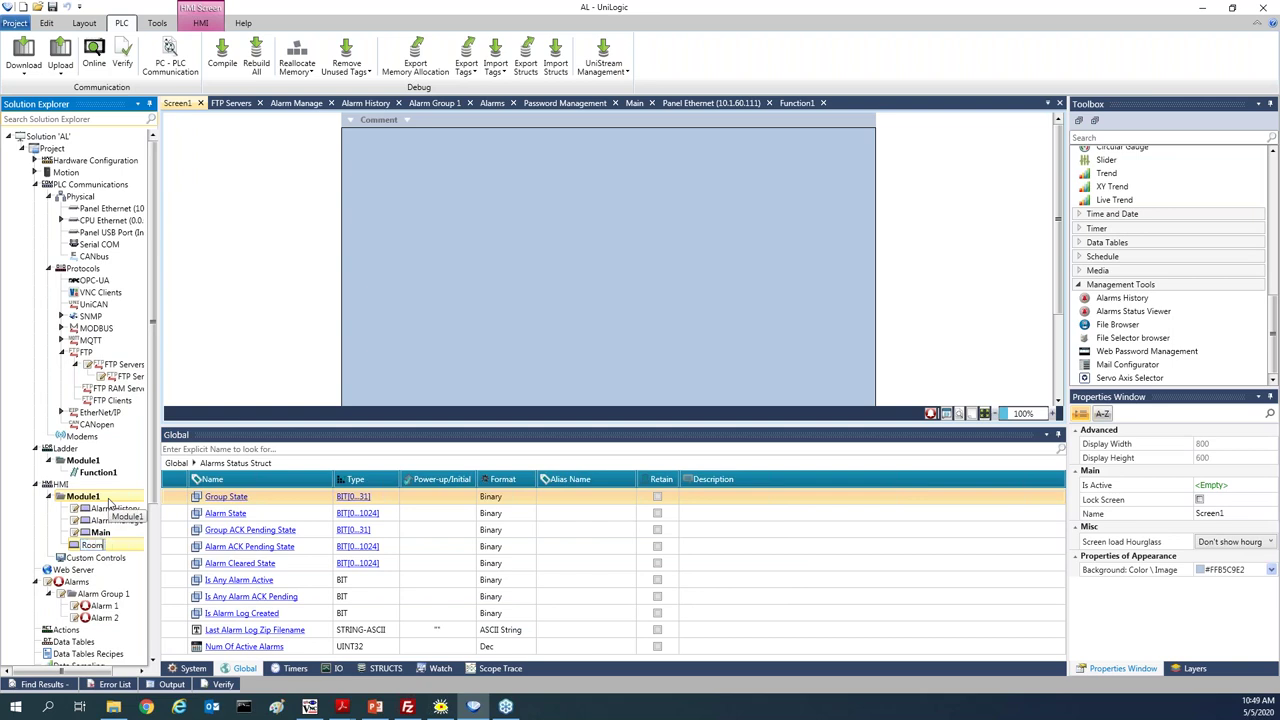
pyautogui.write('Room1')
pyautogui.press('Return')
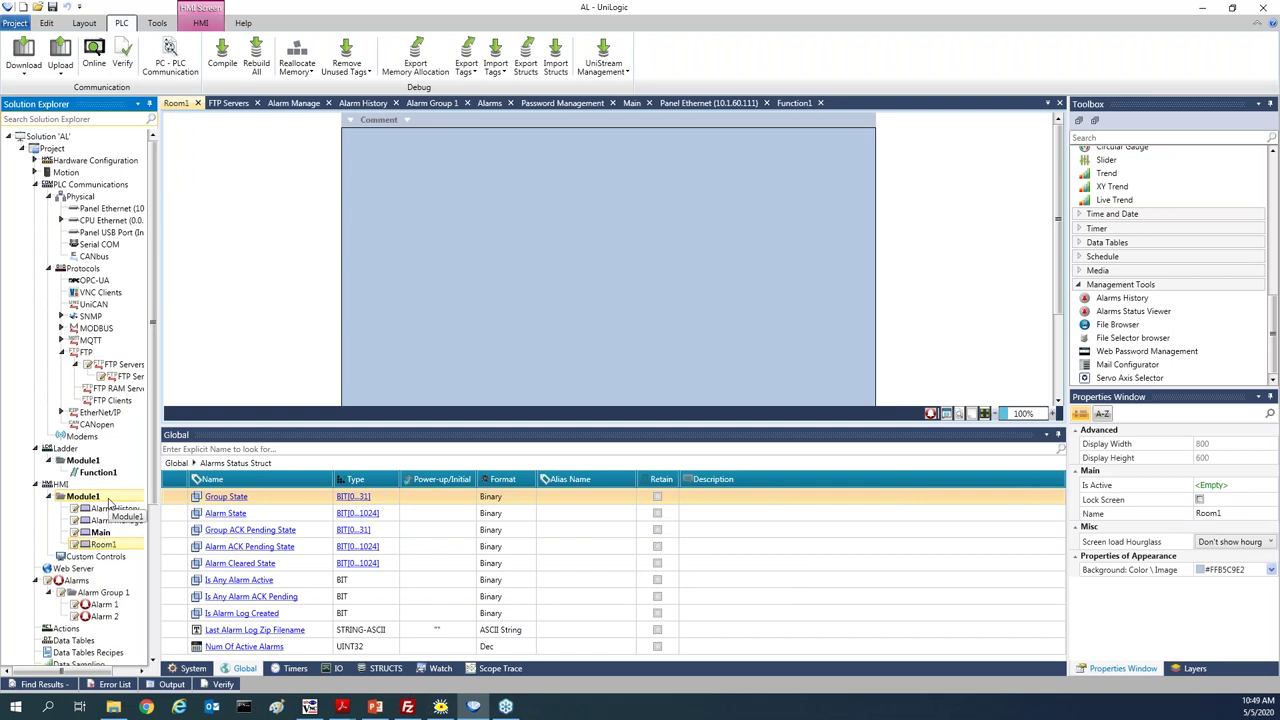
# Place a 'Room1' fixed text label at the top of the screen, centred horizontally
pyautogui.scroll(5, 1243, 218)
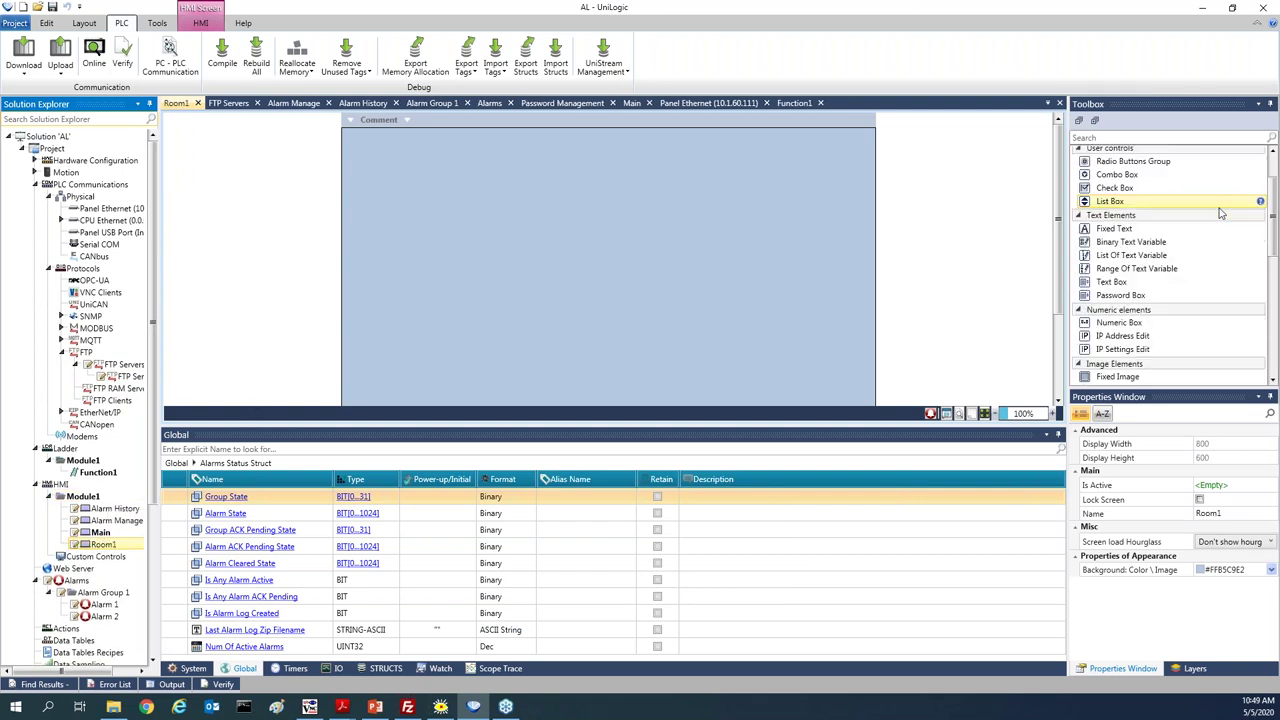
pyautogui.doubleClick(1130, 230)
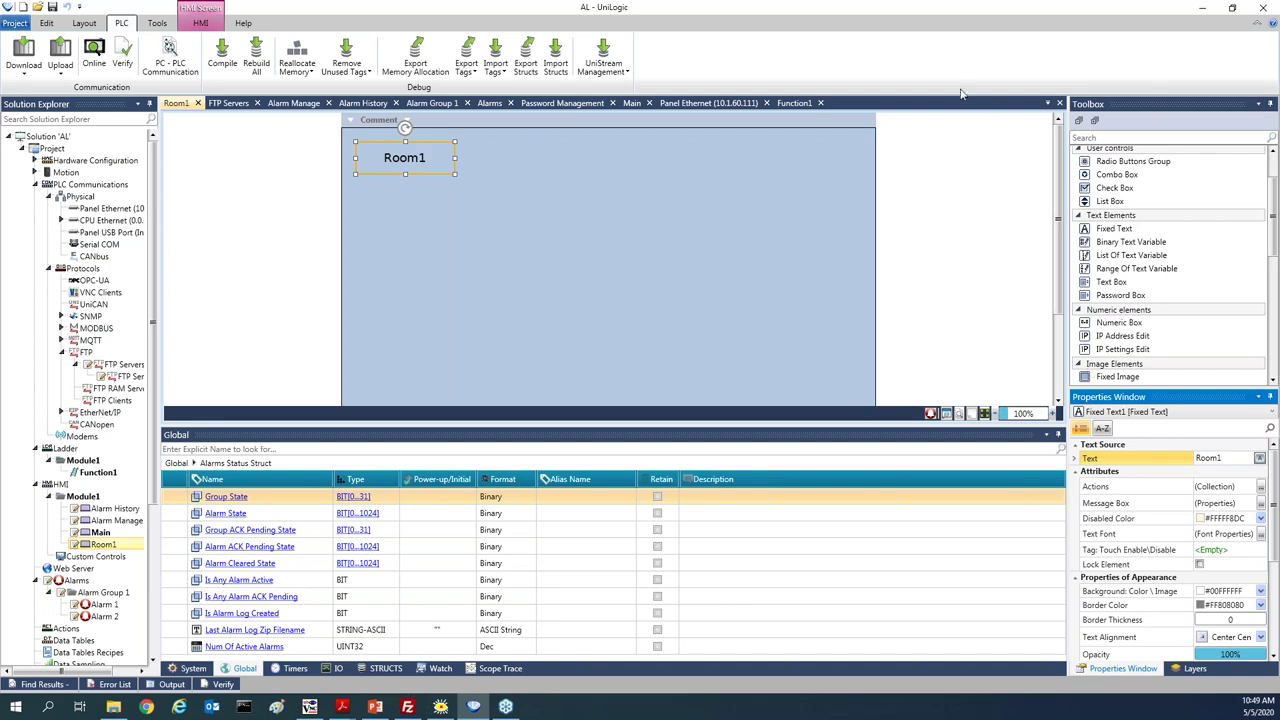
pyautogui.click(197, 24)
pyautogui.click(238, 55)
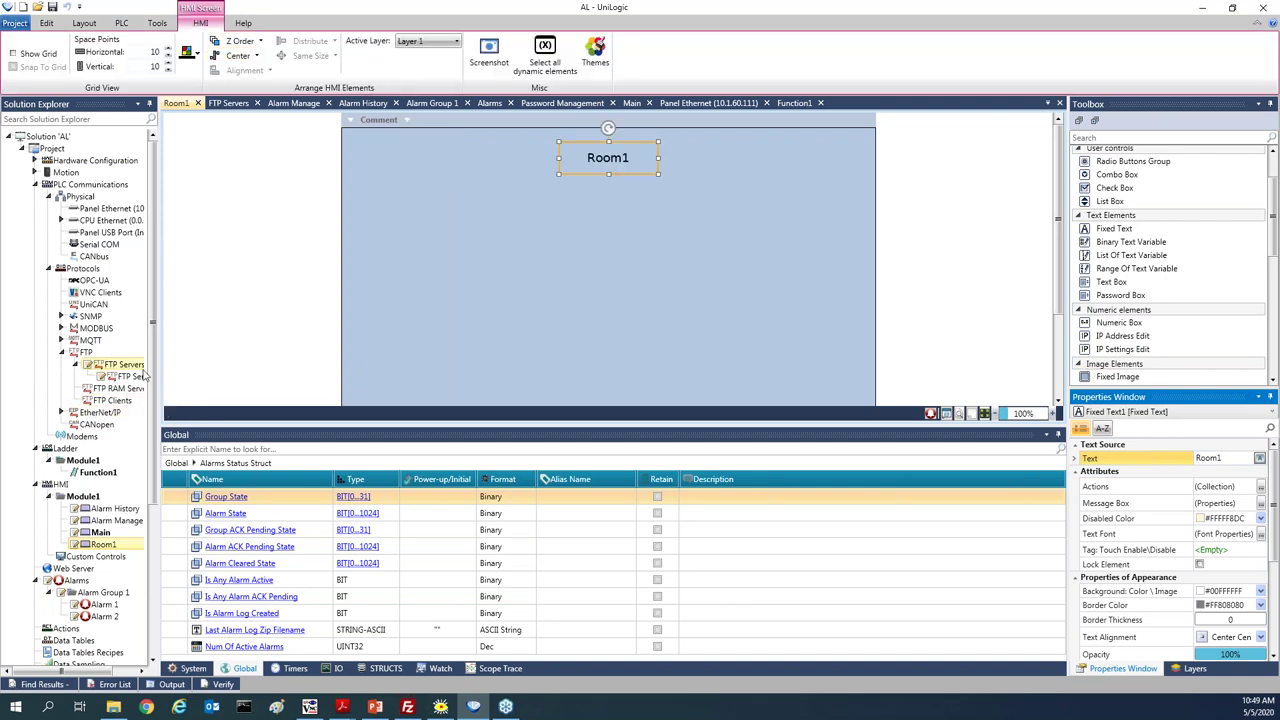
pyautogui.moveTo(114, 543)
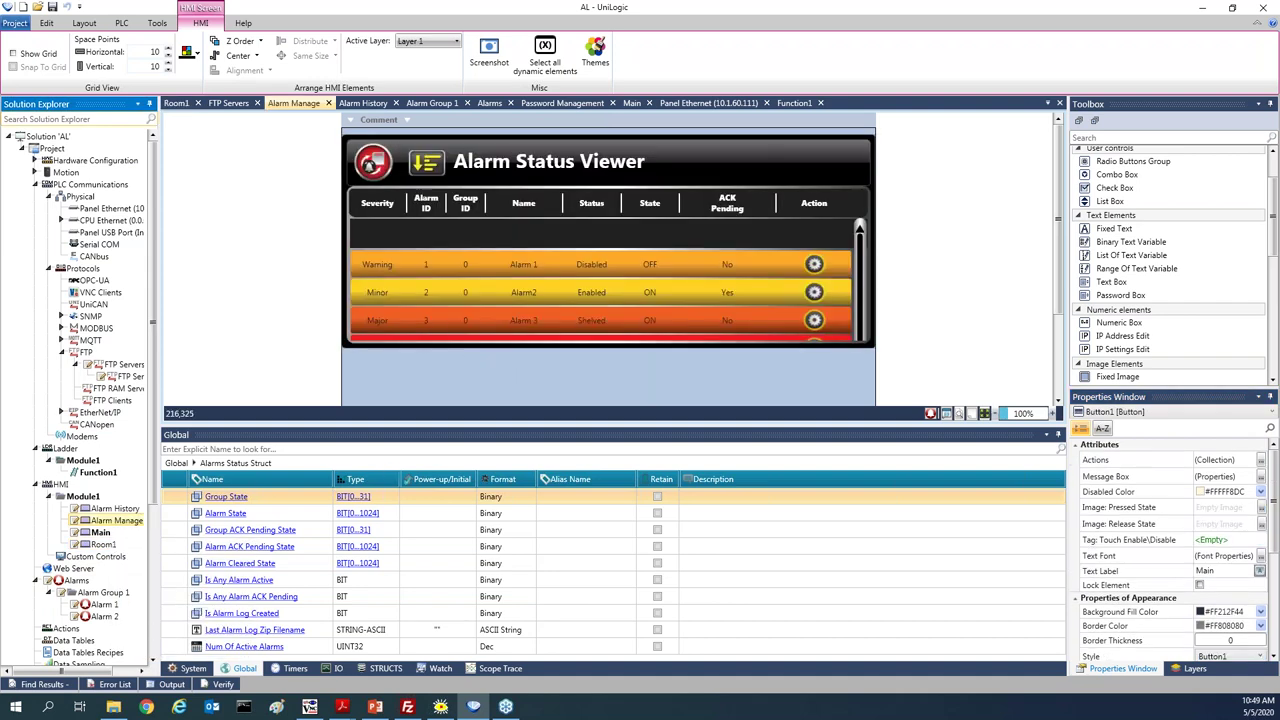
# Copy the Alarm Manage screen's Main button onto Room1's lower left corner
pyautogui.scroll(-2, 461, 388)
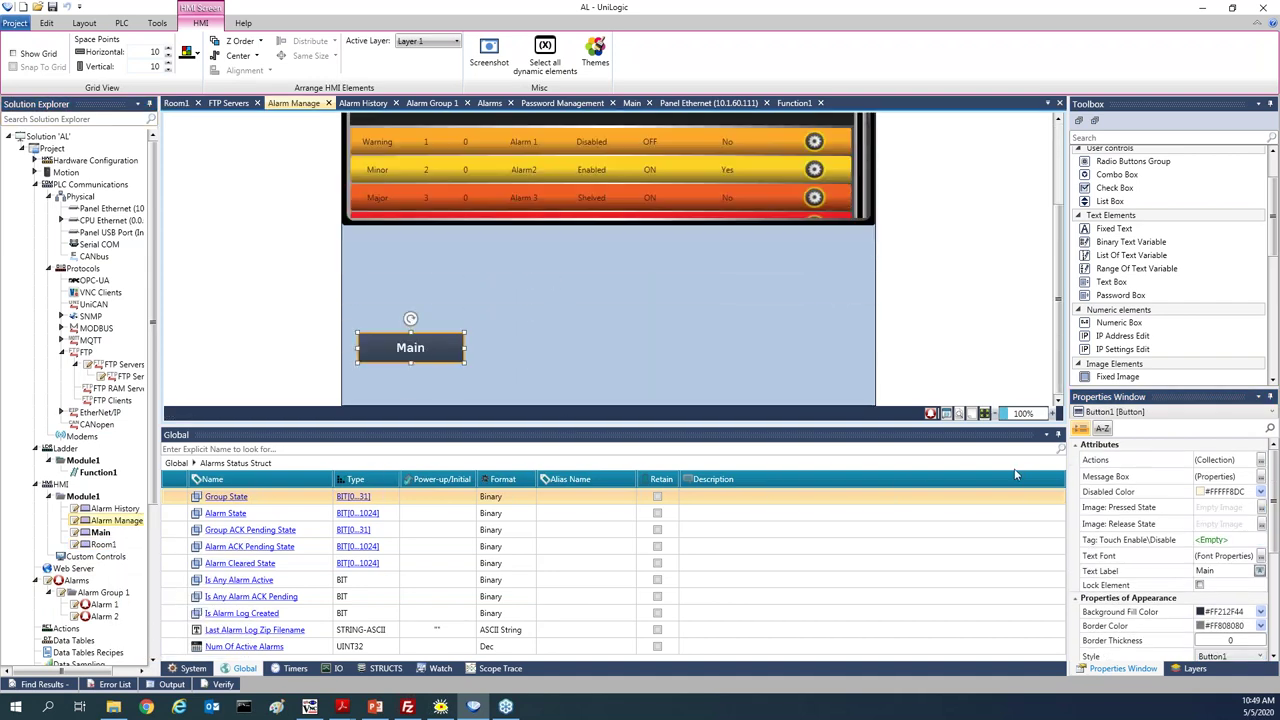
pyautogui.click(970, 414)
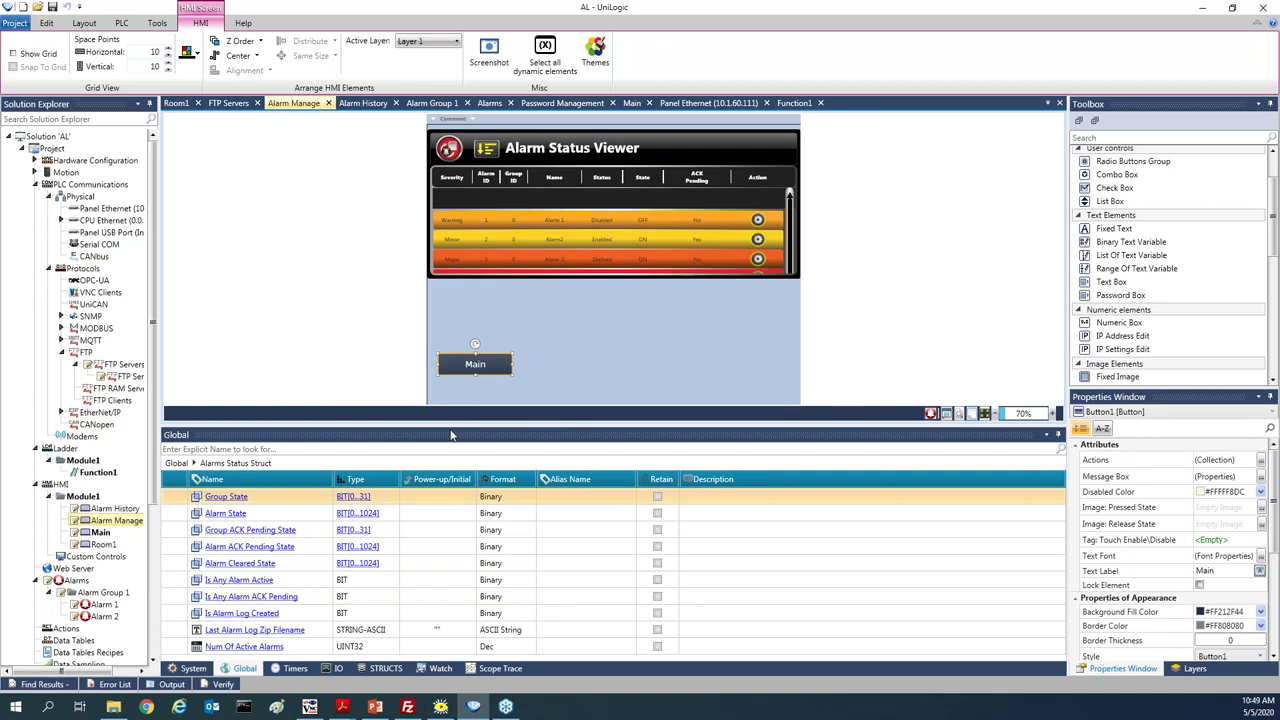
pyautogui.moveTo(455, 426); pyautogui.dragTo(455, 522)
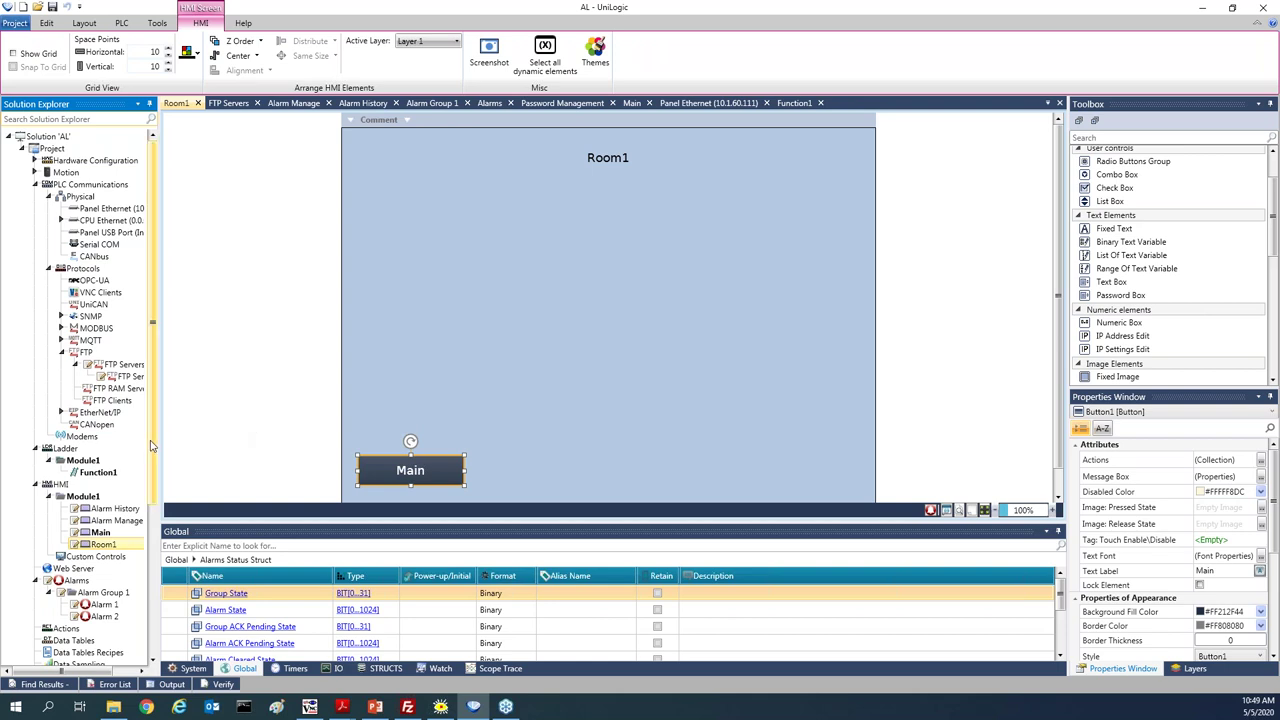
pyautogui.click(108, 474)
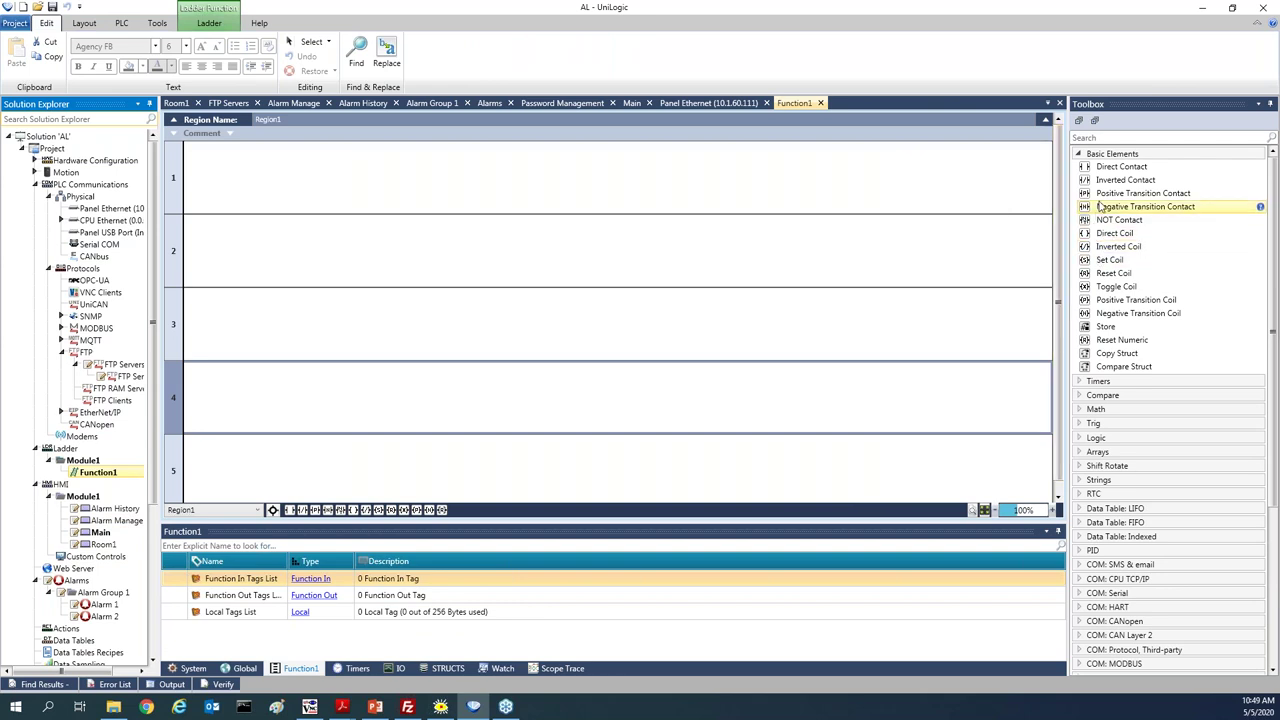
# Put a positive transition contact on rung 1 tagged Alarms Status Struct.Alarm State_1
pyautogui.moveTo(1105, 193); pyautogui.dragTo(187, 188)
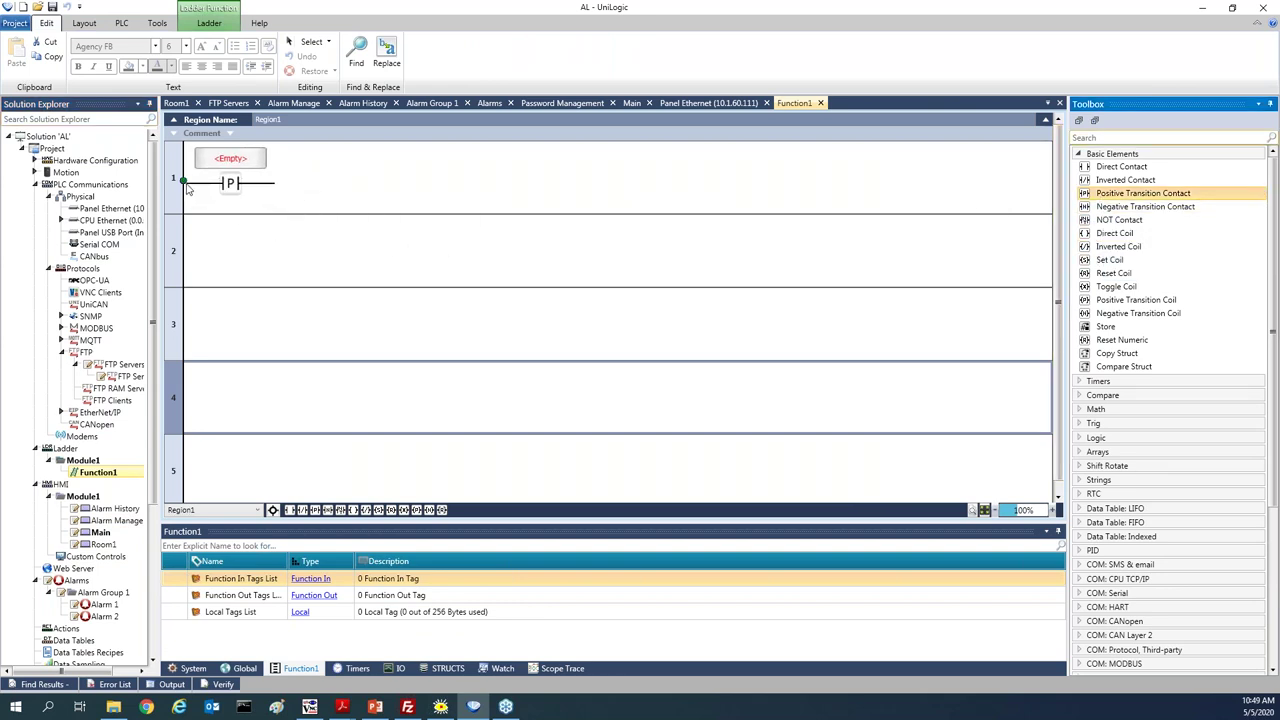
pyautogui.click(226, 171)
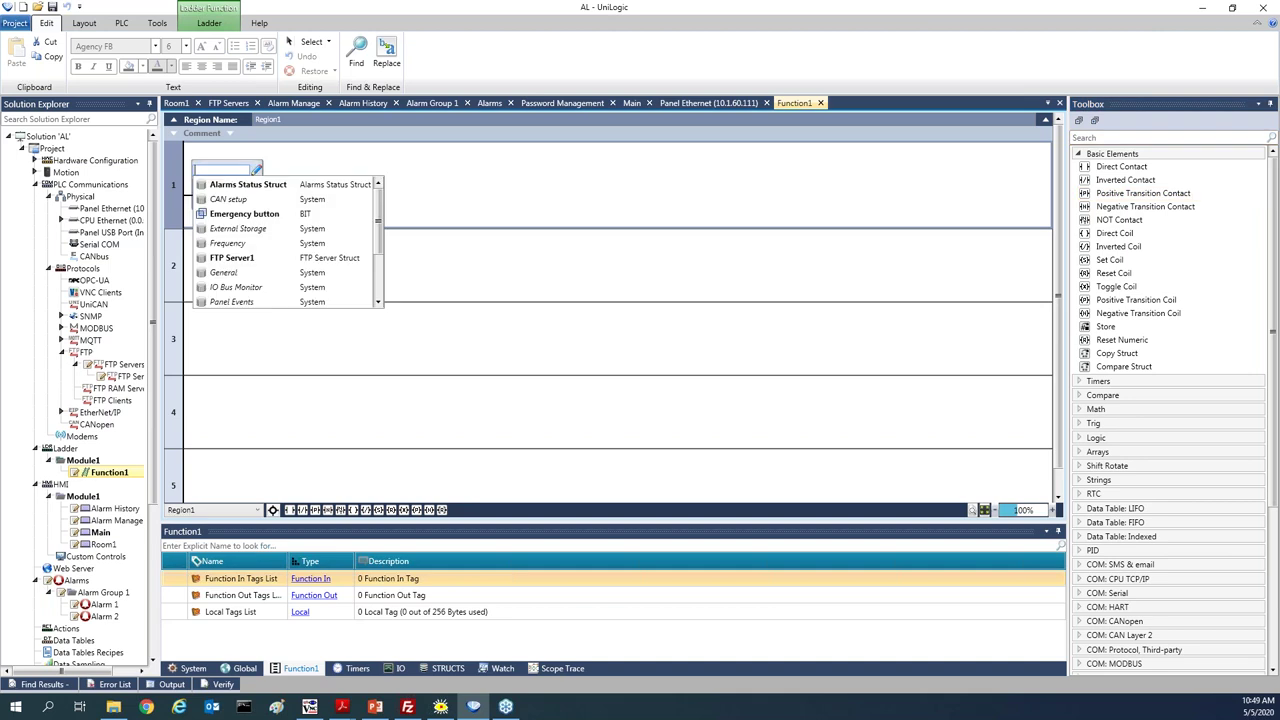
pyautogui.write('al')
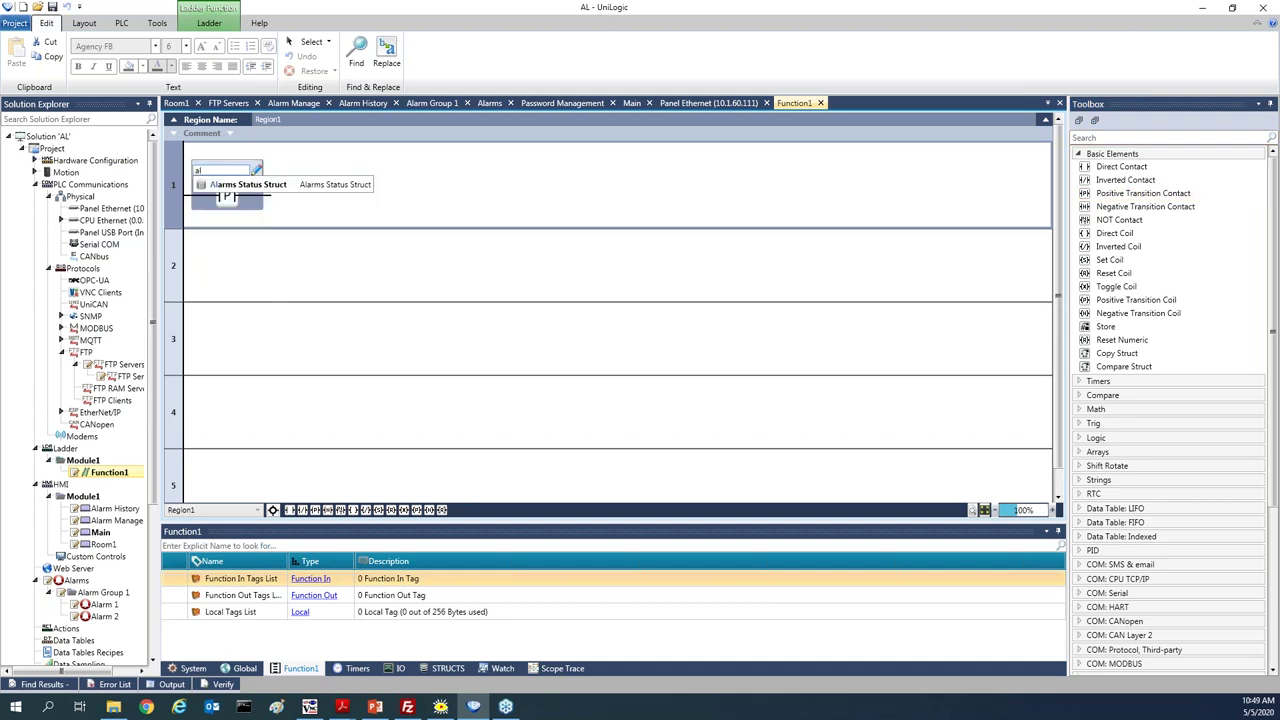
pyautogui.click(232, 184)
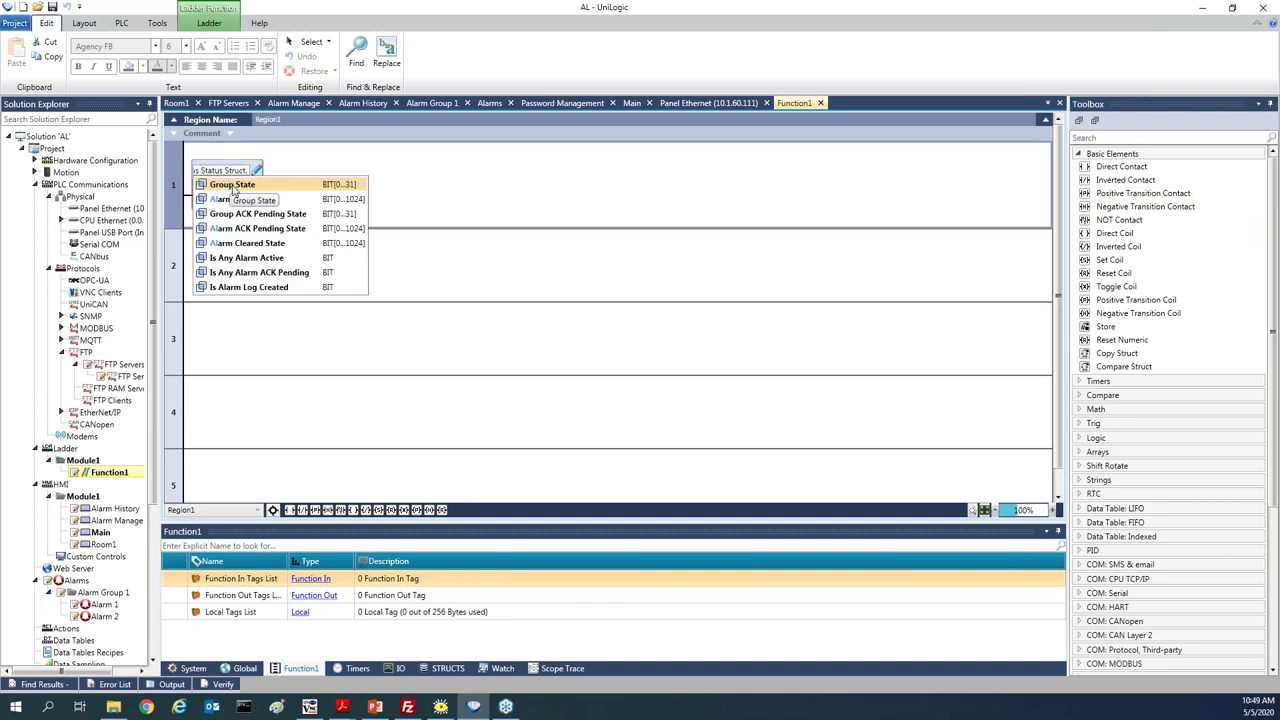
pyautogui.click(245, 200)
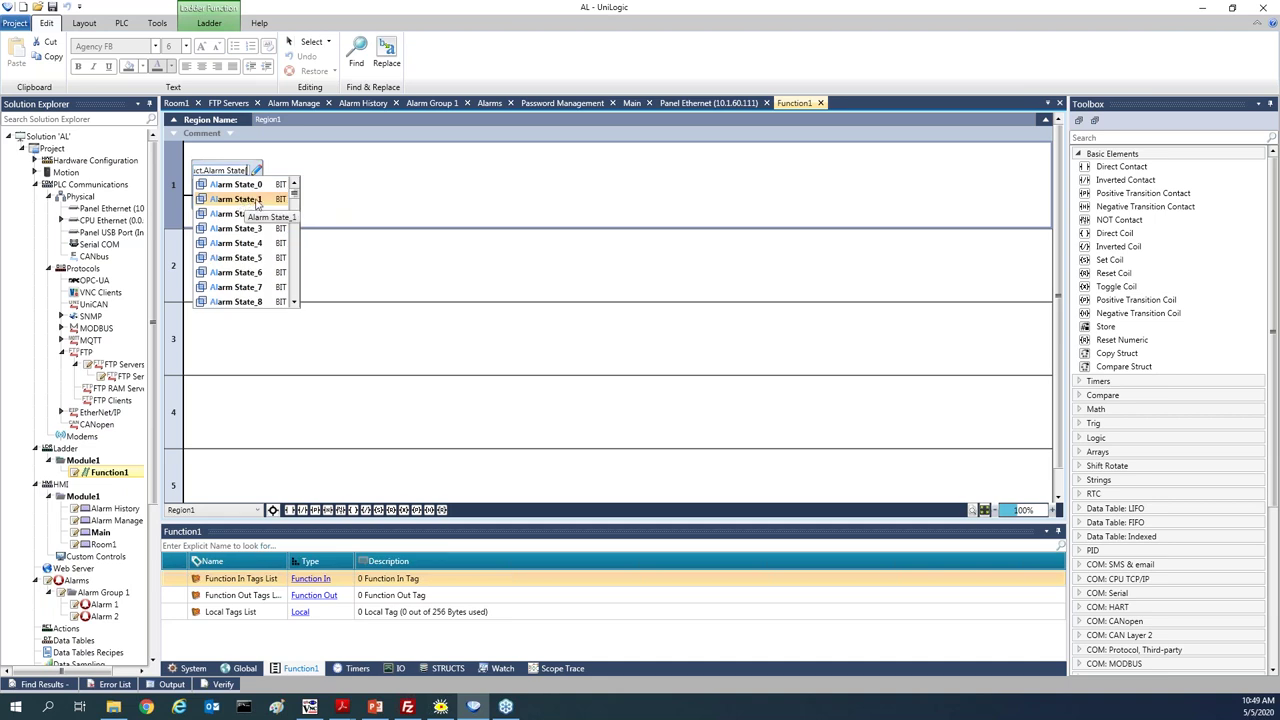
pyautogui.click(240, 199)
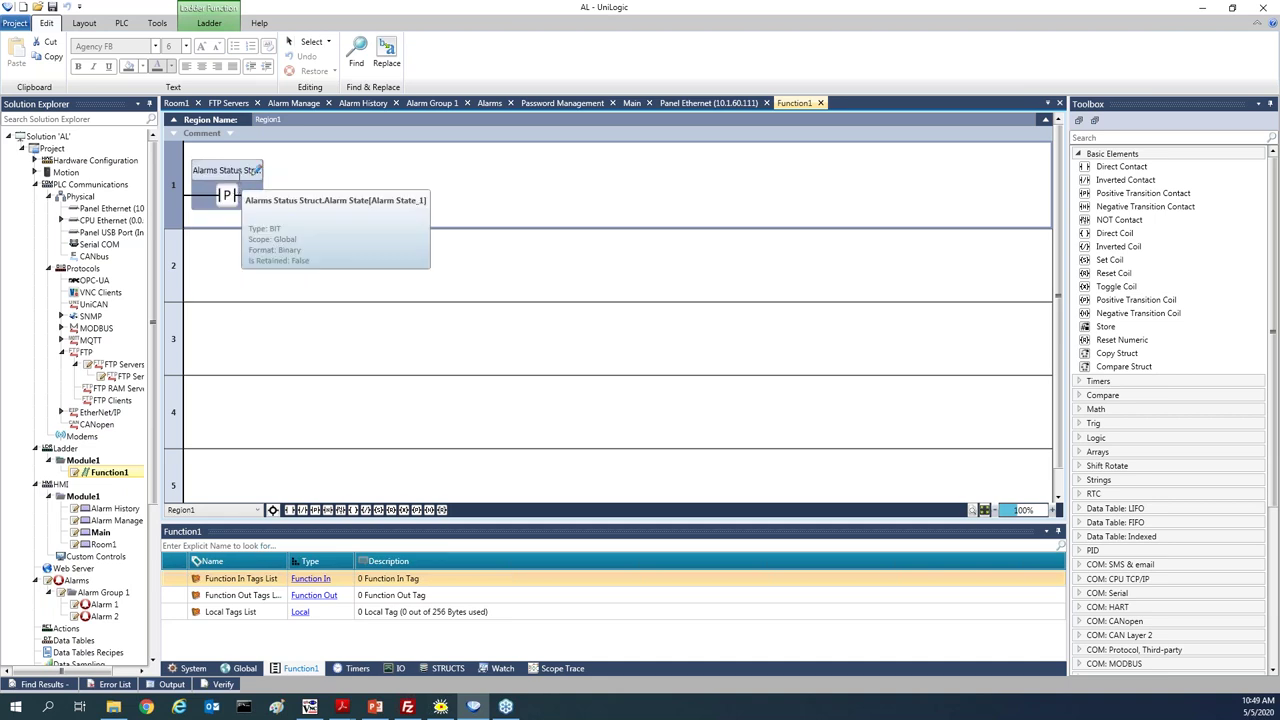
# Add a set coil after it driving a new global bit tag, Load Screen Room1
pyautogui.moveTo(1090, 259); pyautogui.dragTo(270, 200)
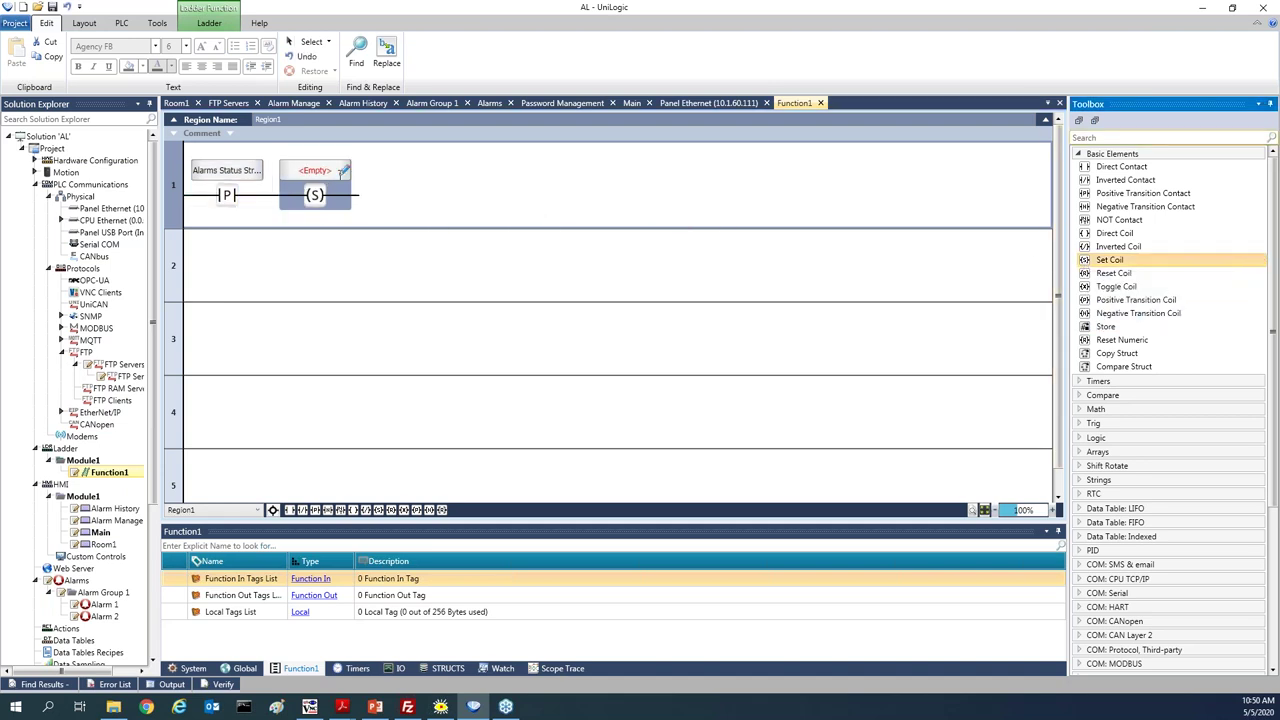
pyautogui.click(344, 172)
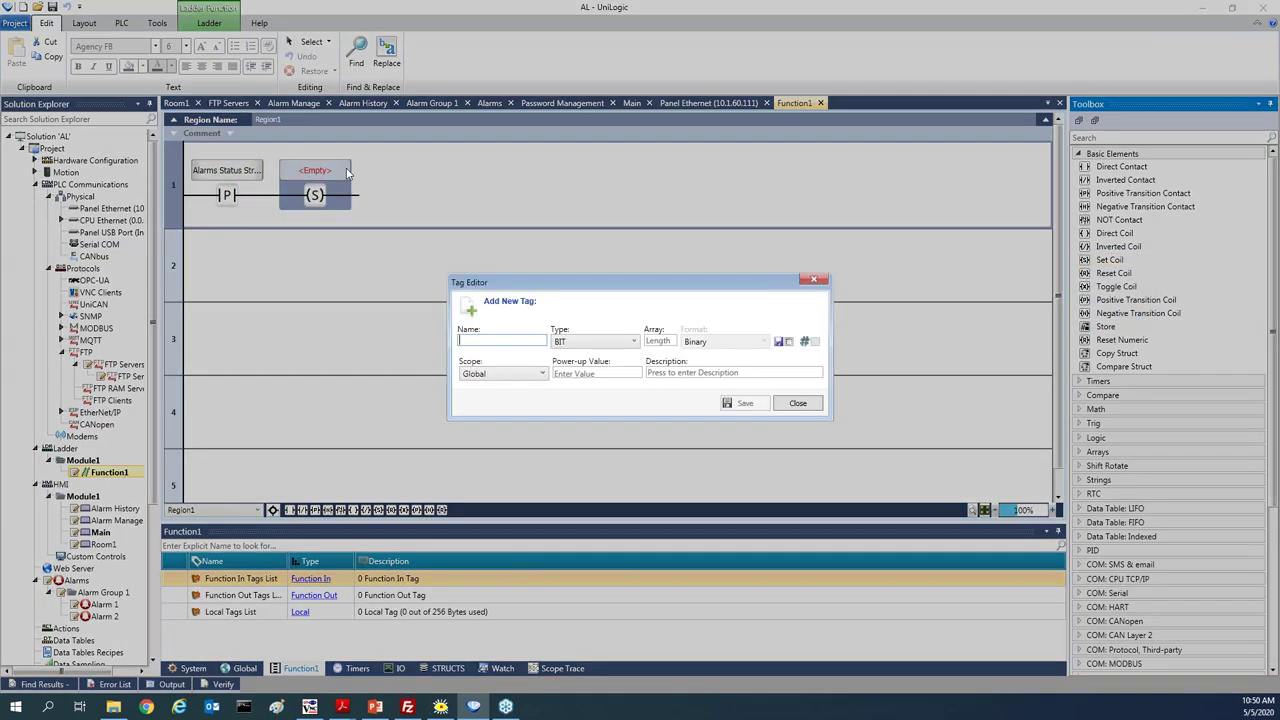
pyautogui.write('Load Screen Room1')
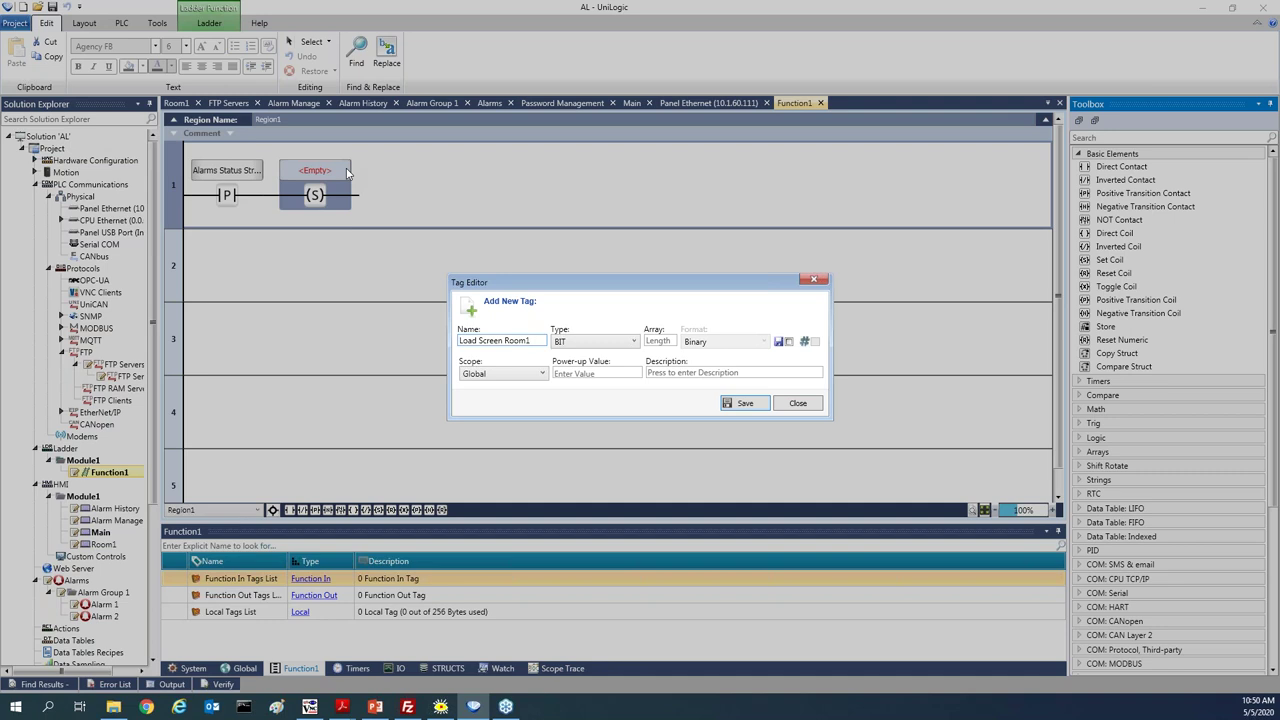
pyautogui.press('Return')
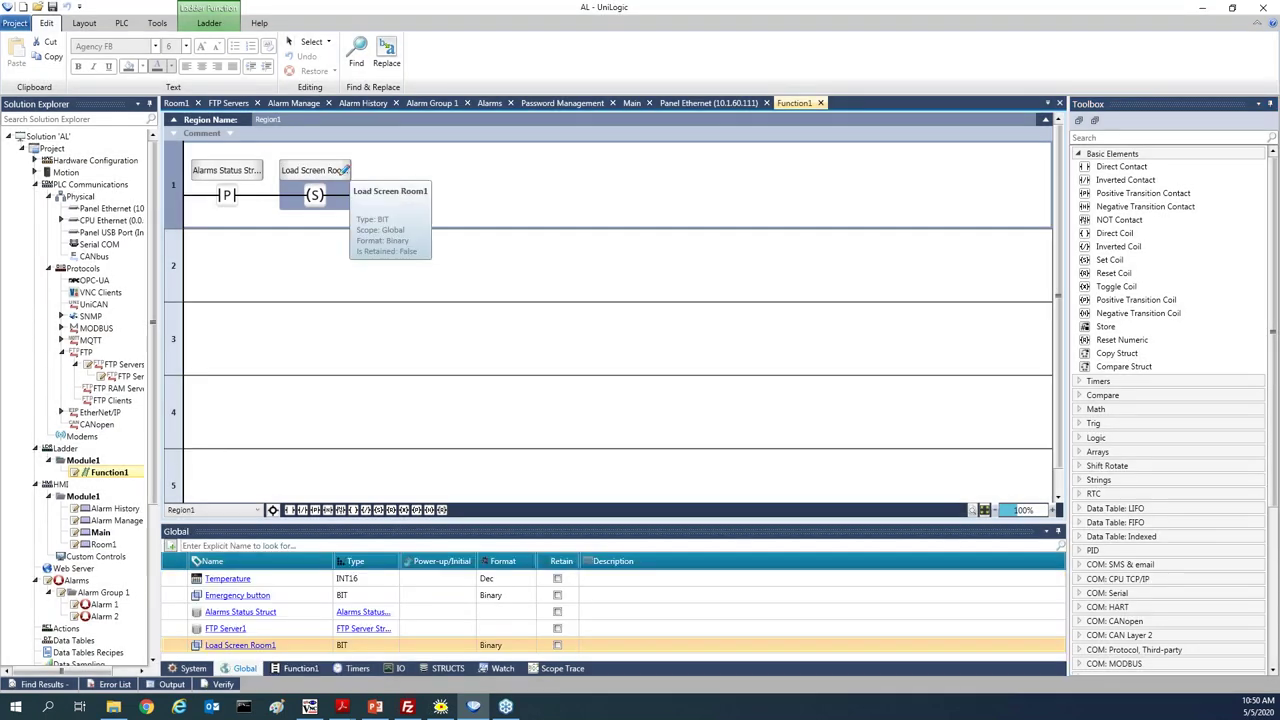
pyautogui.click(63, 630)
pyautogui.doubleClick(65, 631)
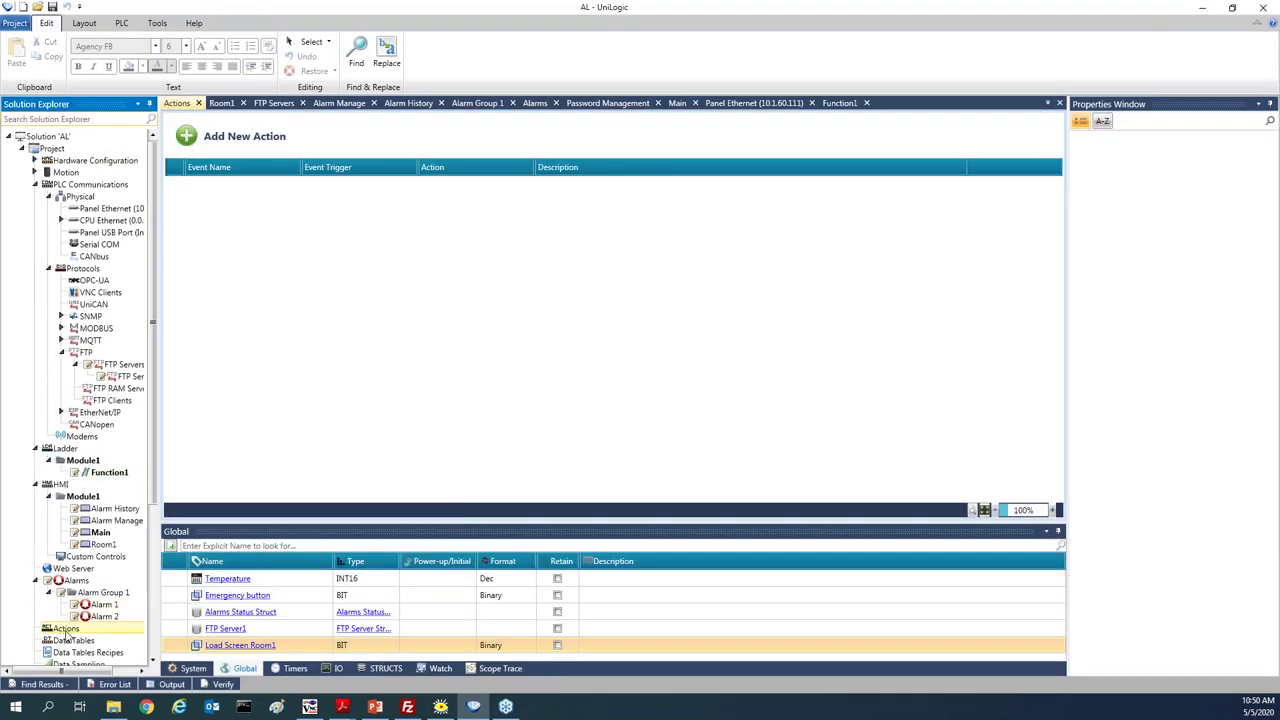
# Create Action1: trigger Load Screen Room1, action Load Screen, screen Room1
pyautogui.click(259, 138)
pyautogui.click(350, 184)
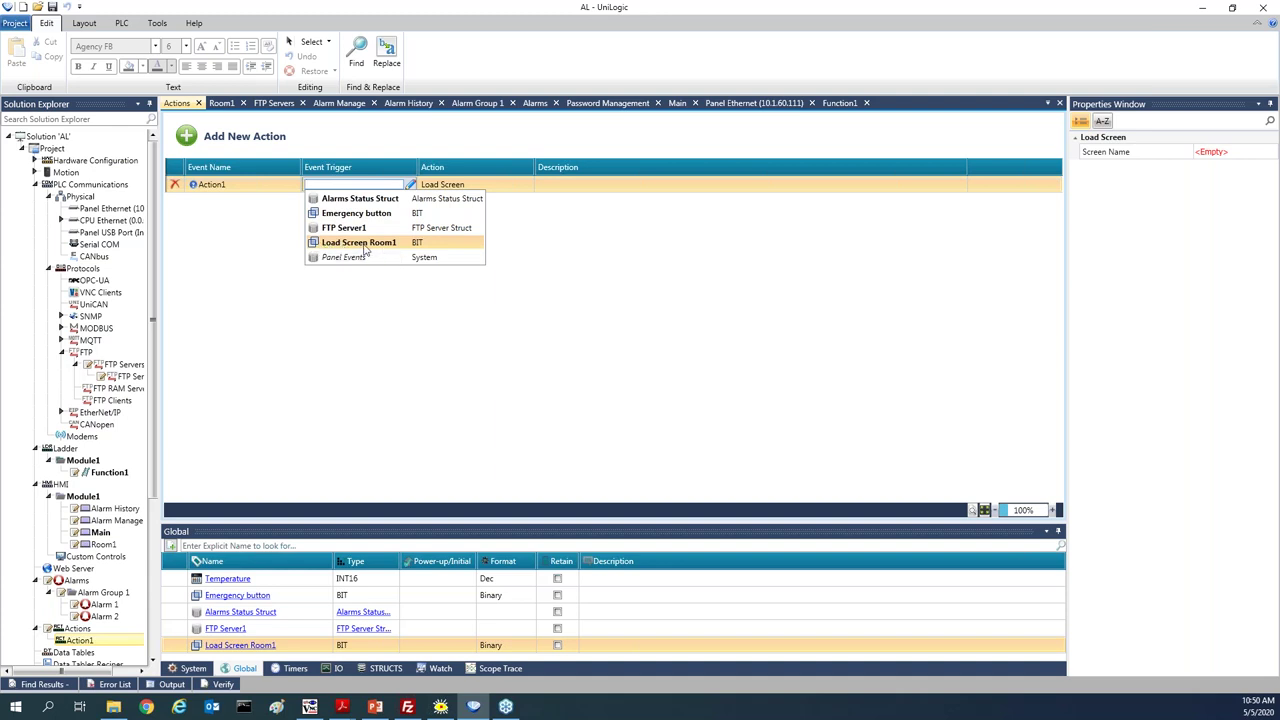
pyautogui.click(365, 243)
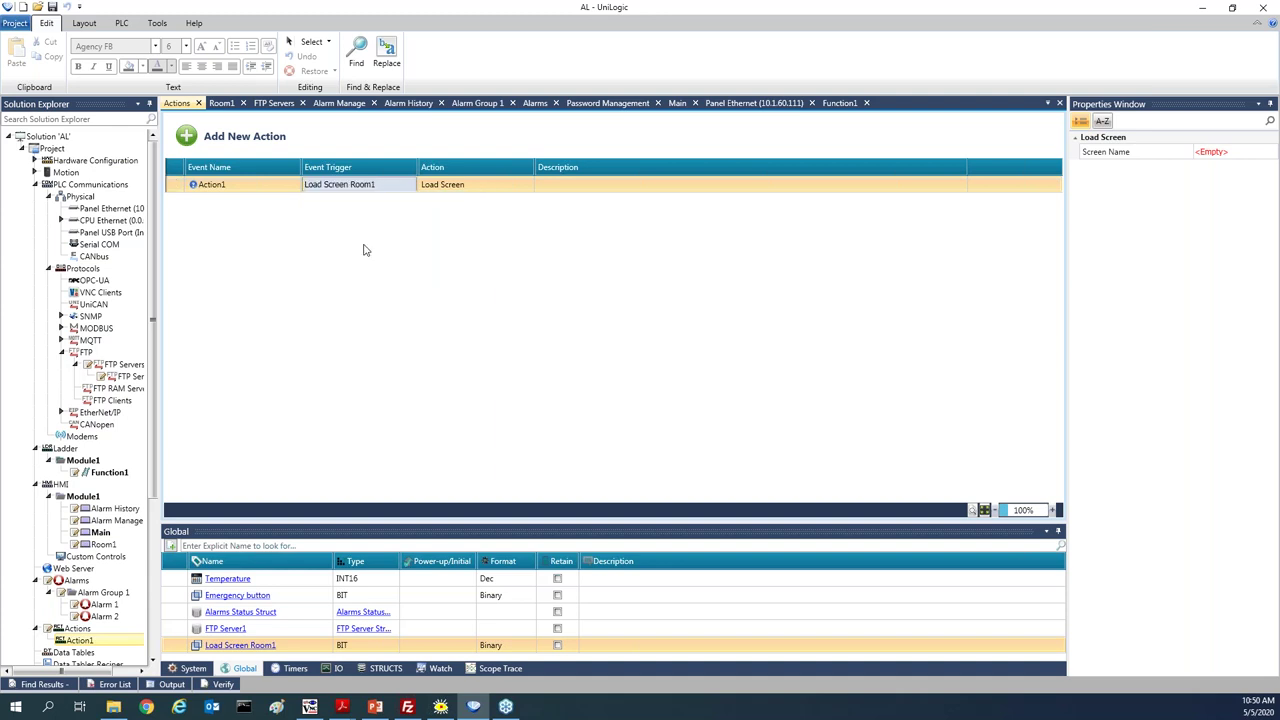
pyautogui.click(477, 191)
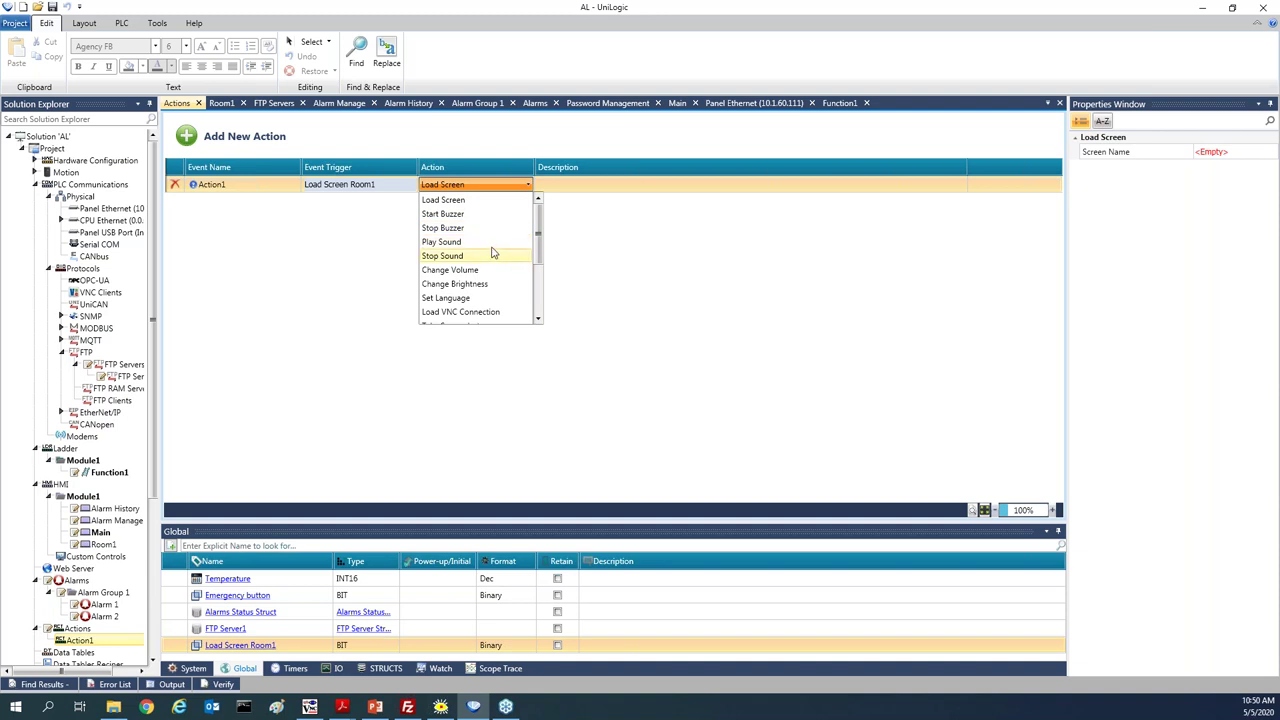
pyautogui.click(444, 200)
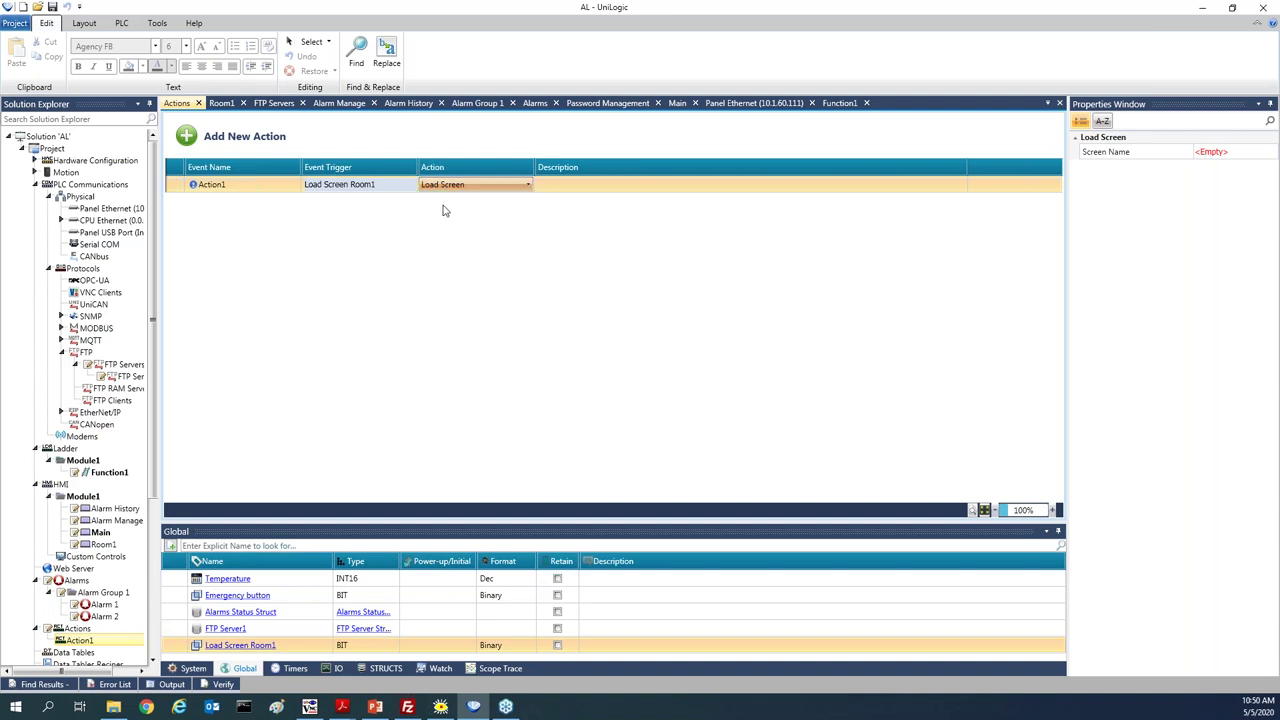
pyautogui.click(1225, 152)
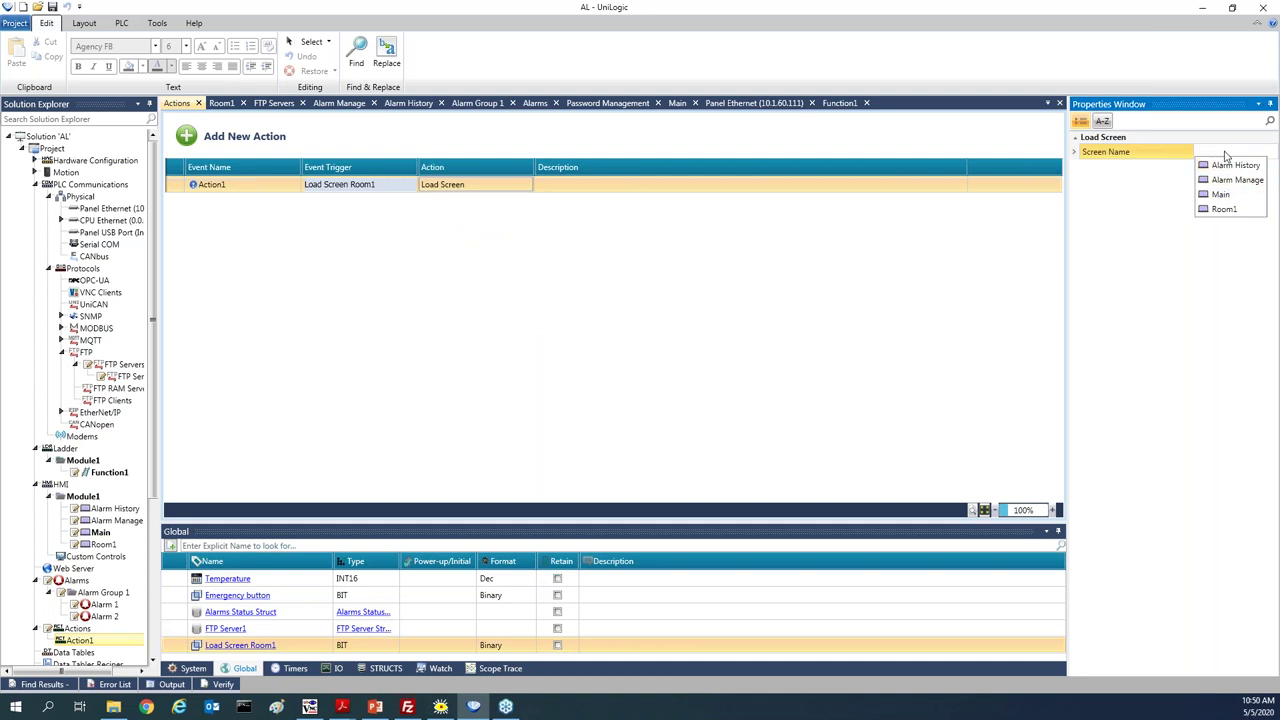
pyautogui.click(1226, 210)
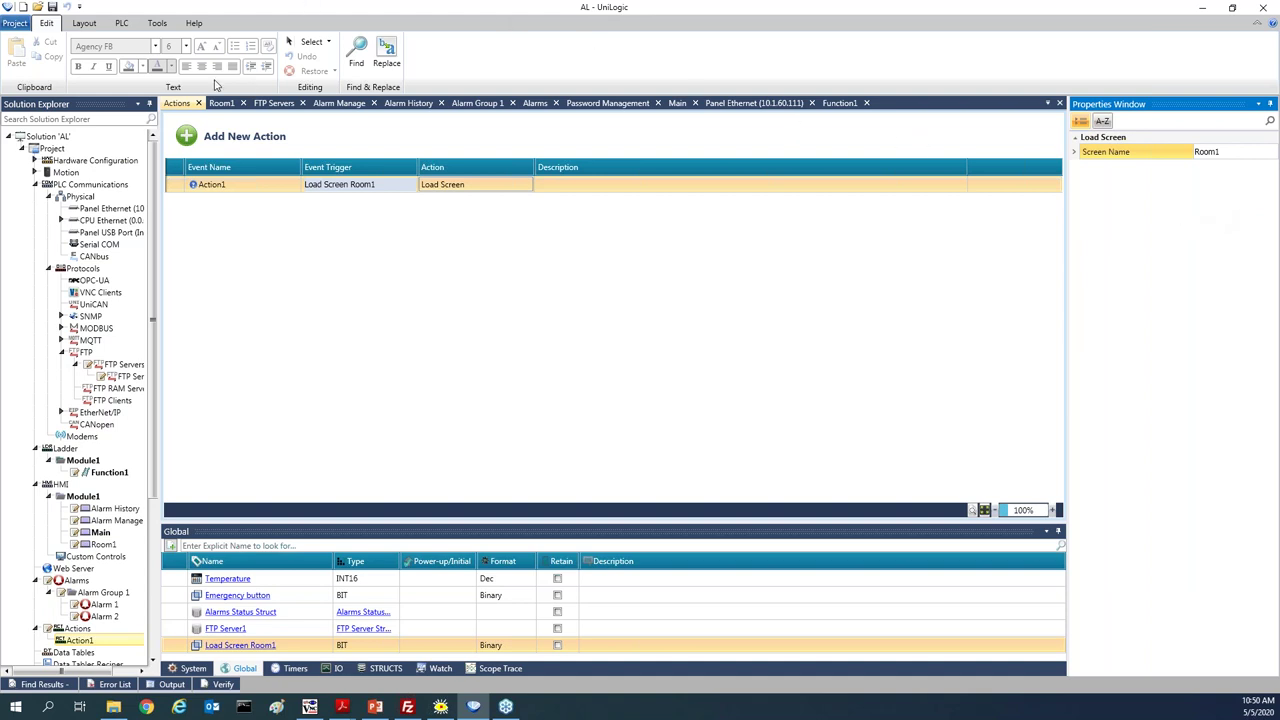
pyautogui.click(121, 23)
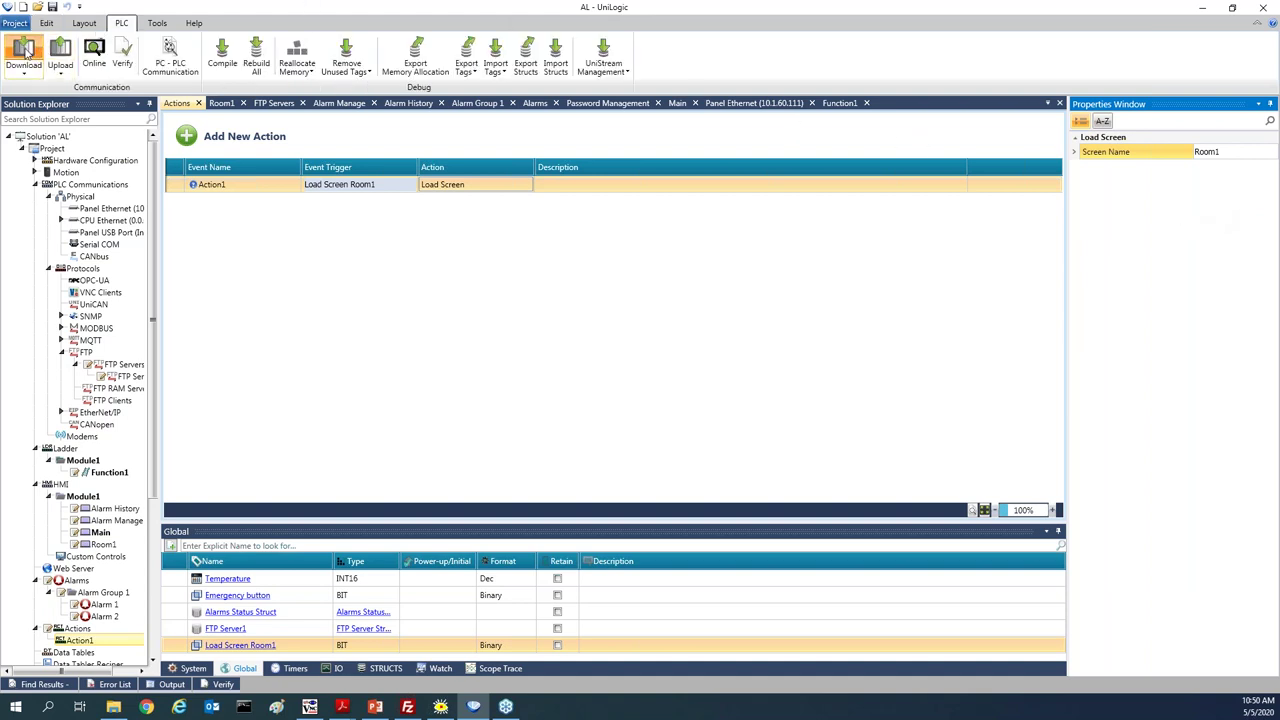
# Download the project to the controller with Download & Reset, then go online
pyautogui.click(25, 50)
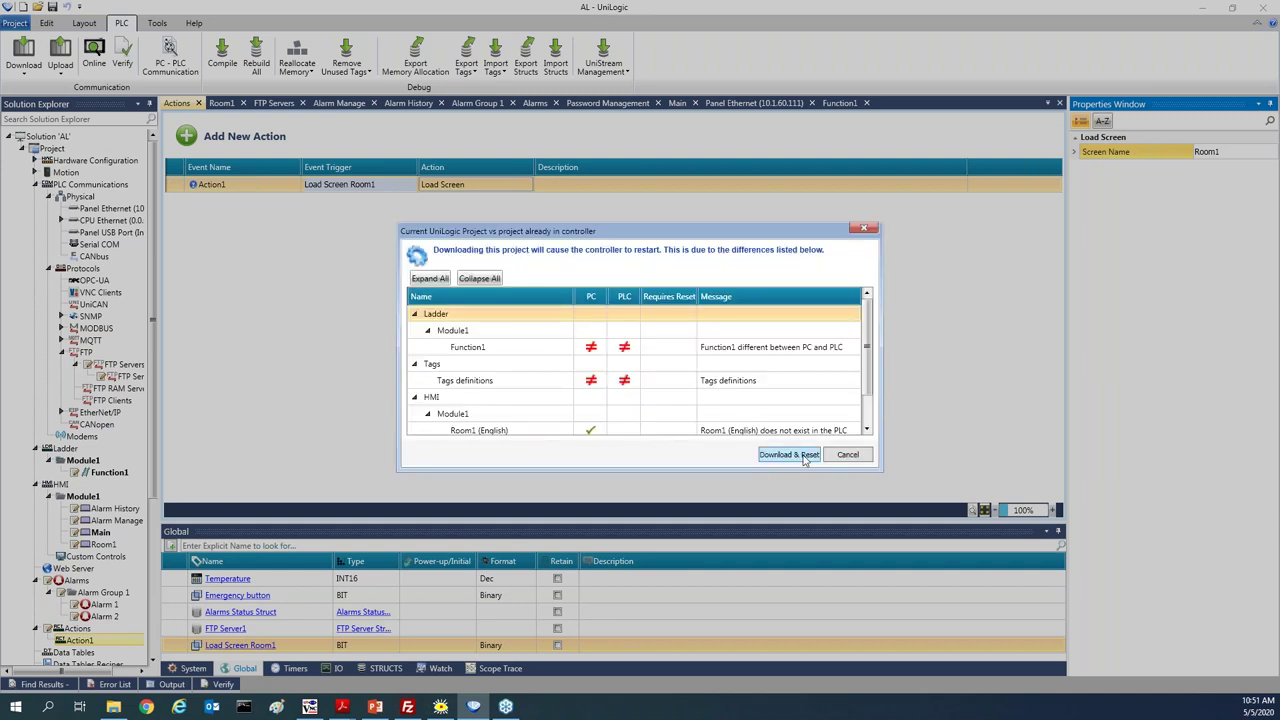
pyautogui.click(804, 457)
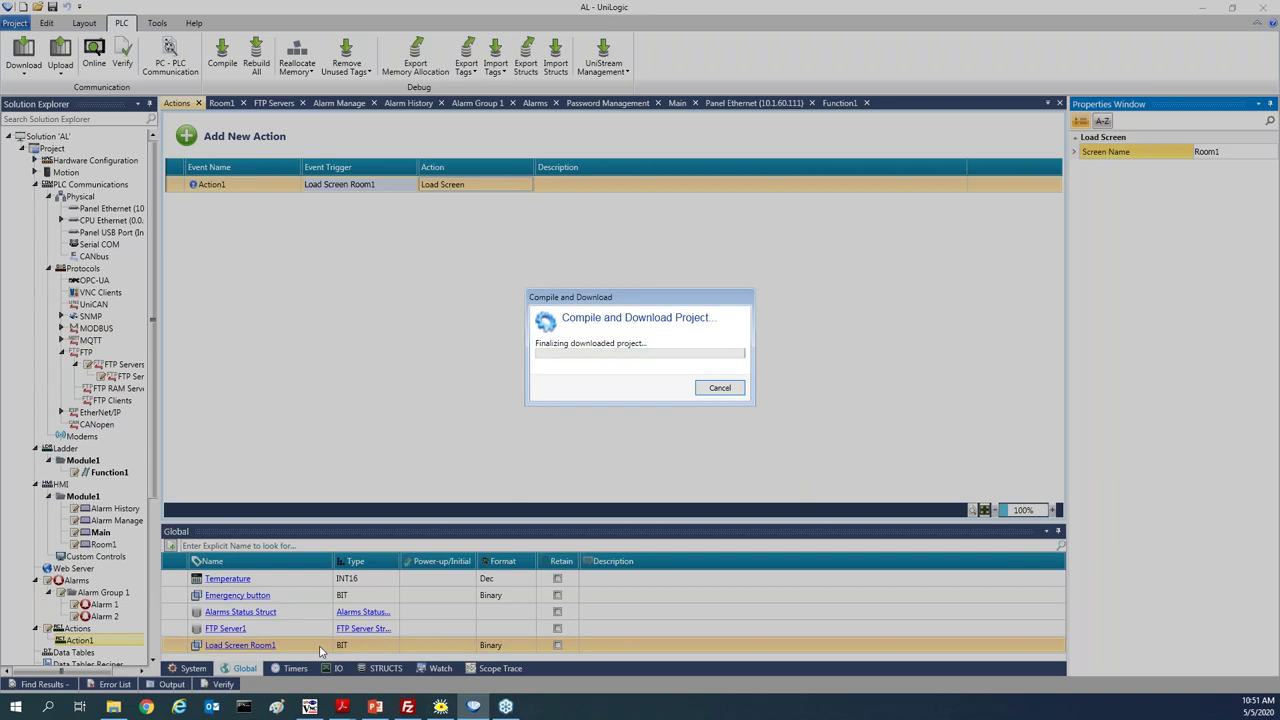
pyautogui.moveTo(313, 709)
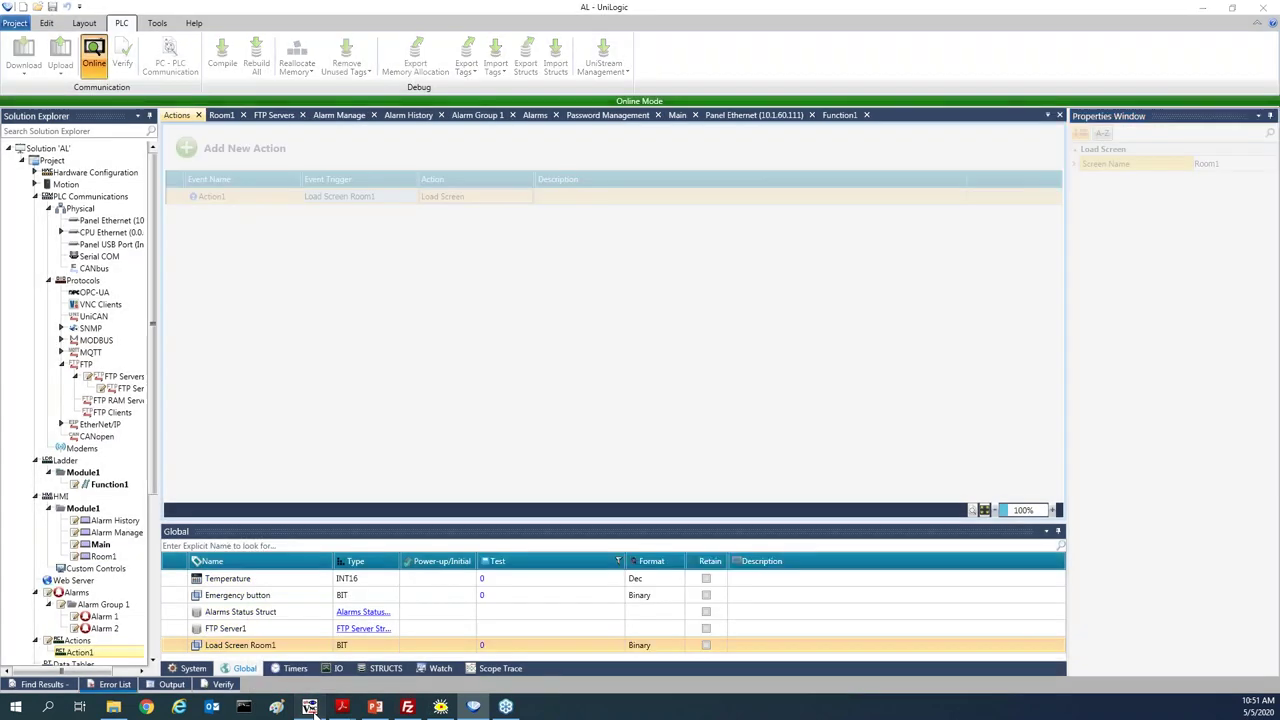
# Set the panel Temperature to 55 in TightVNC Viewer so Room1 loads on the alarm
pyautogui.click(311, 707)
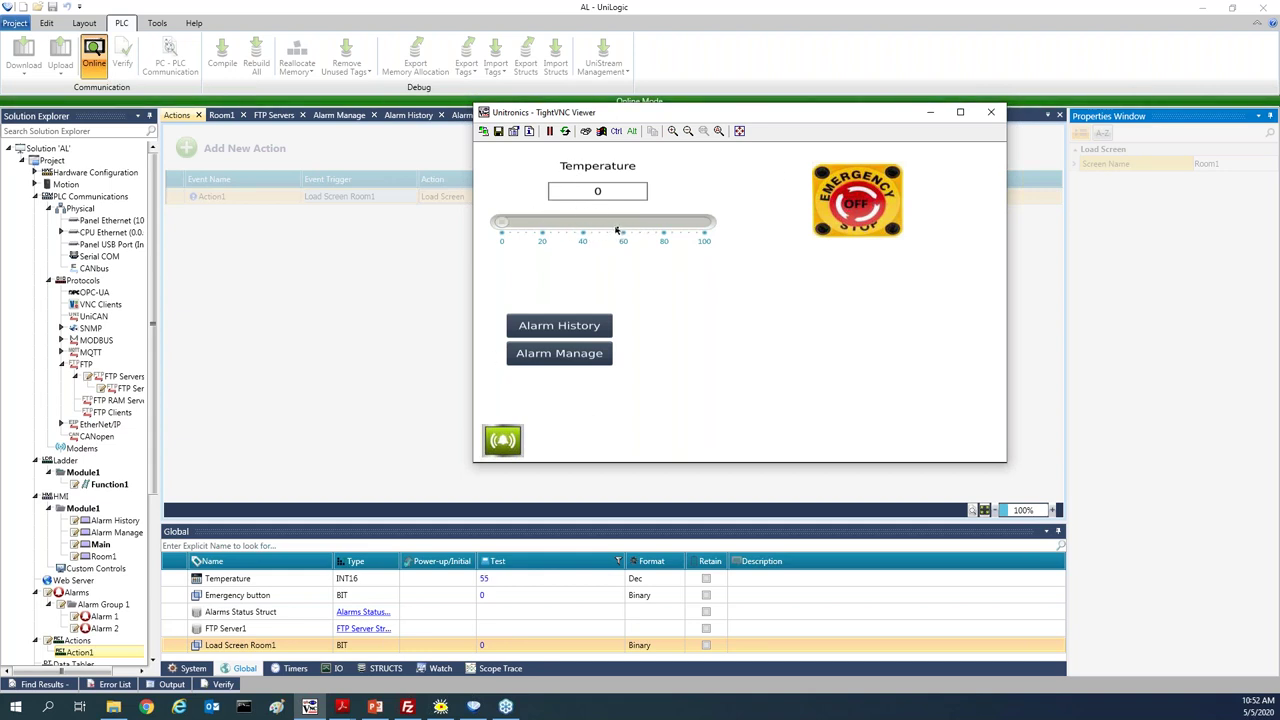
pyautogui.click(617, 230)
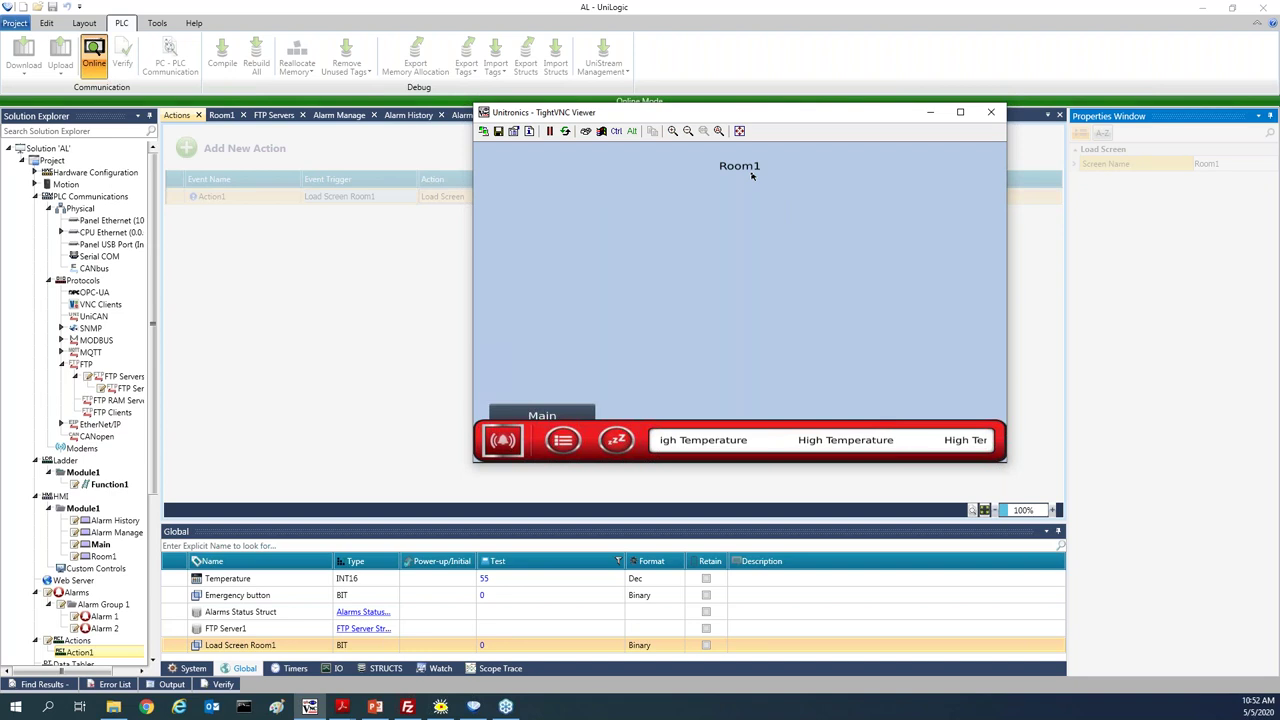
pyautogui.doubleClick(127, 488)
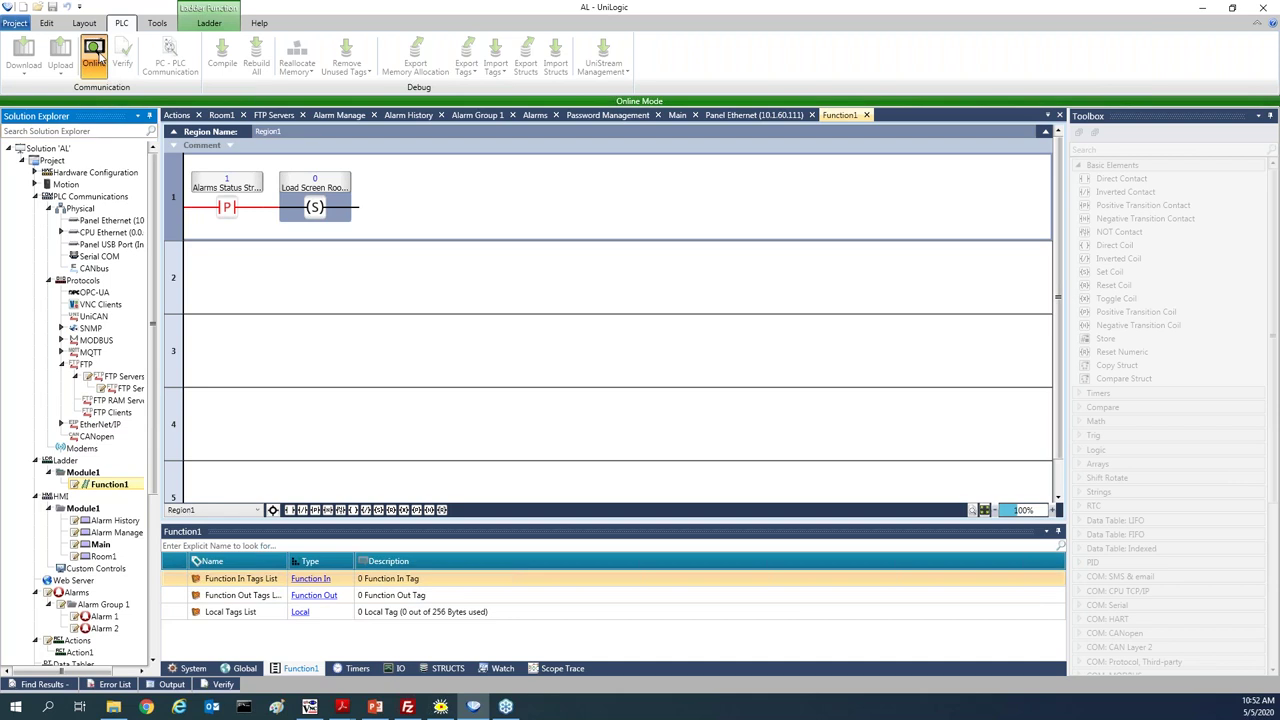
pyautogui.click(97, 58)
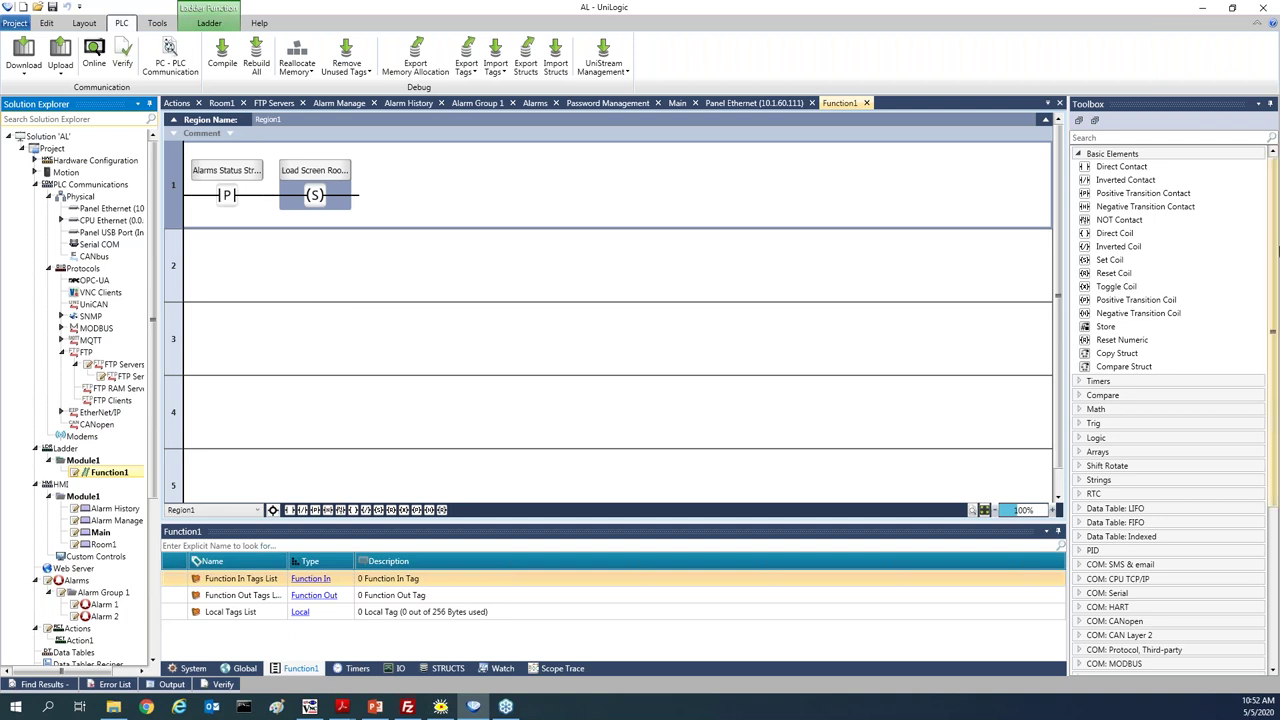
pyautogui.moveTo(1276, 261); pyautogui.dragTo(1268, 418)
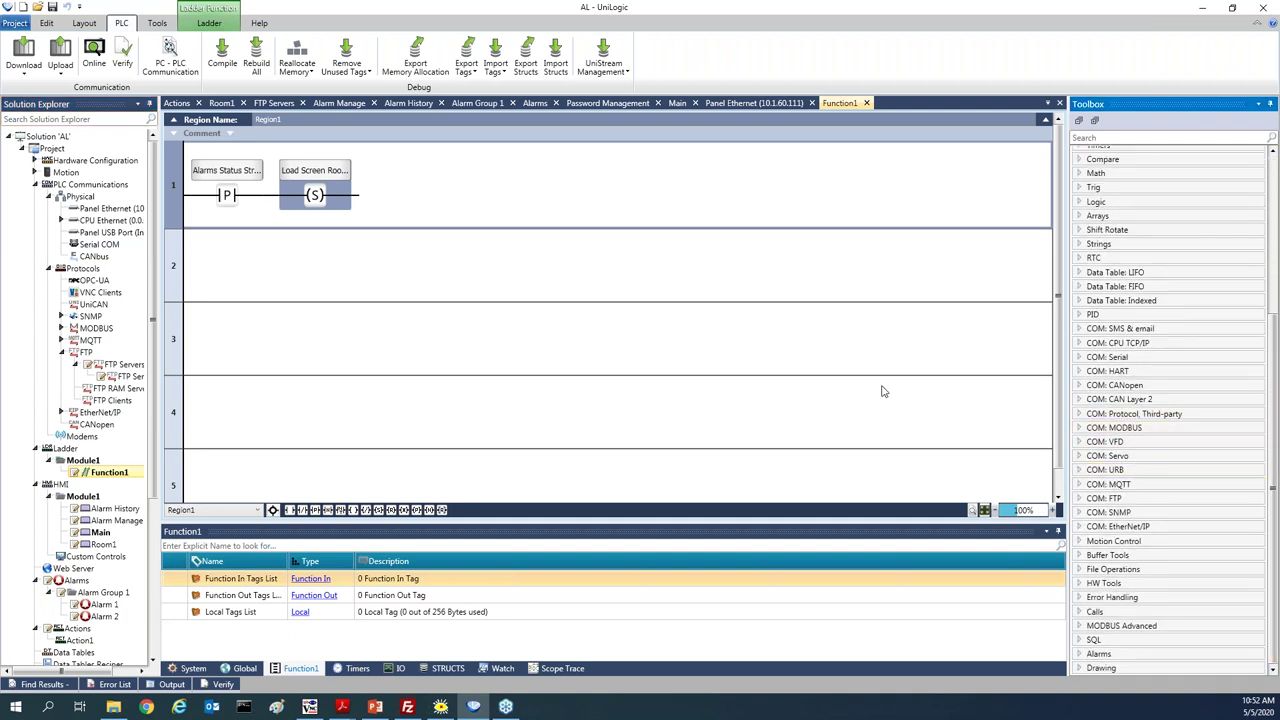
pyautogui.click(1091, 656)
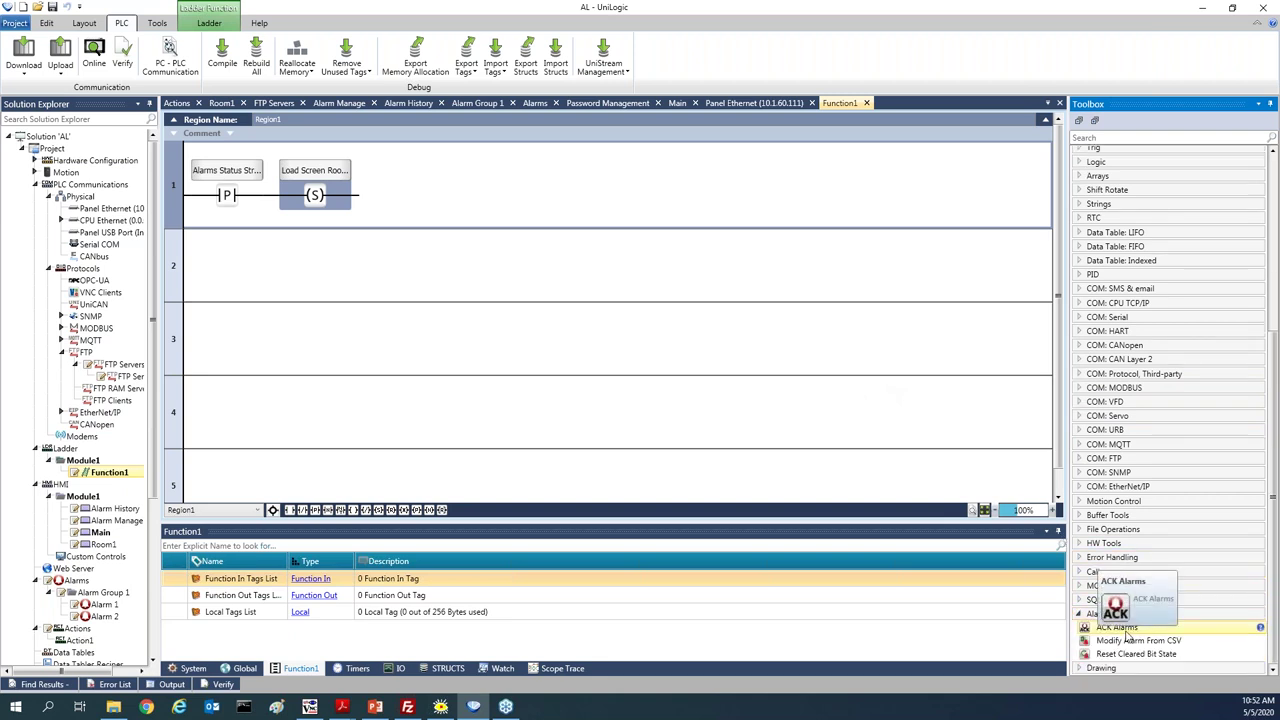
pyautogui.moveTo(401, 317); pyautogui.dragTo(342, 193)
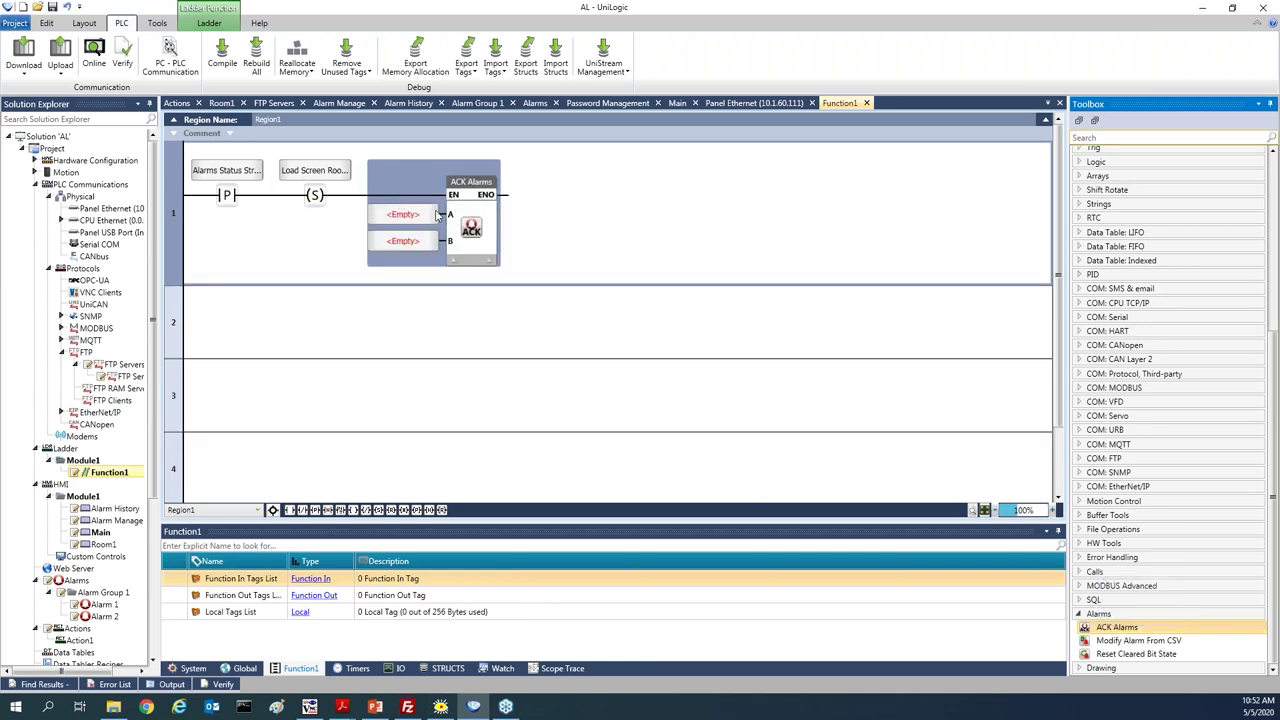
pyautogui.click(411, 218)
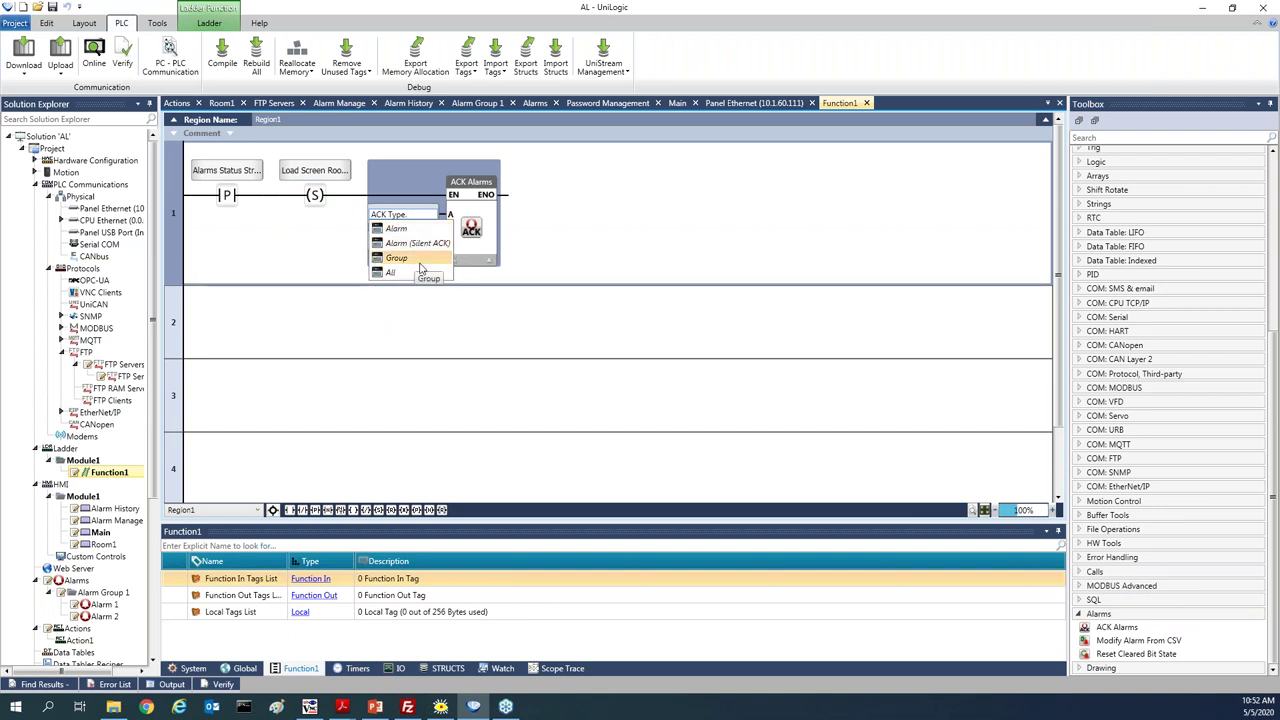
pyautogui.click(392, 272)
pyautogui.rightClick(476, 230)
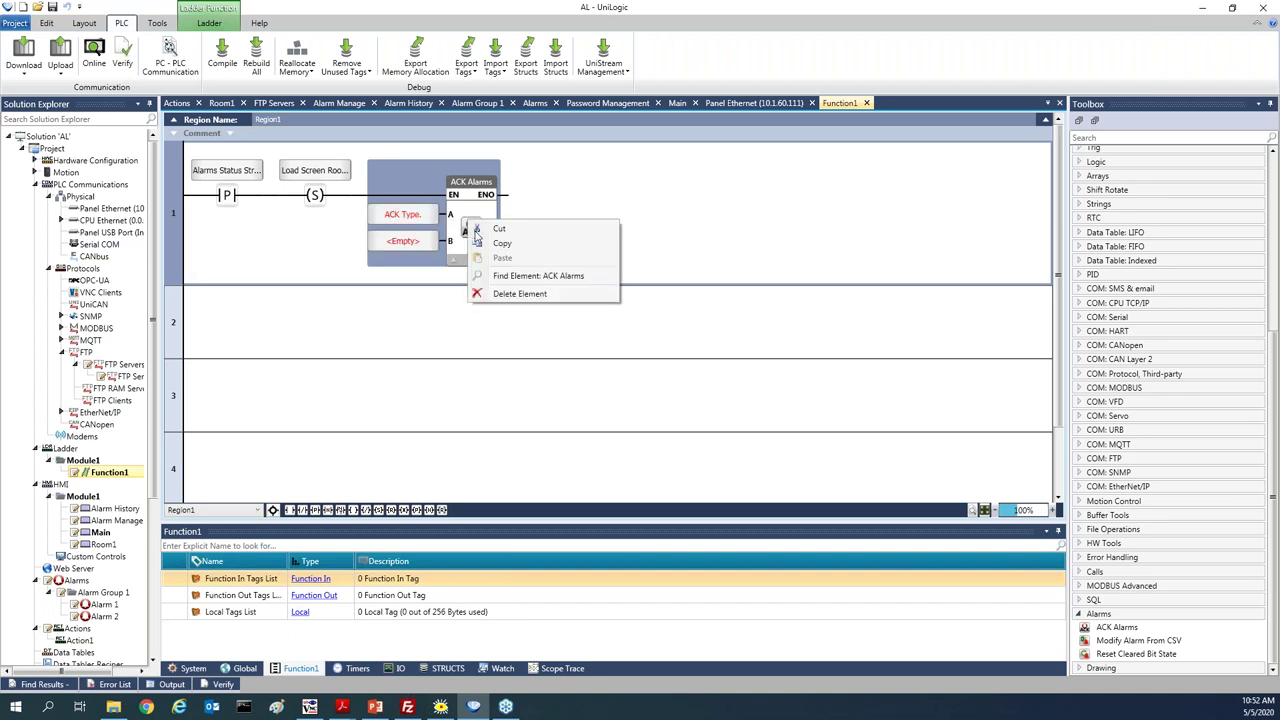
pyautogui.click(499, 294)
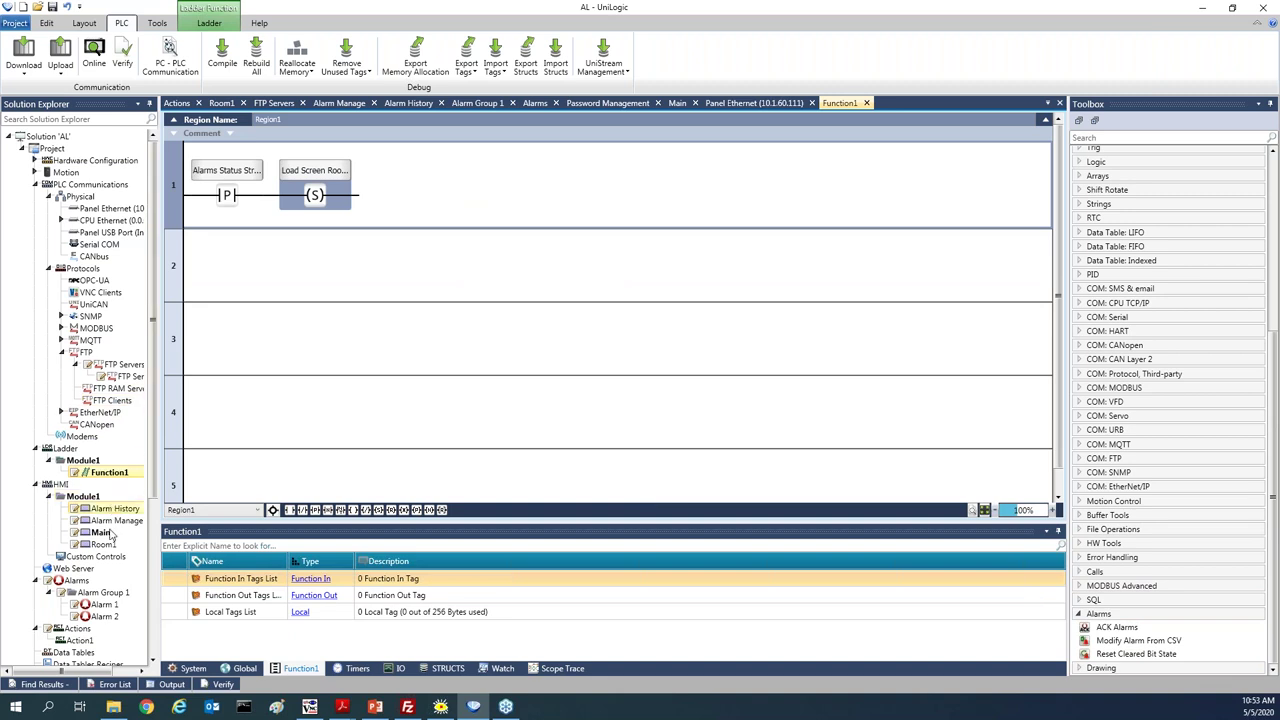
pyautogui.doubleClick(82, 641)
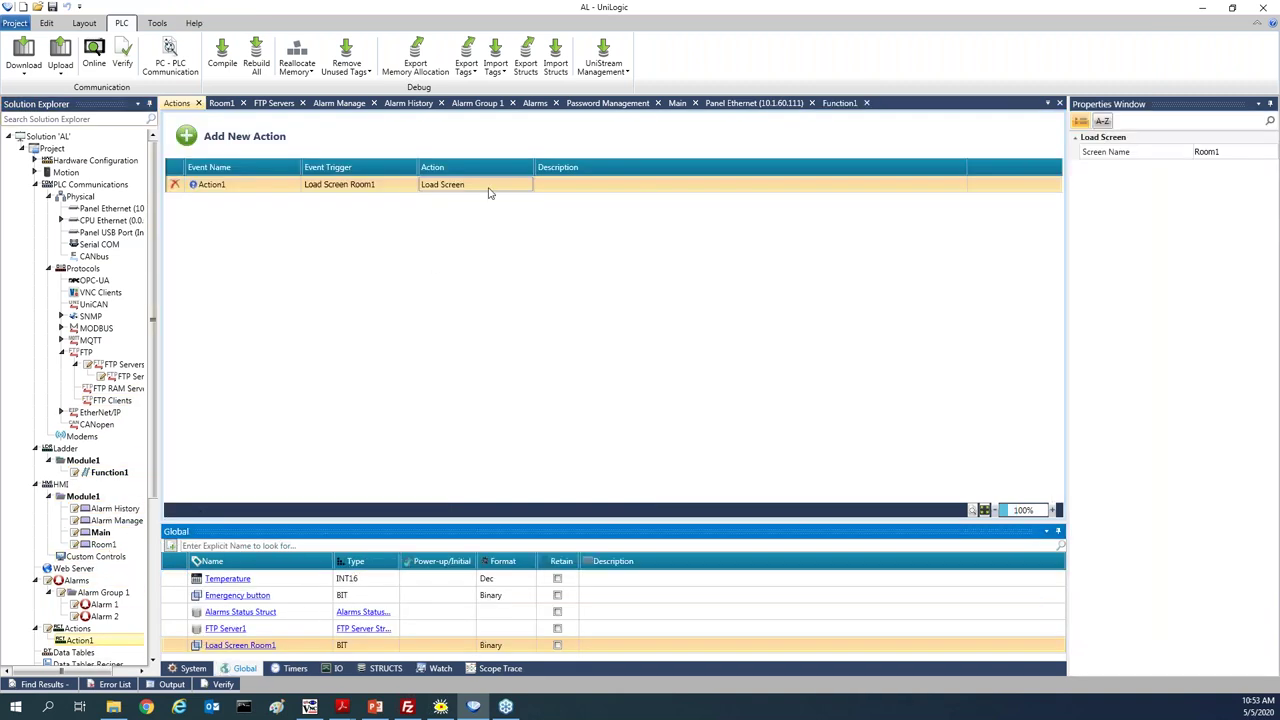
# Review Action1's action choices and keep Load Screen selected
pyautogui.click(490, 186)
pyautogui.scroll(-3, 525, 255)
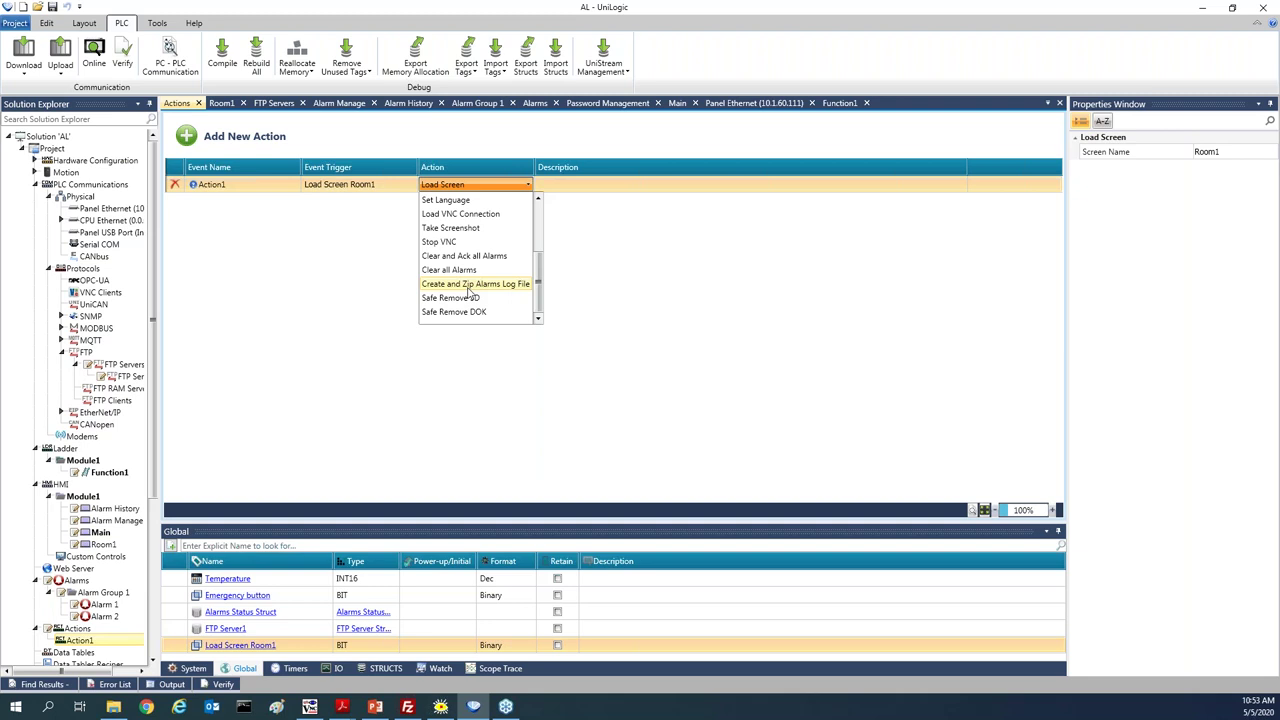
pyautogui.click(365, 303)
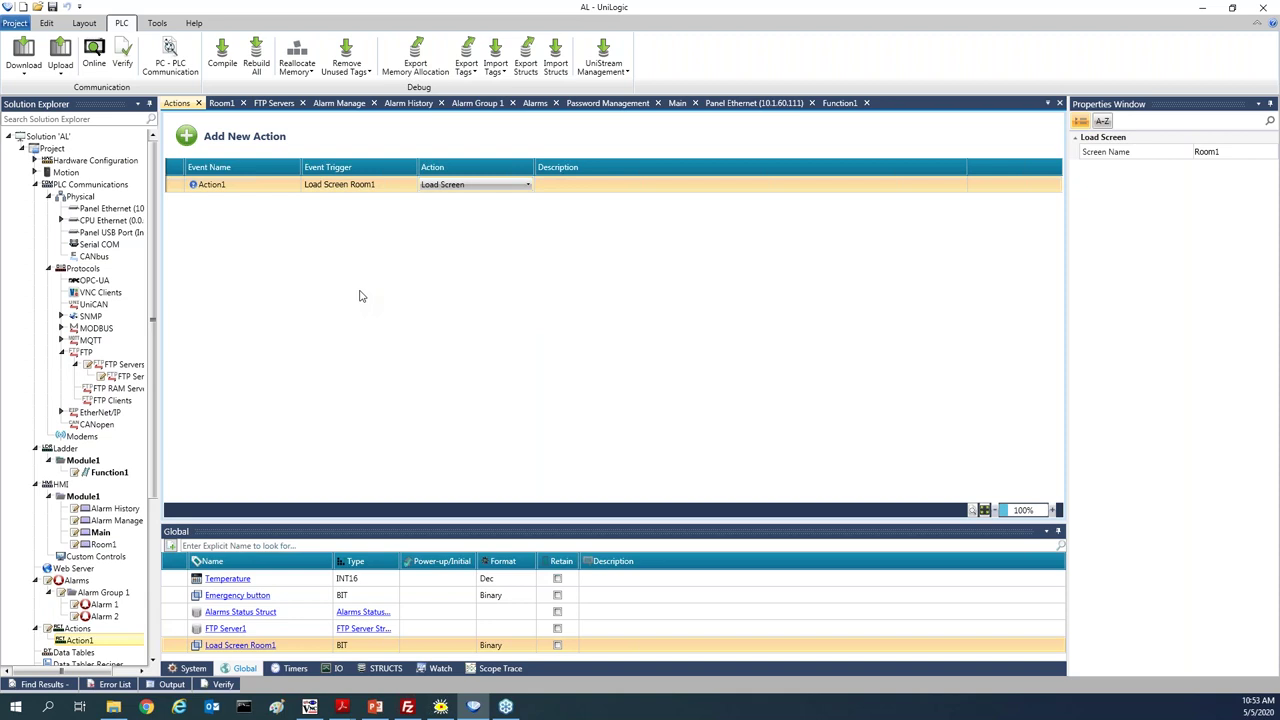
pyautogui.click(104, 533)
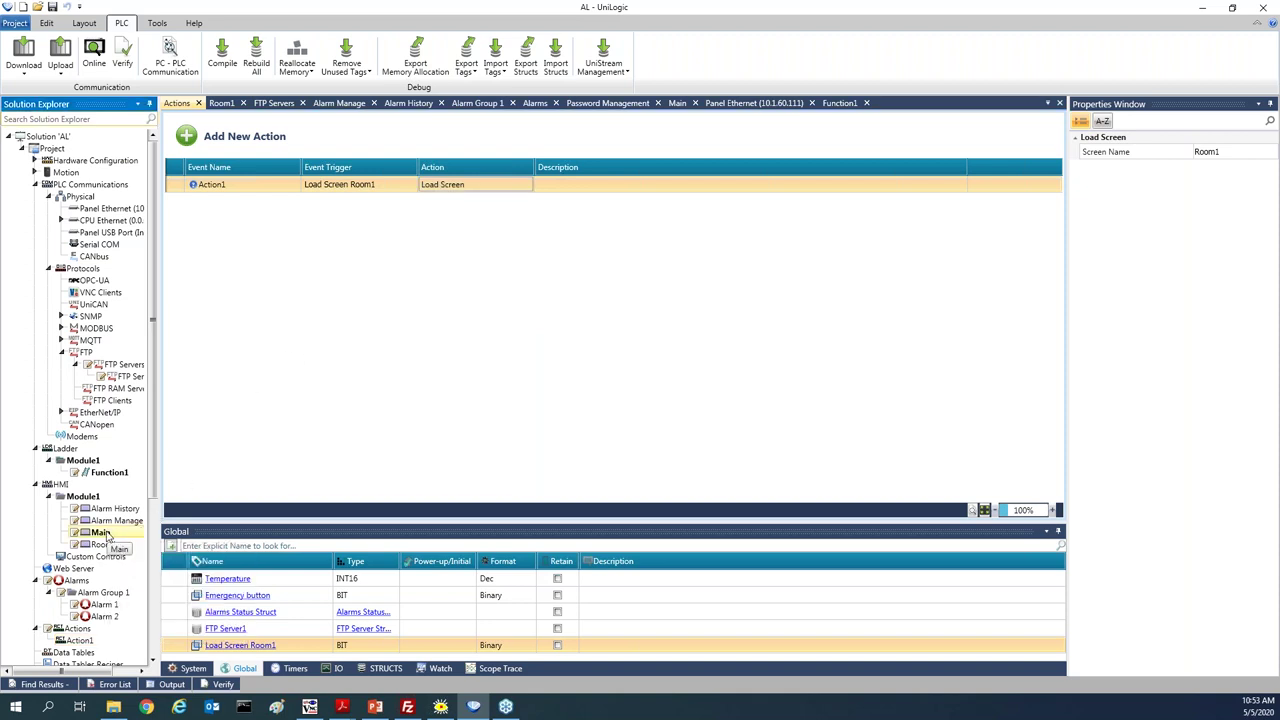
# Preview the alarms banner on the Main screen, zoomed out slightly
pyautogui.doubleClick(104, 533)
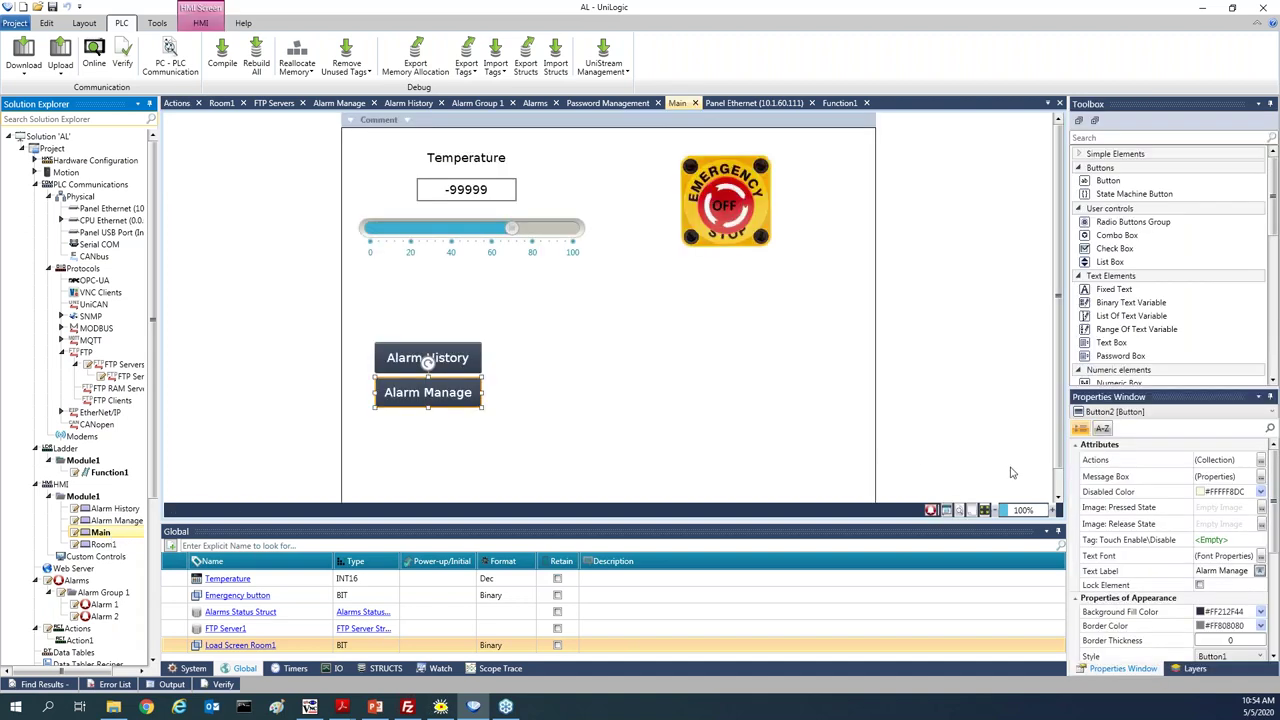
pyautogui.click(970, 512)
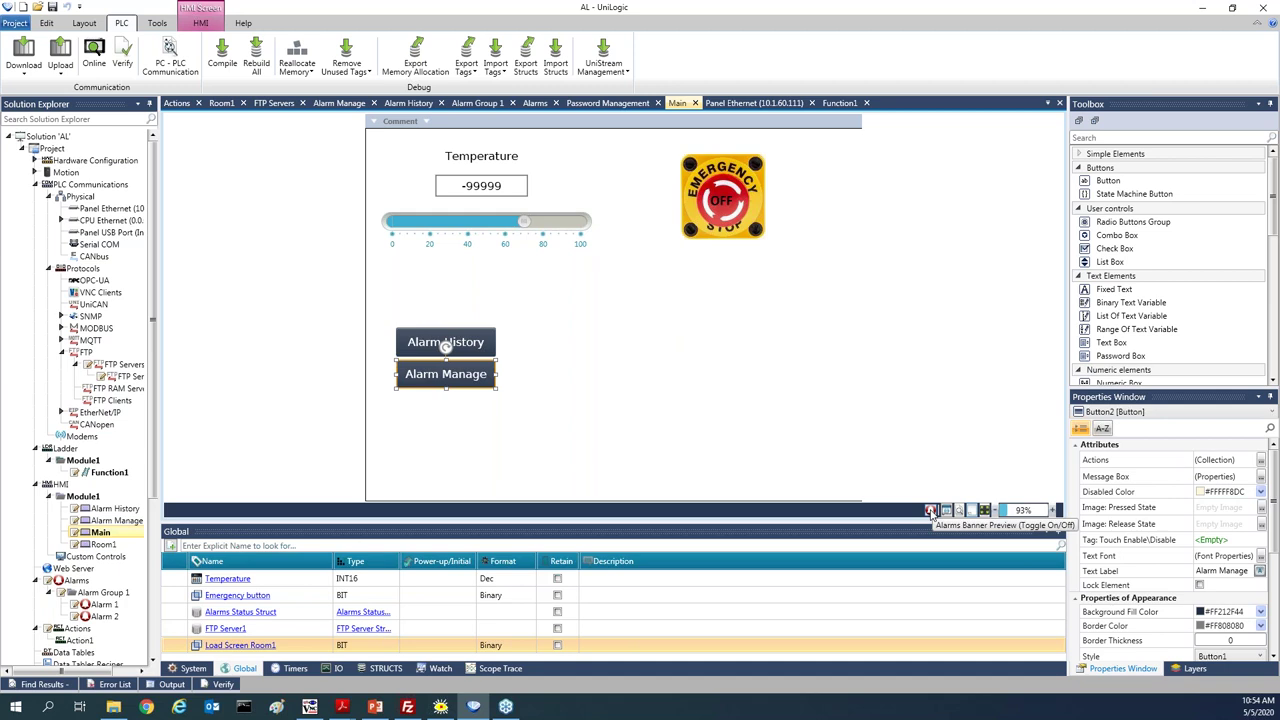
pyautogui.click(930, 511)
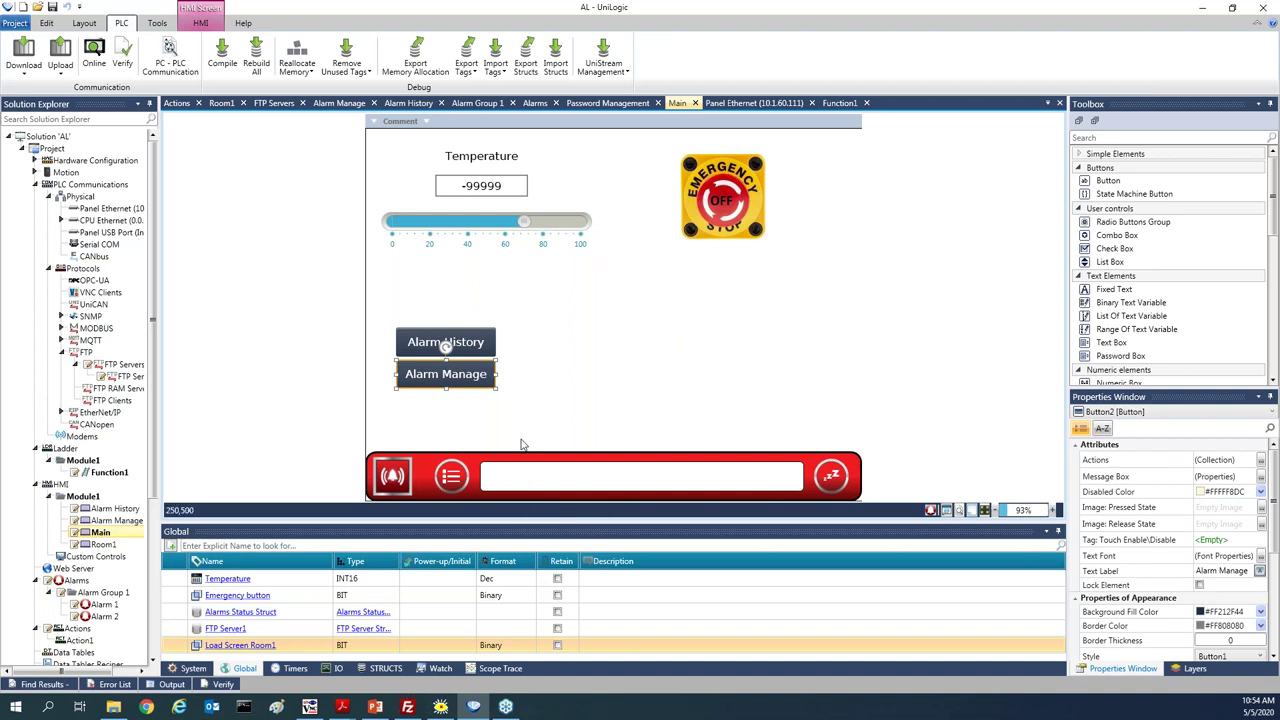
# Set the alarm notification banner type to None and reopen the Main screen
pyautogui.click(76, 580)
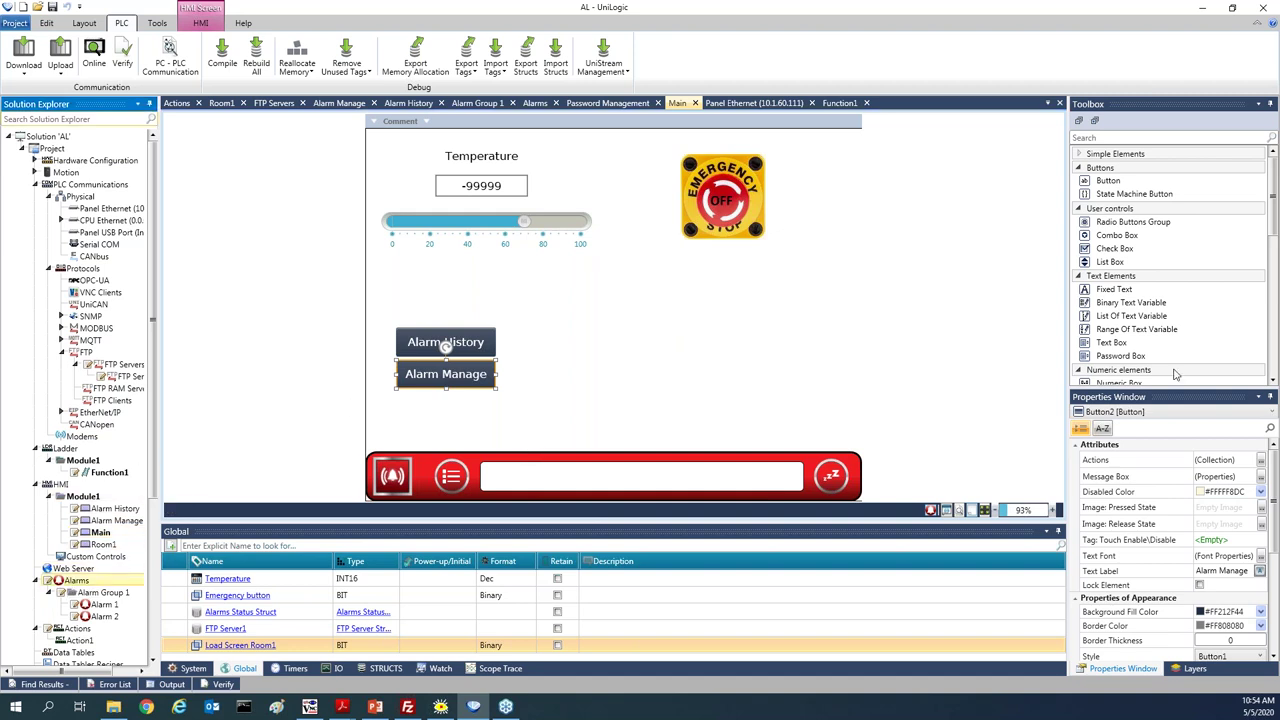
pyautogui.click(1233, 246)
pyautogui.click(1233, 246)
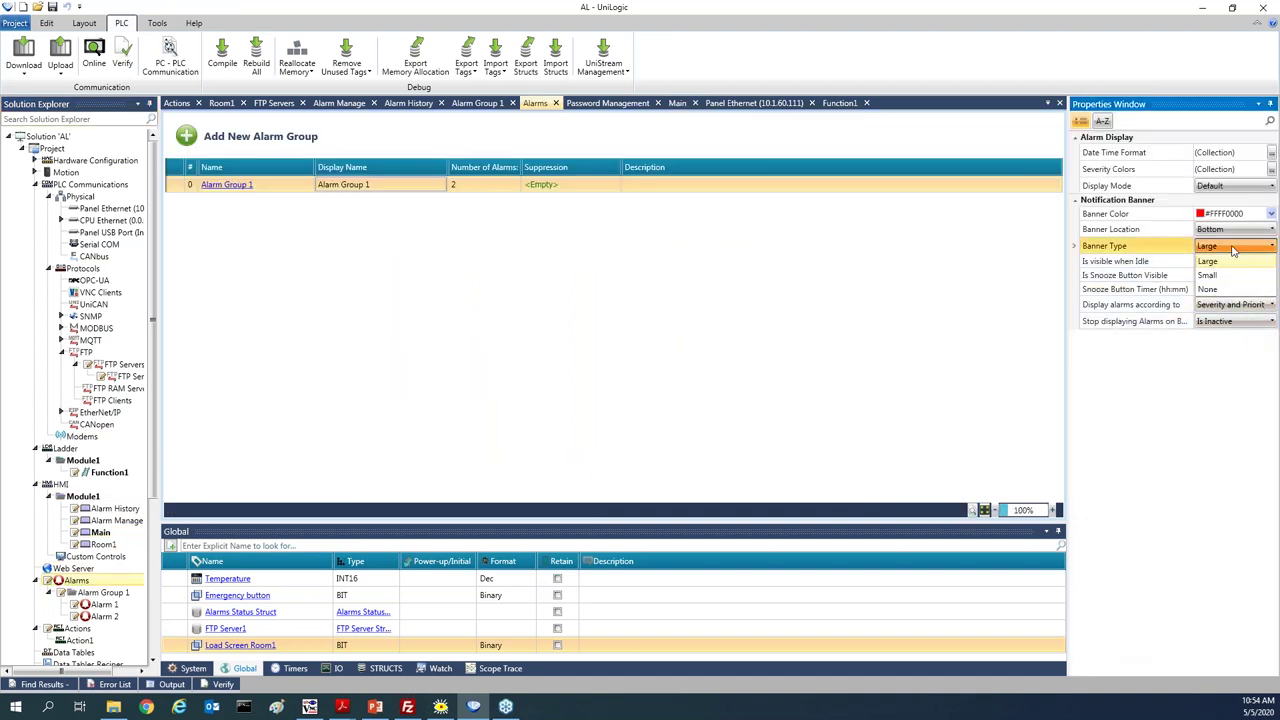
pyautogui.click(1210, 289)
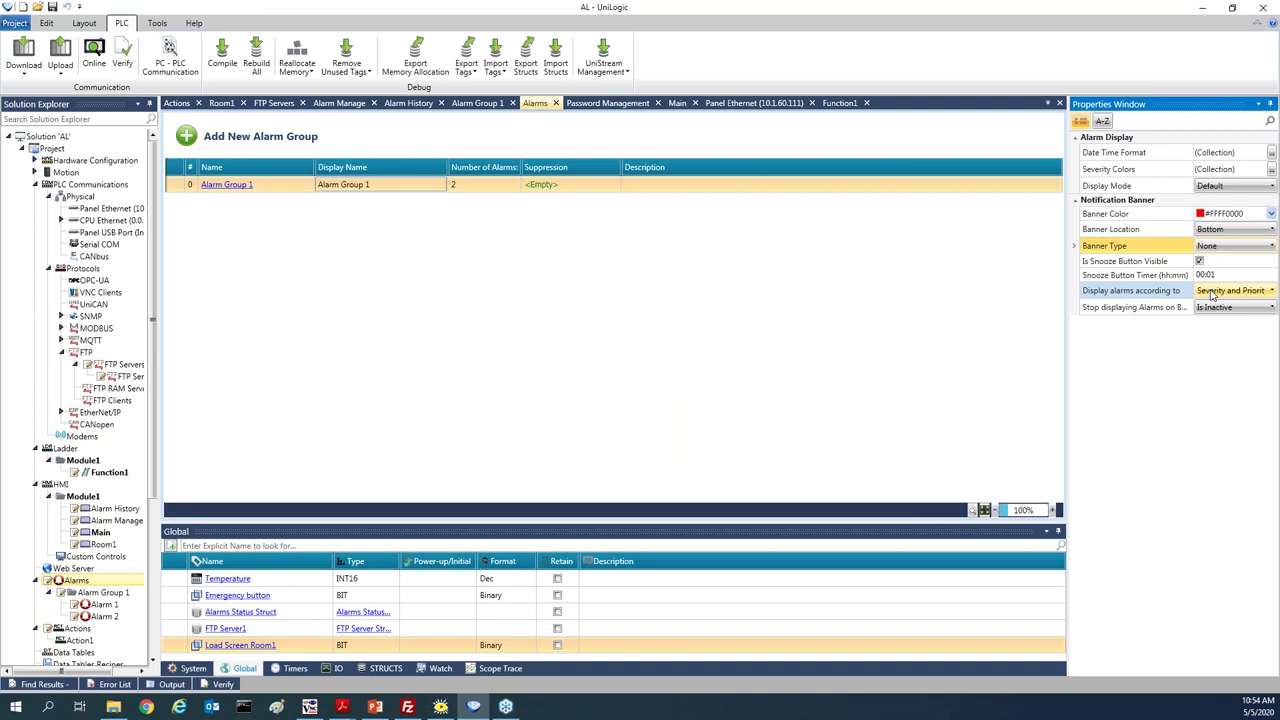
pyautogui.click(106, 533)
pyautogui.doubleClick(106, 533)
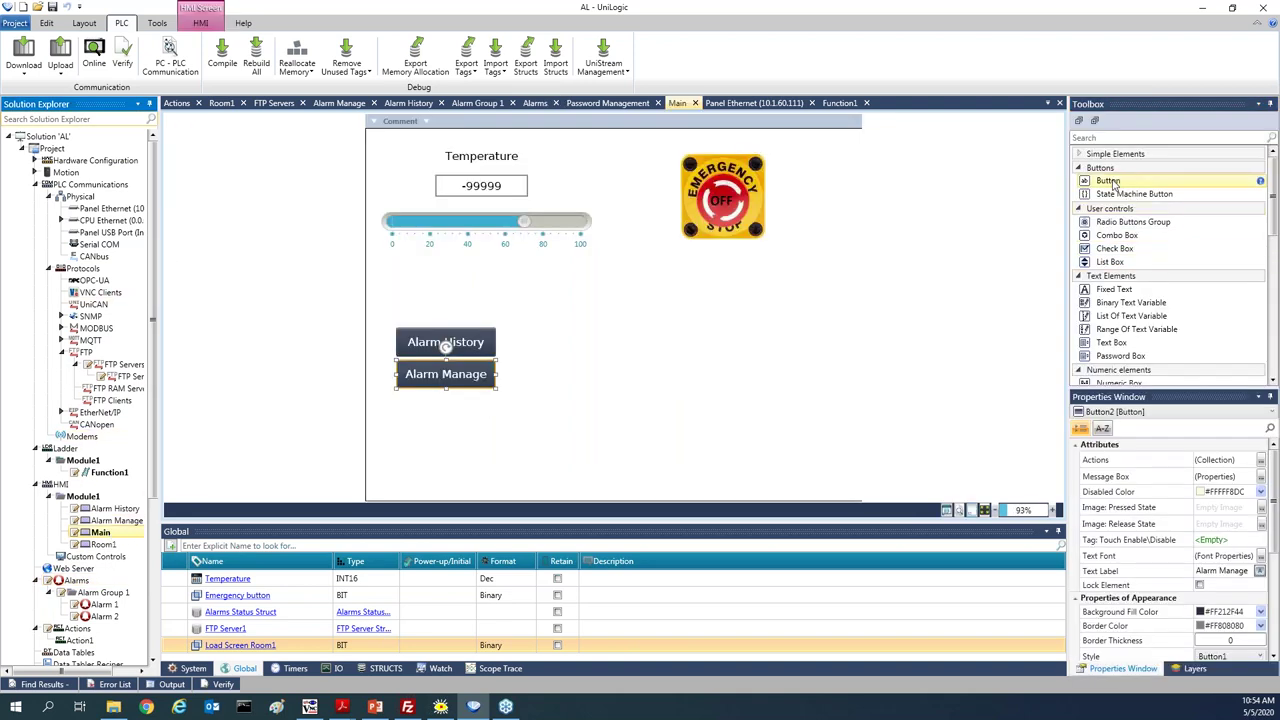
# Add Button3 below the emergency stop image with a Load Alarm Summary press action
pyautogui.moveTo(1113, 183); pyautogui.dragTo(650, 304)
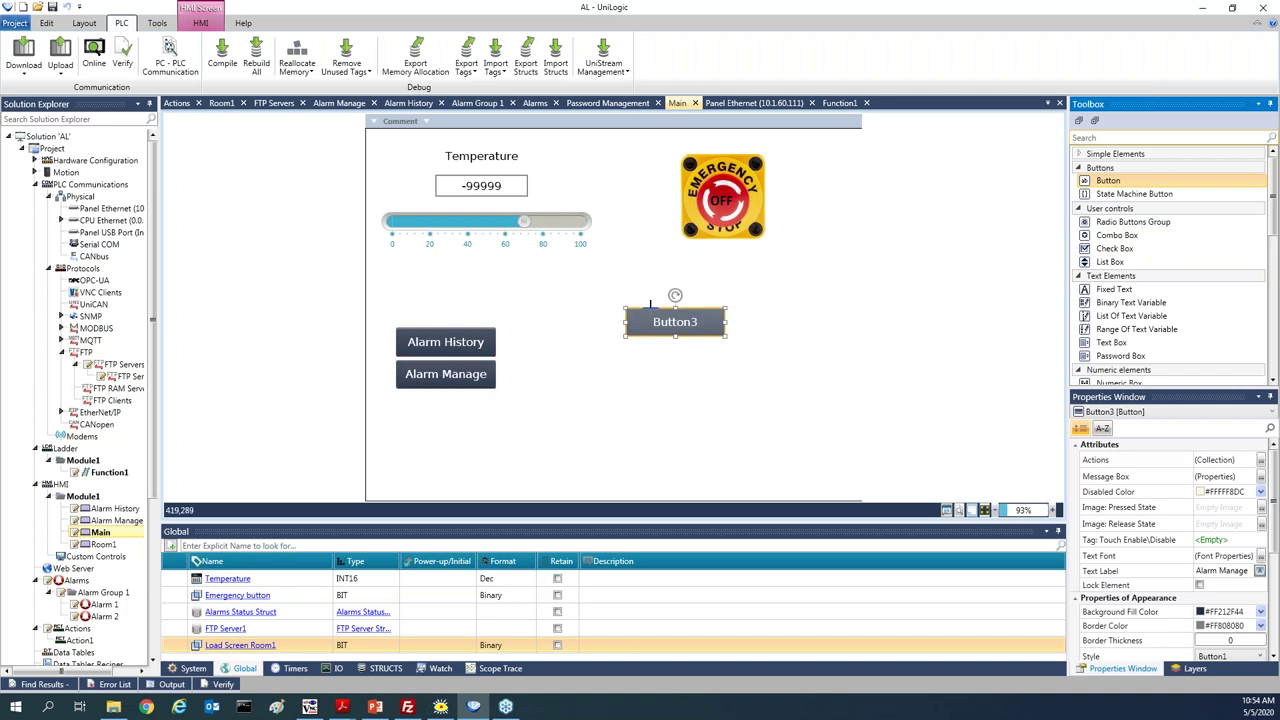
pyautogui.click(1262, 460)
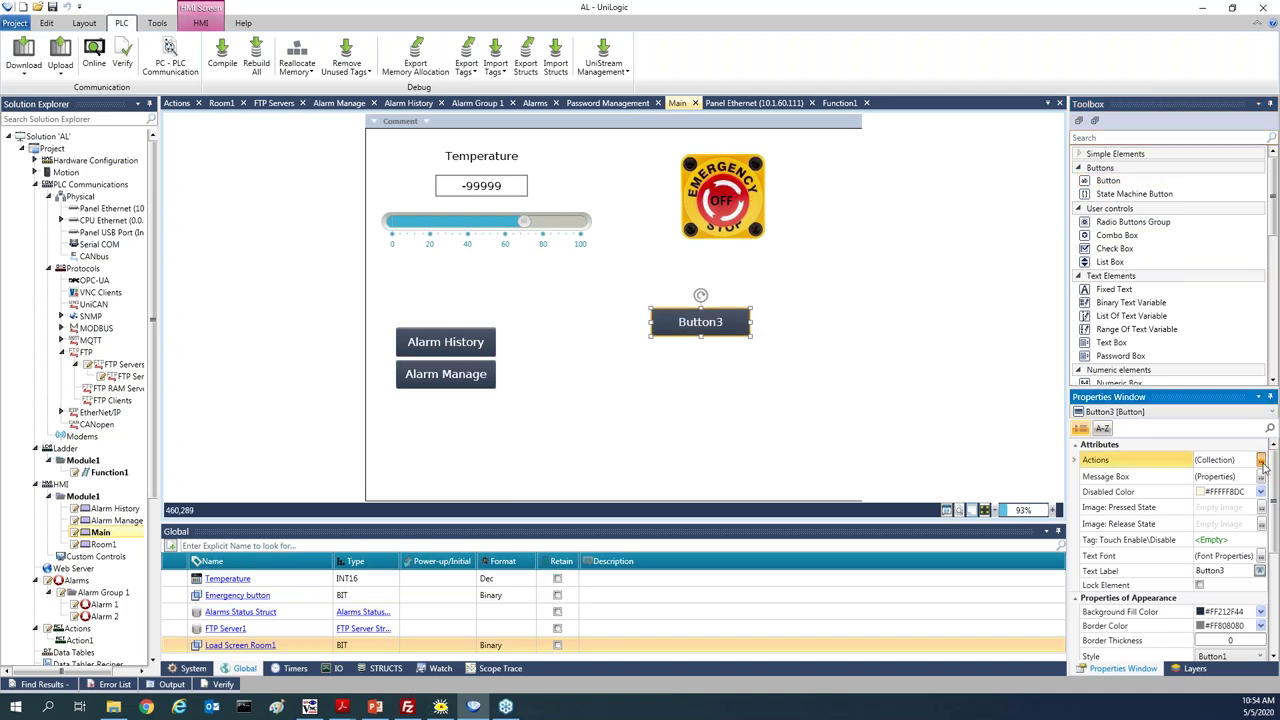
pyautogui.click(1262, 460)
pyautogui.click(655, 330)
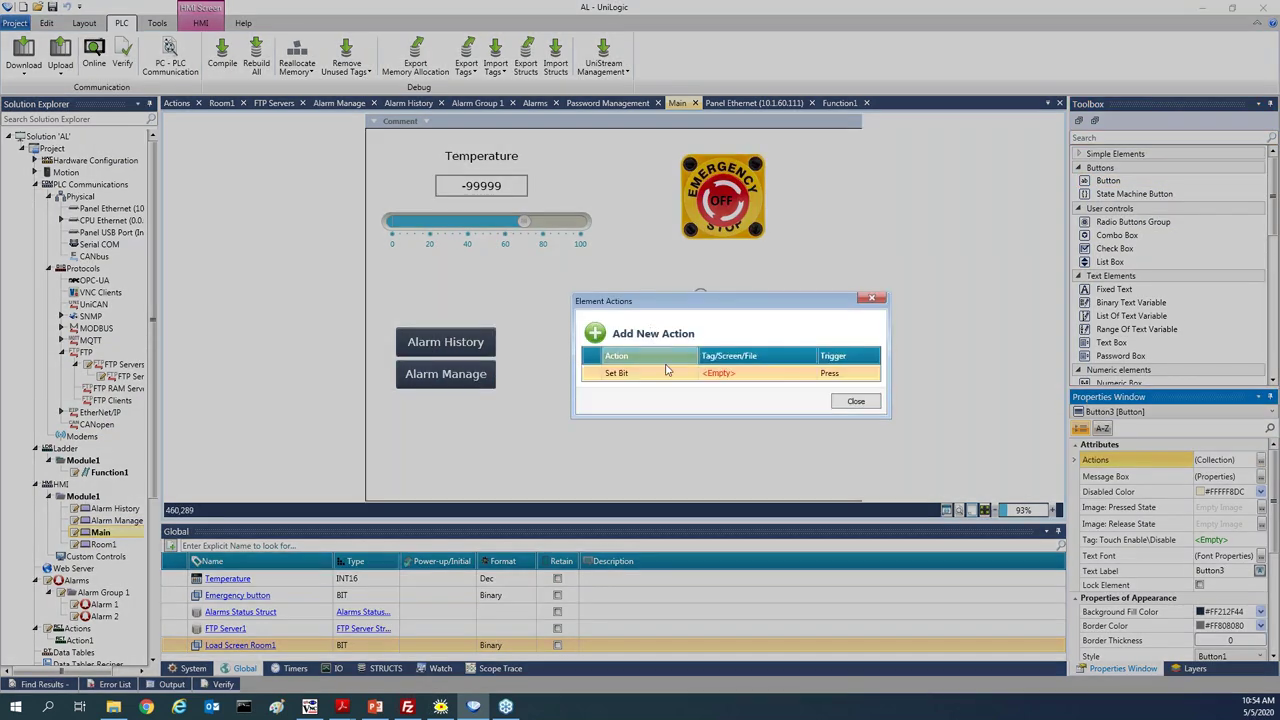
pyautogui.click(667, 370)
pyautogui.scroll(-2, 677, 488)
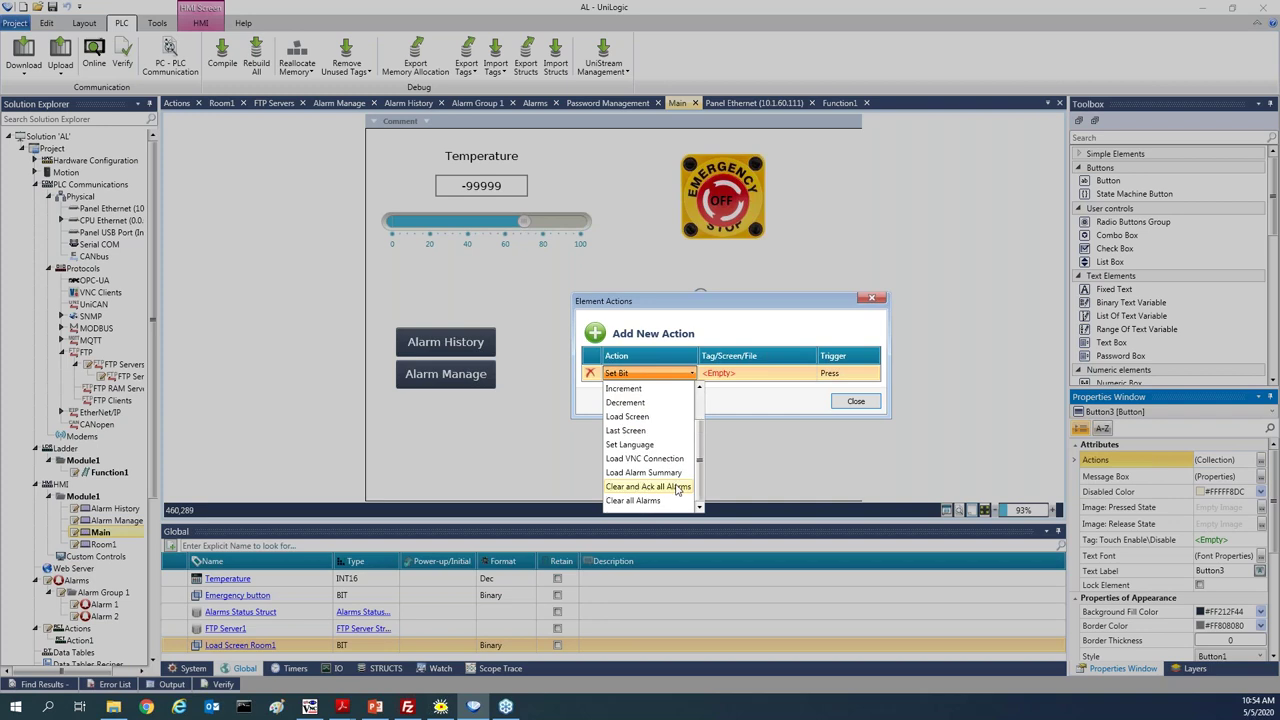
pyautogui.click(672, 476)
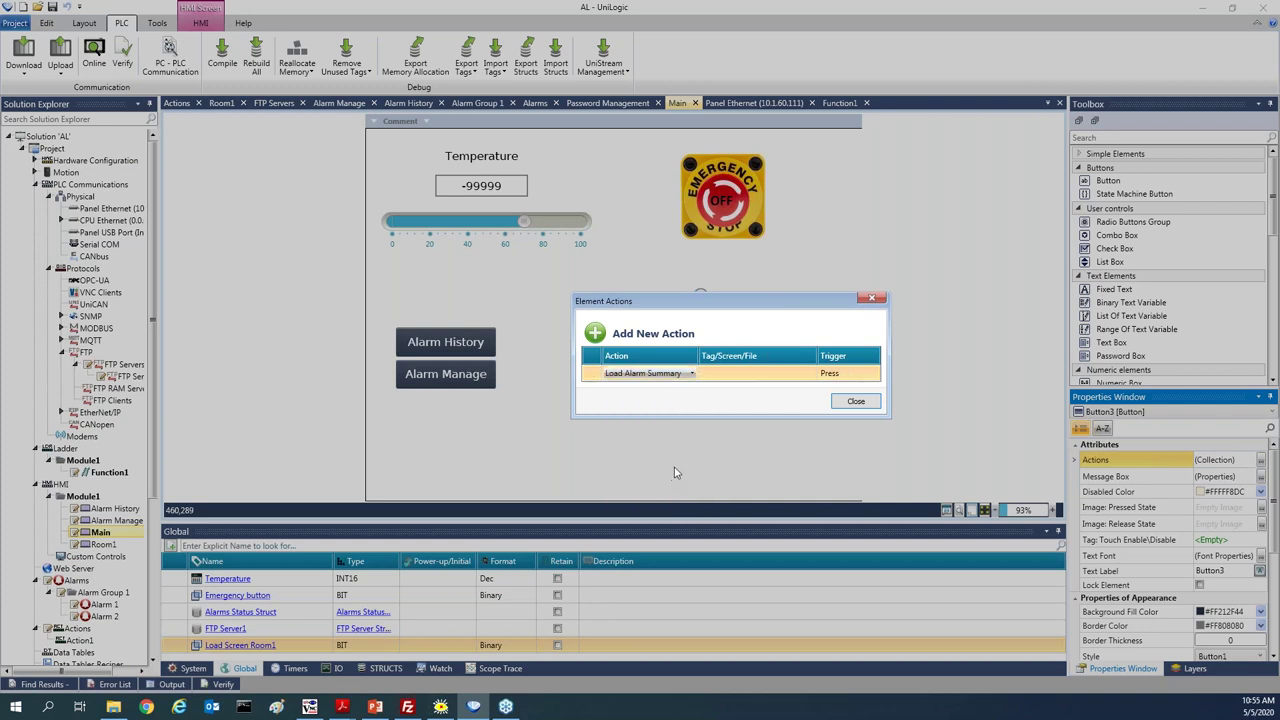
pyautogui.click(856, 401)
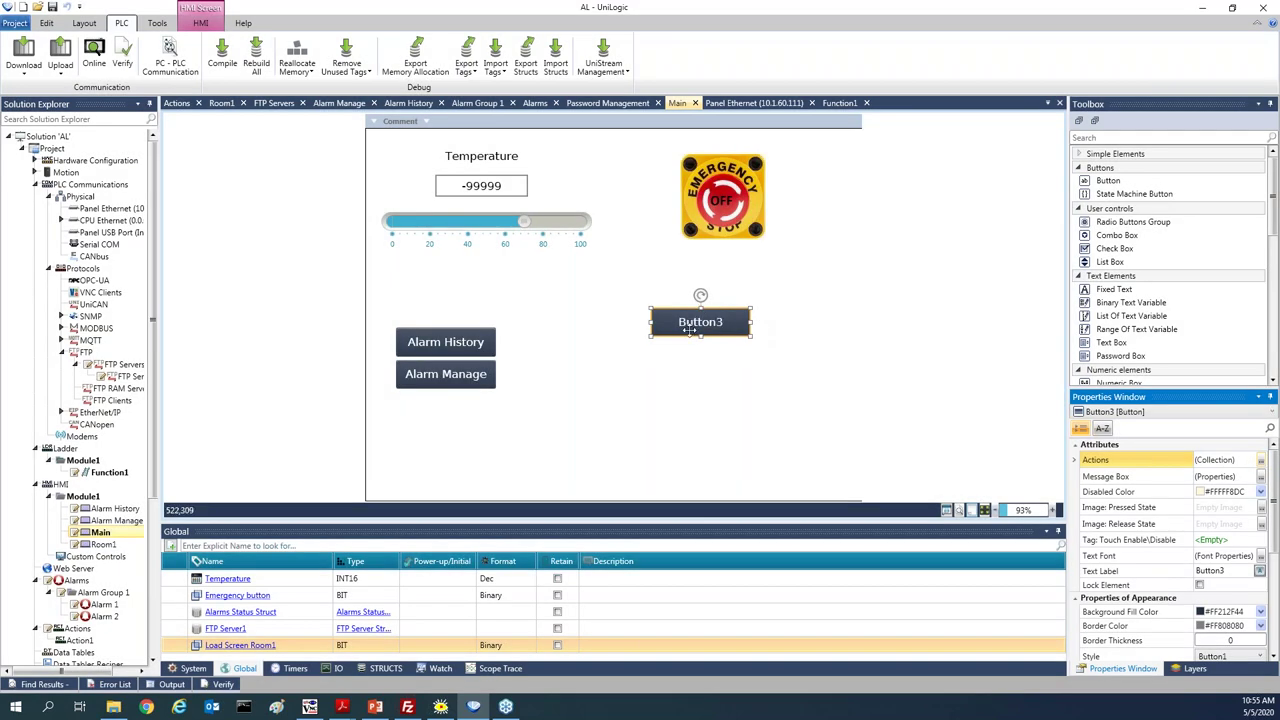